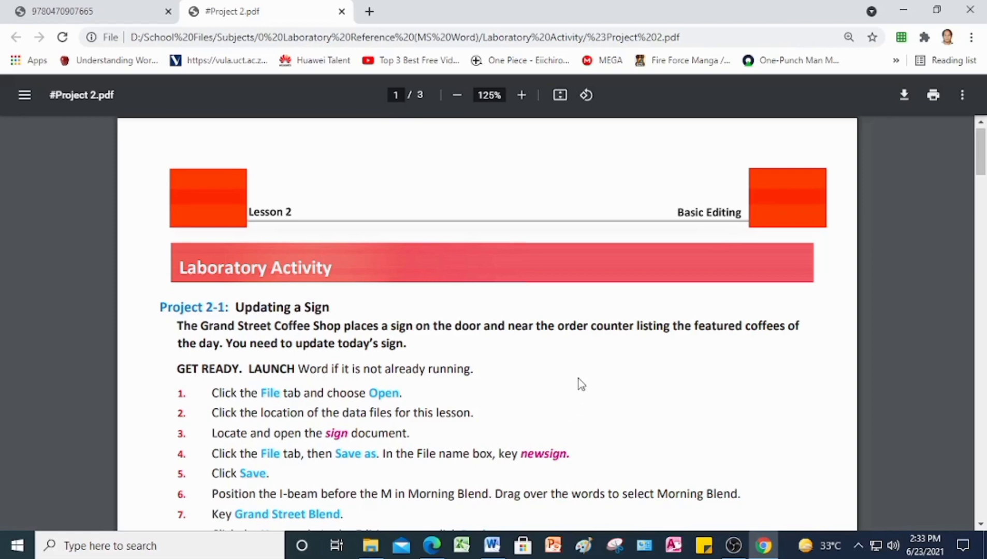
- Read through the Project 2-1 "Updating a Sign" instructions in the PDF
{"action": "scroll", "coordinate": [579, 383], "scroll_direction": "down", "scroll_amount": 2}
{"action": "scroll", "coordinate": [444, 322], "scroll_direction": "down", "scroll_amount": 1}
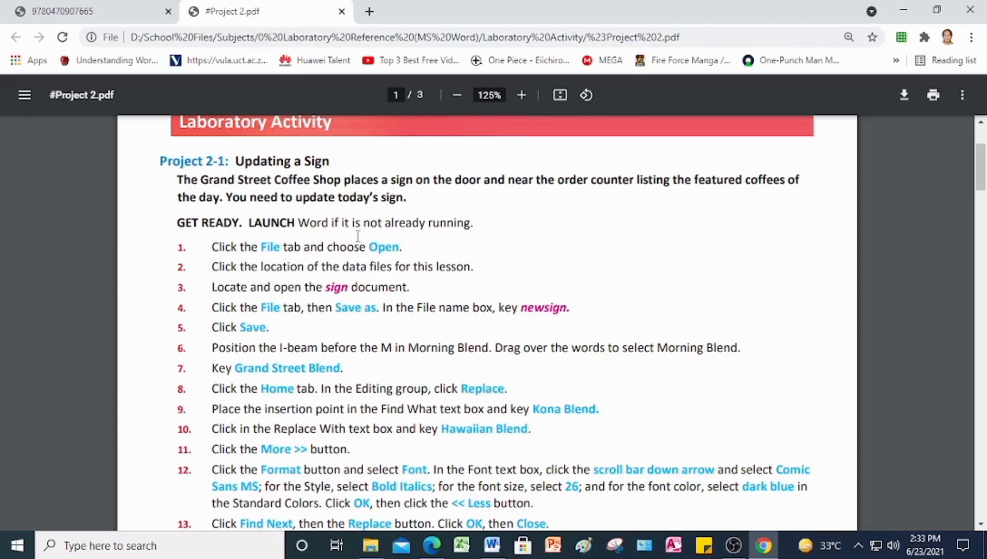
{"action": "scroll", "coordinate": [399, 224], "scroll_direction": "down", "scroll_amount": 1}
{"action": "scroll", "coordinate": [398, 224], "scroll_direction": "down", "scroll_amount": 1}
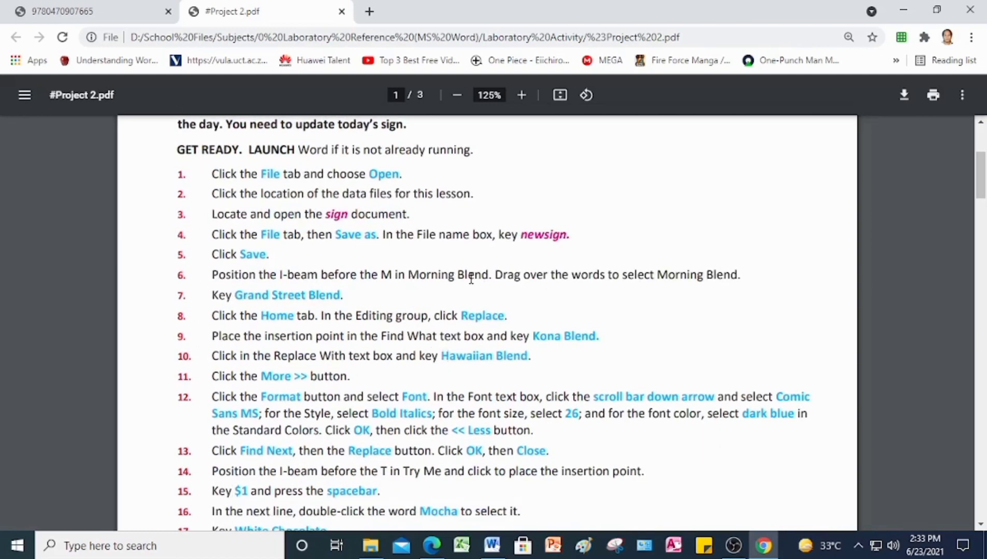
{"action": "scroll", "coordinate": [472, 279], "scroll_direction": "up", "scroll_amount": 2}
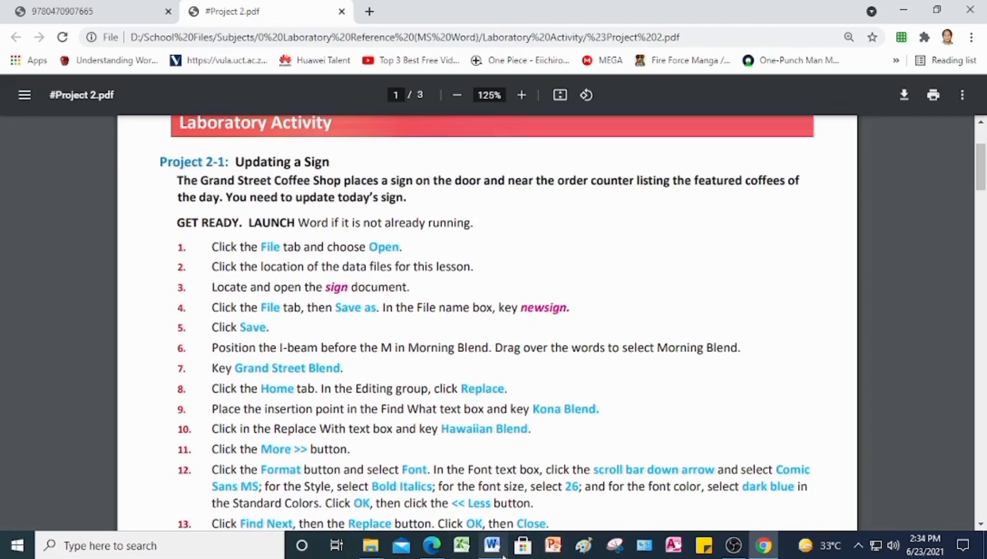
- Switch to Microsoft Word, open the sign document from the Lesson 2 Basic Editing folder, and enable editing
{"action": "left_click", "coordinate": [492, 546]}
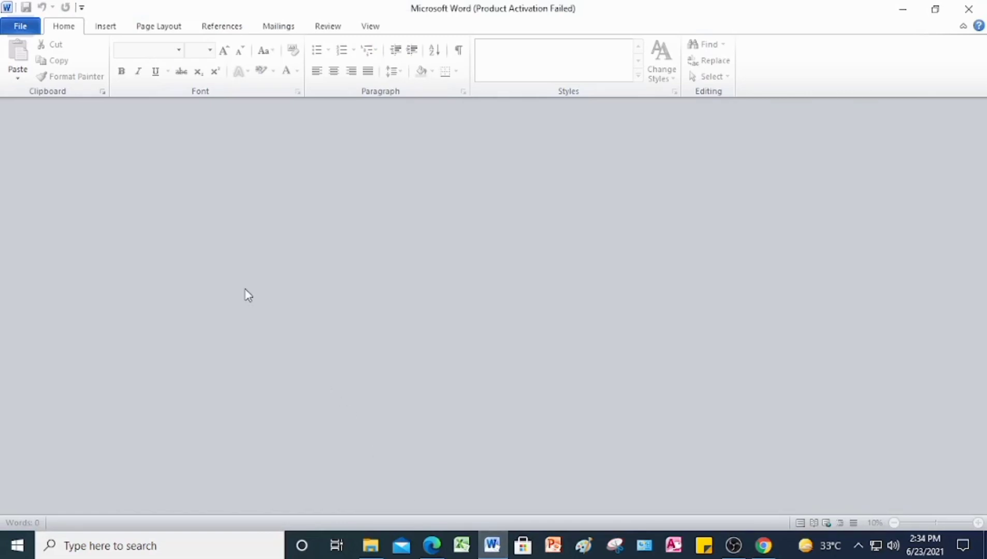
{"action": "left_click", "coordinate": [20, 27]}
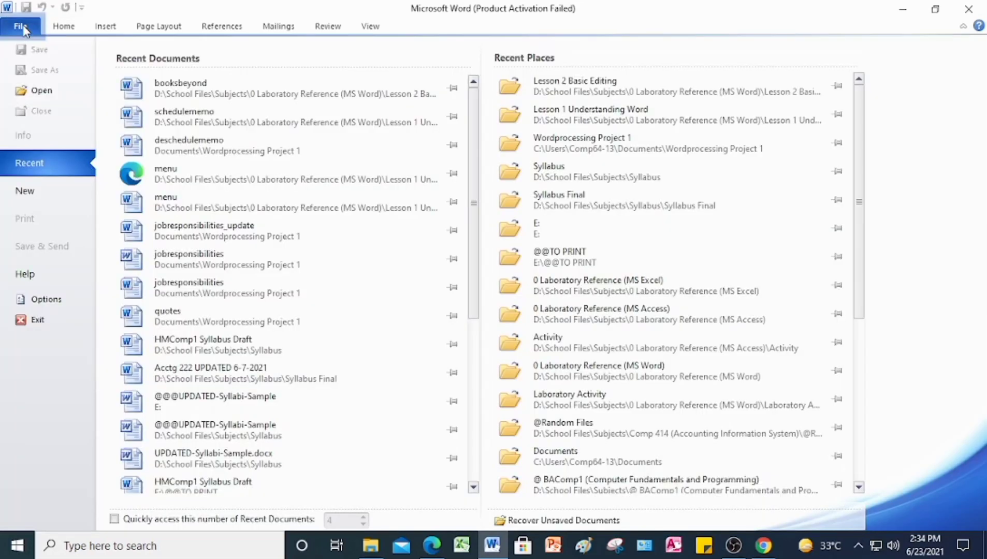
{"action": "left_click", "coordinate": [38, 91]}
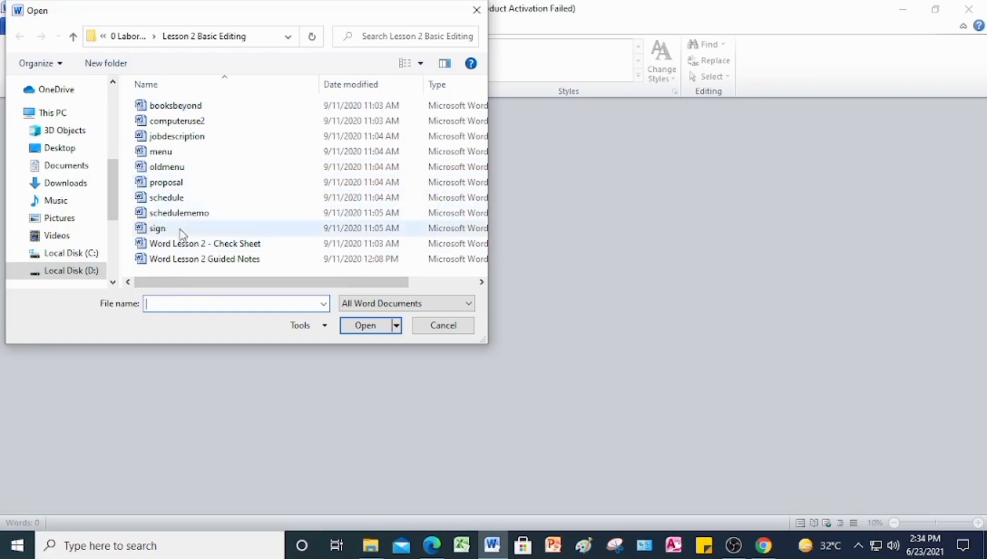
{"action": "left_click", "coordinate": [161, 229]}
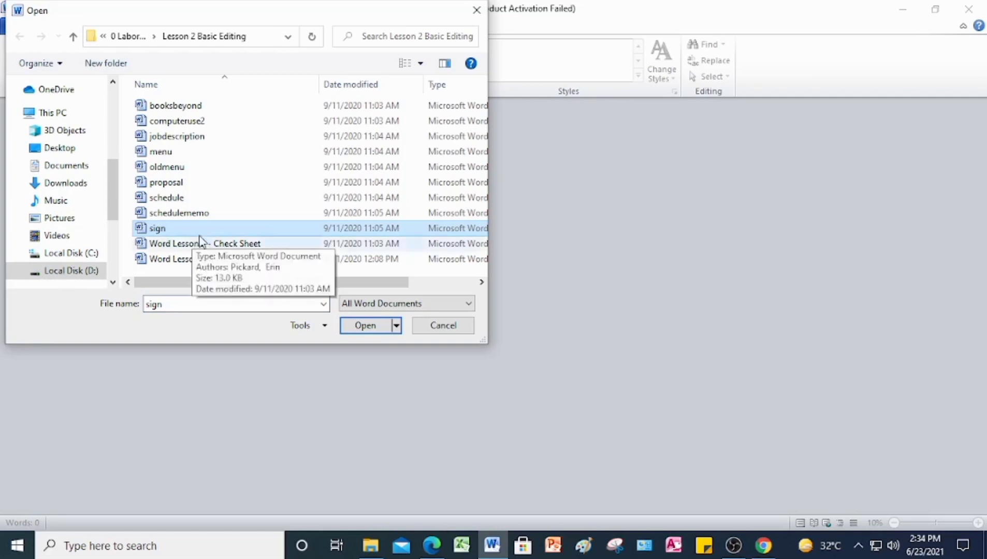
{"action": "left_click", "coordinate": [369, 326]}
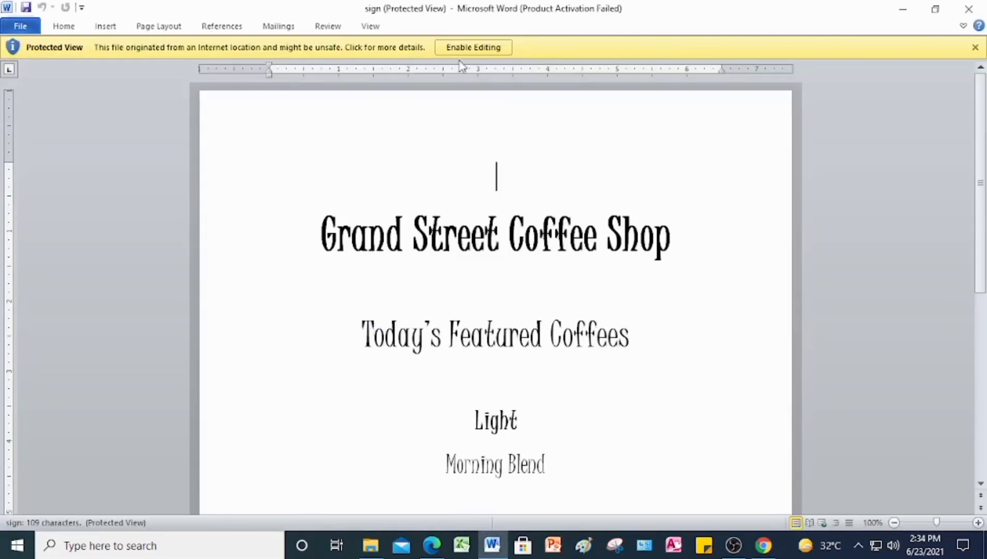
{"action": "left_click", "coordinate": [469, 49]}
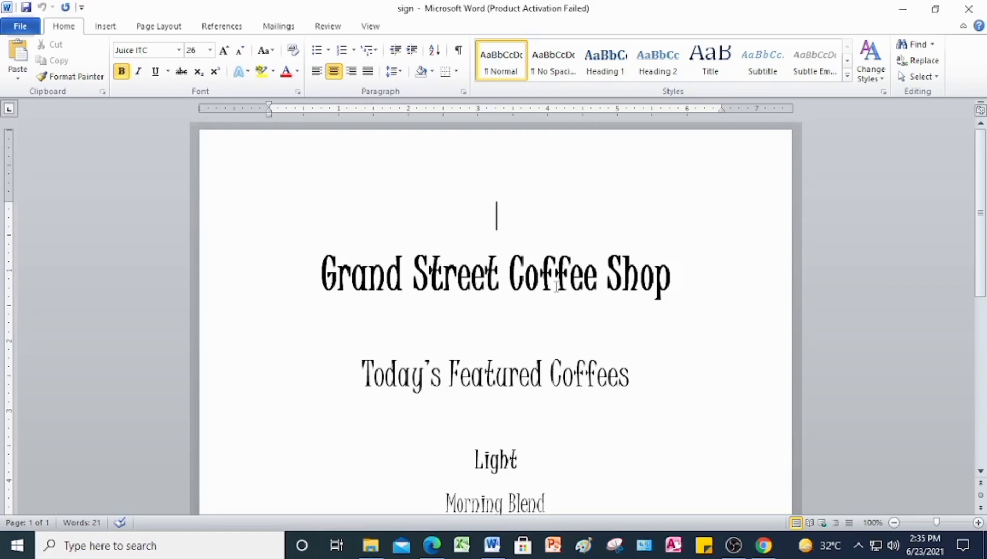
- Start saving the document as a new copy and browse to the Documents folder
{"action": "left_click", "coordinate": [26, 26]}
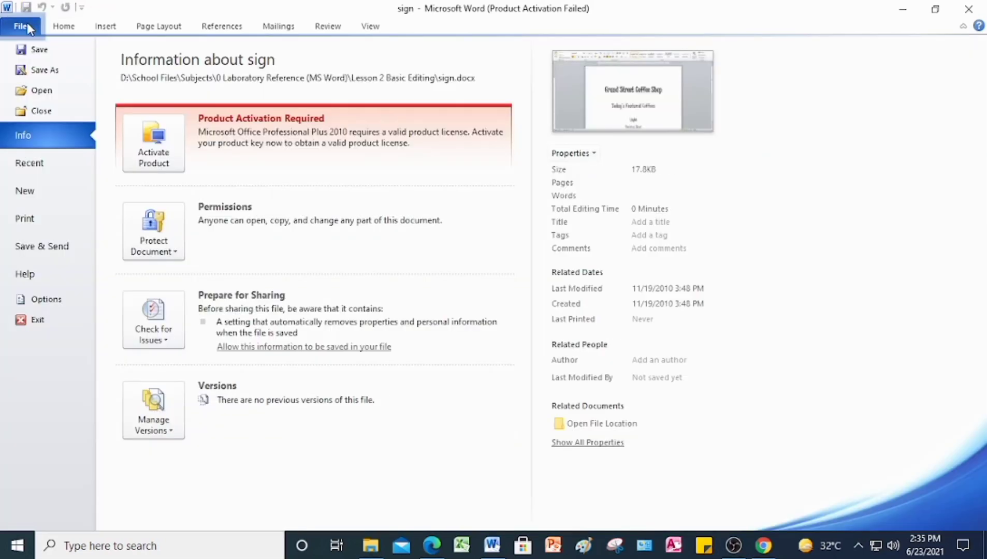
{"action": "left_click", "coordinate": [55, 71]}
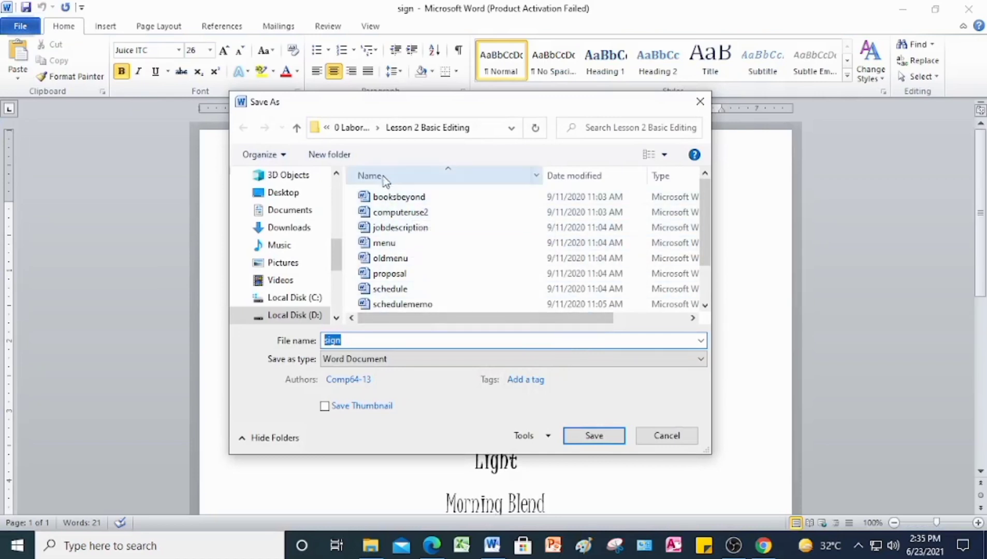
{"action": "mouse_move", "coordinate": [341, 258]}
{"action": "left_mouse_down"}
{"action": "mouse_move", "coordinate": [340, 275]}
{"action": "mouse_move", "coordinate": [337, 260]}
{"action": "left_mouse_up"}
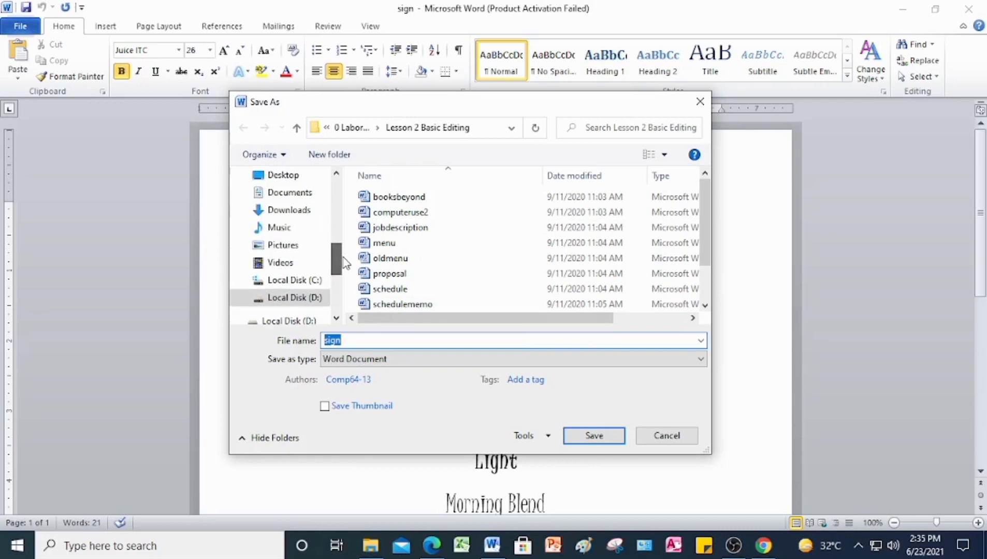
{"action": "left_click", "coordinate": [306, 198]}
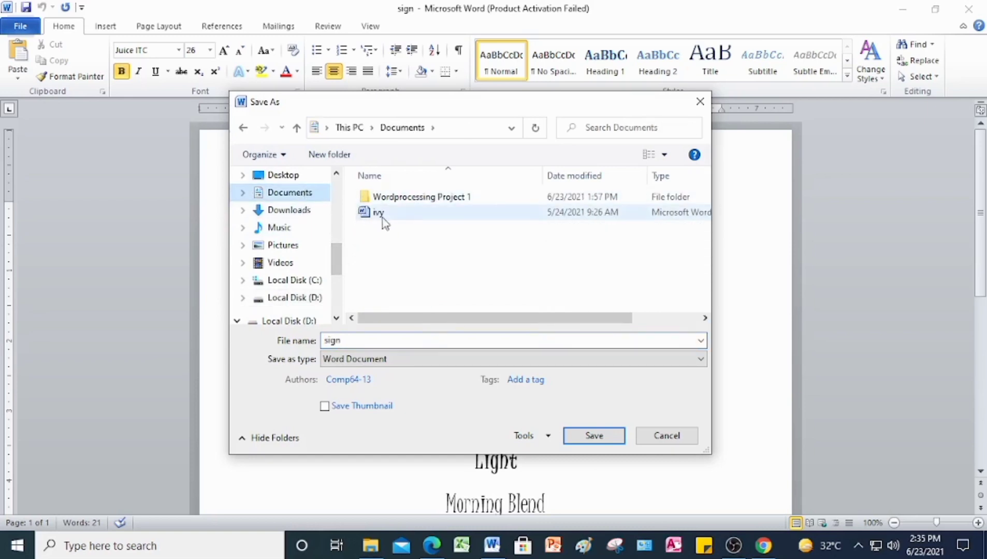
{"action": "double_click", "coordinate": [409, 201]}
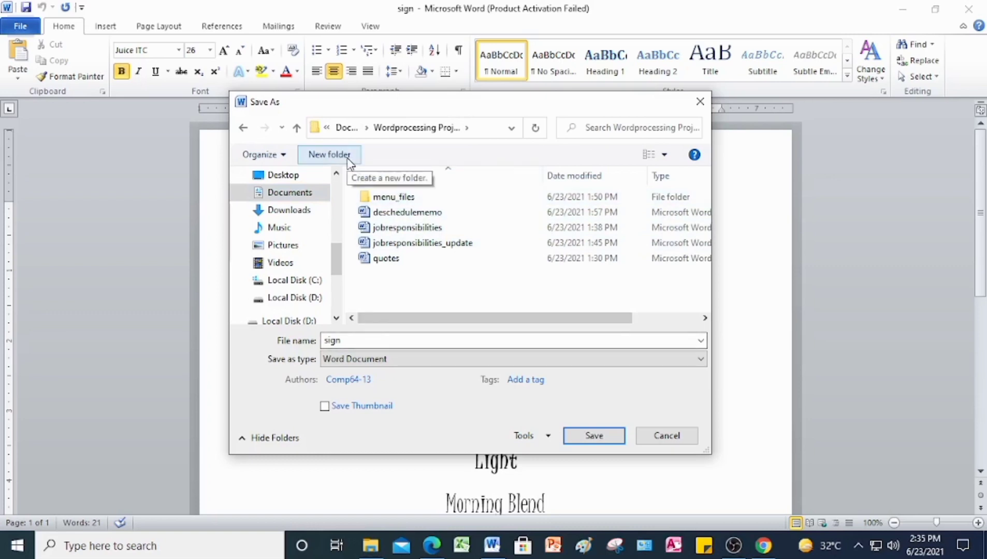
{"action": "left_click", "coordinate": [297, 128]}
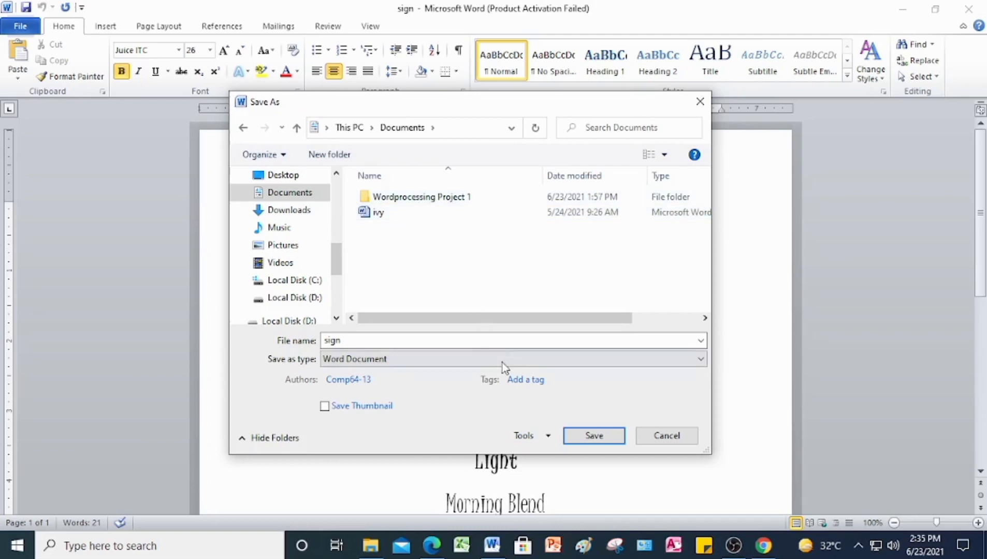
- Create a folder named Wordprocessing Project 2 in Documents and open it as the save location
{"action": "left_click", "coordinate": [339, 153]}
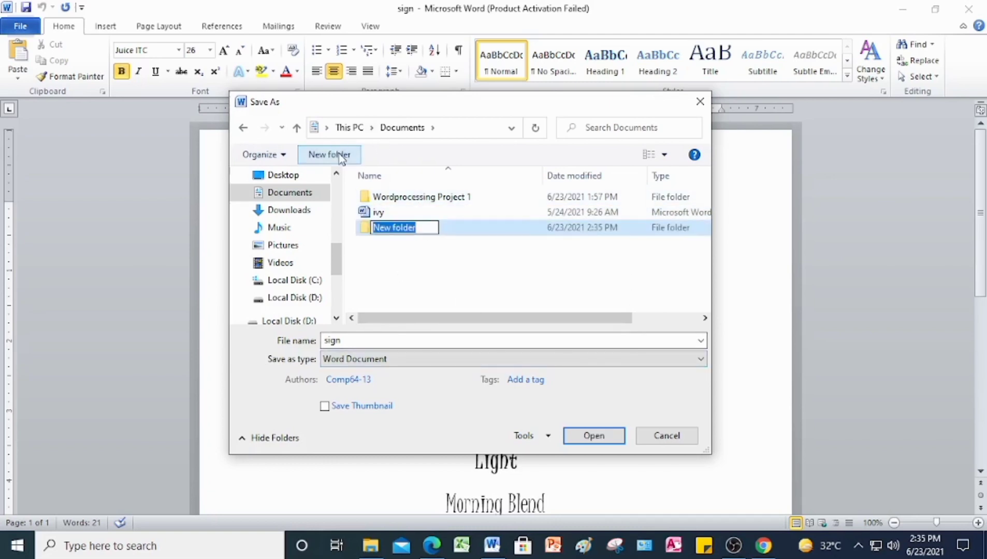
{"action": "type", "text": "Wordp"}
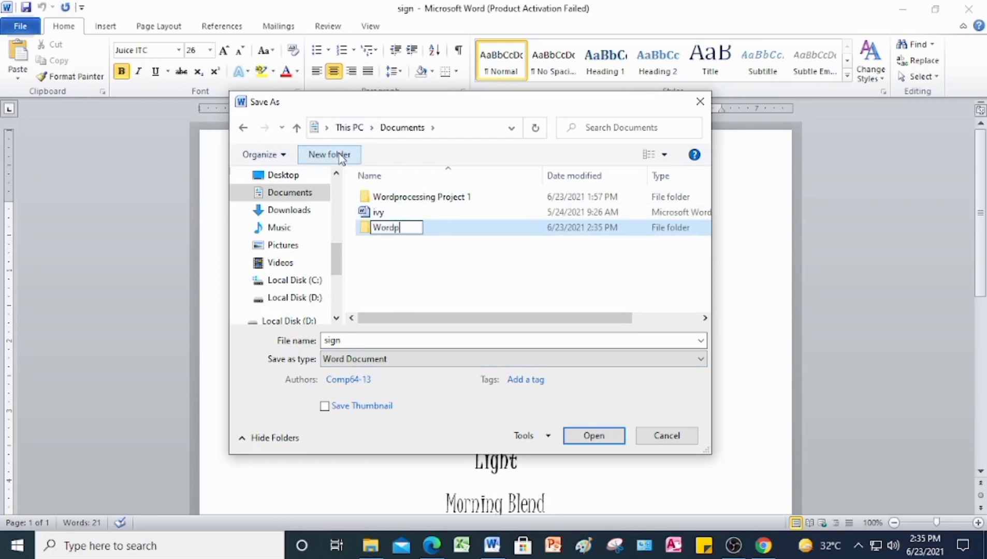
{"action": "type", "text": "rocess"}
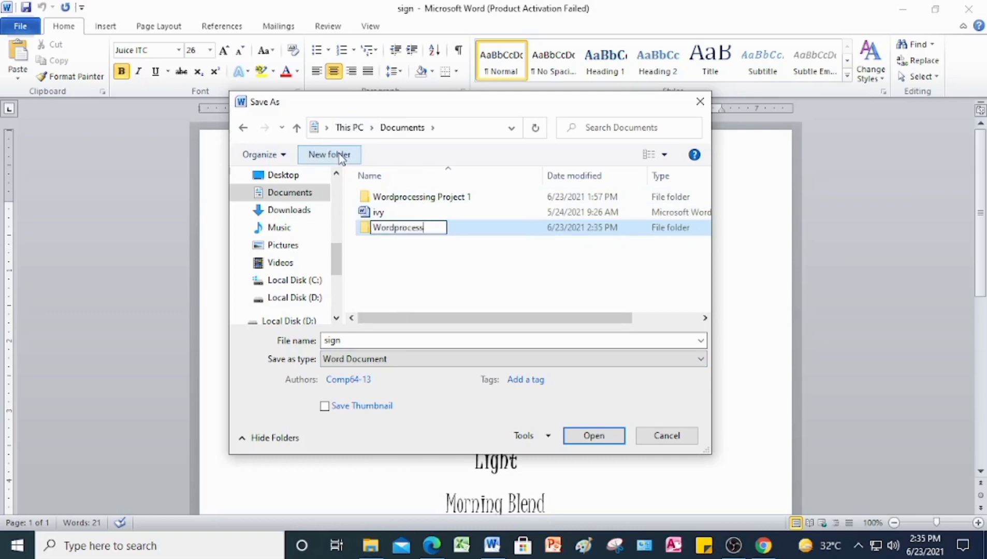
{"action": "type", "text": "ing Project"}
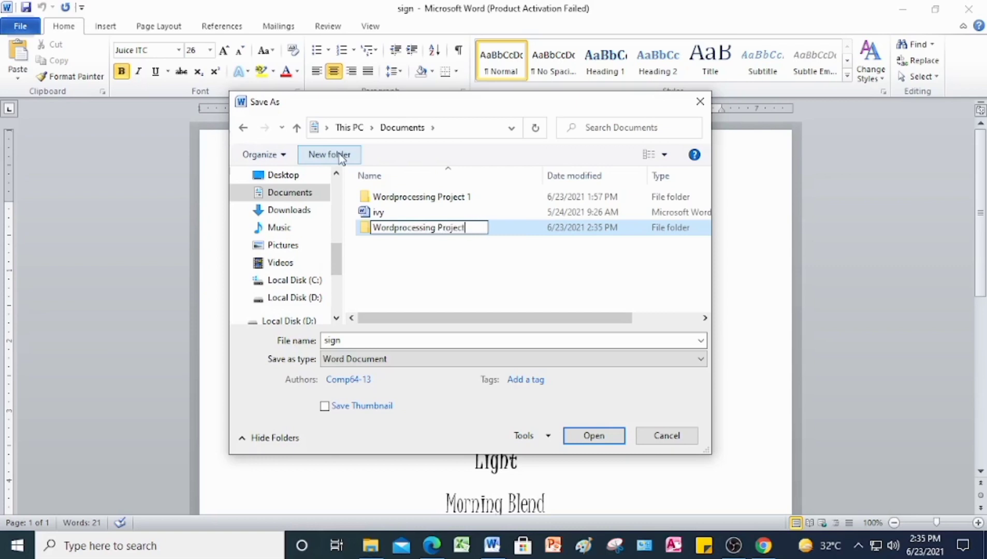
{"action": "type", "text": " 2"}
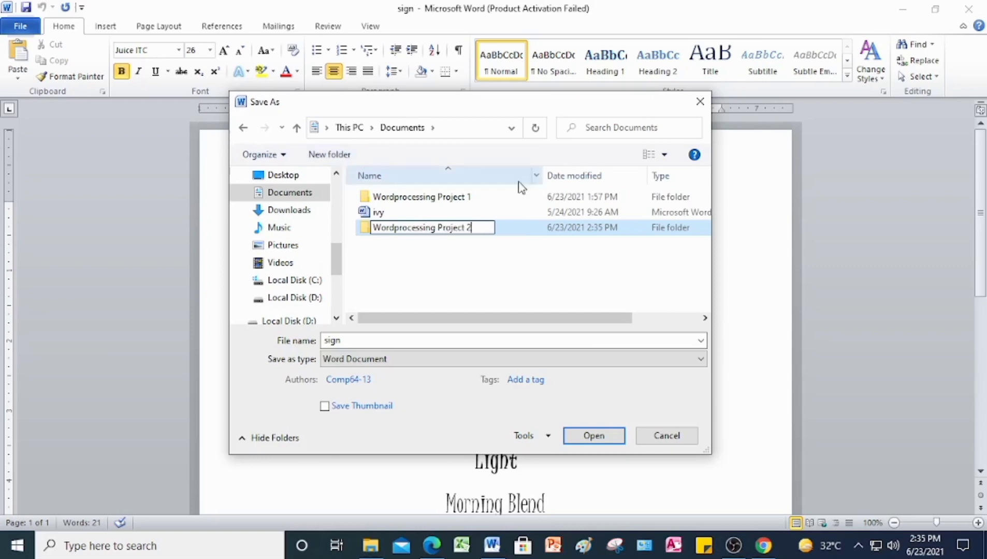
{"action": "double_click", "coordinate": [520, 226]}
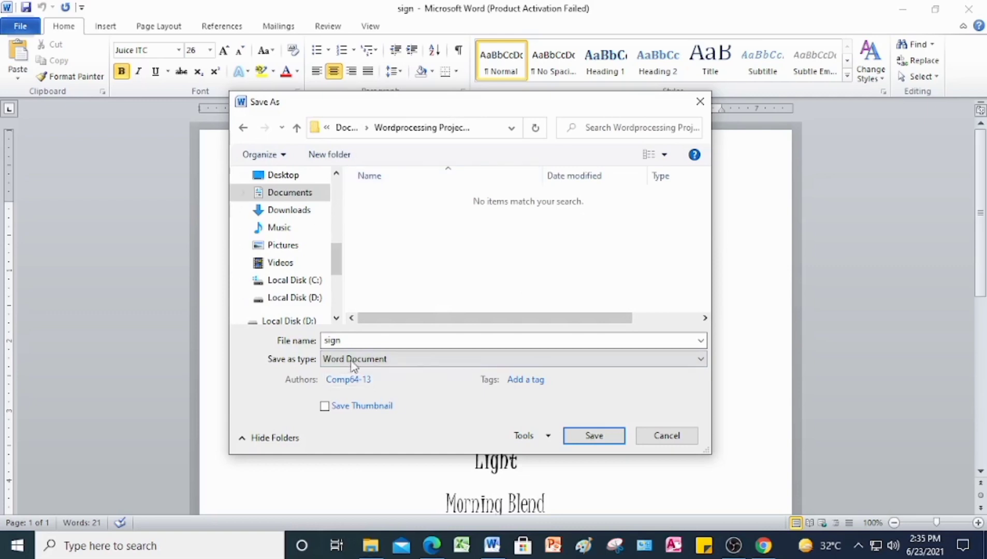
- Name the document newsign and save it in the Wordprocessing Project 2 folder
{"action": "left_click", "coordinate": [329, 340]}
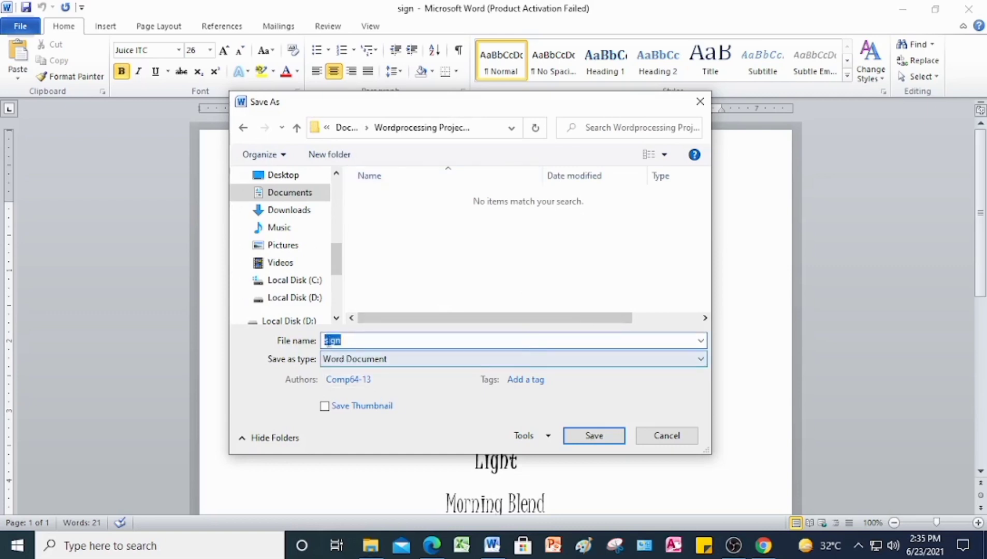
{"action": "left_click", "coordinate": [329, 341]}
{"action": "type", "text": "new"}
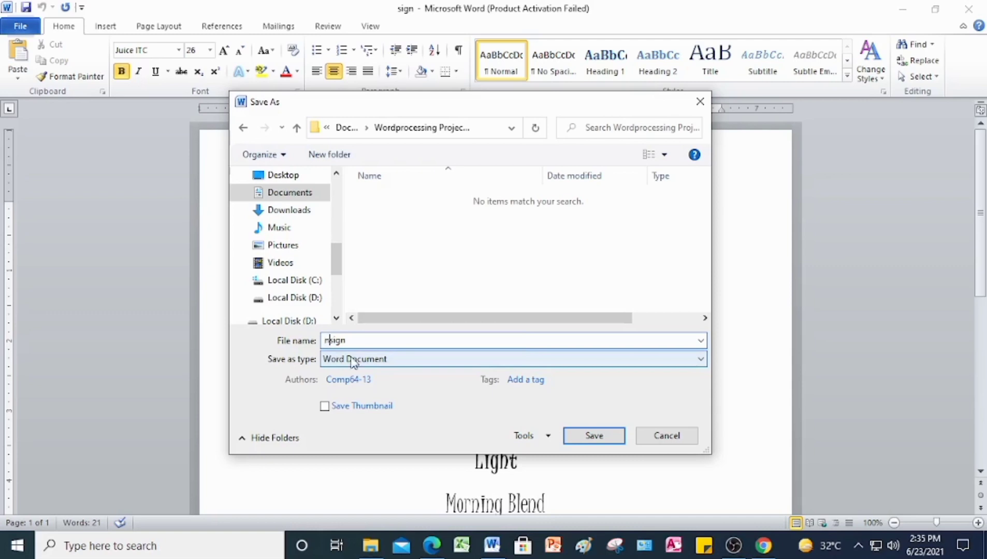
{"action": "left_click", "coordinate": [585, 434]}
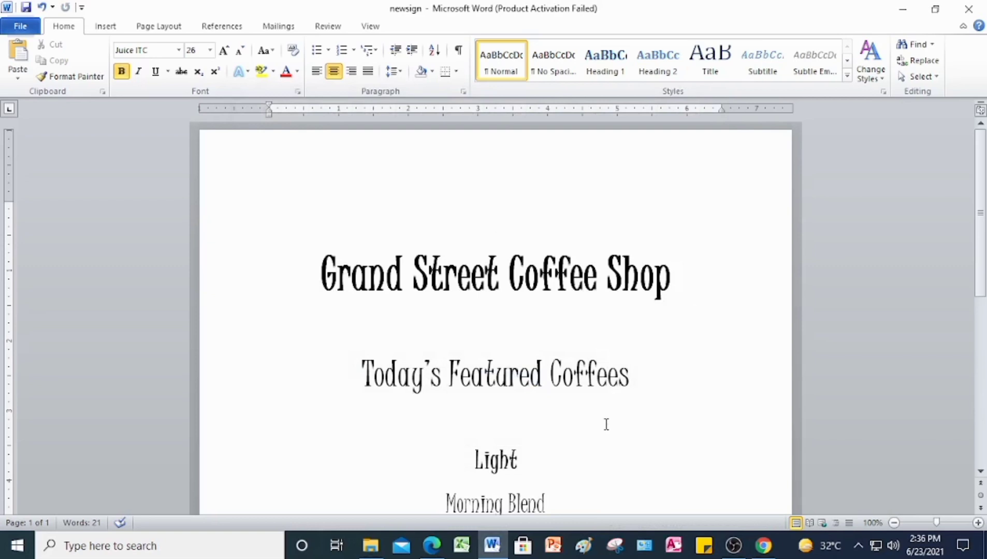
{"action": "left_click", "coordinate": [21, 26]}
{"action": "left_click", "coordinate": [36, 48]}
- Replace the words Morning Blend under the Light heading with Grand Street Blend
{"action": "scroll", "coordinate": [609, 308], "scroll_direction": "down", "scroll_amount": 5}
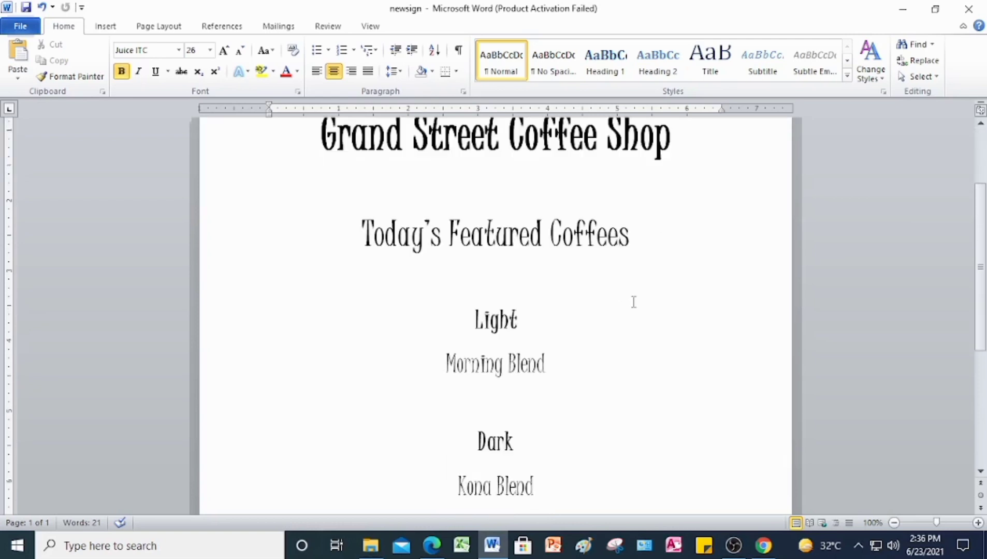
{"action": "left_click", "coordinate": [446, 364]}
{"action": "left_click_drag", "start_coordinate": [445, 364], "coordinate": [558, 365]}
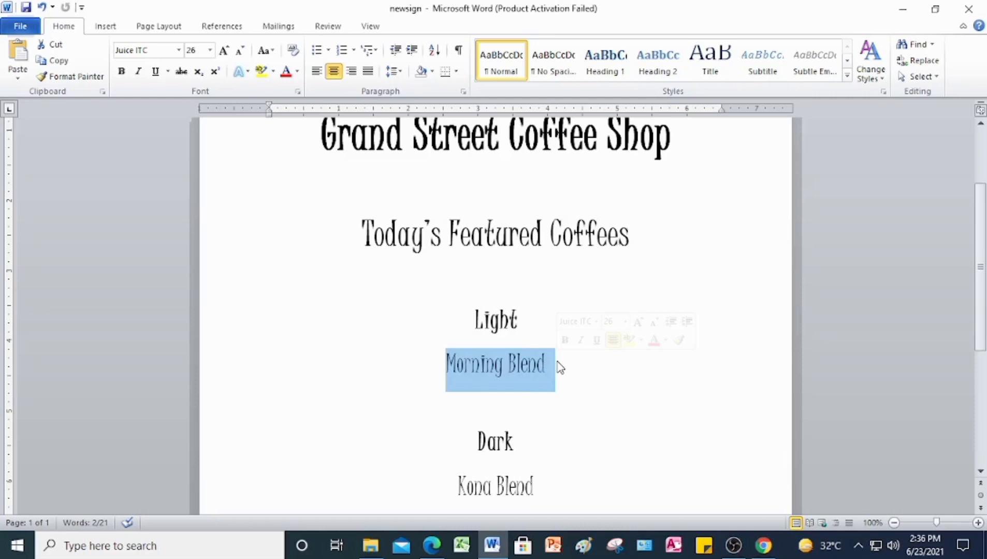
{"action": "type", "text": "K"}
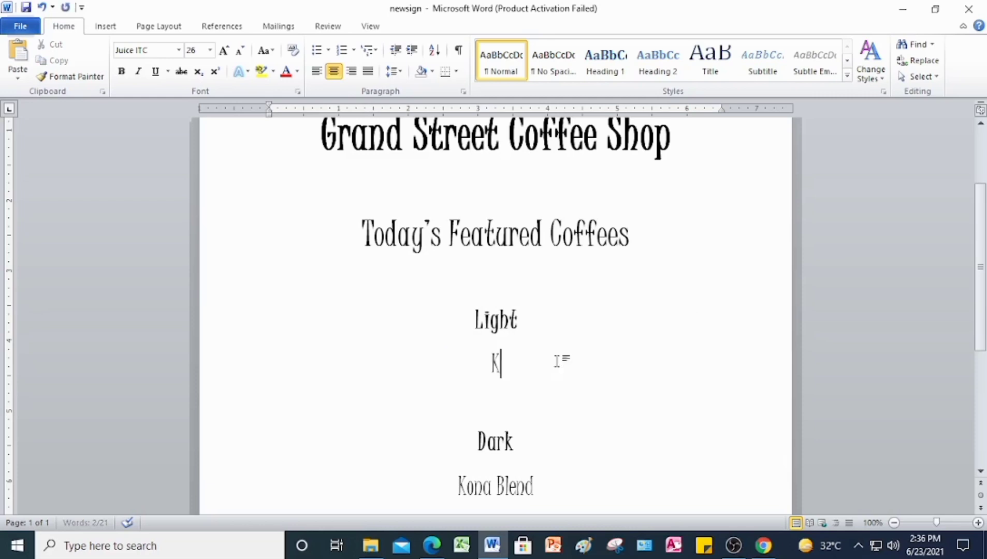
{"action": "key", "text": "BackSpace"}
{"action": "type", "text": "Gra"}
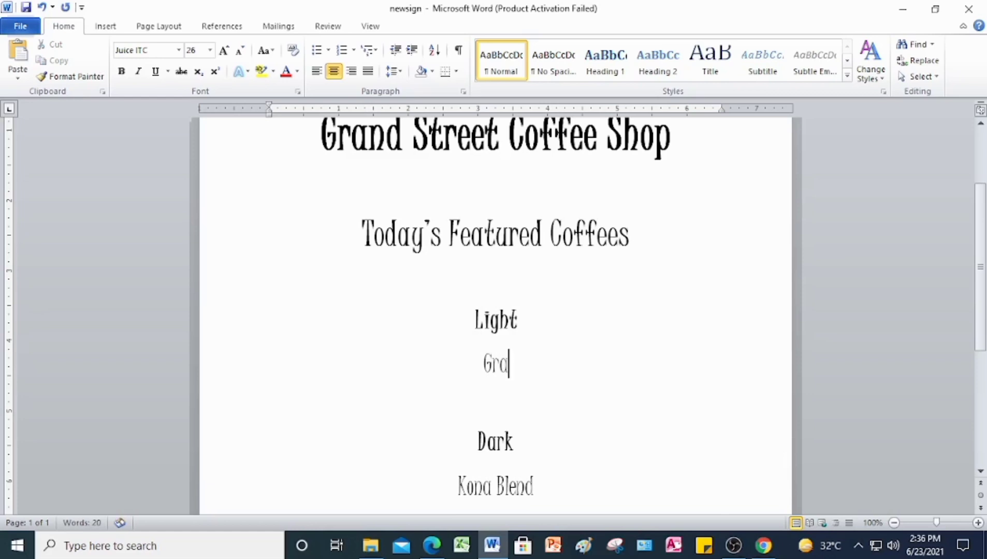
{"action": "type", "text": "nd Street"}
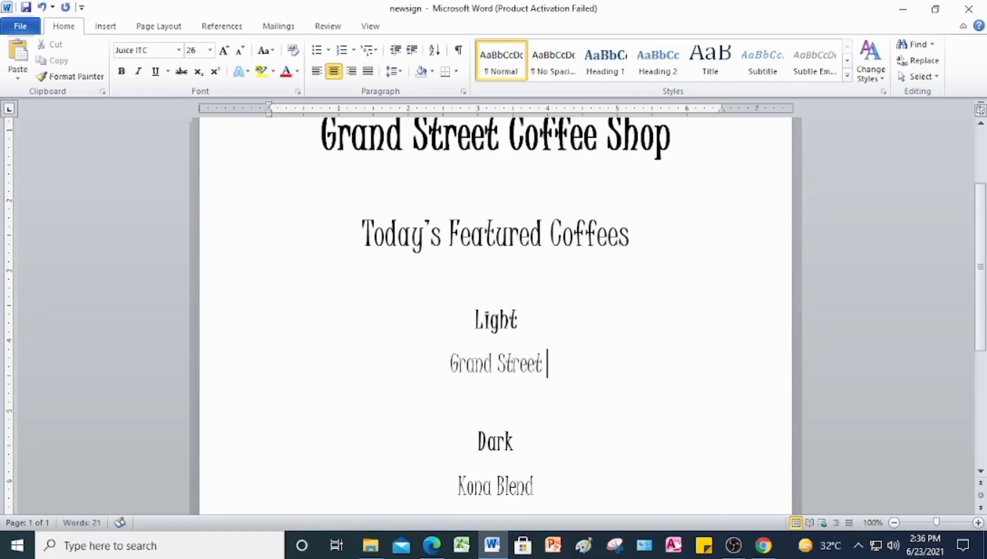
{"action": "type", "text": " Blen"}
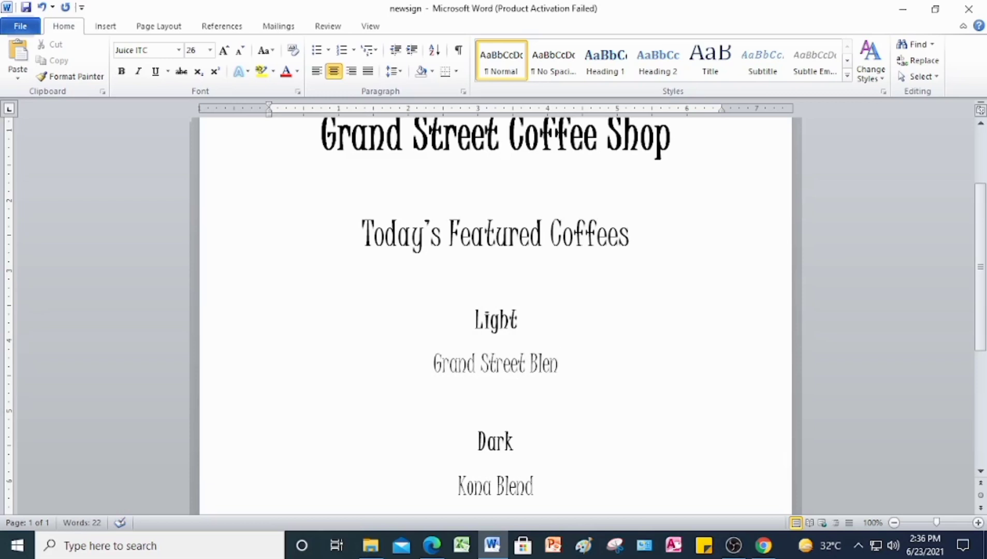
{"action": "type", "text": "d"}
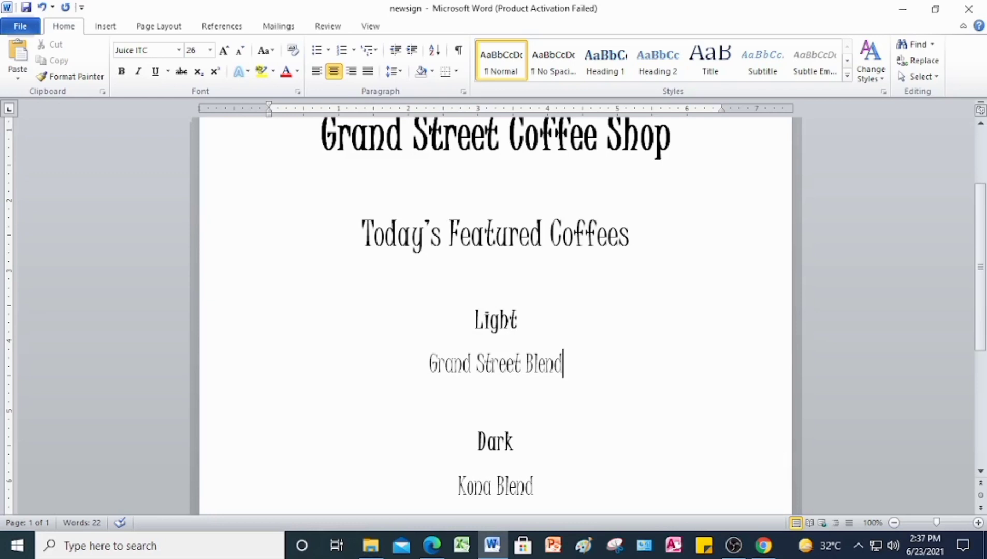
- Start a find-and-replace operation with Kona Blend as the text to find
{"action": "left_click_drag", "start_coordinate": [425, 366], "coordinate": [544, 365]}
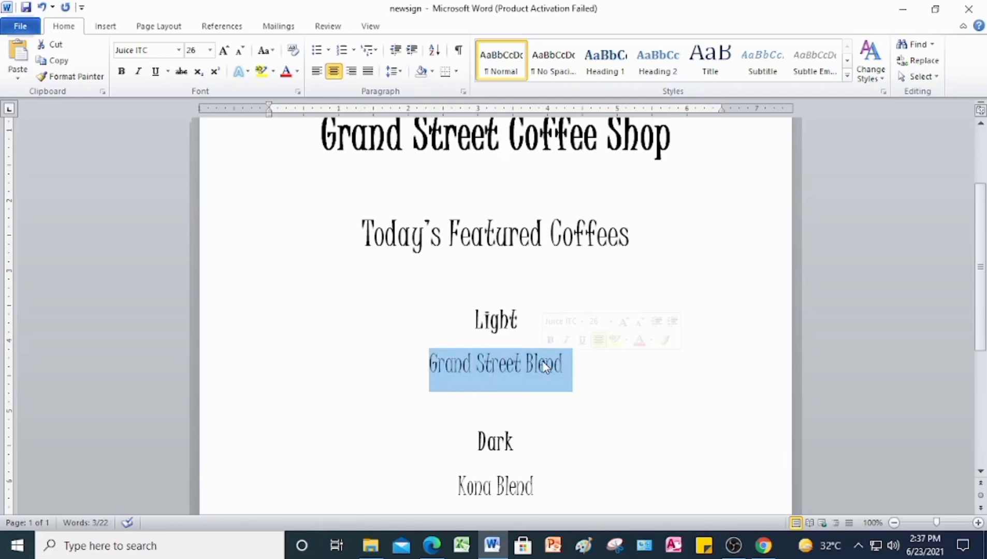
{"action": "left_click", "coordinate": [910, 63]}
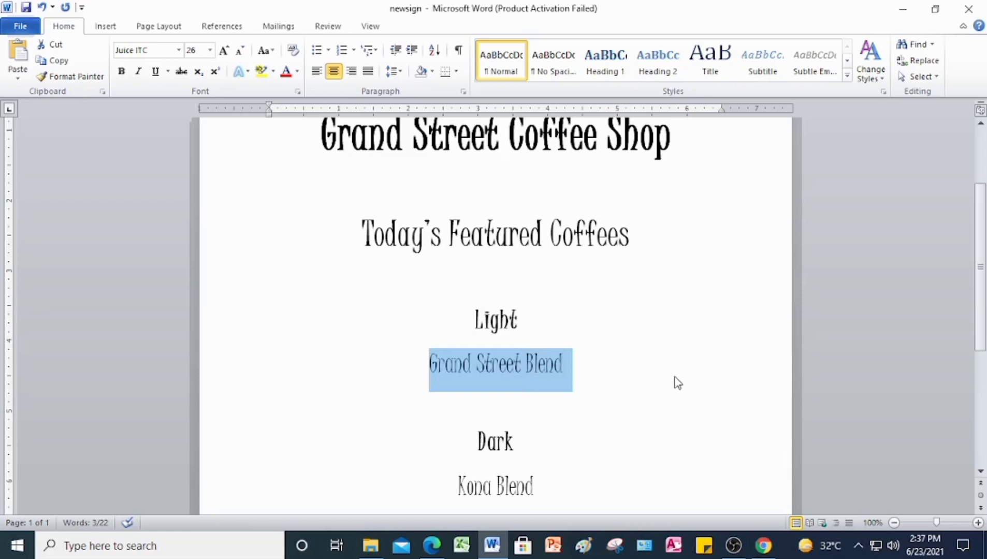
{"action": "left_click", "coordinate": [921, 62]}
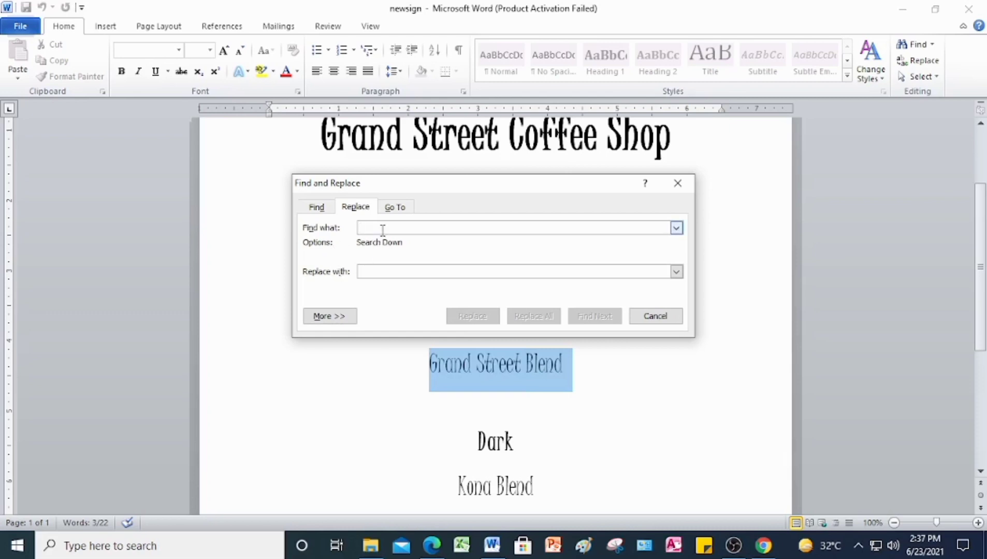
{"action": "type", "text": "Kon"}
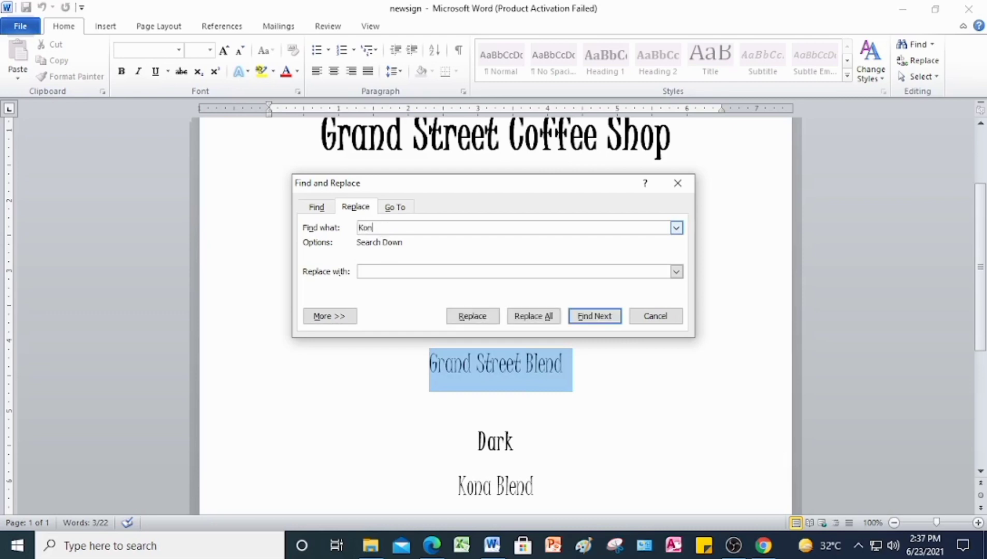
{"action": "type", "text": "a Blend"}
- Enter Hawaiian Blend as the replacement text for Kona Blend
{"action": "left_click", "coordinate": [378, 273]}
{"action": "type", "text": "HAwa"}
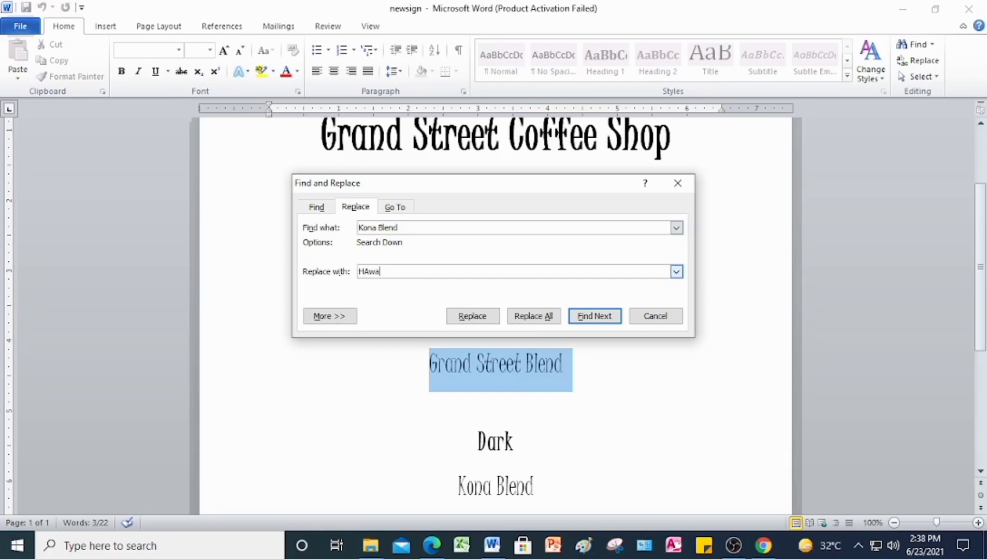
{"action": "type", "text": "iian"}
{"action": "key", "text": "BackSpace"}
{"action": "key", "text": "BackSpace"}
{"action": "key", "text": "BackSpace"}
{"action": "key", "text": "BackSpace"}
{"action": "key", "text": "BackSpace"}
{"action": "key", "text": "BackSpace"}
{"action": "key", "text": "BackSpace"}
{"action": "key", "text": "BackSpace"}
{"action": "type", "text": "awa"}
{"action": "type", "text": "iian Blend"}
- Open the font formatting for the replacement text and choose the Comic Sans MS font
{"action": "left_click", "coordinate": [336, 317]}
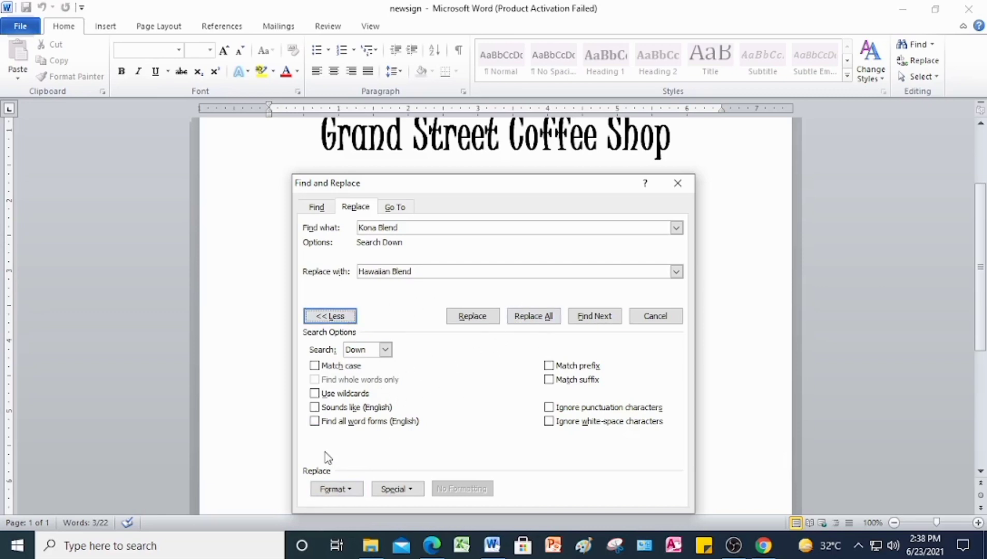
{"action": "left_click", "coordinate": [328, 489]}
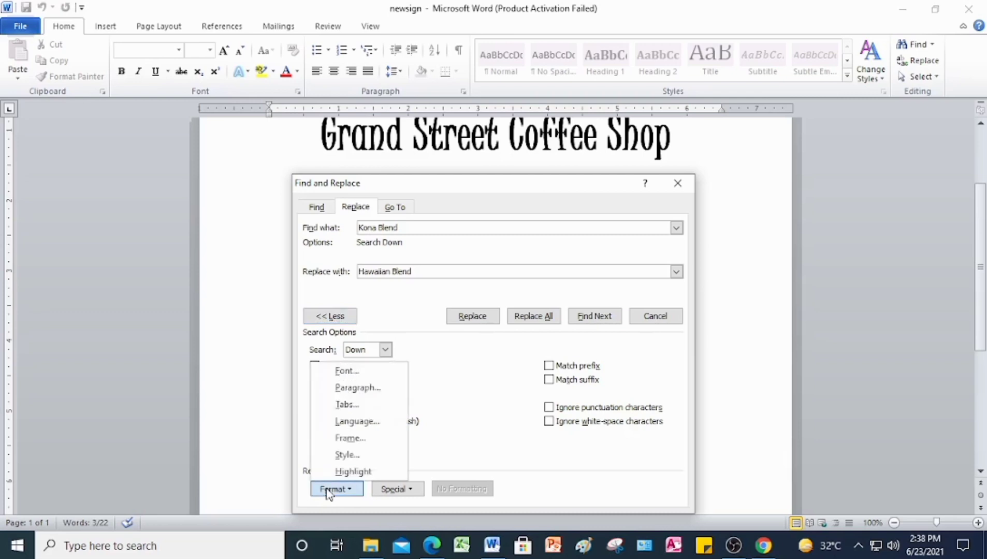
{"action": "left_click", "coordinate": [337, 372]}
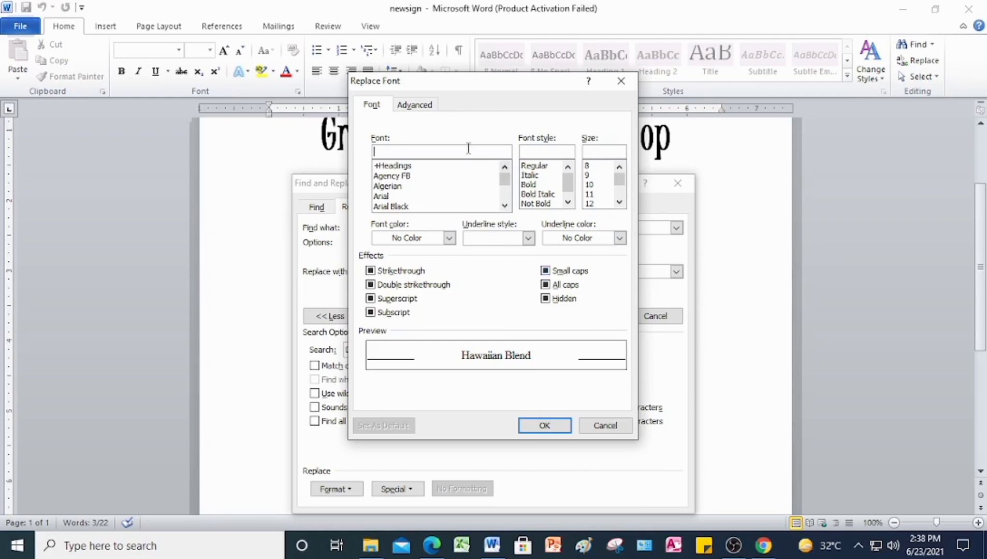
{"action": "mouse_move", "coordinate": [504, 179]}
{"action": "left_mouse_down"}
{"action": "mouse_move", "coordinate": [511, 195]}
{"action": "mouse_move", "coordinate": [505, 180]}
{"action": "left_mouse_up"}
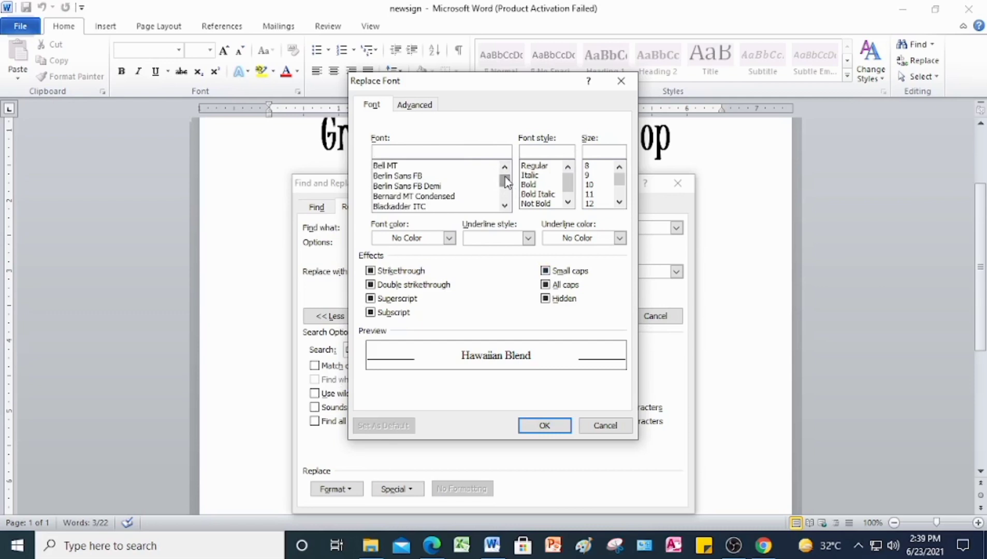
{"action": "left_click", "coordinate": [505, 206]}
{"action": "left_click", "coordinate": [506, 207]}
{"action": "left_click", "coordinate": [505, 206]}
{"action": "left_click", "coordinate": [505, 206]}
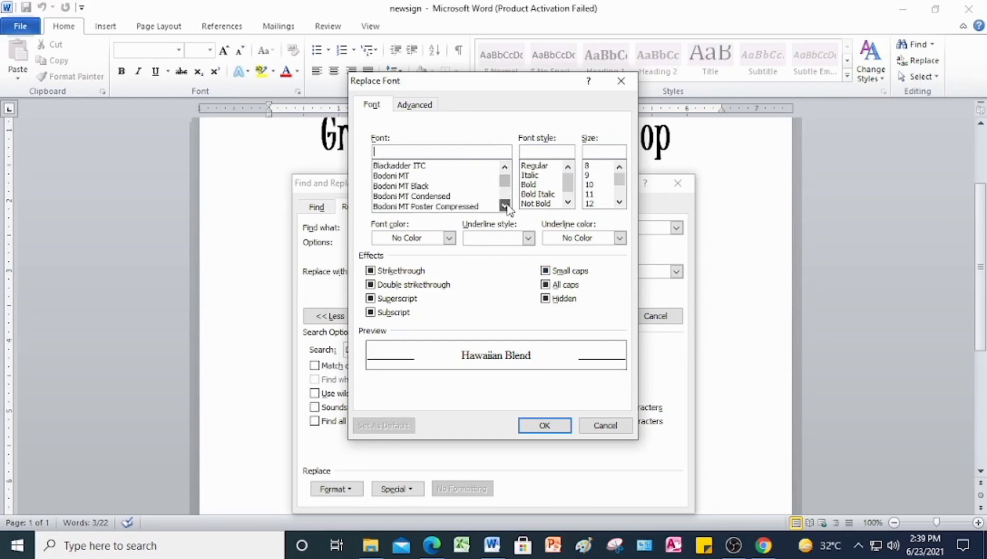
{"action": "left_click", "coordinate": [505, 206]}
{"action": "left_click", "coordinate": [505, 206]}
{"action": "left_click", "coordinate": [505, 206]}
{"action": "left_click", "coordinate": [505, 206]}
{"action": "left_click", "coordinate": [505, 206]}
{"action": "left_click", "coordinate": [505, 207]}
{"action": "left_click", "coordinate": [505, 206]}
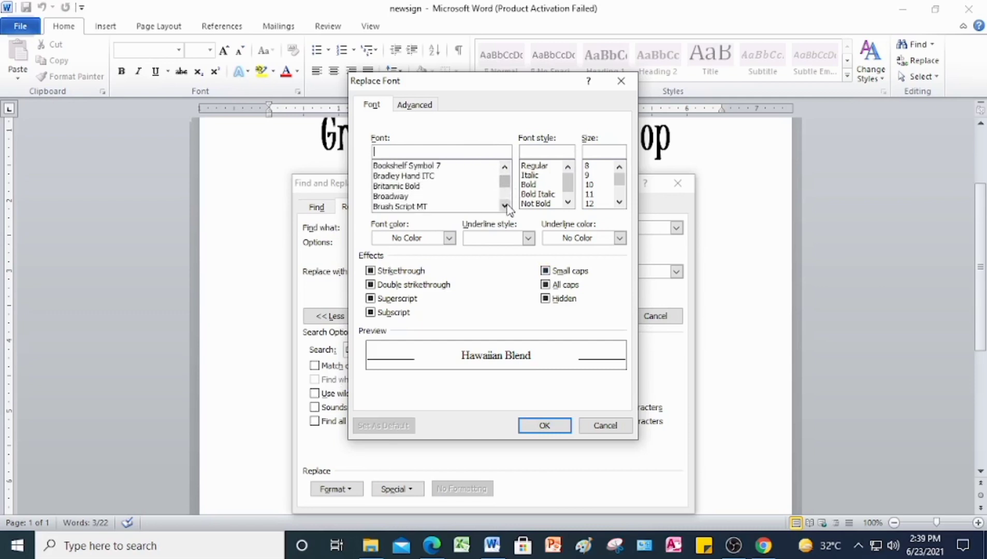
{"action": "left_click", "coordinate": [505, 206]}
{"action": "left_click", "coordinate": [505, 207]}
{"action": "left_click", "coordinate": [505, 206]}
{"action": "left_click", "coordinate": [505, 206]}
{"action": "left_click", "coordinate": [506, 206]}
{"action": "left_click", "coordinate": [505, 206]}
{"action": "left_click", "coordinate": [505, 206]}
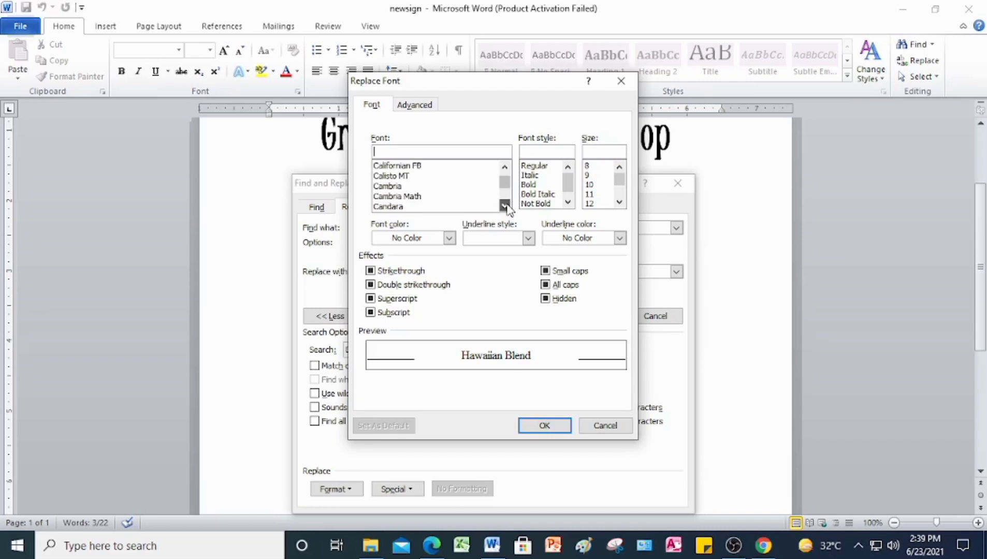
{"action": "left_click", "coordinate": [505, 206]}
{"action": "left_click", "coordinate": [505, 206]}
{"action": "left_click", "coordinate": [505, 206]}
{"action": "left_click", "coordinate": [505, 207]}
{"action": "left_click", "coordinate": [505, 207]}
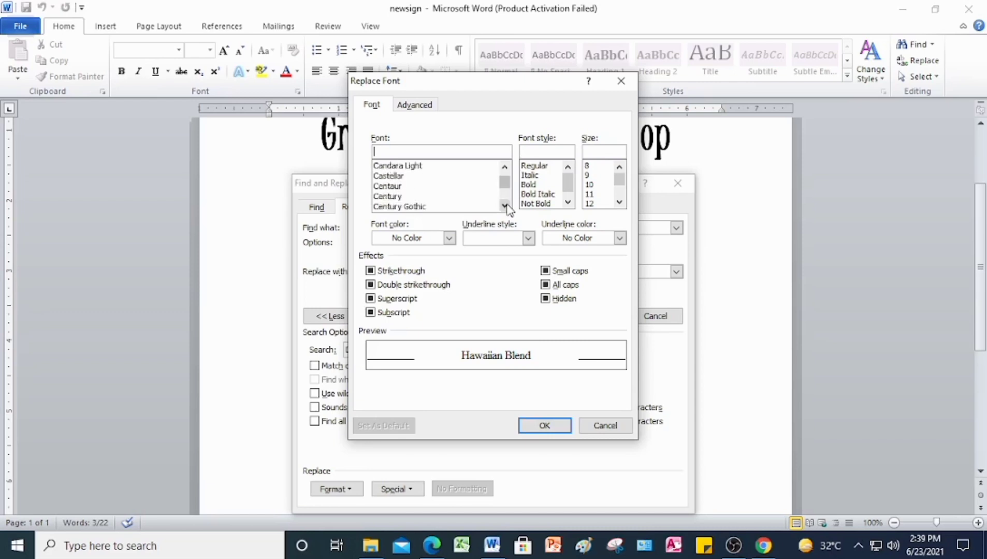
{"action": "left_click", "coordinate": [505, 207]}
{"action": "left_click", "coordinate": [505, 206]}
{"action": "left_click", "coordinate": [505, 207]}
{"action": "left_click", "coordinate": [505, 206]}
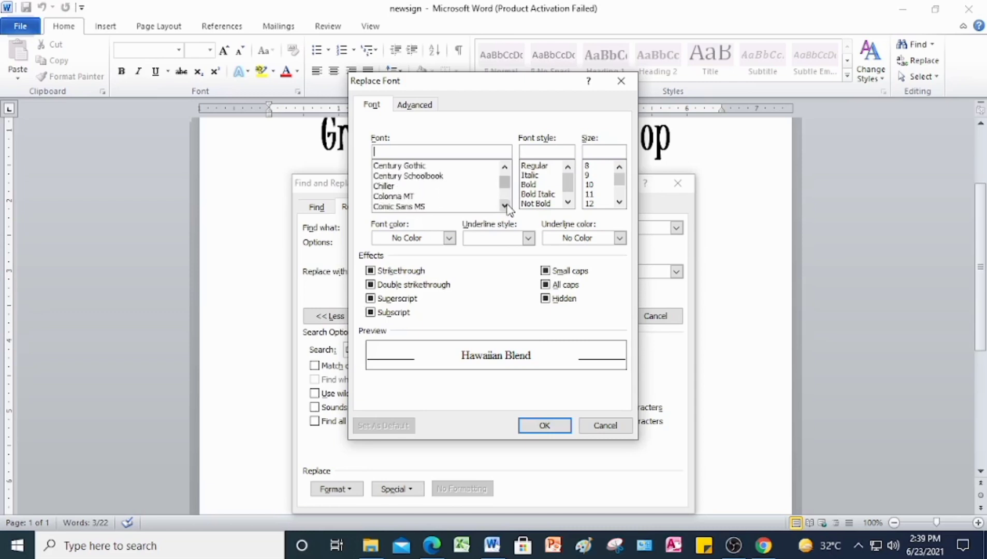
{"action": "left_click", "coordinate": [425, 207]}
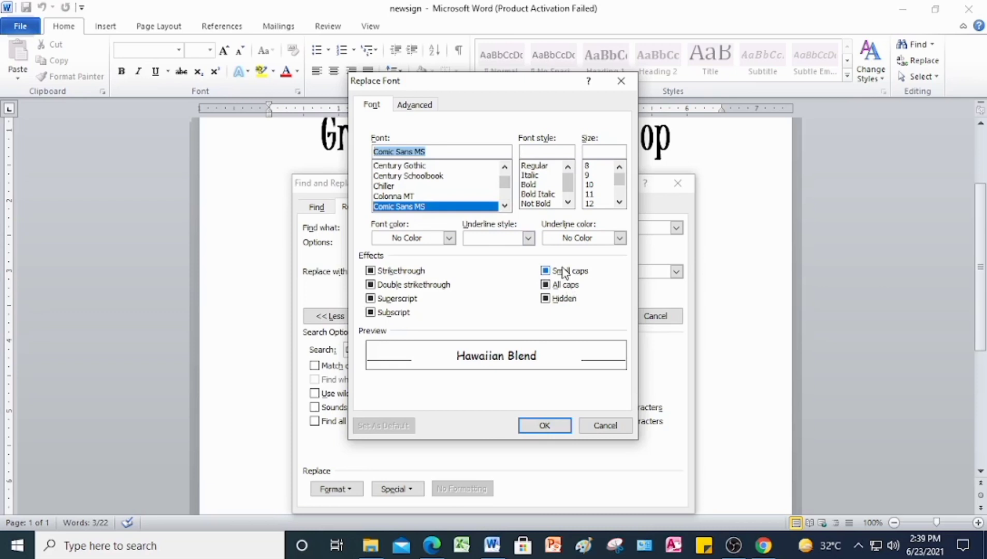
- Set the replacement text's font style to Bold Italic and its size to 26
{"action": "left_click", "coordinate": [538, 196]}
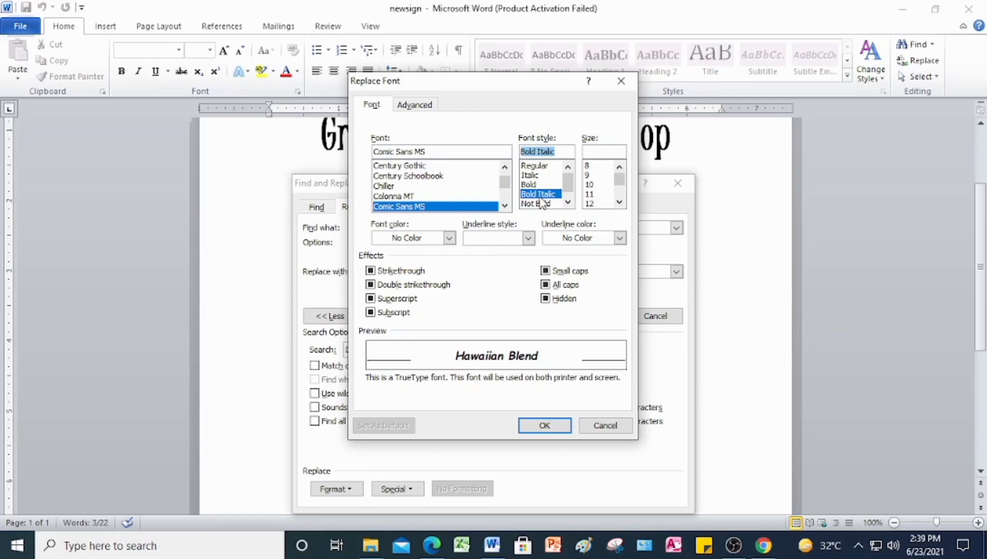
{"action": "left_click", "coordinate": [619, 202]}
{"action": "left_click", "coordinate": [620, 202]}
{"action": "left_click", "coordinate": [620, 202]}
{"action": "left_click", "coordinate": [619, 202]}
{"action": "left_click", "coordinate": [619, 202]}
{"action": "left_click", "coordinate": [619, 202]}
{"action": "left_click", "coordinate": [620, 202]}
{"action": "left_click", "coordinate": [620, 202]}
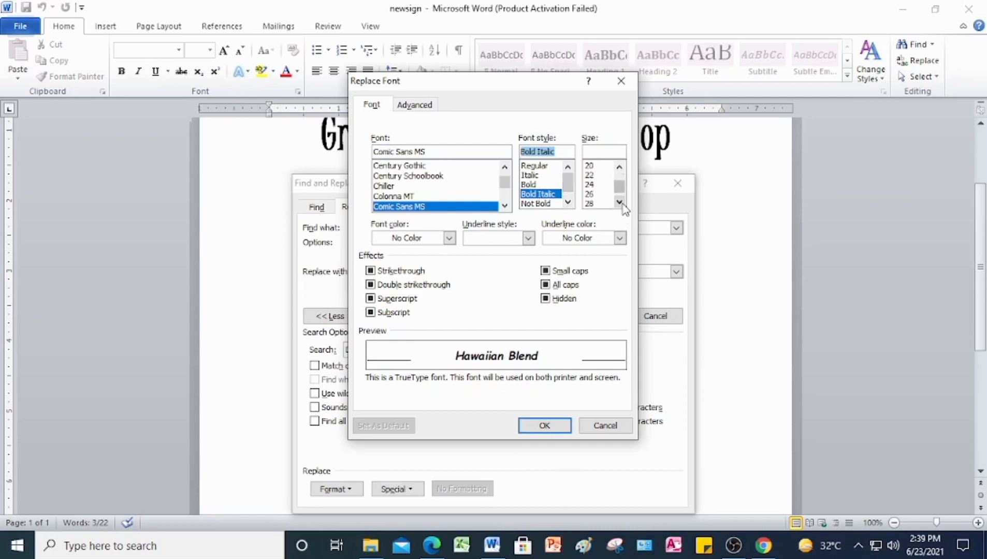
{"action": "left_click", "coordinate": [619, 202]}
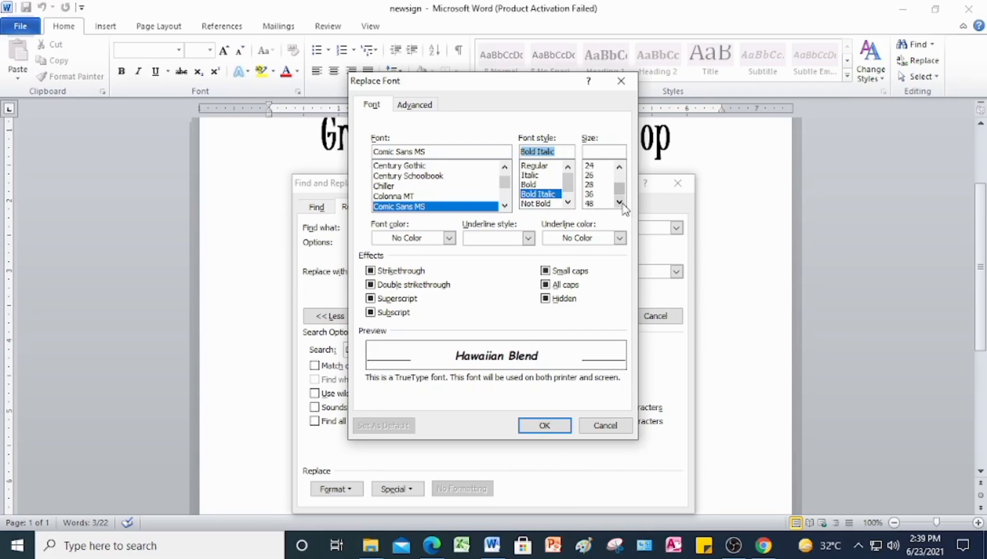
{"action": "left_click", "coordinate": [588, 175]}
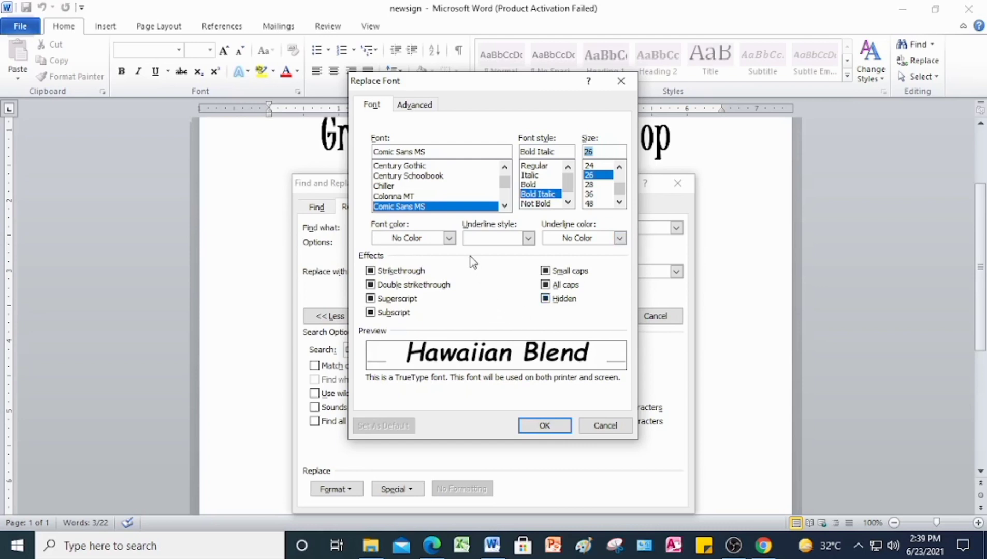
- Set the replacement font color to Dark Blue, apply the font formatting, and collapse the extra search options
{"action": "left_click", "coordinate": [449, 238]}
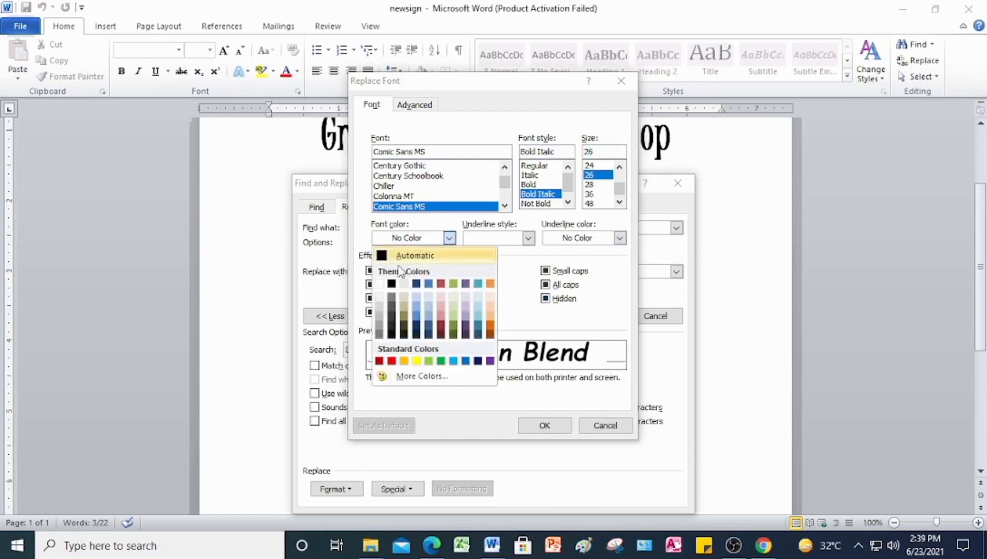
{"action": "left_click", "coordinate": [478, 361]}
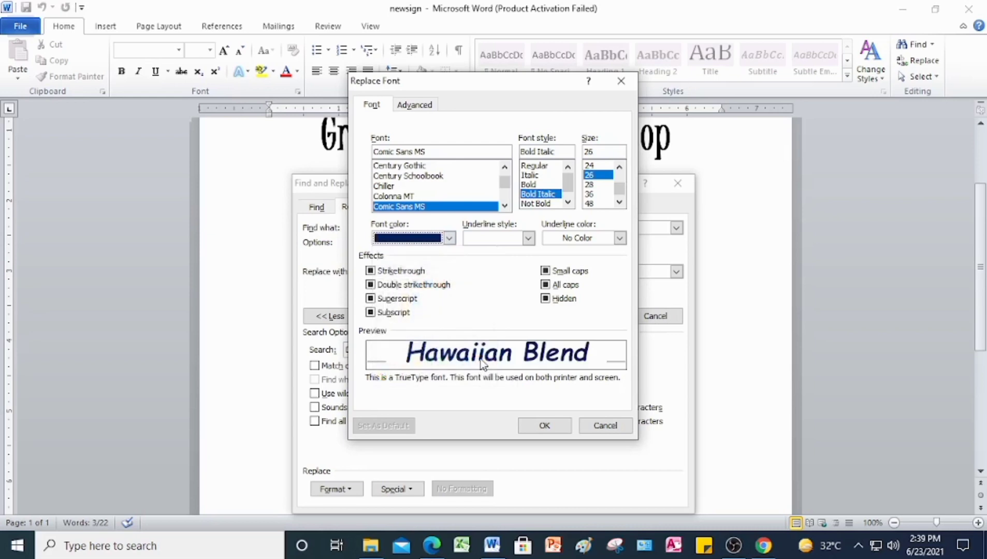
{"action": "left_click", "coordinate": [544, 426]}
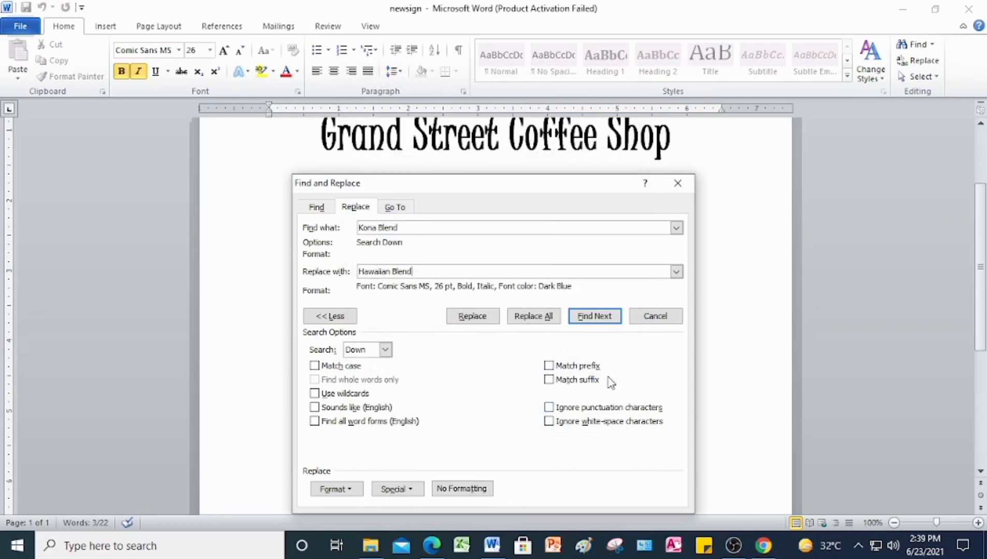
{"action": "left_click", "coordinate": [342, 319]}
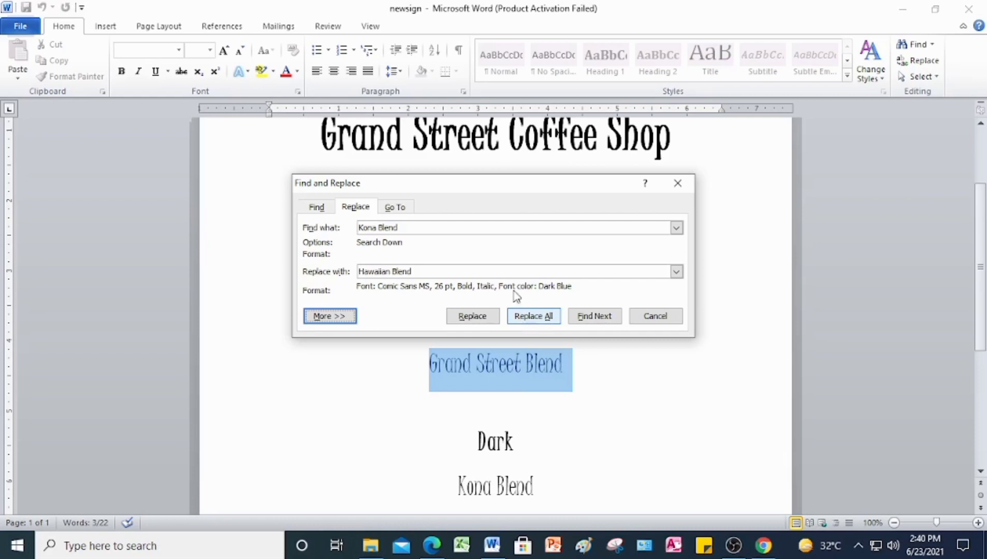
- Find Kona Blend in the rest of the document, replace it with the formatted Hawaiian Blend, and close Find and Replace
{"action": "left_click", "coordinate": [594, 317]}
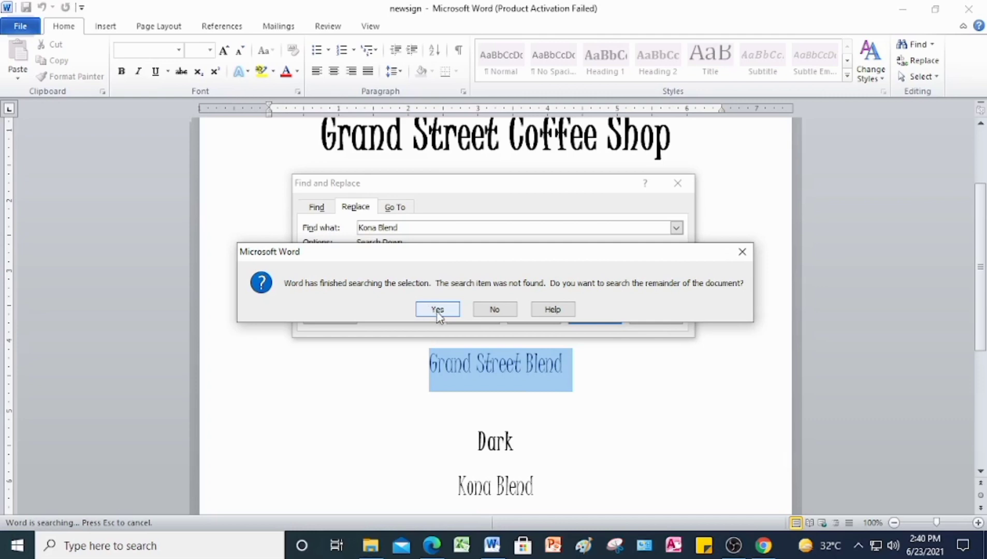
{"action": "left_click", "coordinate": [437, 310]}
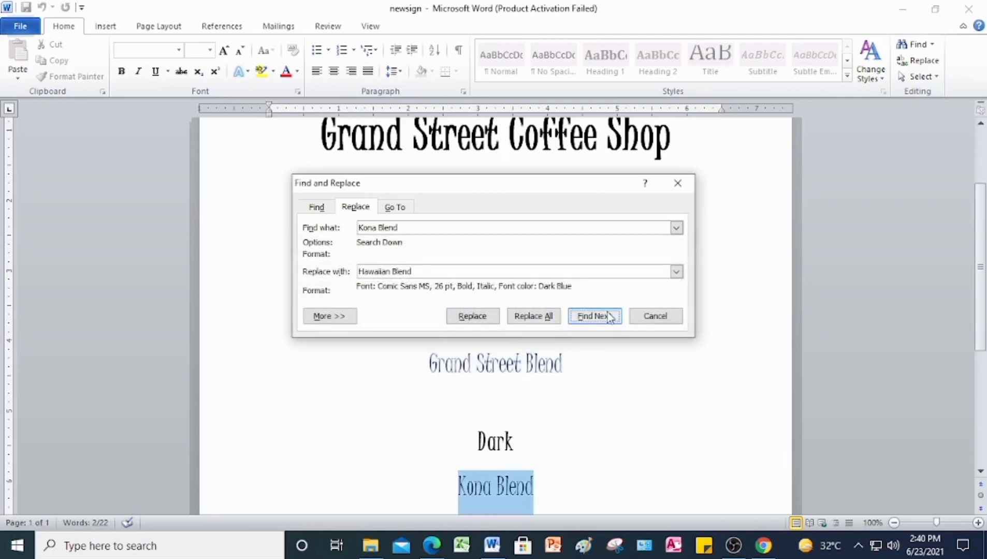
{"action": "left_click", "coordinate": [472, 316]}
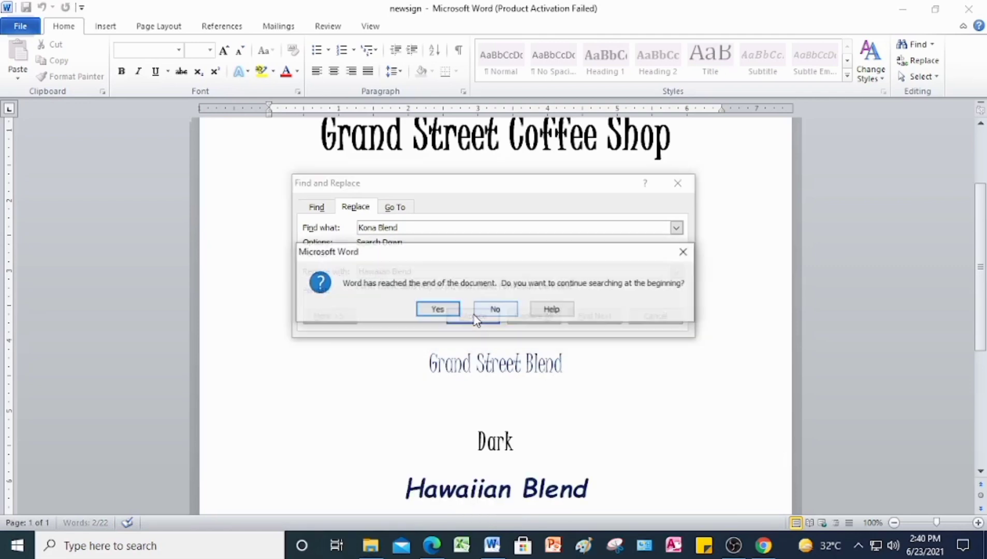
{"action": "left_click", "coordinate": [447, 310]}
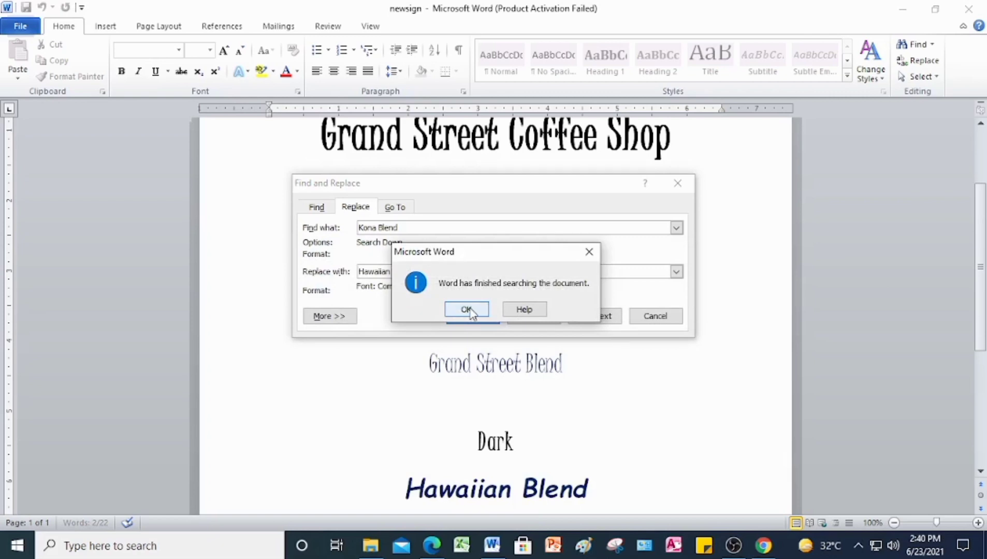
{"action": "left_click", "coordinate": [468, 310]}
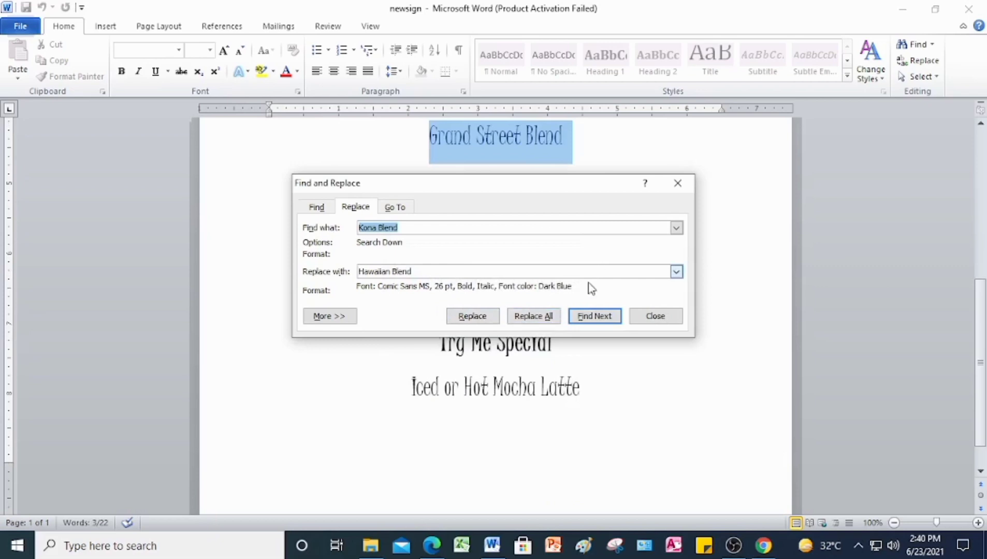
{"action": "left_click", "coordinate": [649, 318]}
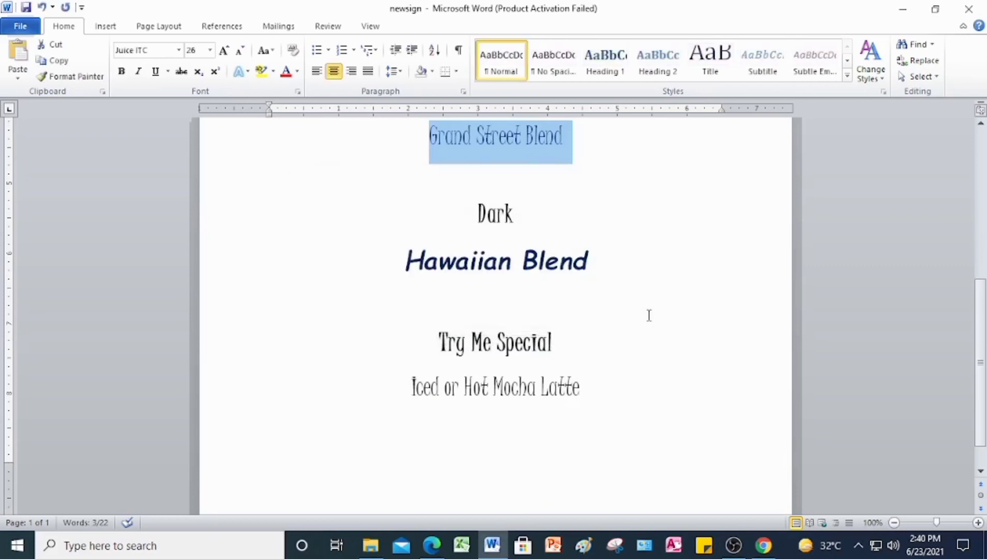
{"action": "left_click_drag", "start_coordinate": [404, 261], "coordinate": [591, 271]}
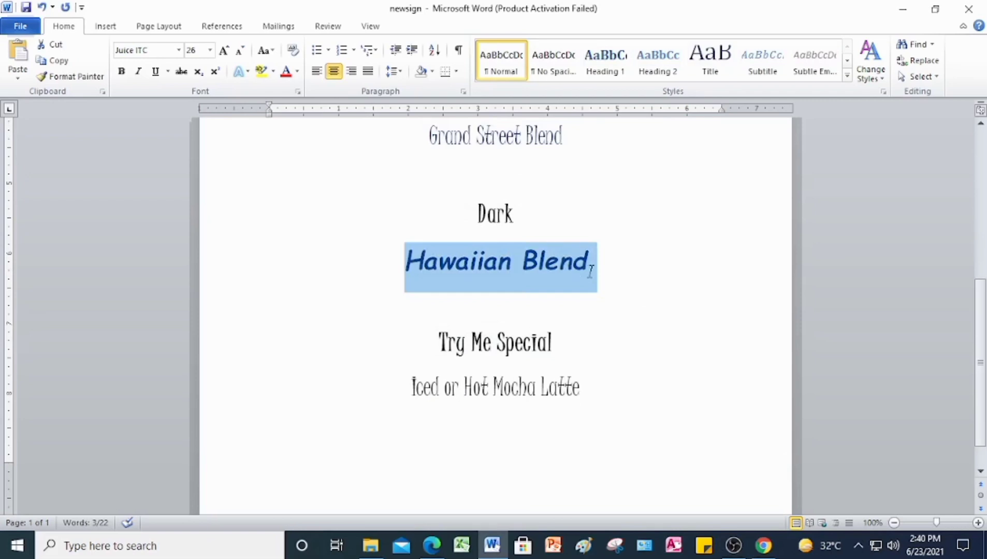
{"action": "left_click_drag", "start_coordinate": [590, 270], "coordinate": [597, 275]}
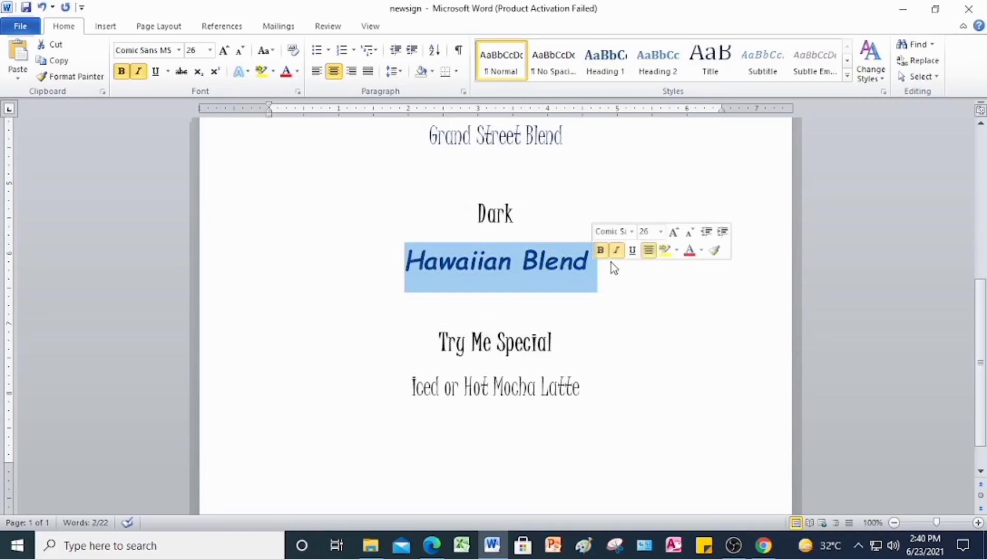
{"action": "left_click", "coordinate": [613, 300]}
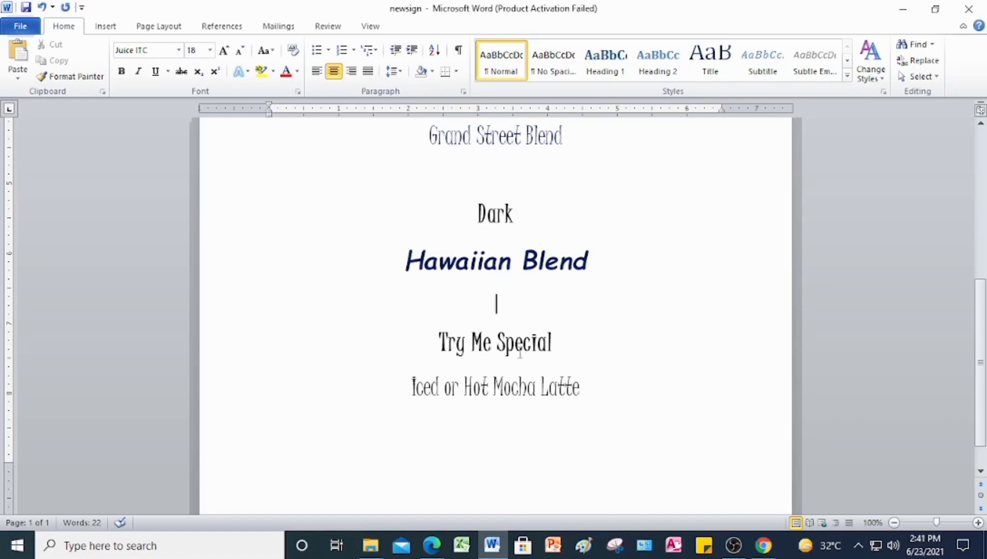
- Insert $1 and a space in front of the Try Me Special heading
{"action": "left_click", "coordinate": [440, 341]}
{"action": "type", "text": "$"}
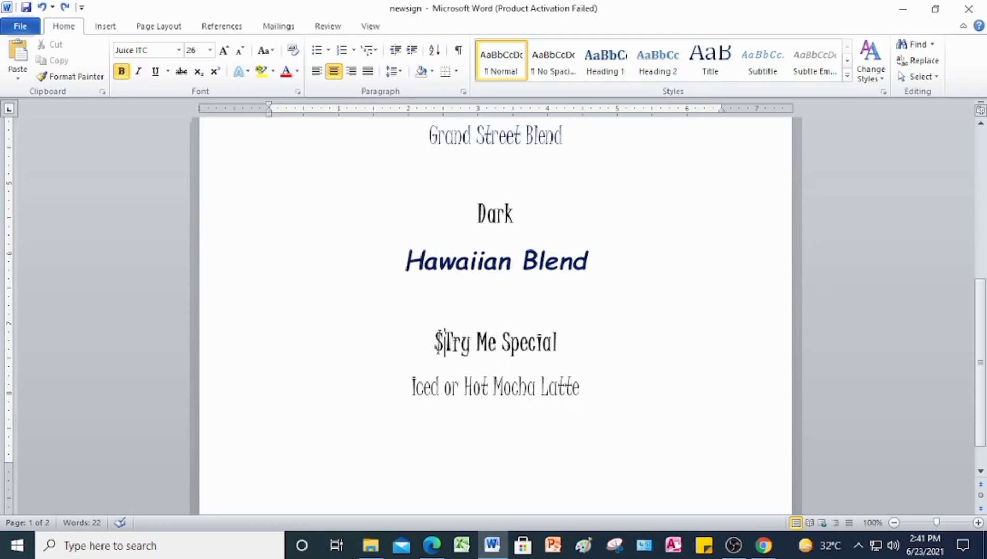
{"action": "type", "text": "1"}
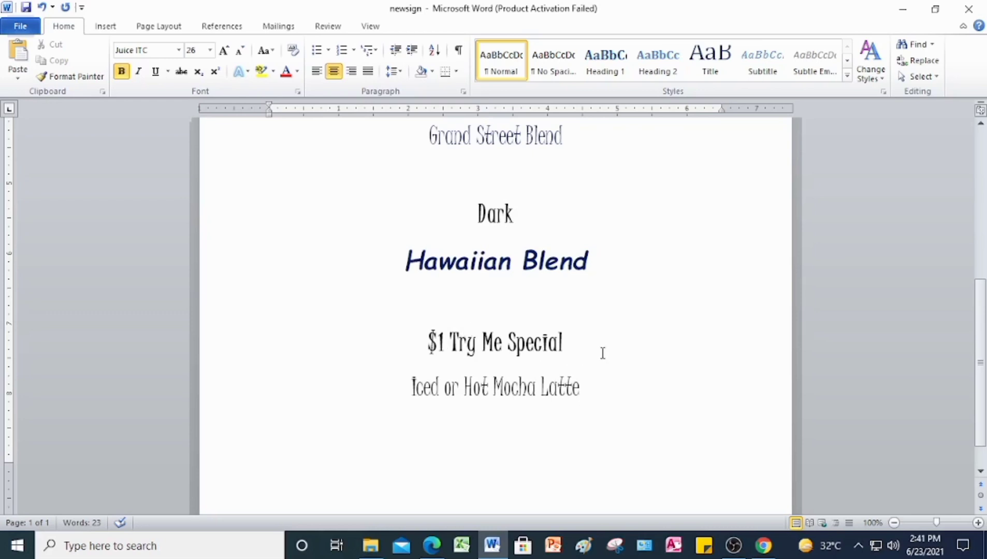
{"action": "scroll", "coordinate": [600, 337], "scroll_direction": "down", "scroll_amount": 1}
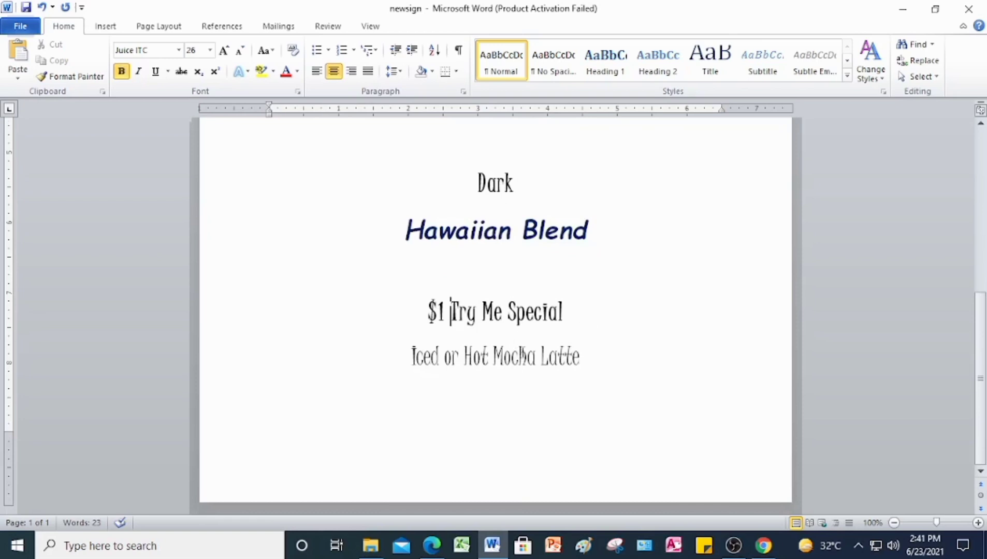
- Replace the word Mocha with White Chocolate in the Iced or Hot Mocha Latte line
{"action": "double_click", "coordinate": [523, 356]}
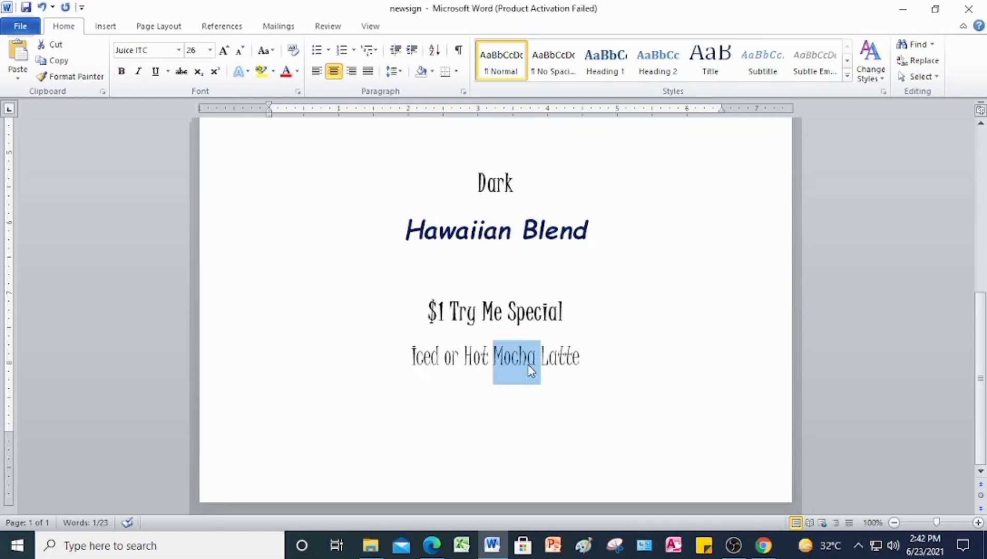
{"action": "type", "text": "White"}
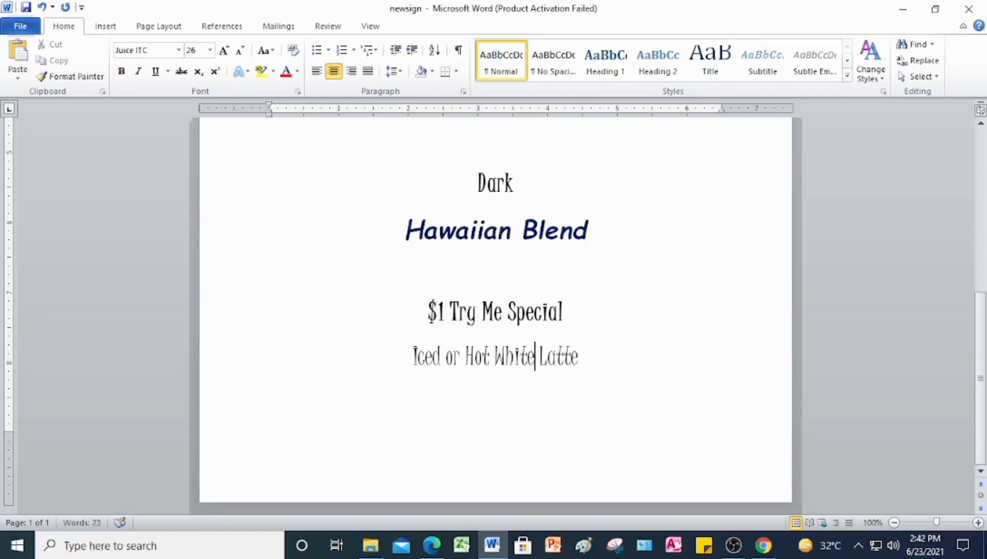
{"action": "type", "text": " Chocol"}
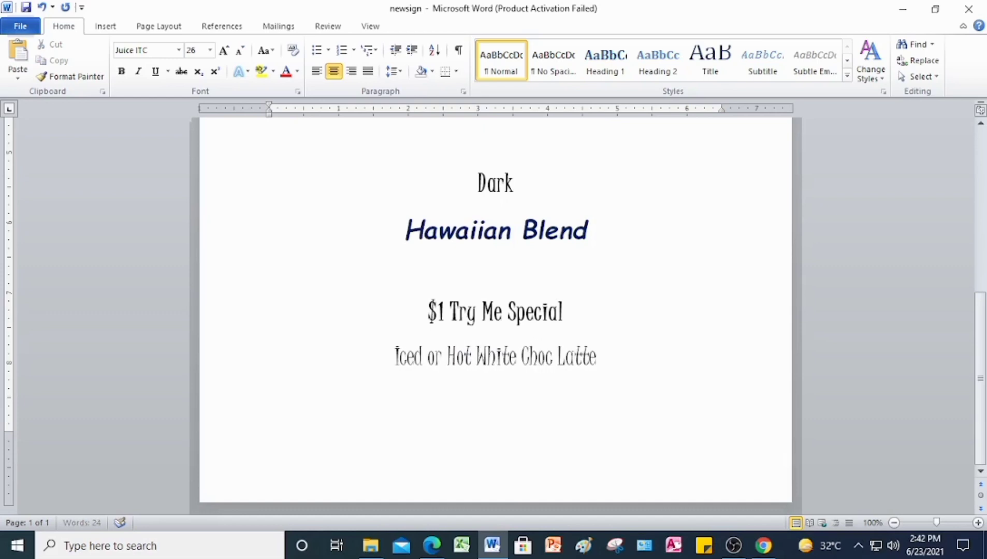
{"action": "type", "text": "ate"}
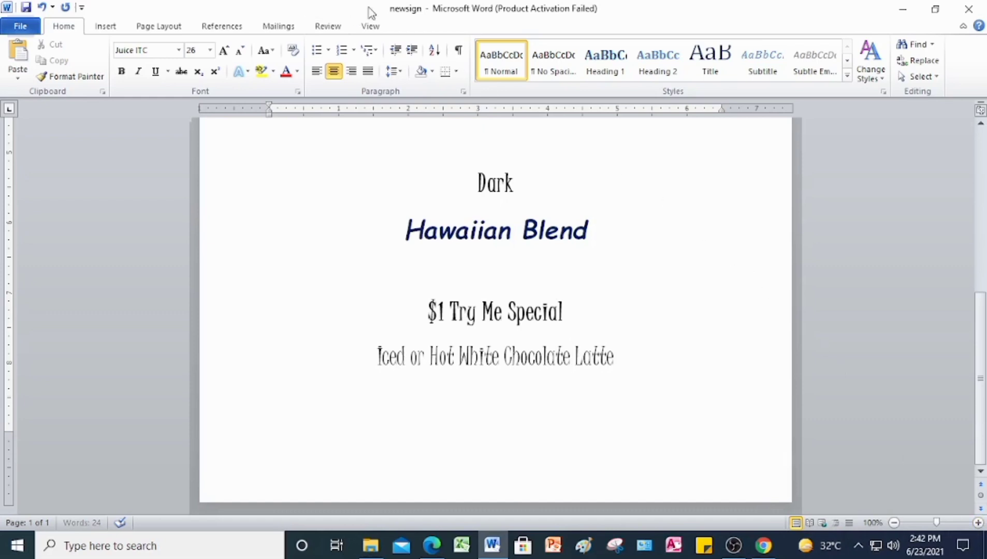
- View the sign as one whole page, switch to page-width zoom, and look over the coffee entries
{"action": "left_click", "coordinate": [379, 27]}
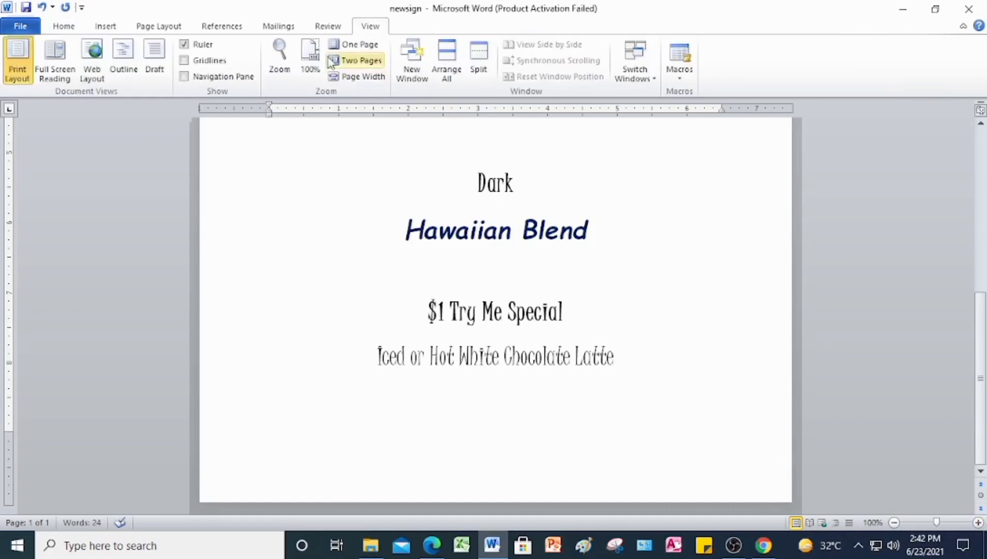
{"action": "left_click", "coordinate": [357, 45]}
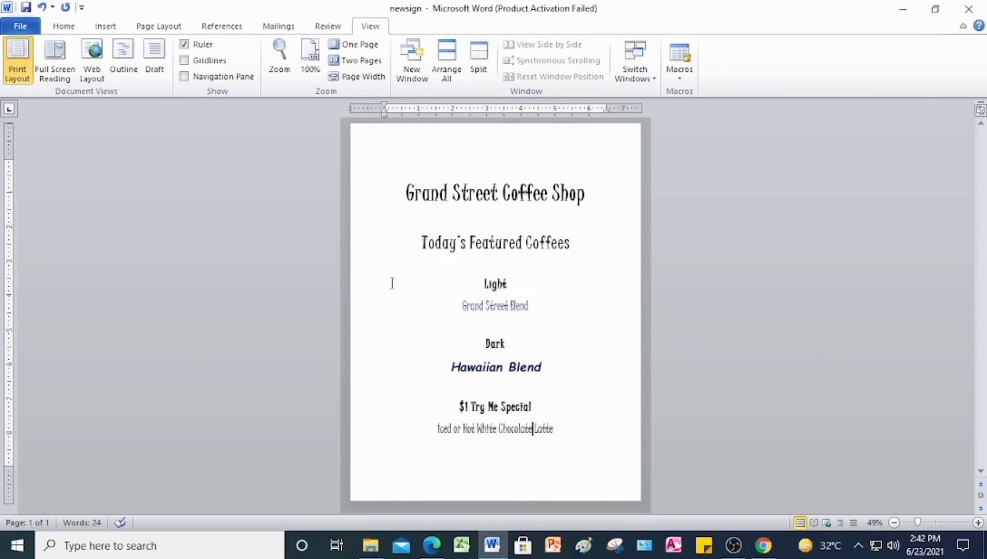
{"action": "left_click", "coordinate": [527, 471]}
{"action": "left_click", "coordinate": [362, 77]}
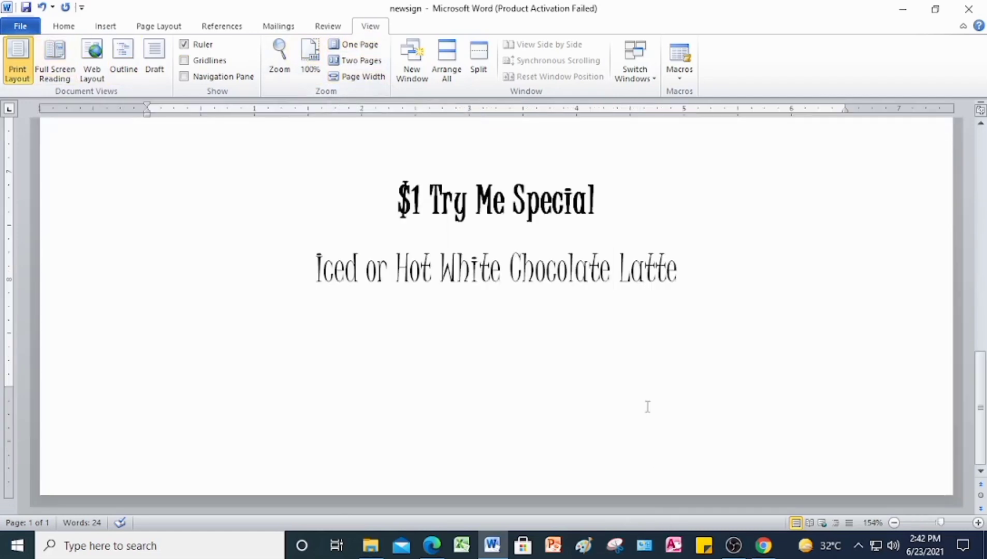
{"action": "scroll", "coordinate": [648, 408], "scroll_direction": "up", "scroll_amount": 6}
{"action": "scroll", "coordinate": [656, 405], "scroll_direction": "down", "scroll_amount": 1}
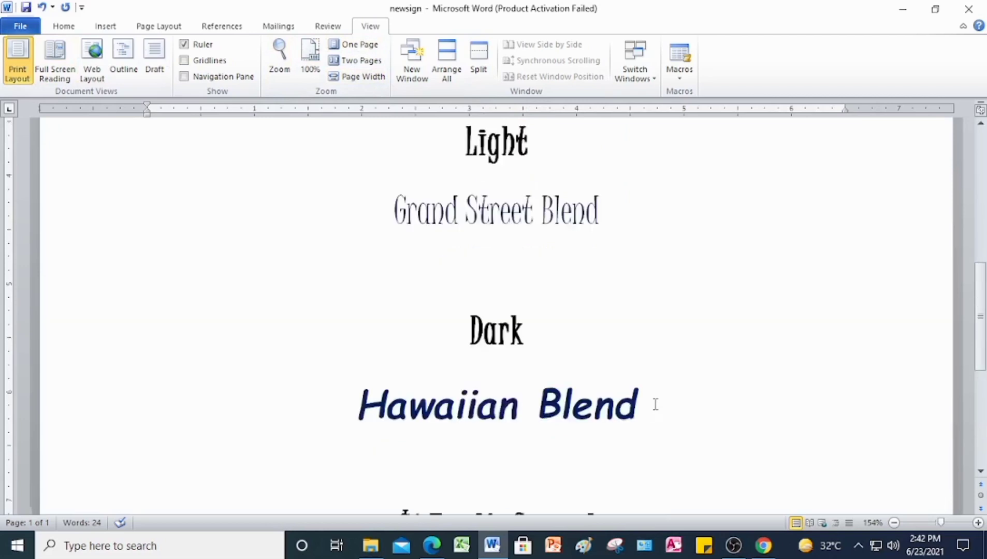
{"action": "scroll", "coordinate": [655, 404], "scroll_direction": "down", "scroll_amount": 1}
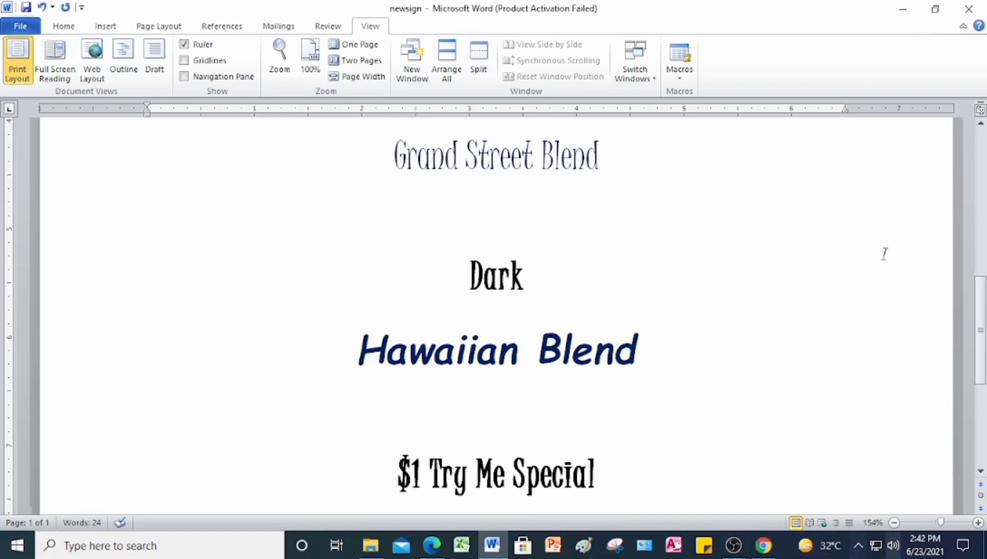
{"action": "left_click", "coordinate": [21, 26]}
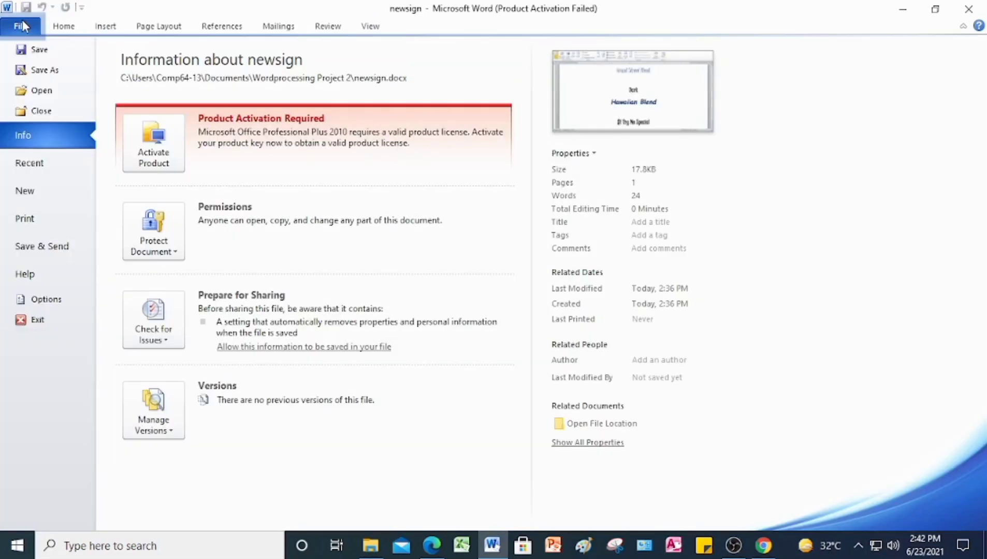
{"action": "left_click", "coordinate": [45, 68]}
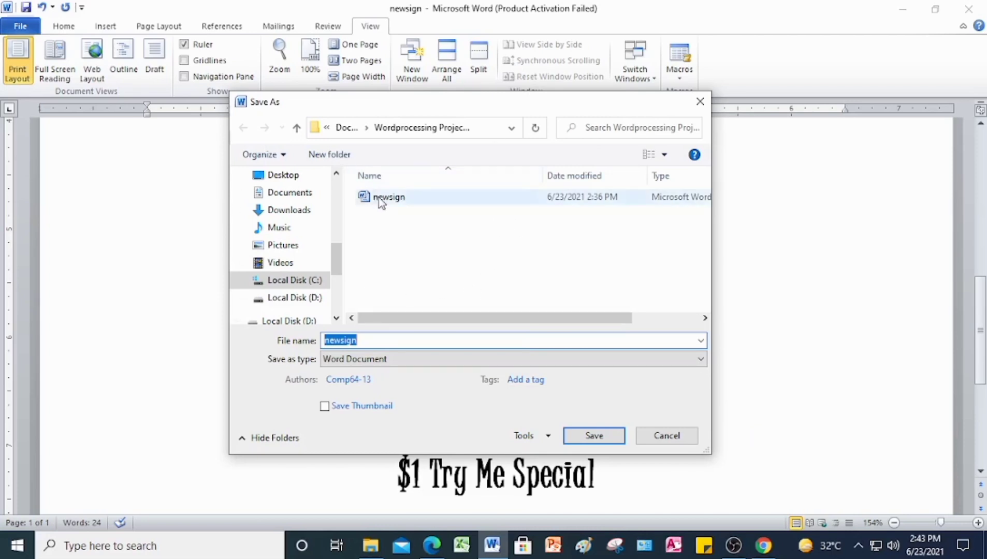
{"action": "left_click", "coordinate": [678, 441]}
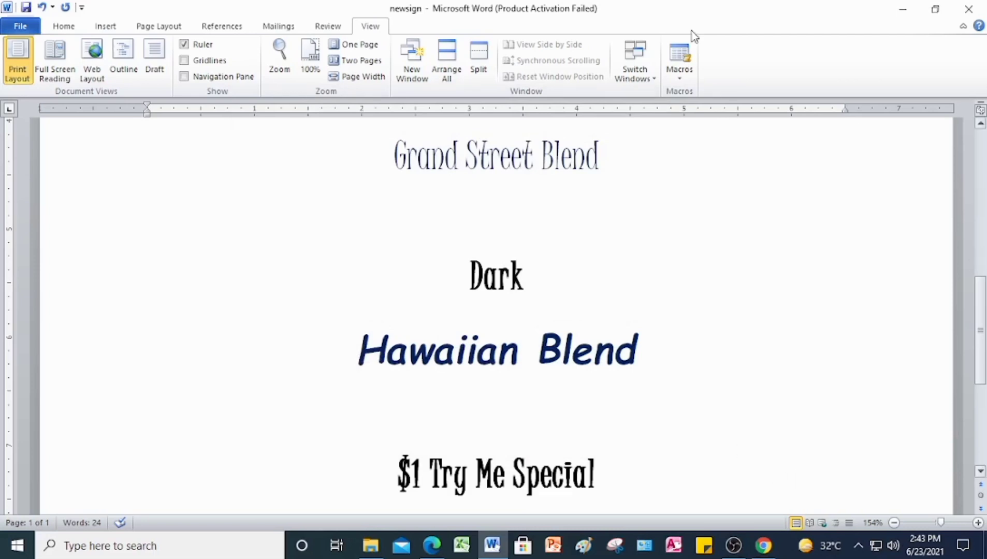
- Preview the sign for printing, then close the document and save its changes
{"action": "left_click", "coordinate": [17, 30]}
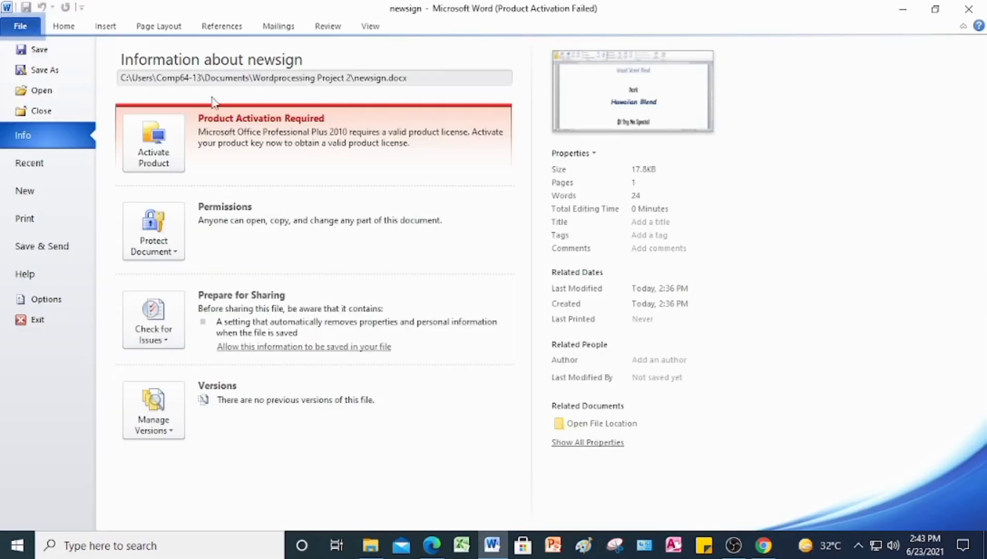
{"action": "left_click", "coordinate": [42, 228]}
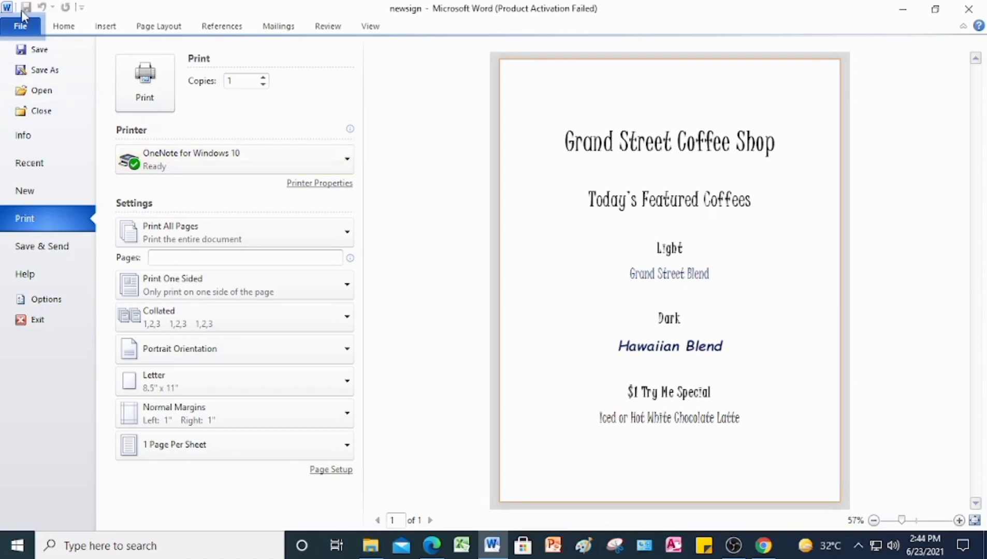
{"action": "left_click", "coordinate": [49, 113]}
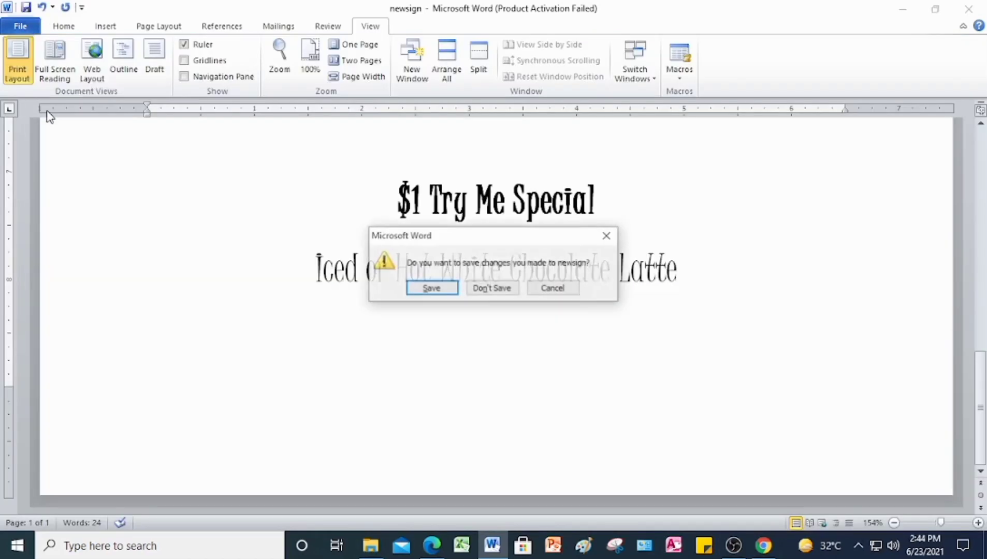
{"action": "left_click", "coordinate": [424, 294]}
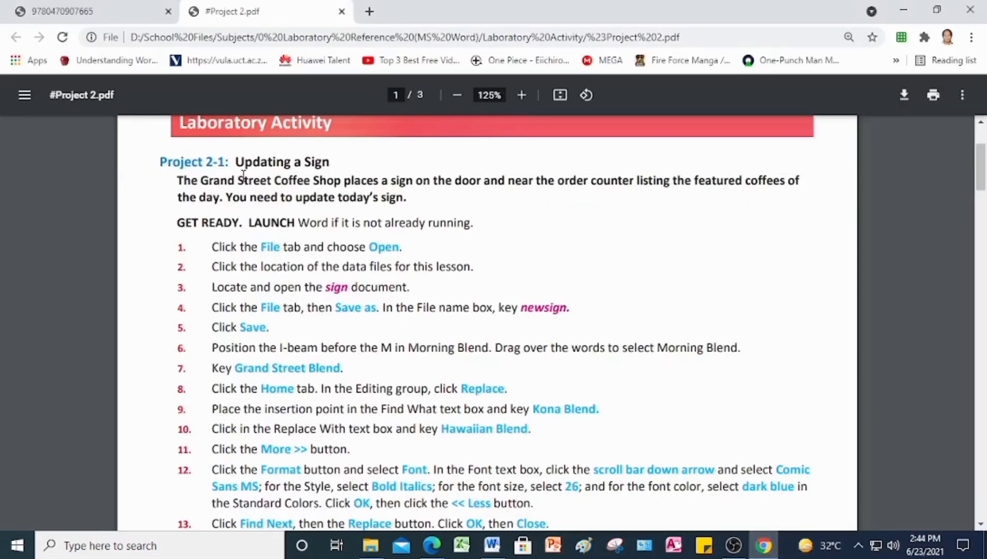
- Read through the Project 2-2 Editing a Job Description instructions in the Project 2 PDF
{"action": "scroll", "coordinate": [317, 205], "scroll_direction": "down", "scroll_amount": 1}
{"action": "scroll", "coordinate": [317, 205], "scroll_direction": "down", "scroll_amount": 12}
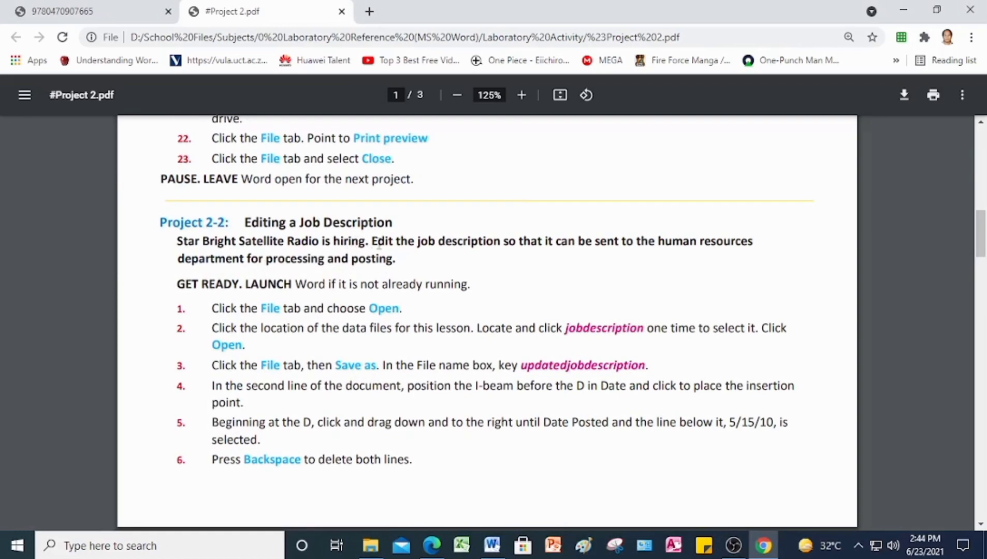
{"action": "scroll", "coordinate": [397, 255], "scroll_direction": "down", "scroll_amount": 3}
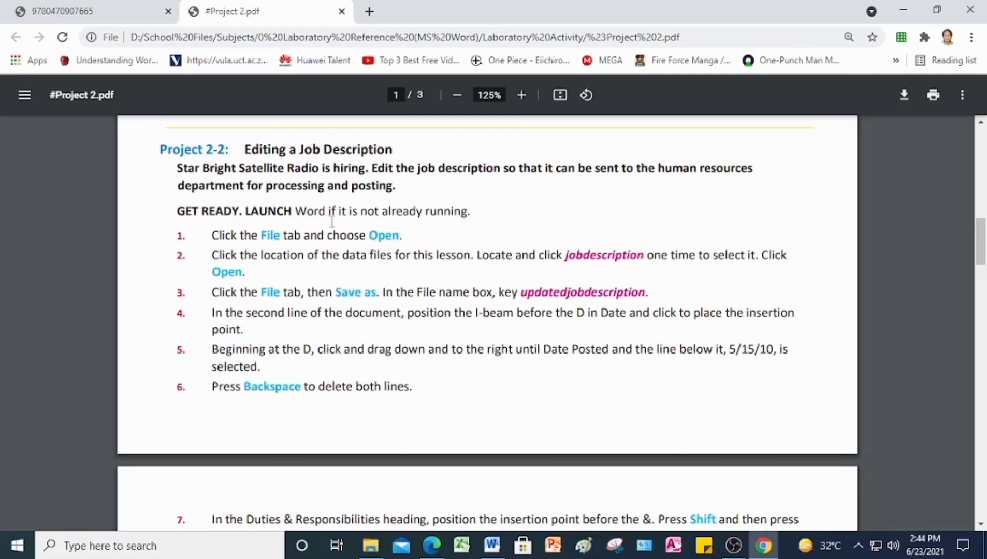
{"action": "scroll", "coordinate": [252, 273], "scroll_direction": "down", "scroll_amount": 5}
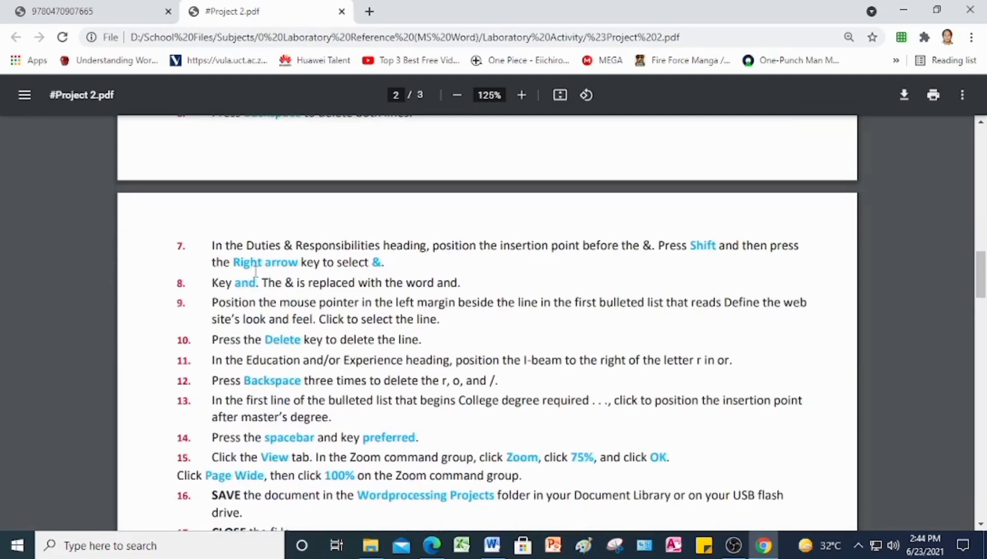
{"action": "scroll", "coordinate": [256, 272], "scroll_direction": "down", "scroll_amount": 4}
{"action": "scroll", "coordinate": [256, 278], "scroll_direction": "up", "scroll_amount": 7}
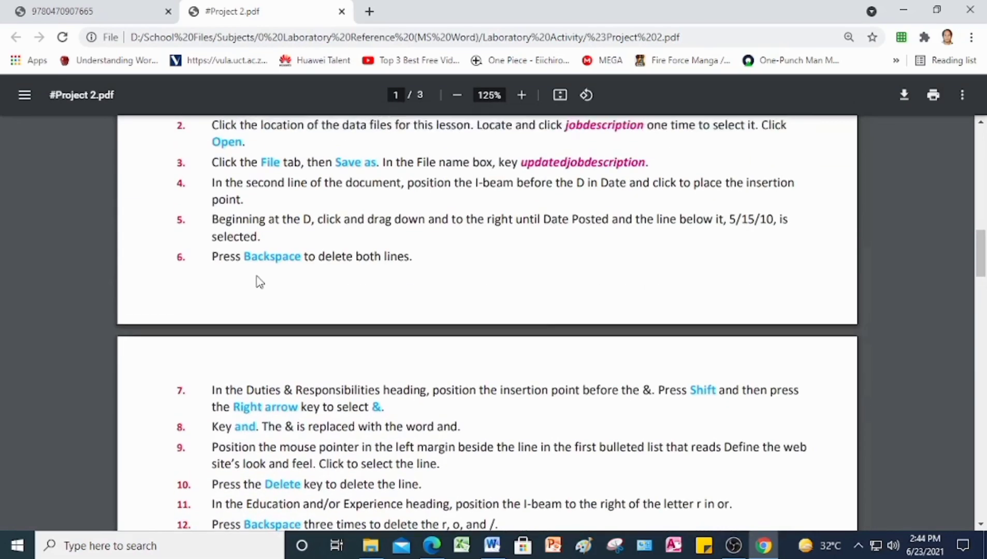
{"action": "scroll", "coordinate": [260, 283], "scroll_direction": "up", "scroll_amount": 2}
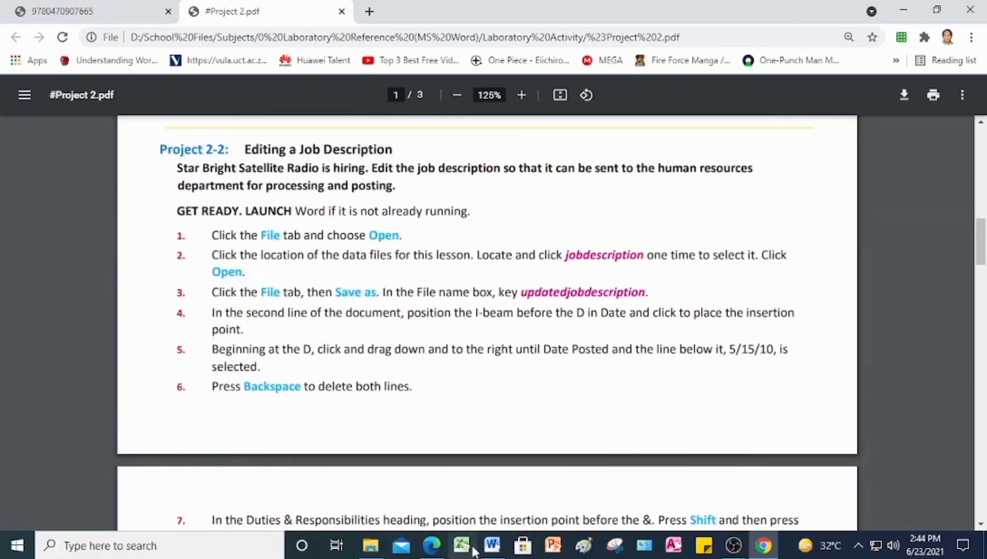
- Switch to Word, open jobdescription from the Lesson 2 Basic Editing folder, and enable editing
{"action": "left_click", "coordinate": [491, 546]}
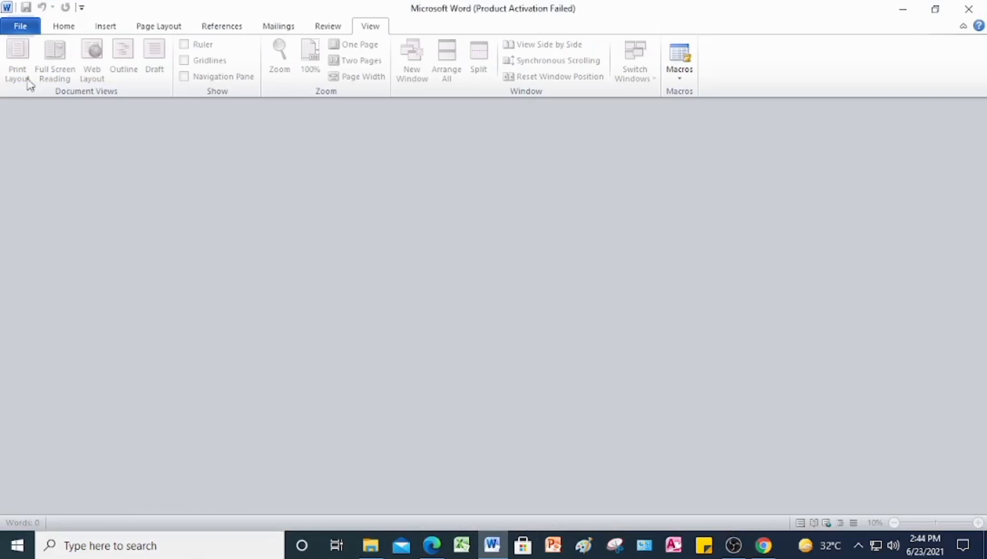
{"action": "left_click", "coordinate": [21, 27]}
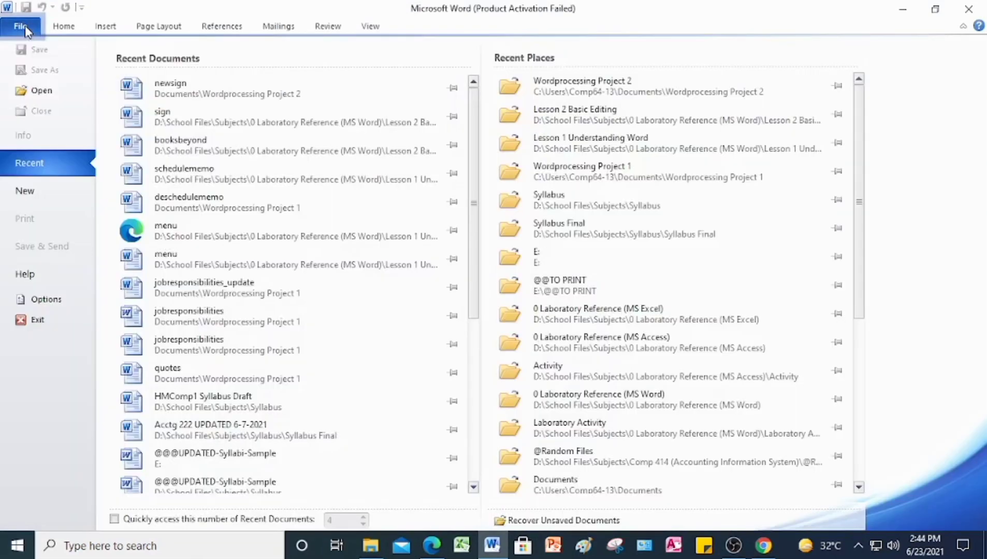
{"action": "left_click", "coordinate": [32, 90]}
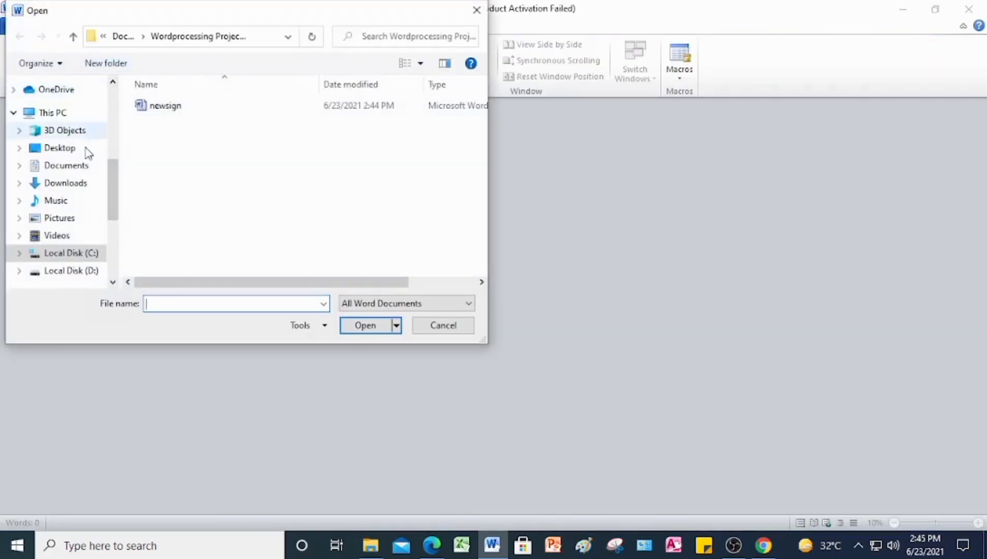
{"action": "left_click_drag", "start_coordinate": [113, 198], "coordinate": [113, 157]}
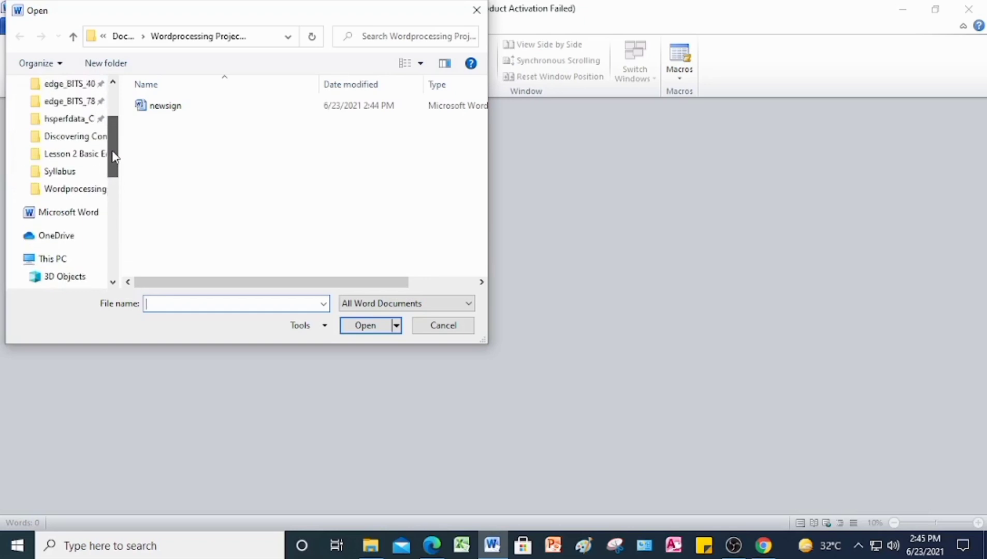
{"action": "left_click", "coordinate": [81, 161]}
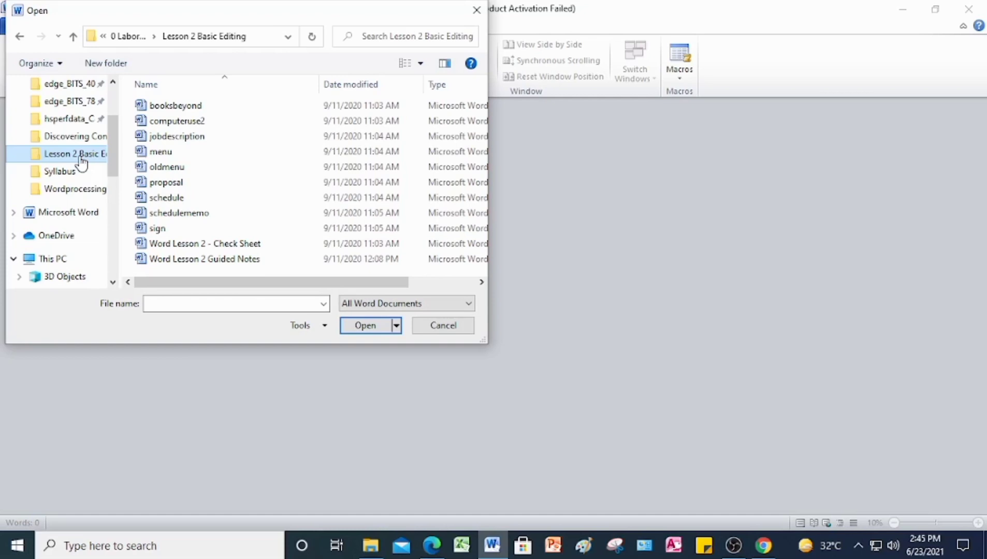
{"action": "left_click", "coordinate": [175, 137]}
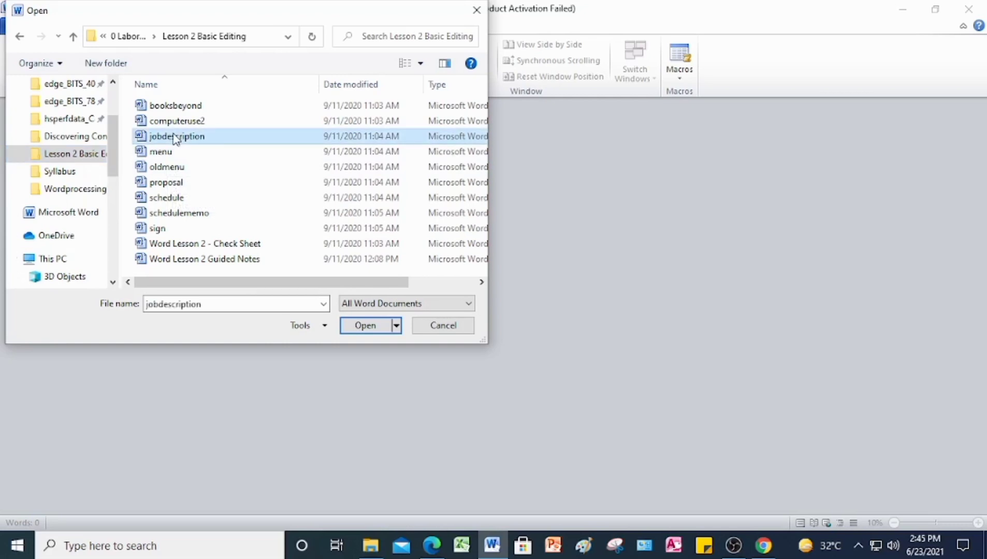
{"action": "left_click", "coordinate": [369, 331]}
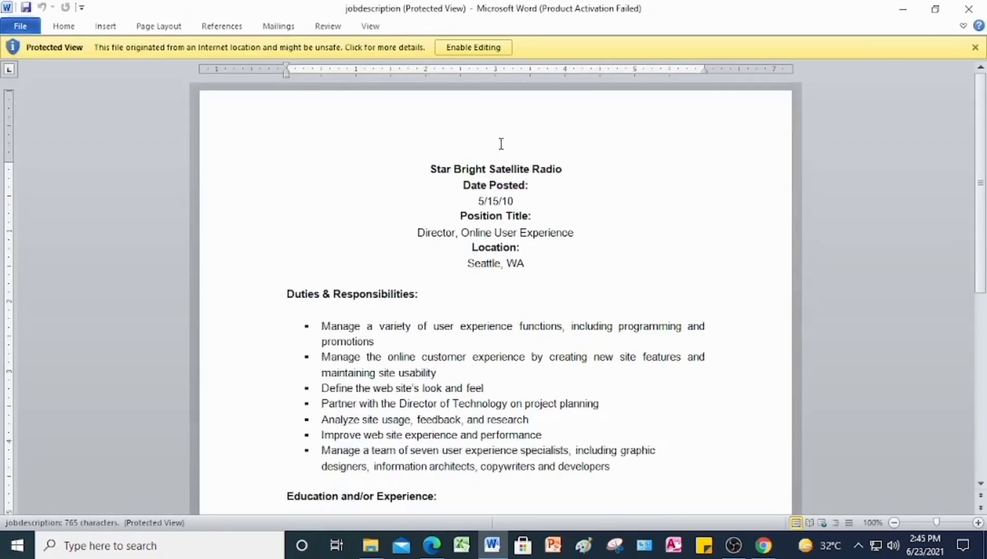
{"action": "left_click", "coordinate": [466, 46]}
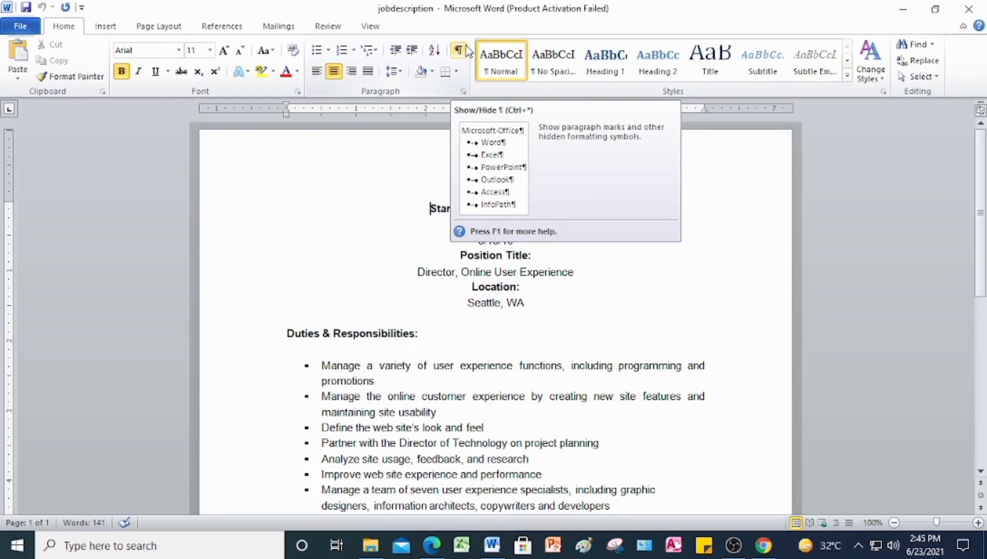
- Save a copy of the job description as updatedjobdescription in the Wordprocessing project folder under Documents that holds newsign
{"action": "left_click", "coordinate": [19, 28]}
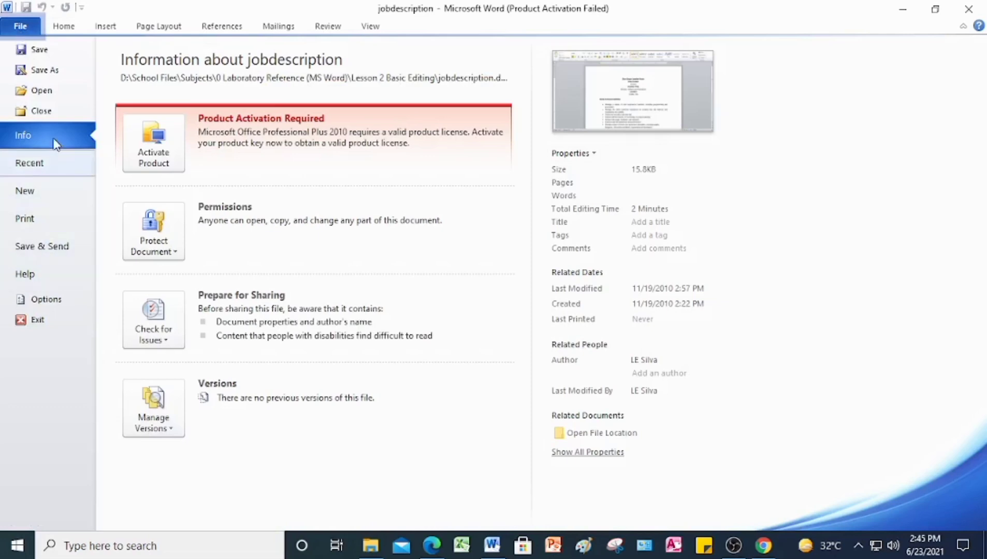
{"action": "left_click", "coordinate": [52, 70]}
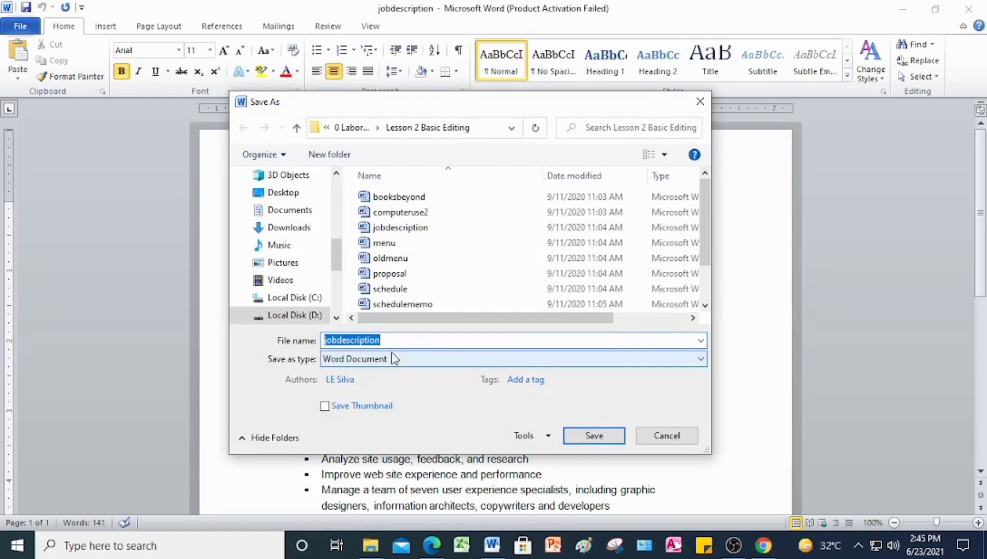
{"action": "left_click", "coordinate": [324, 341]}
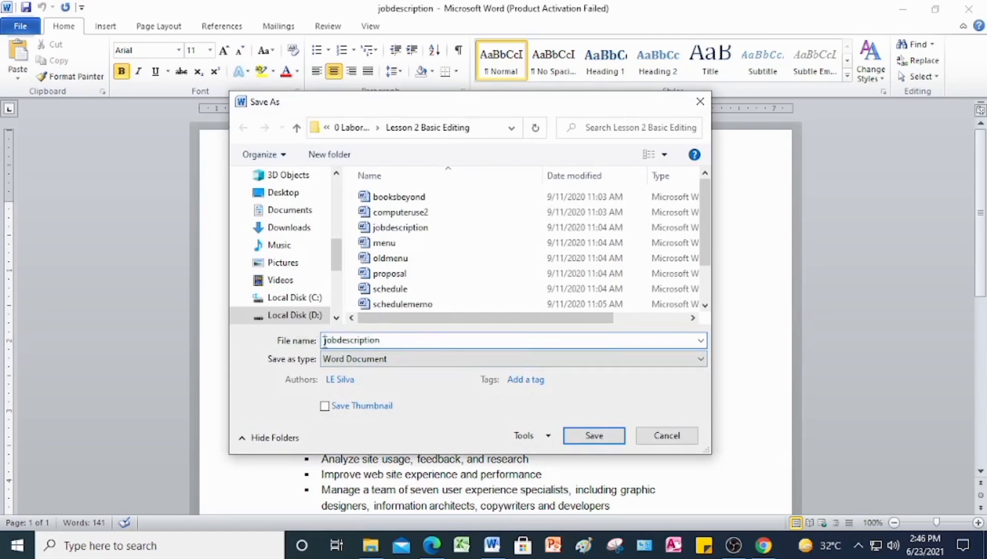
{"action": "type", "text": "update"}
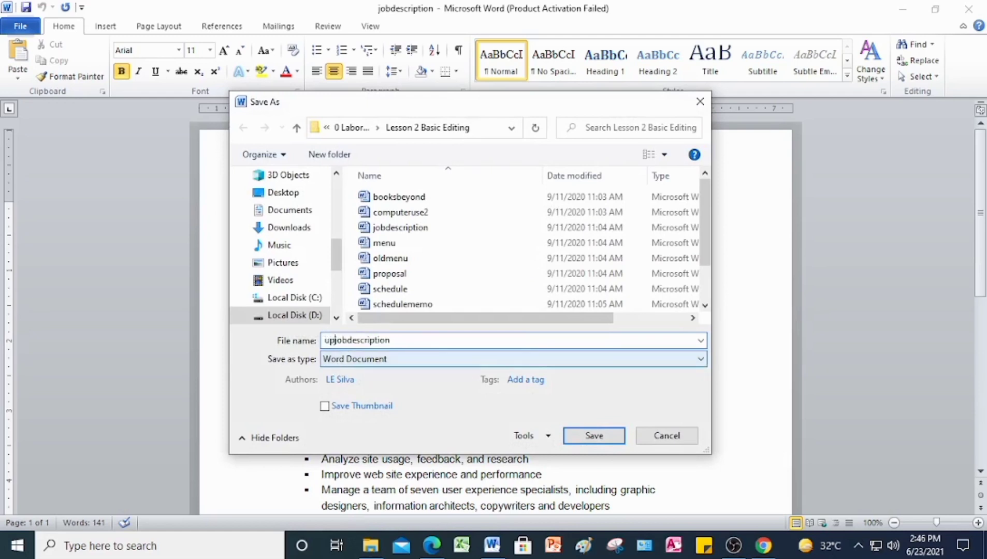
{"action": "type", "text": "d"}
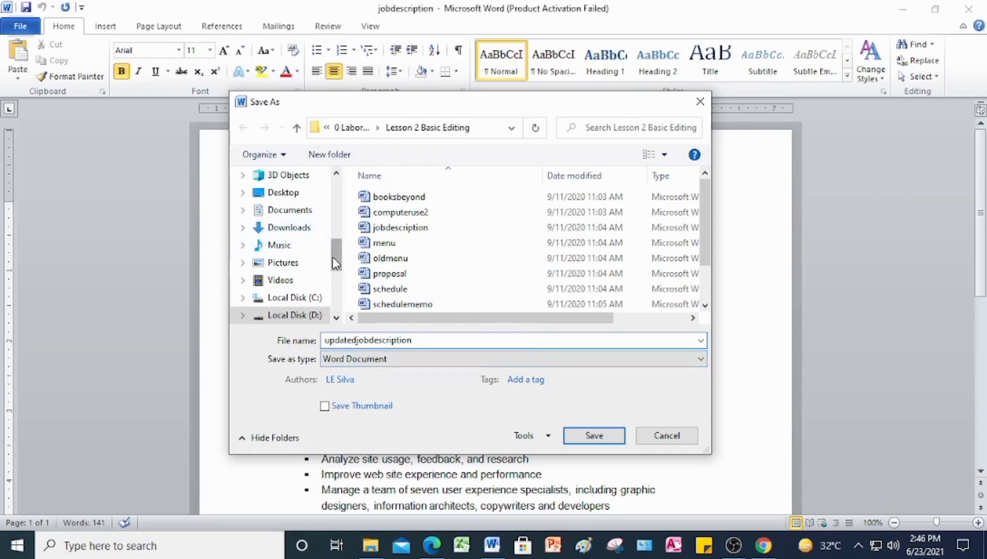
{"action": "left_click_drag", "start_coordinate": [336, 265], "coordinate": [336, 220]}
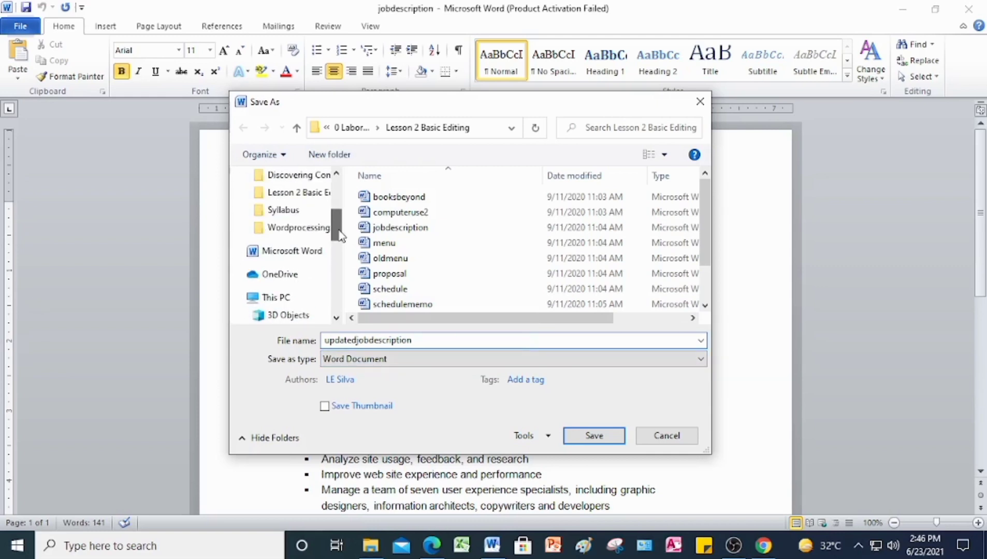
{"action": "left_click", "coordinate": [313, 230]}
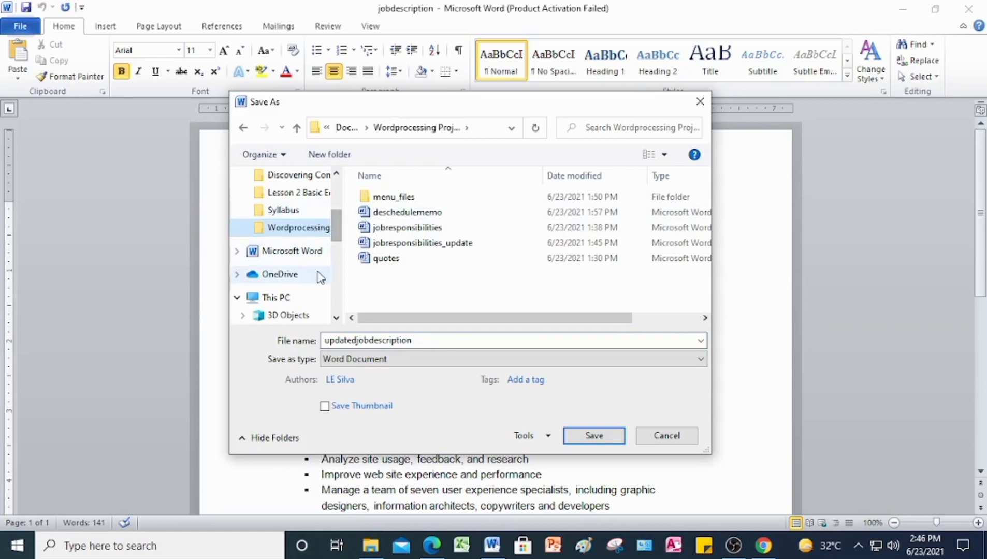
{"action": "left_click_drag", "start_coordinate": [336, 239], "coordinate": [335, 253]}
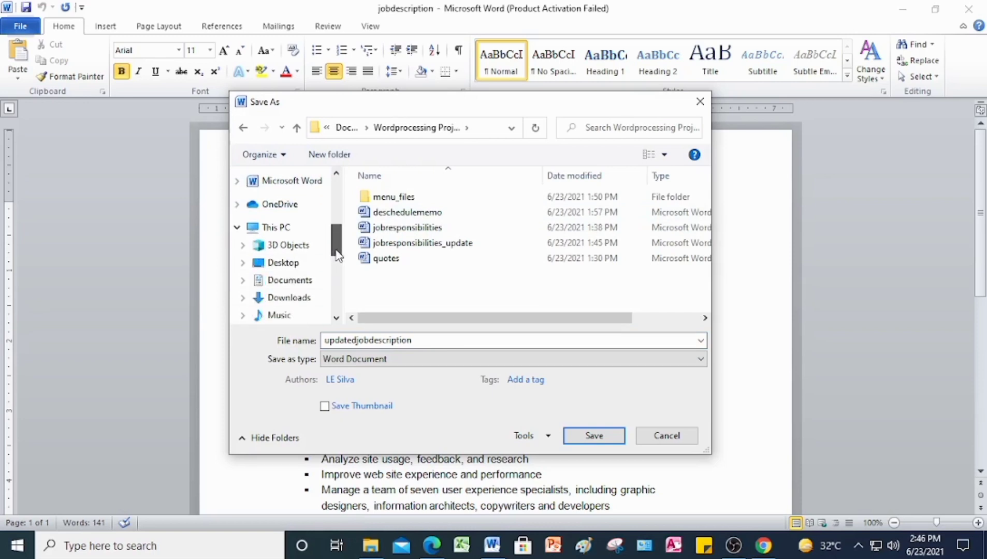
{"action": "left_click", "coordinate": [303, 284]}
{"action": "double_click", "coordinate": [422, 216]}
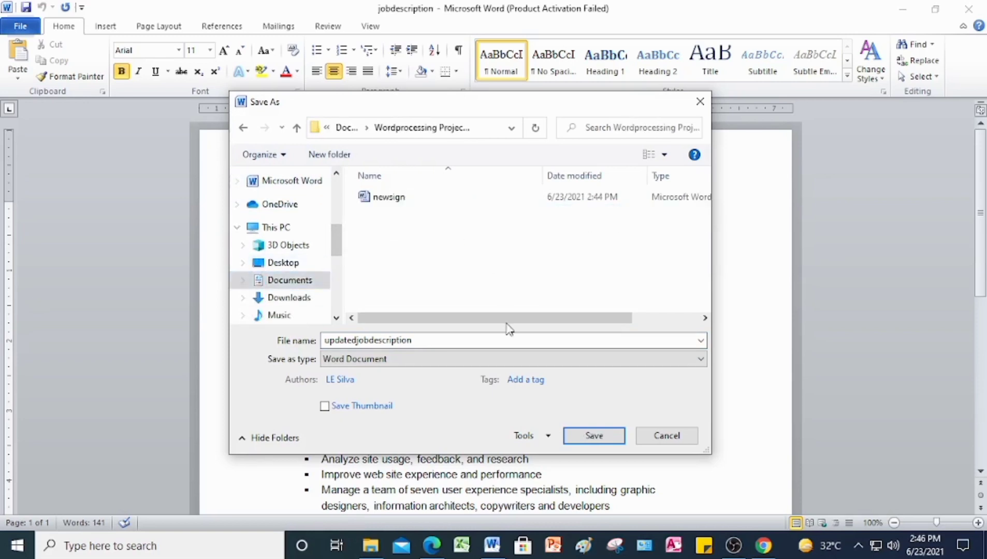
{"action": "left_click", "coordinate": [601, 442]}
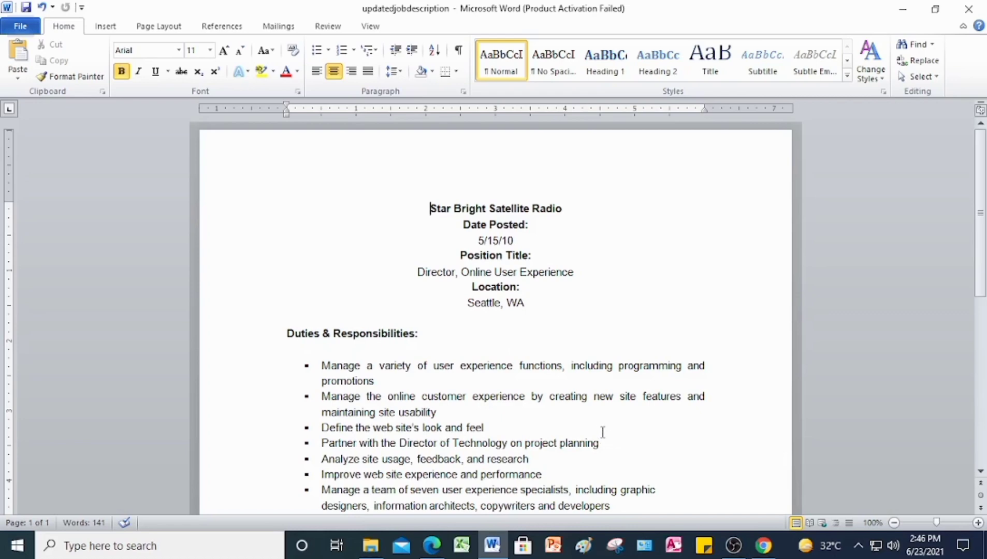
- Delete the Date Posted label and its 5/15/10 date beneath the Star Bright Satellite Radio heading
{"action": "scroll", "coordinate": [603, 437], "scroll_direction": "down", "scroll_amount": 3}
{"action": "scroll", "coordinate": [602, 431], "scroll_direction": "down", "scroll_amount": 2}
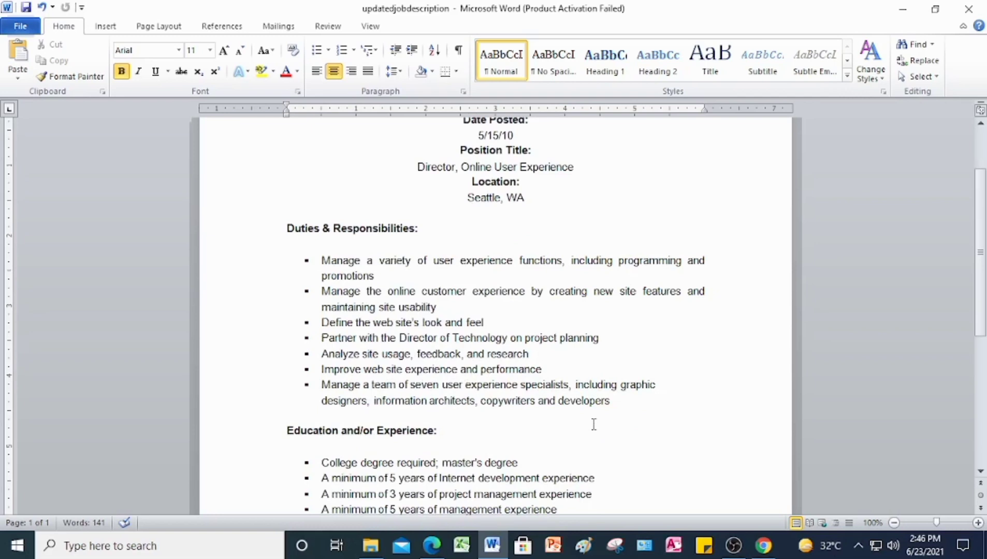
{"action": "scroll", "coordinate": [594, 424], "scroll_direction": "up", "scroll_amount": 1}
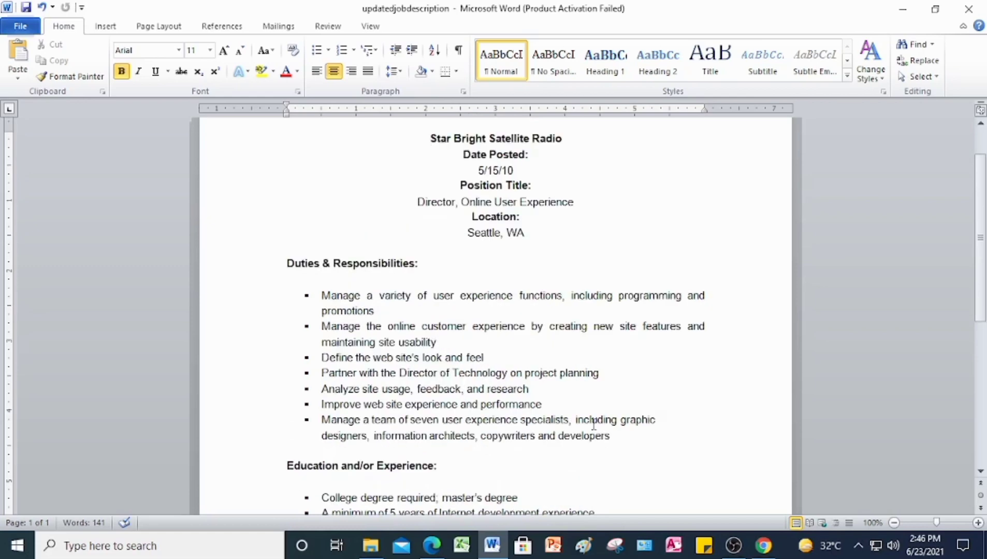
{"action": "scroll", "coordinate": [543, 330], "scroll_direction": "up", "scroll_amount": 1}
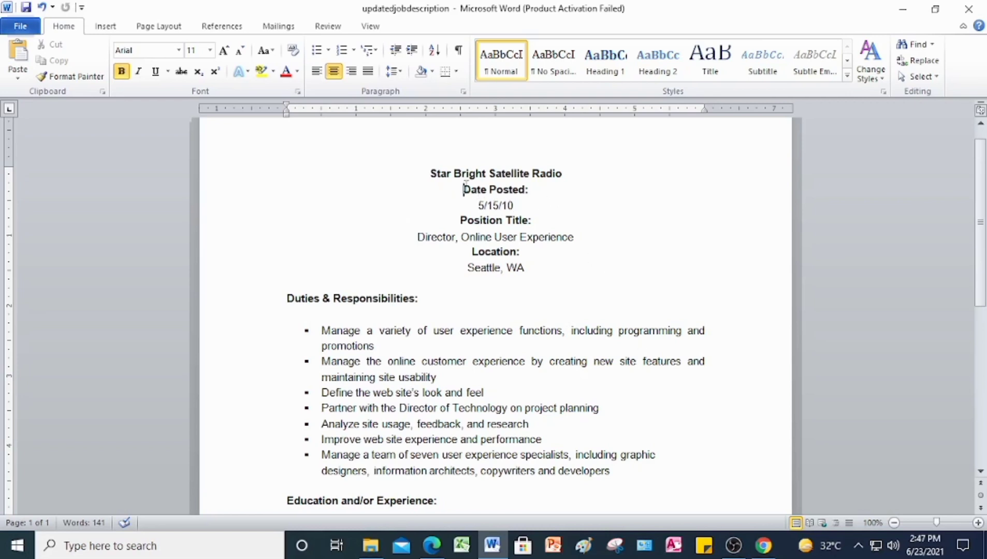
{"action": "left_click_drag", "start_coordinate": [464, 189], "coordinate": [513, 207]}
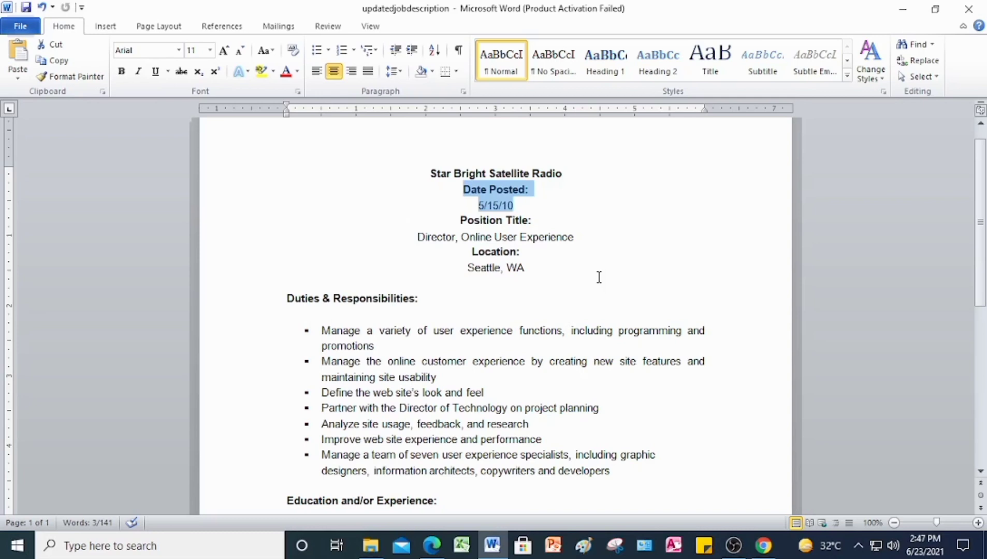
{"action": "key", "text": "Delete"}
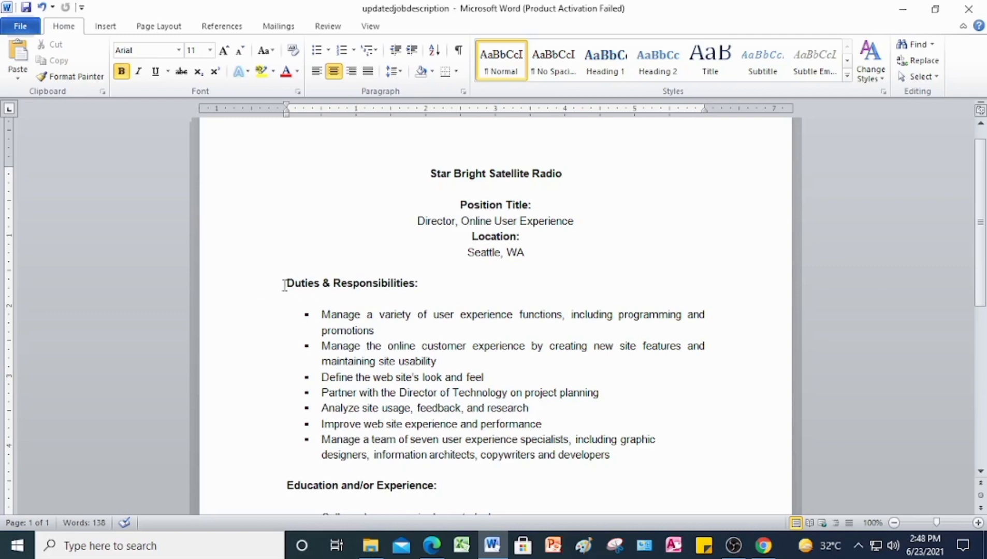
- Replace the ampersand in the Duties & Responsibilities heading with the word "and"
{"action": "left_click", "coordinate": [323, 283]}
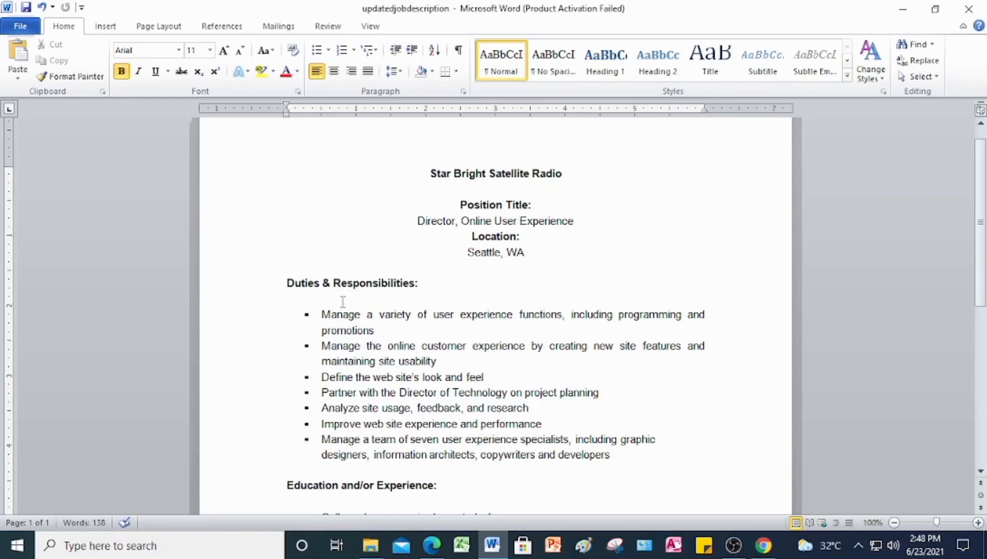
{"action": "key", "text": "shift+Right"}
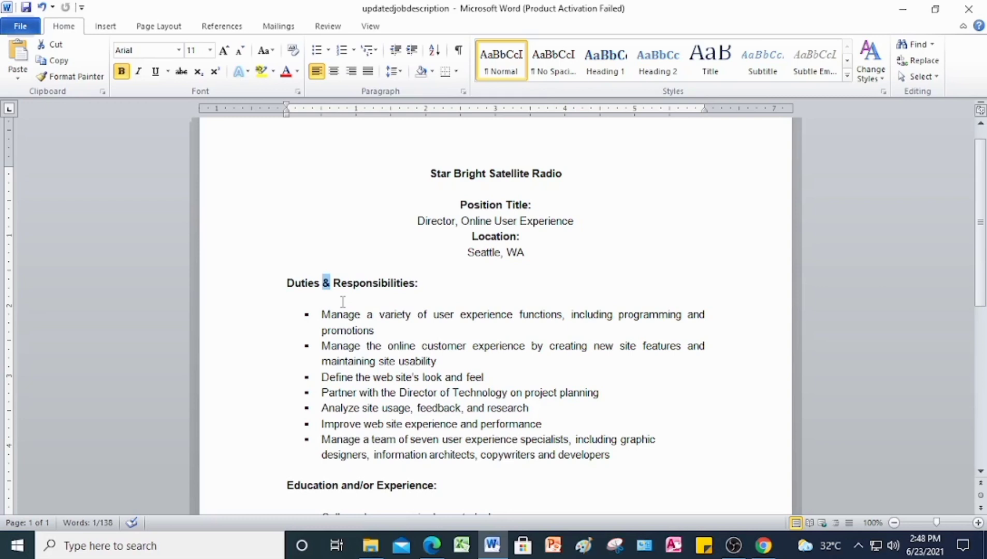
{"action": "type", "text": "and"}
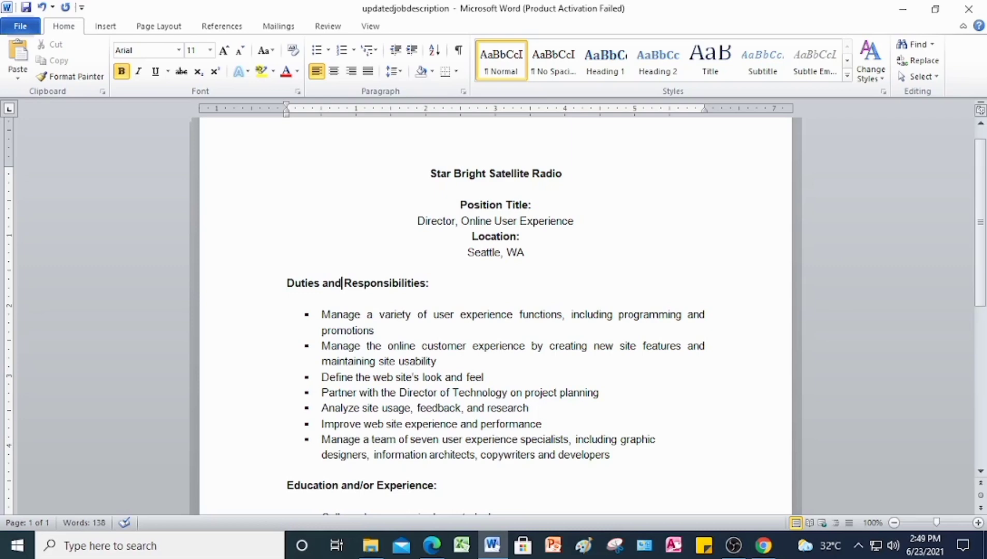
- Delete the bullet "Define the web site's look and feel" from the duties list
{"action": "scroll", "coordinate": [367, 286], "scroll_direction": "down", "scroll_amount": 2}
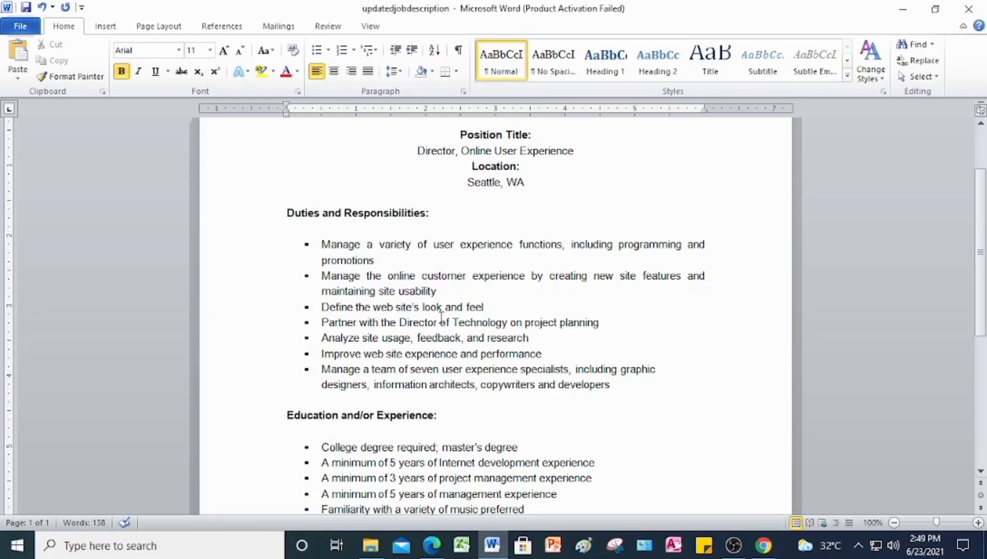
{"action": "left_click", "coordinate": [223, 311]}
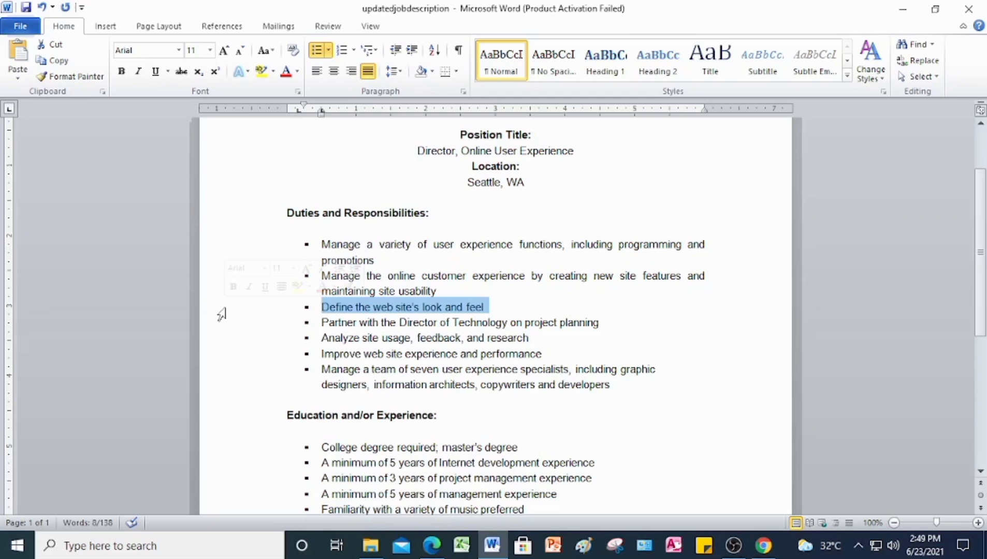
{"action": "key", "text": "Right"}
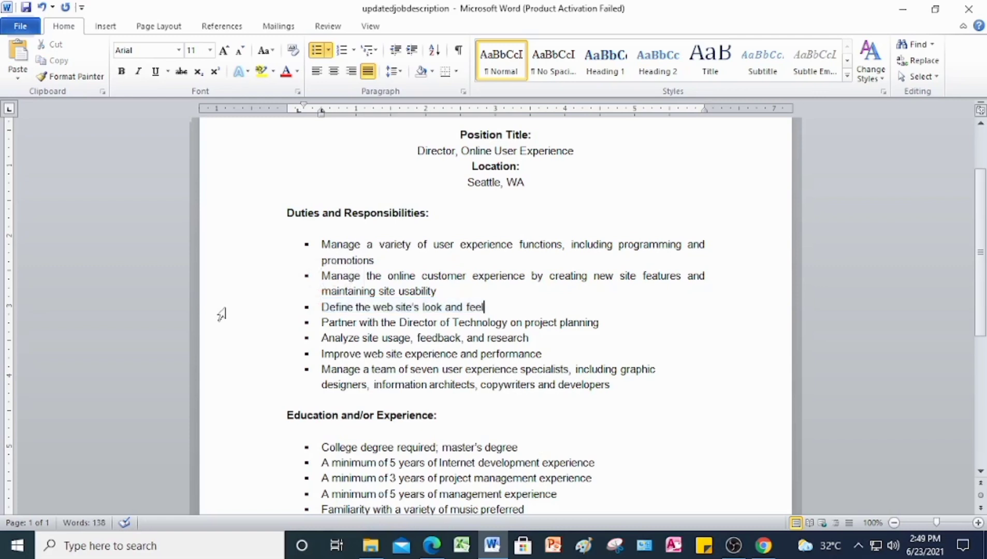
{"action": "left_click", "coordinate": [222, 311]}
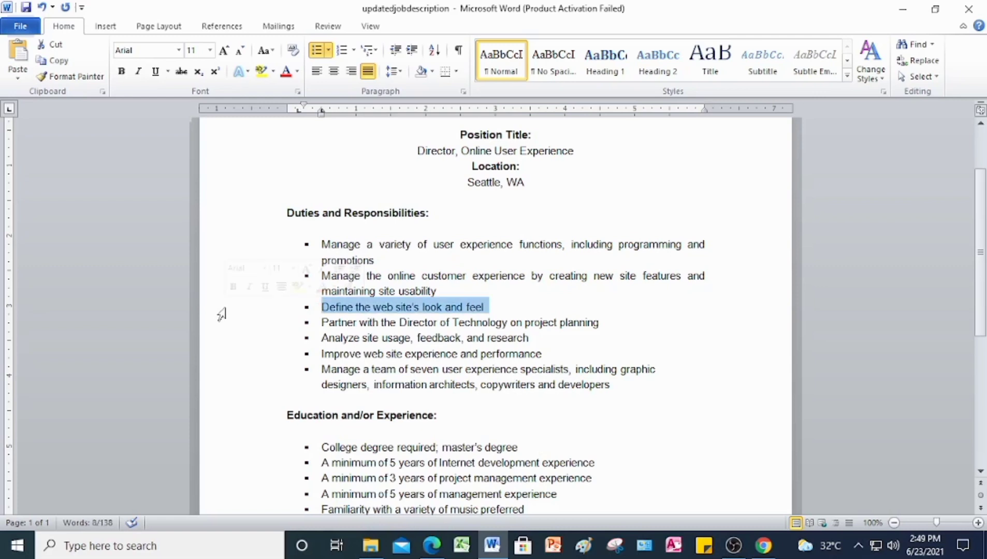
{"action": "key", "text": "Delete"}
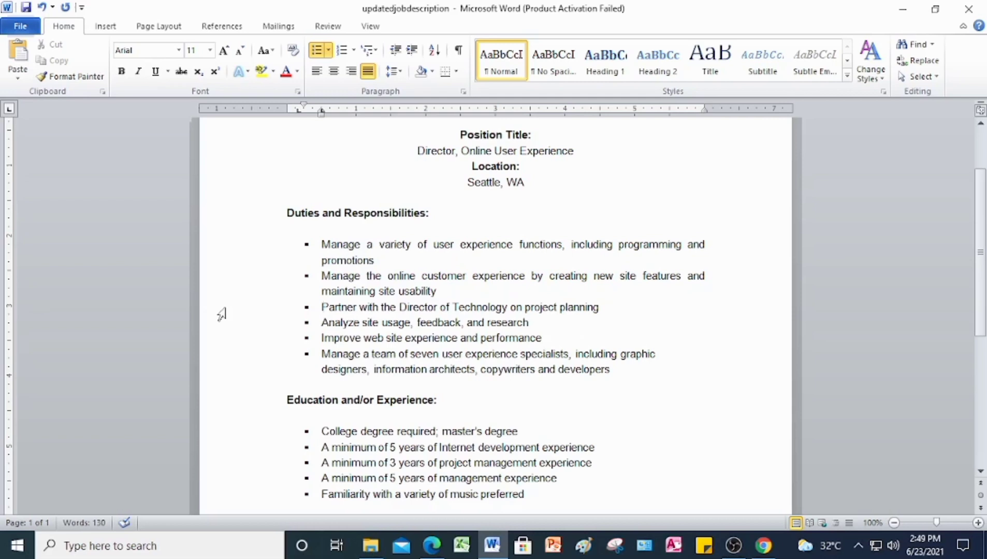
- Remove "/or" from the Education and/or Experience heading so it reads "Education and Experience:"
{"action": "scroll", "coordinate": [221, 315], "scroll_direction": "down", "scroll_amount": 1}
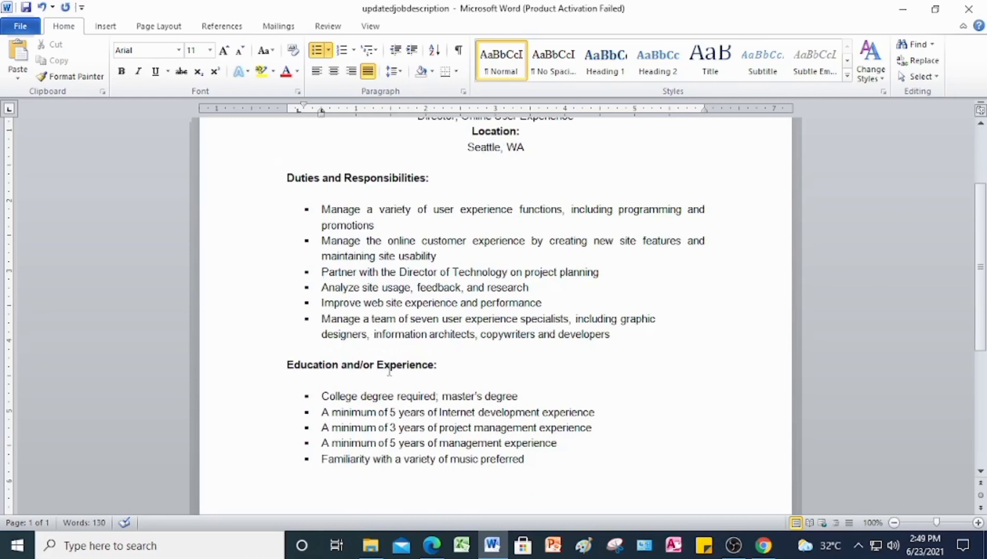
{"action": "scroll", "coordinate": [388, 370], "scroll_direction": "down", "scroll_amount": 1}
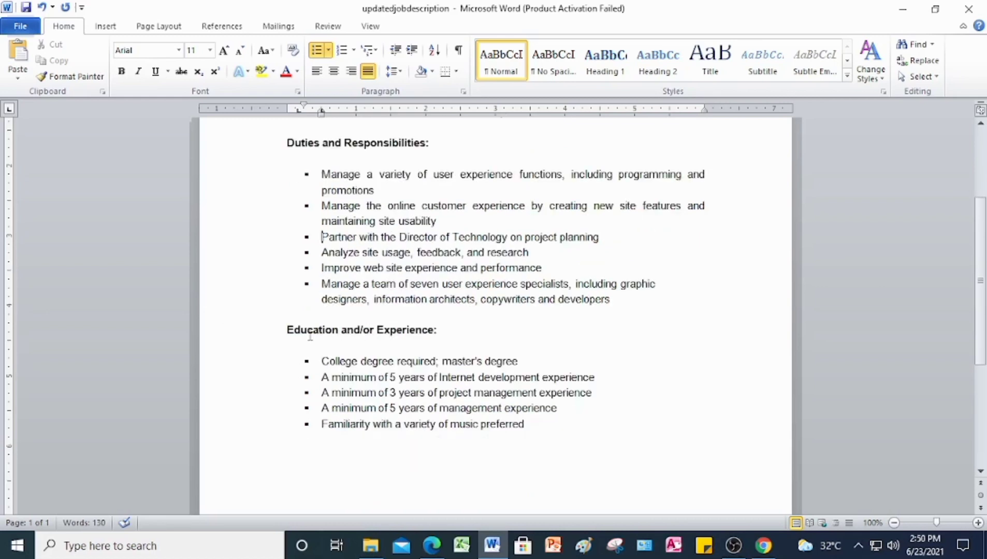
{"action": "left_click", "coordinate": [241, 335]}
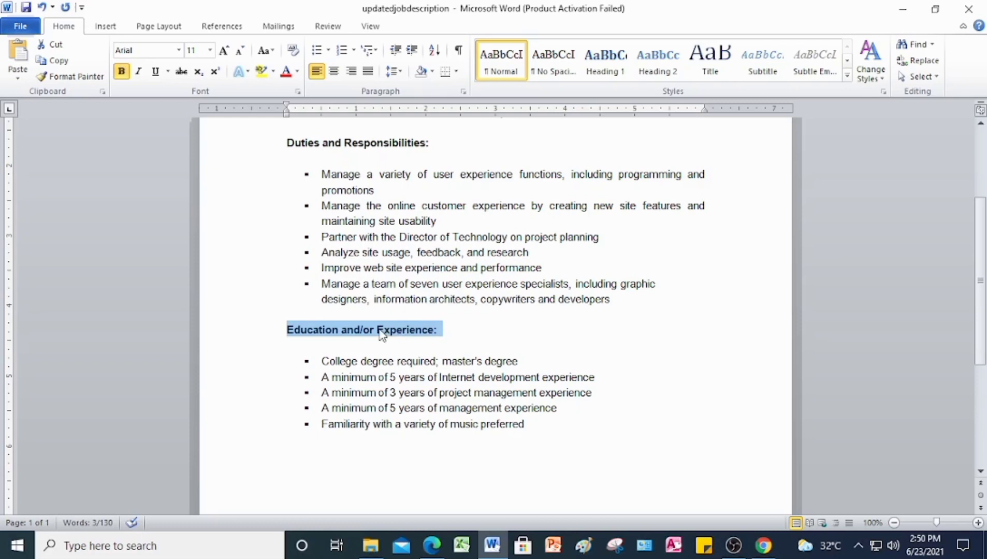
{"action": "left_click", "coordinate": [378, 334]}
{"action": "left_click", "coordinate": [374, 330]}
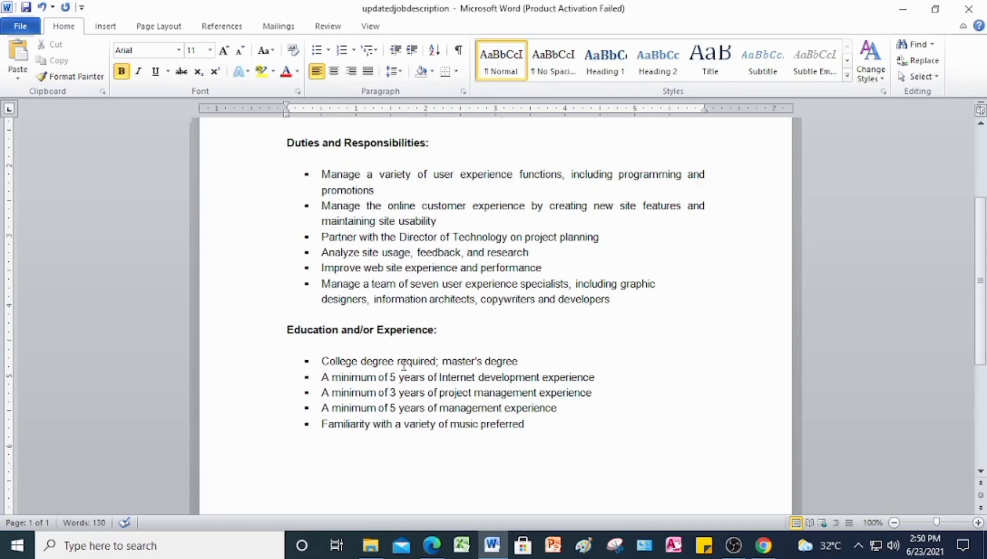
{"action": "key", "text": "BackSpace"}
{"action": "key", "text": "BackSpace"}
{"action": "key", "text": "BackSpace"}
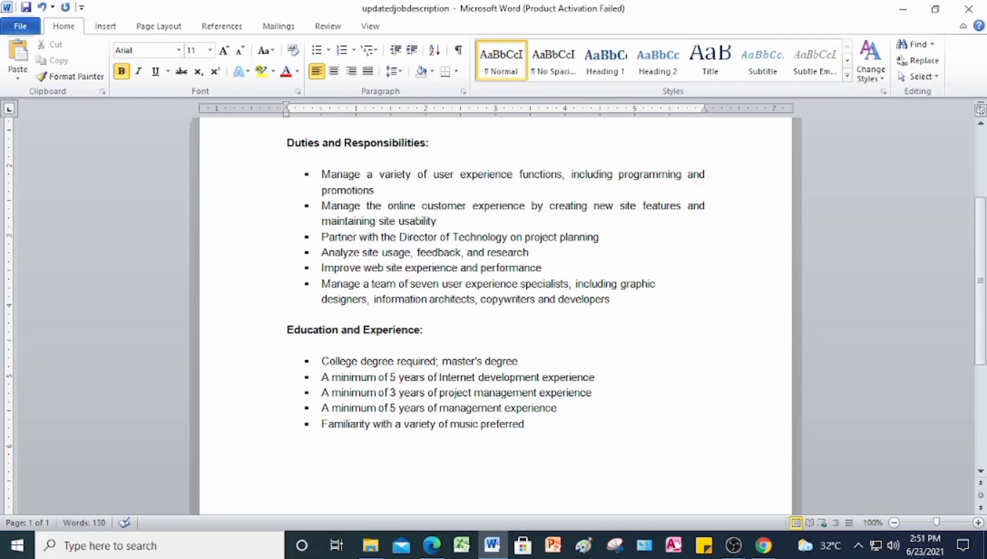
- Add the word "preferred" after "master's degree" in the first Education and Experience bullet
{"action": "left_click", "coordinate": [244, 368]}
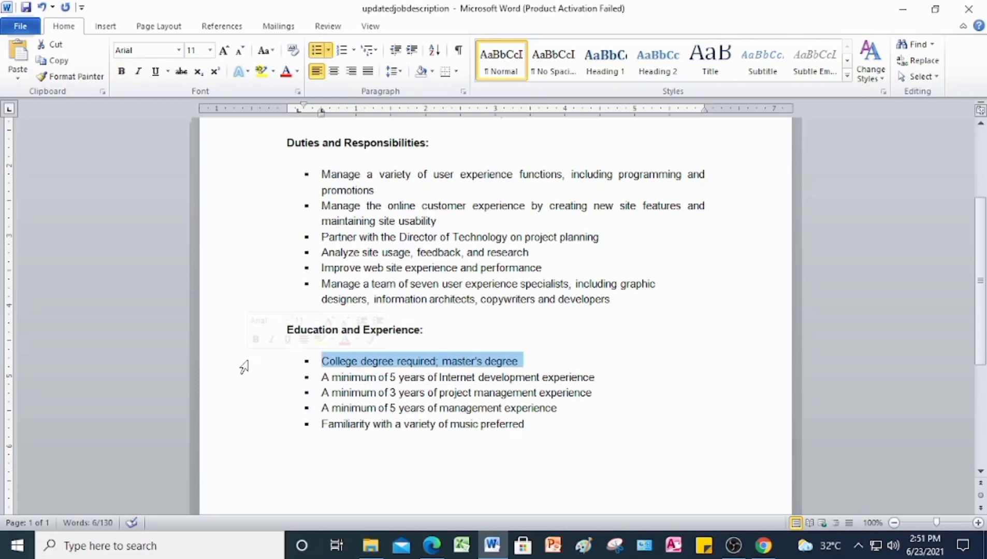
{"action": "left_click", "coordinate": [525, 363]}
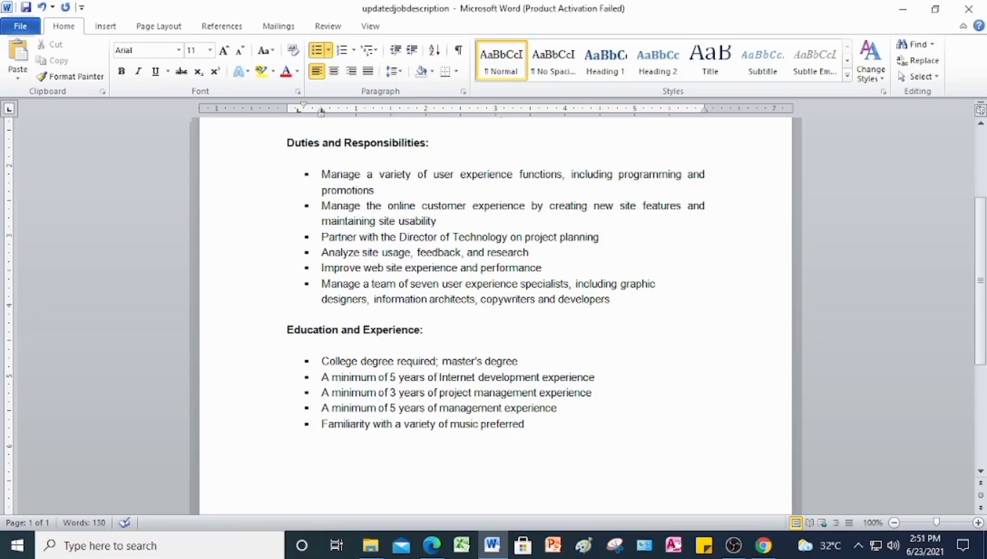
{"action": "type", "text": "preferred"}
- Set the document's zoom level to 75%
{"action": "left_click", "coordinate": [370, 27]}
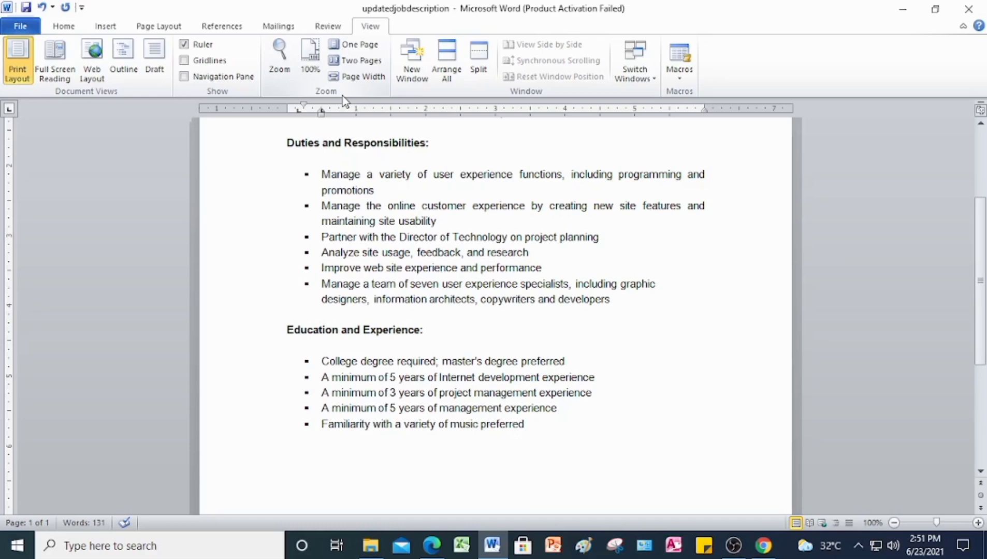
{"action": "left_click", "coordinate": [279, 58]}
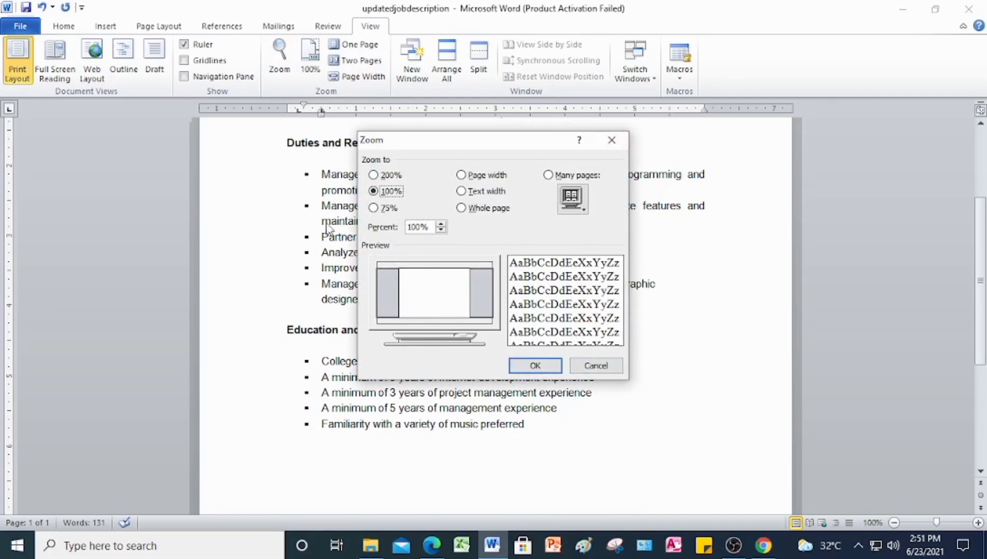
{"action": "left_click", "coordinate": [376, 211]}
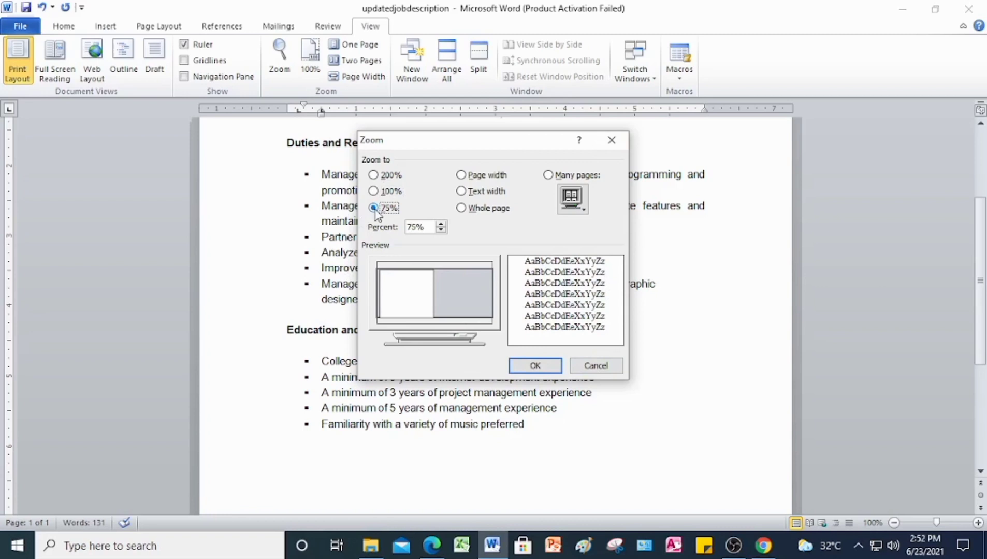
{"action": "left_click", "coordinate": [539, 366]}
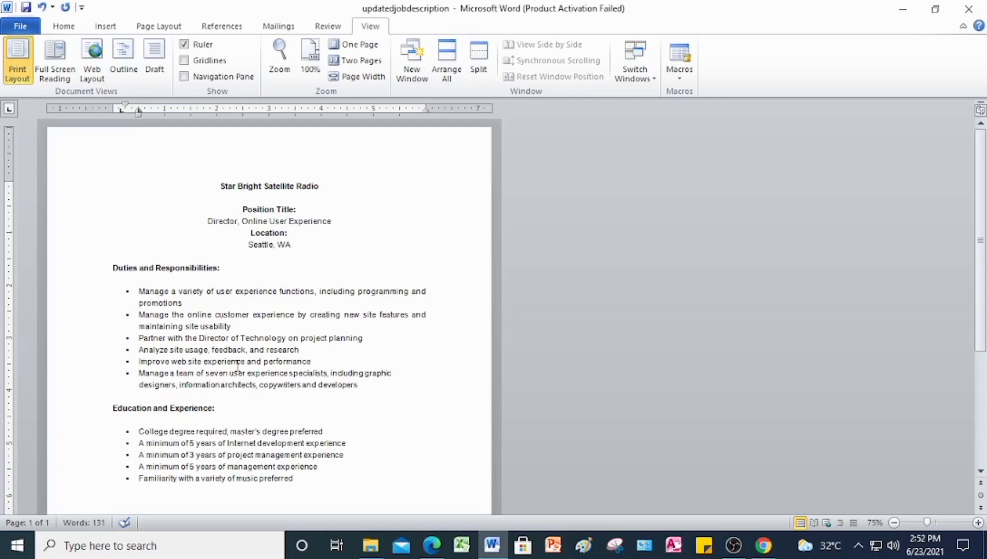
- Try the Page width zoom option and lower percentages, and set the document's zoom level to 100%
{"action": "left_click", "coordinate": [283, 71]}
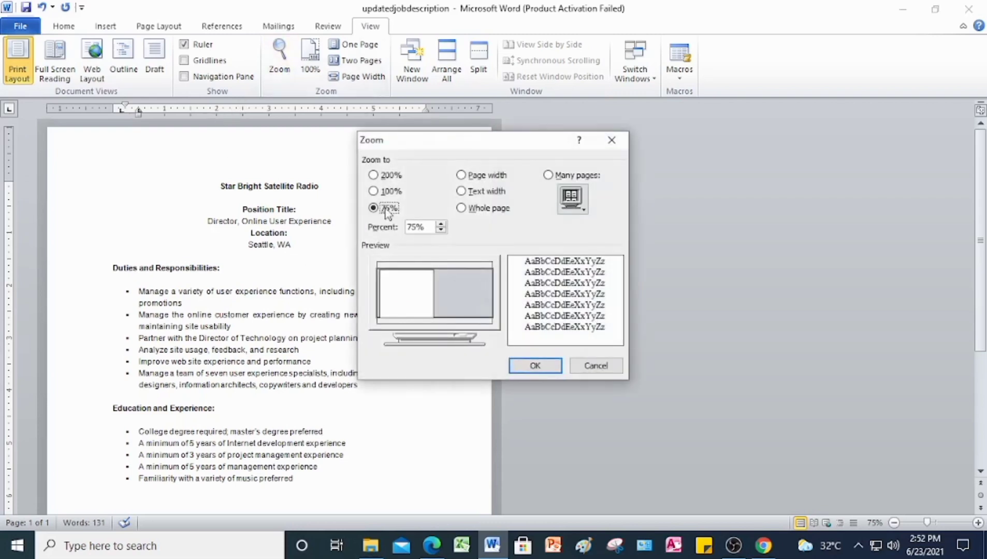
{"action": "left_click", "coordinate": [498, 177]}
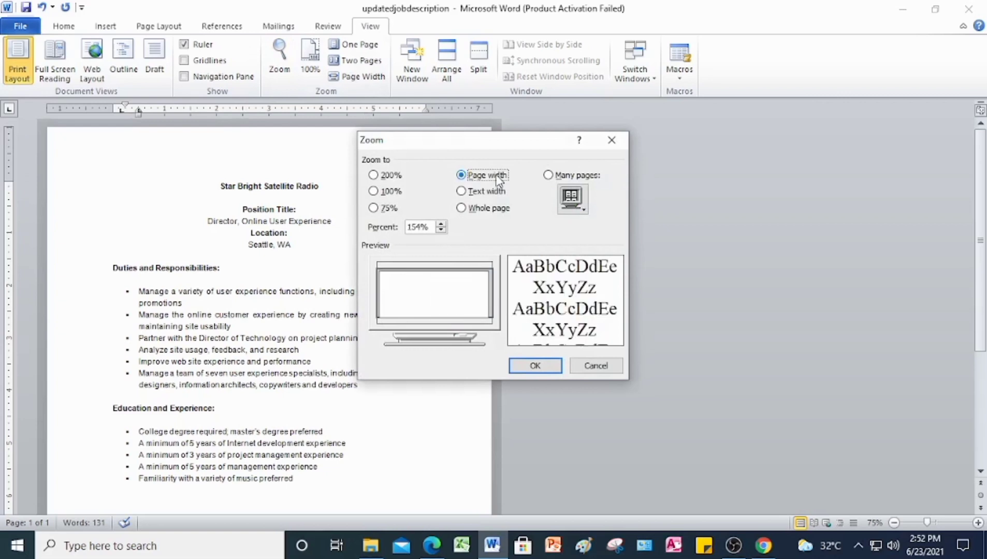
{"action": "double_click", "coordinate": [441, 230]}
{"action": "left_click", "coordinate": [441, 231]}
{"action": "left_click", "coordinate": [441, 230]}
{"action": "left_click", "coordinate": [441, 231]}
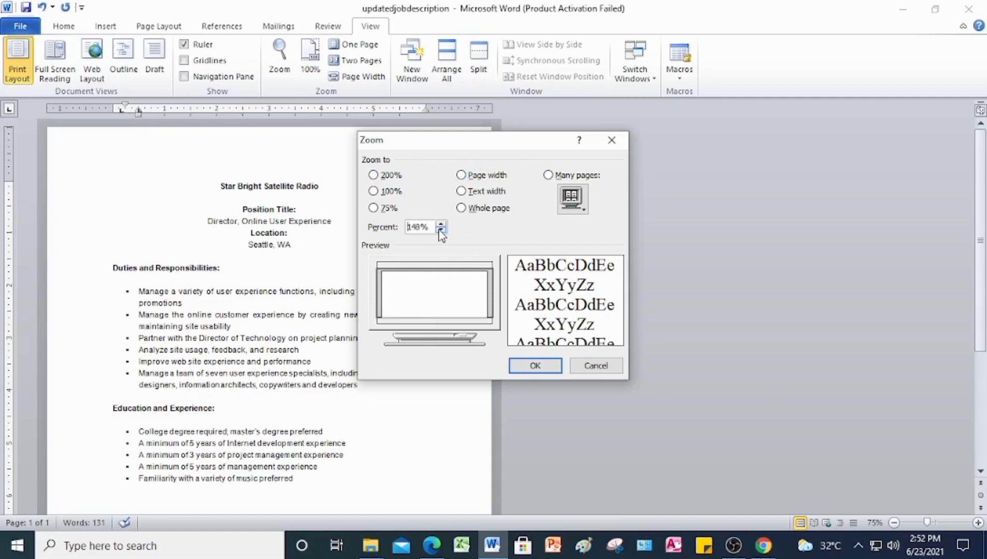
{"action": "double_click", "coordinate": [441, 230]}
{"action": "left_click", "coordinate": [441, 230]}
{"action": "left_click", "coordinate": [441, 231]}
{"action": "left_click", "coordinate": [441, 231]}
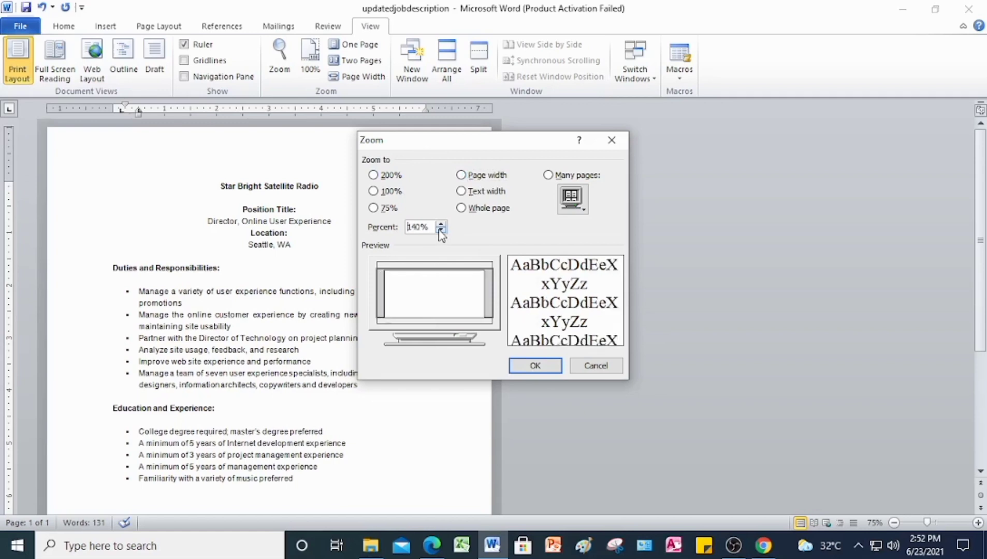
{"action": "left_click", "coordinate": [441, 230]}
{"action": "left_click", "coordinate": [441, 231]}
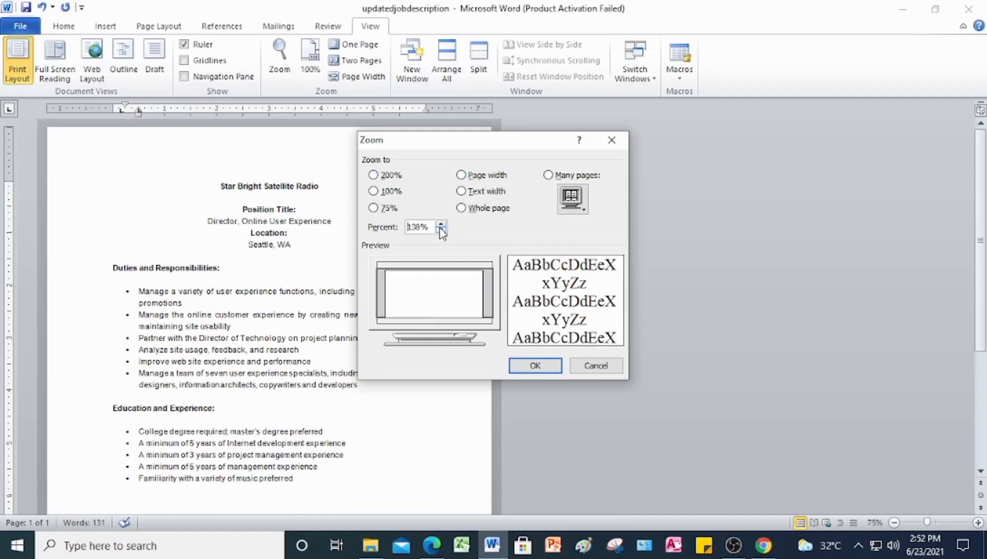
{"action": "left_click", "coordinate": [379, 192]}
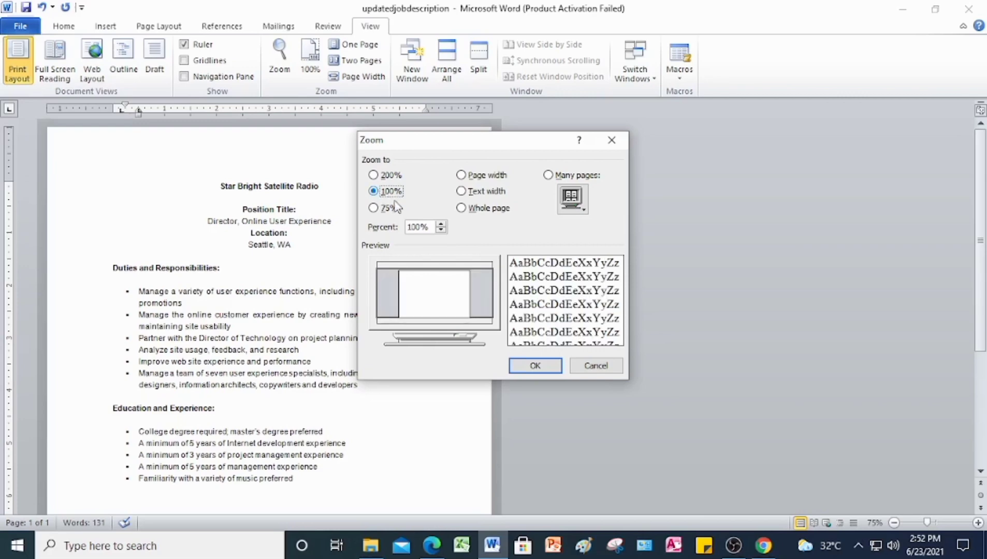
{"action": "left_click", "coordinate": [536, 366]}
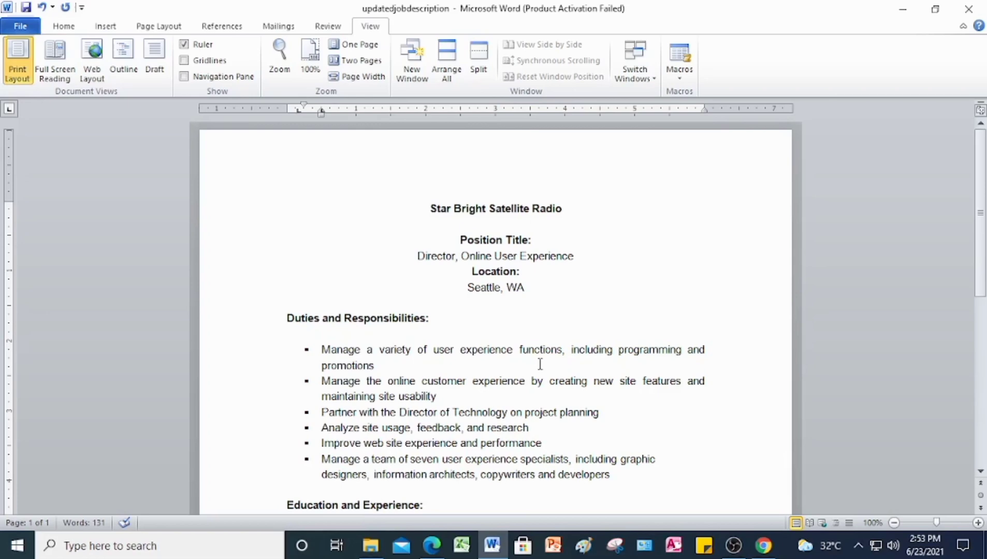
- Save the changes to updatedjobdescription and close the document, leaving Word open
{"action": "left_click", "coordinate": [20, 26]}
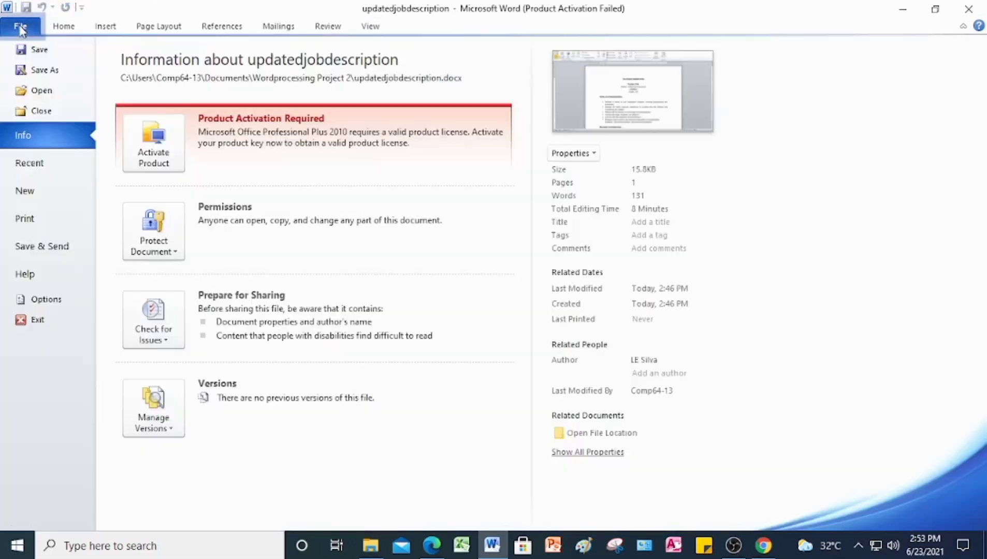
{"action": "left_click", "coordinate": [39, 49]}
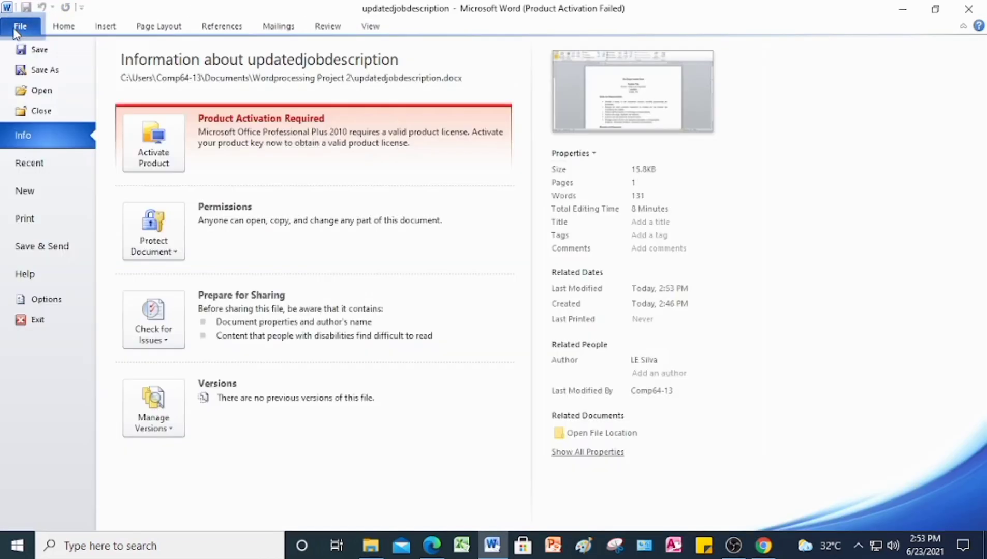
{"action": "left_click", "coordinate": [17, 29]}
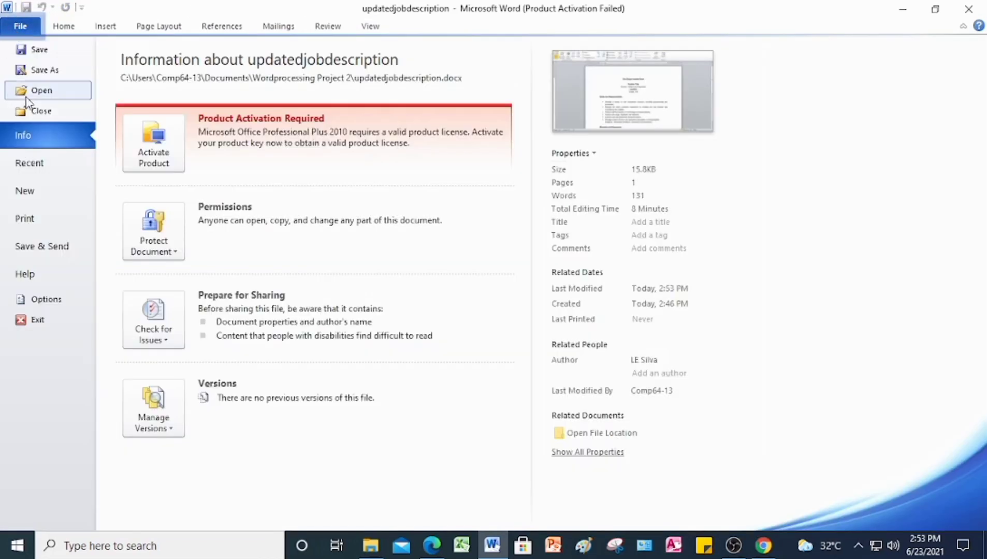
{"action": "left_click", "coordinate": [34, 111]}
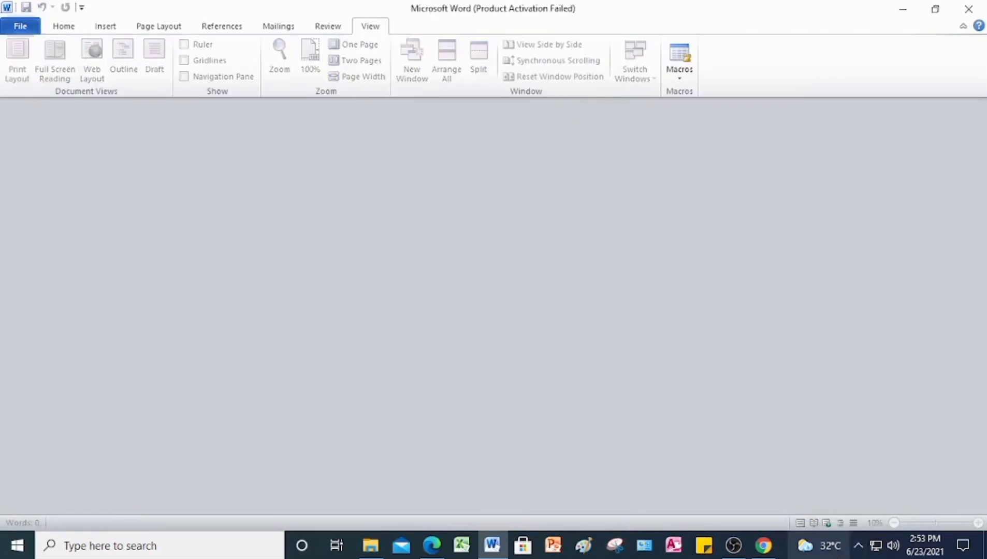
- Switch to the Project 2 PDF in Chrome and read the Project 2-3 instructions for creating a schedule
{"action": "left_click", "coordinate": [765, 547]}
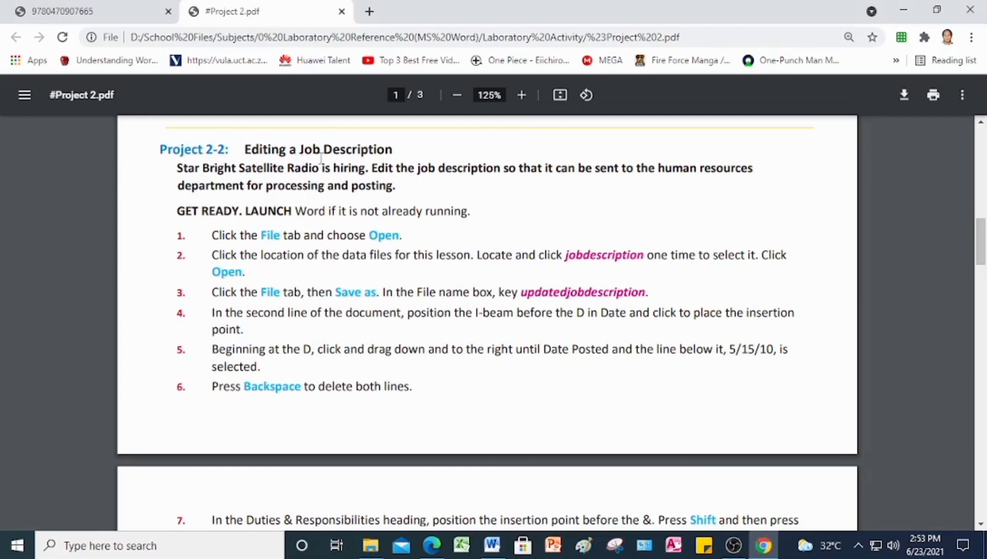
{"action": "scroll", "coordinate": [334, 191], "scroll_direction": "down", "scroll_amount": 10}
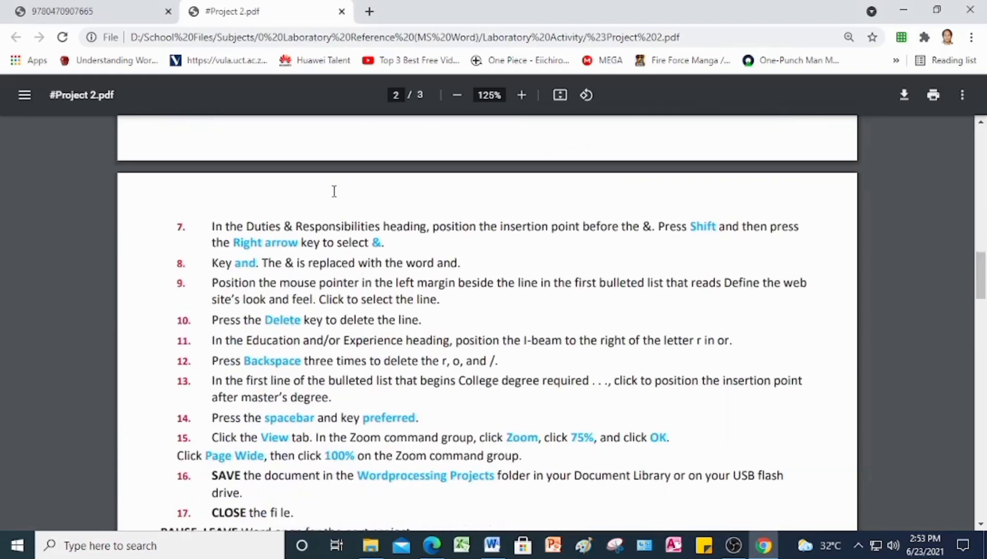
{"action": "scroll", "coordinate": [334, 190], "scroll_direction": "down", "scroll_amount": 2}
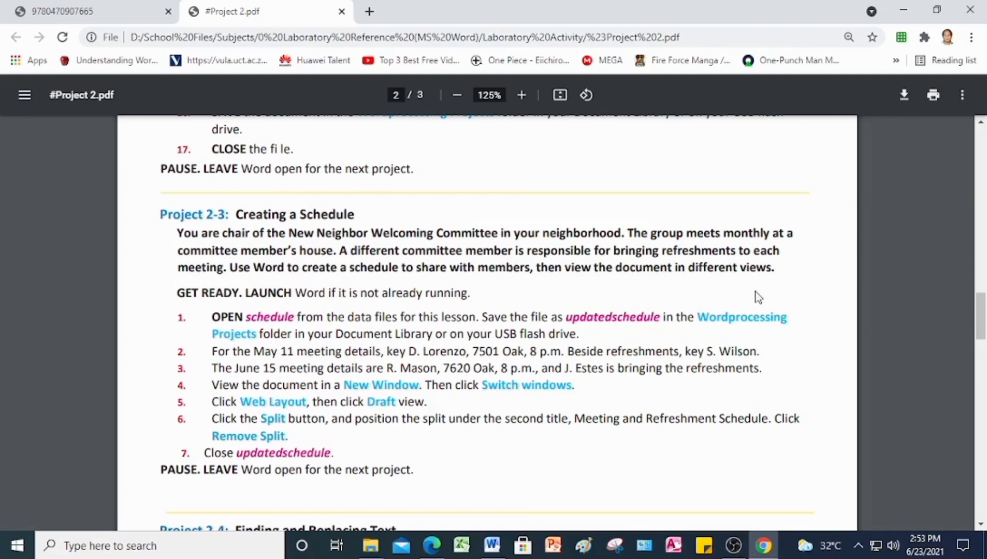
{"action": "scroll", "coordinate": [644, 291], "scroll_direction": "down", "scroll_amount": 1}
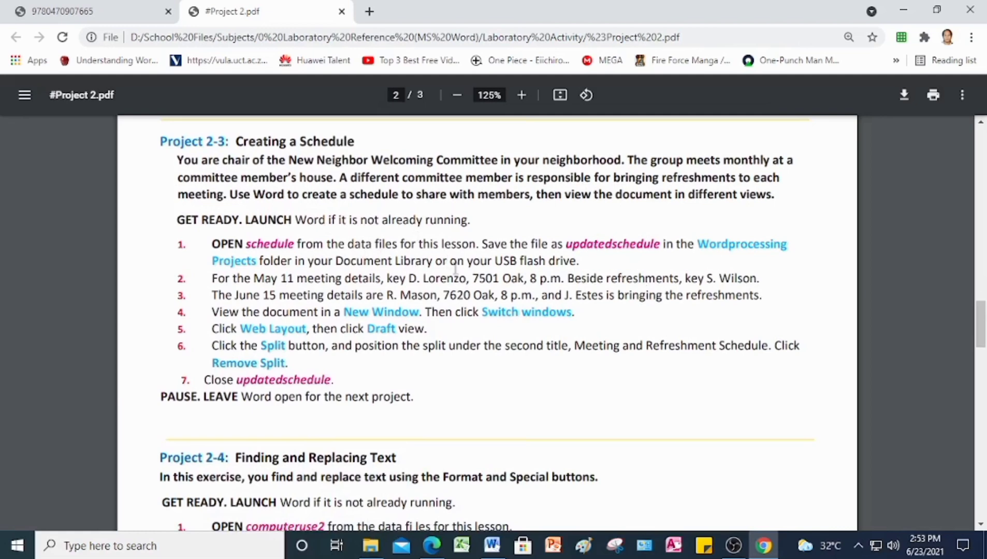
- Switch back to Word, open the schedule document from the Lesson 2 Basic Editing folder, and enable editing
{"action": "left_click", "coordinate": [492, 546]}
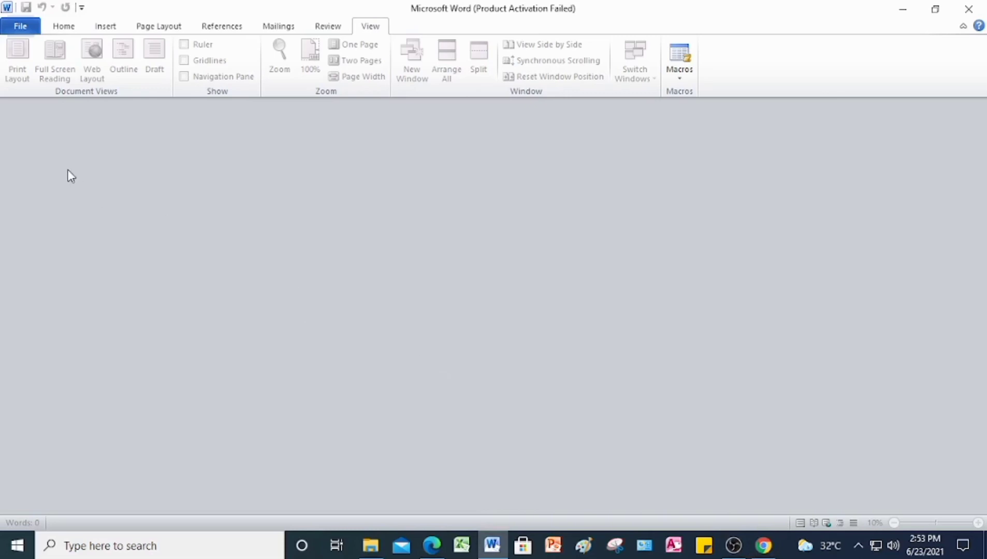
{"action": "left_click", "coordinate": [21, 27]}
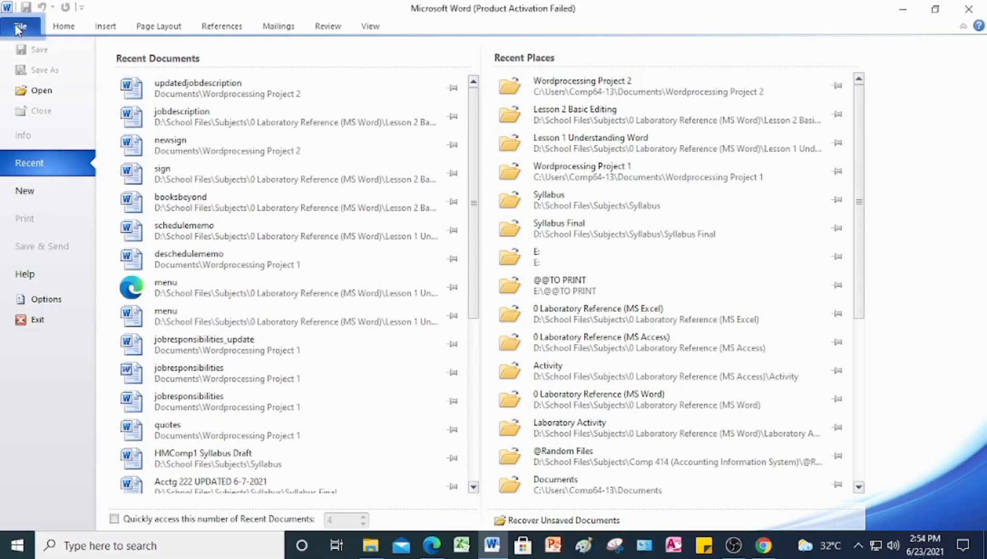
{"action": "left_click", "coordinate": [34, 91]}
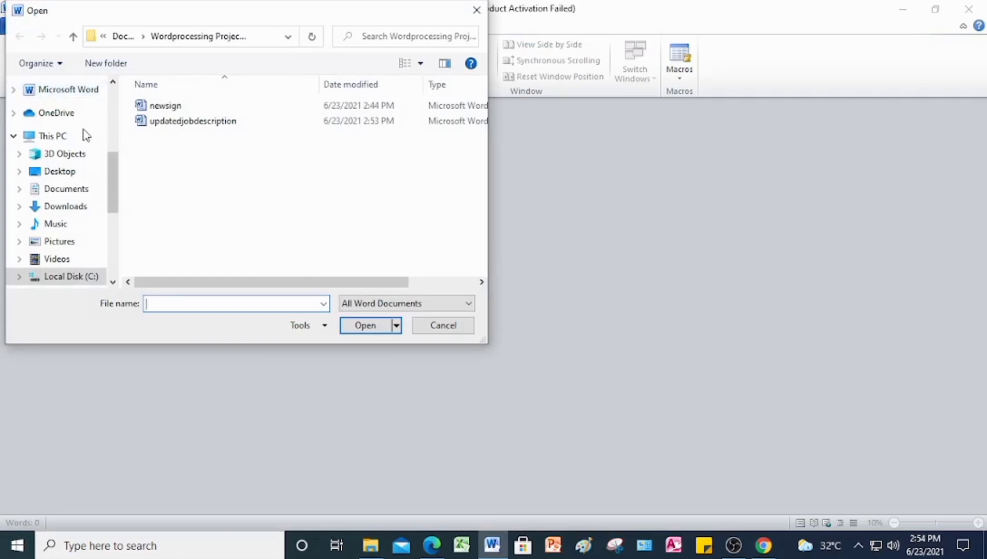
{"action": "left_click_drag", "start_coordinate": [109, 165], "coordinate": [114, 146]}
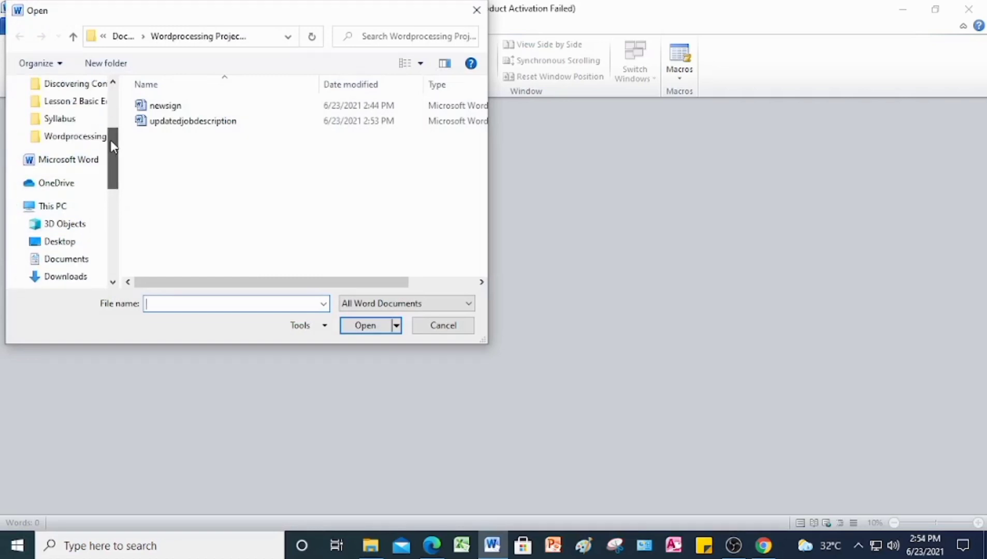
{"action": "left_click", "coordinate": [82, 103]}
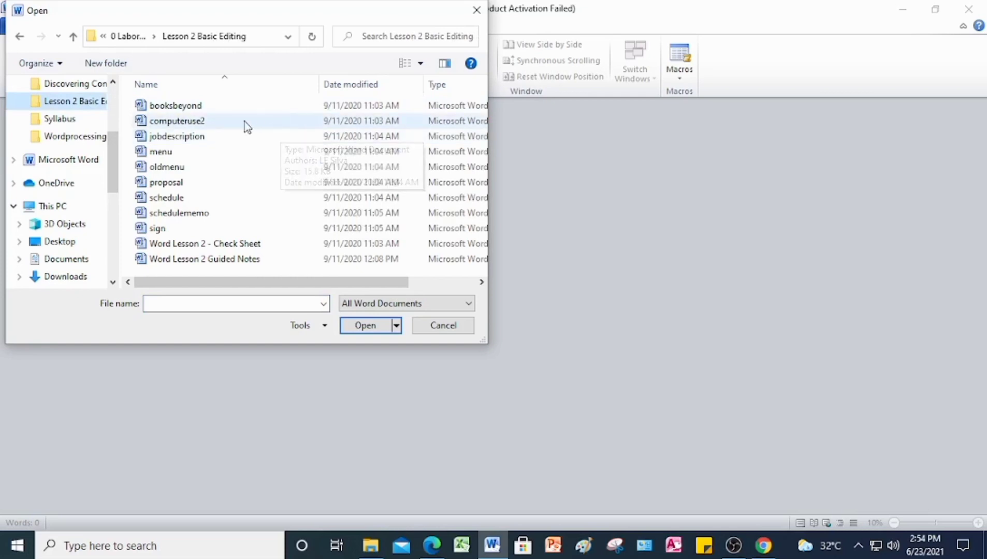
{"action": "left_click", "coordinate": [189, 202]}
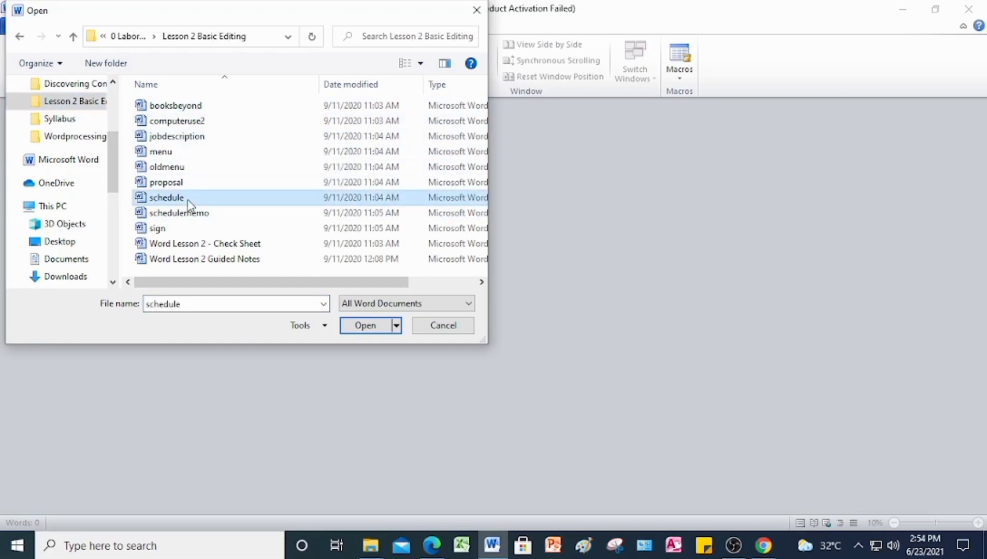
{"action": "left_click", "coordinate": [382, 325]}
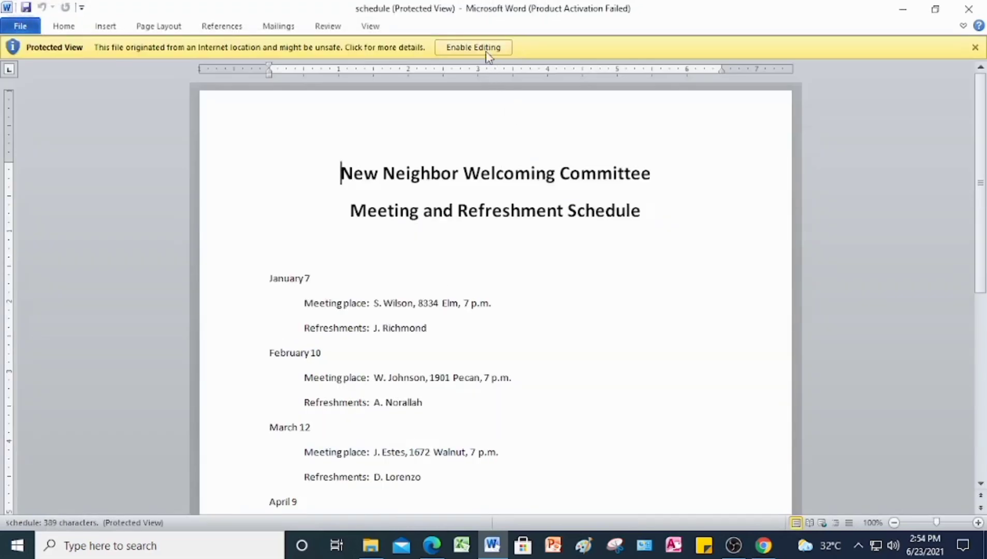
{"action": "left_click", "coordinate": [487, 52]}
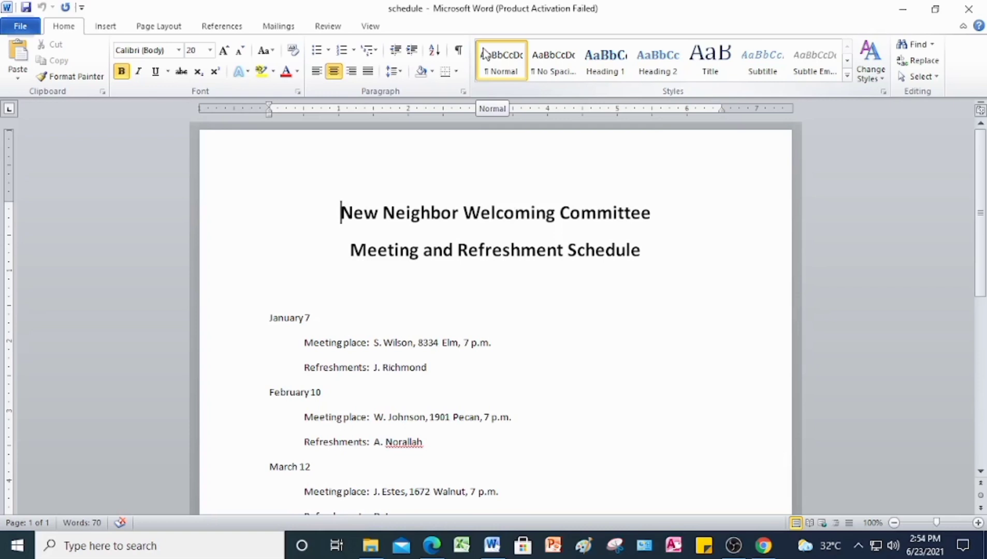
- Save a copy of the document as updatedschedule in the Wordprocessing Project 2 folder under Documents
{"action": "left_click", "coordinate": [19, 27]}
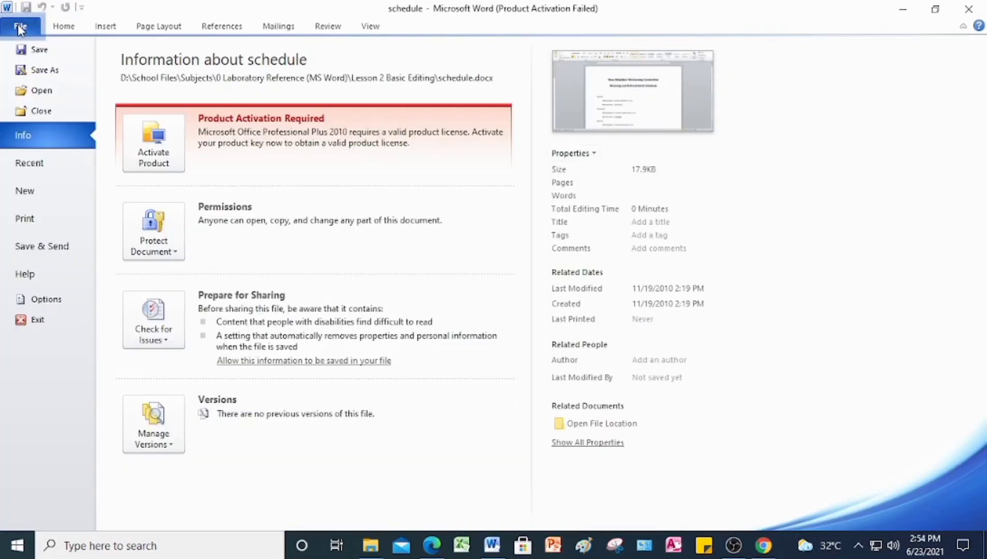
{"action": "left_click", "coordinate": [40, 76]}
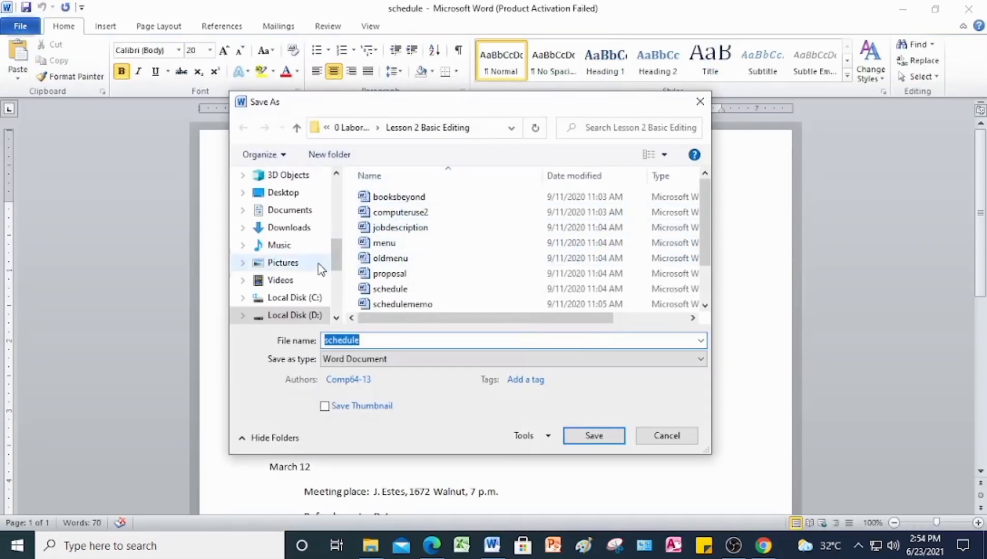
{"action": "left_click", "coordinate": [309, 215]}
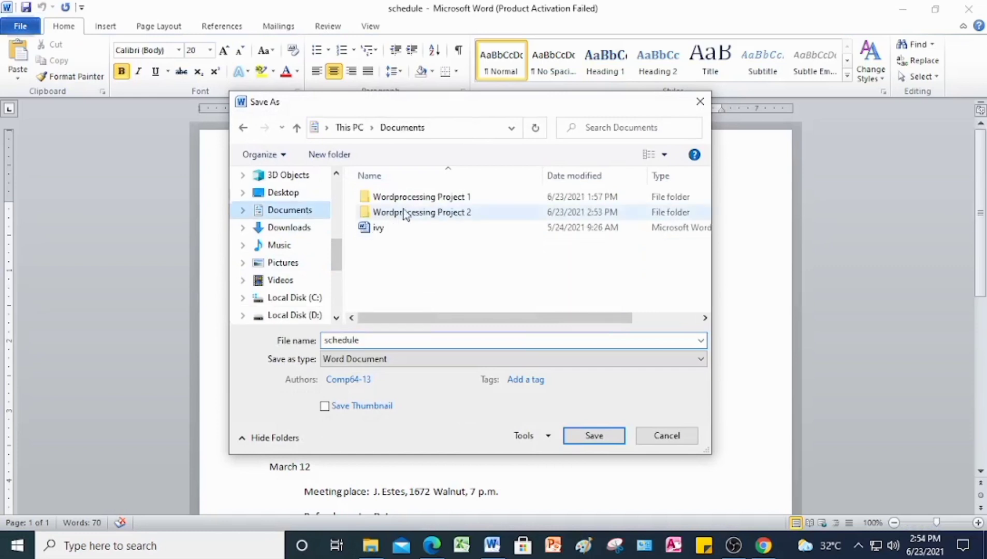
{"action": "double_click", "coordinate": [459, 217]}
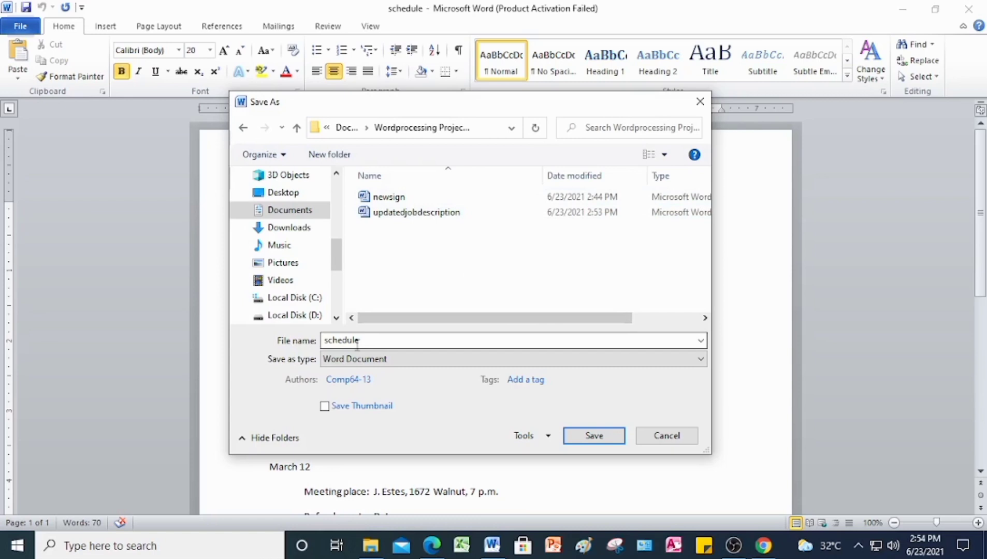
{"action": "double_click", "coordinate": [330, 342]}
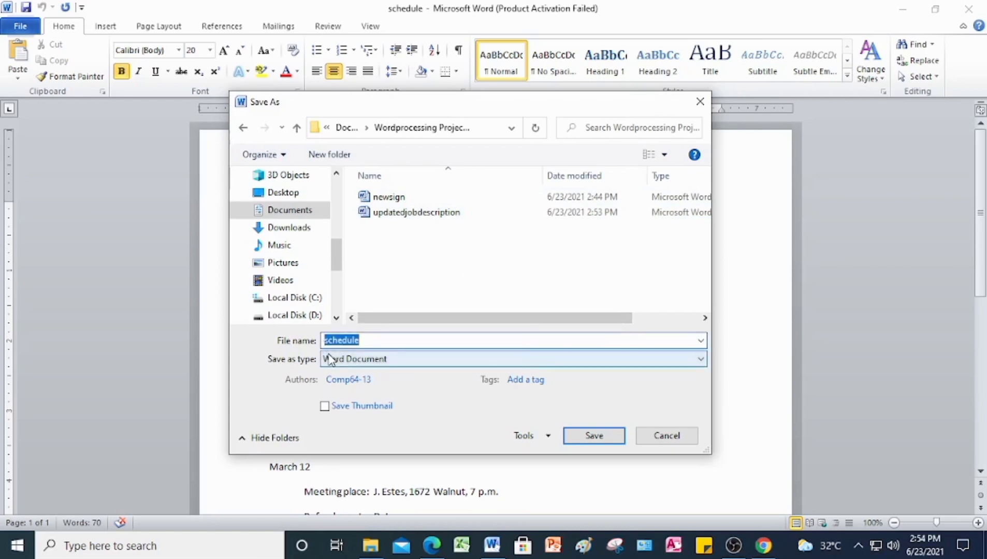
{"action": "left_click", "coordinate": [325, 341]}
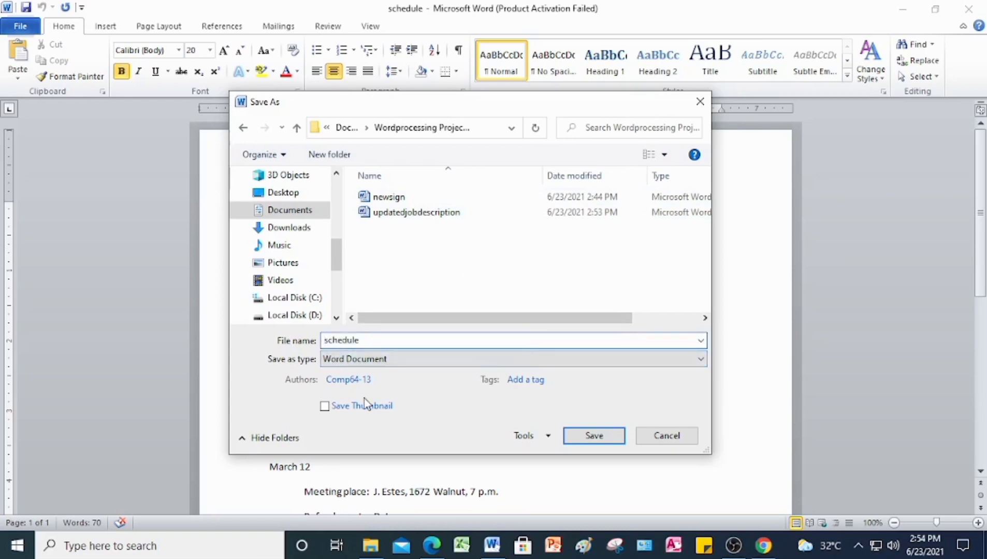
{"action": "type", "text": "updated"}
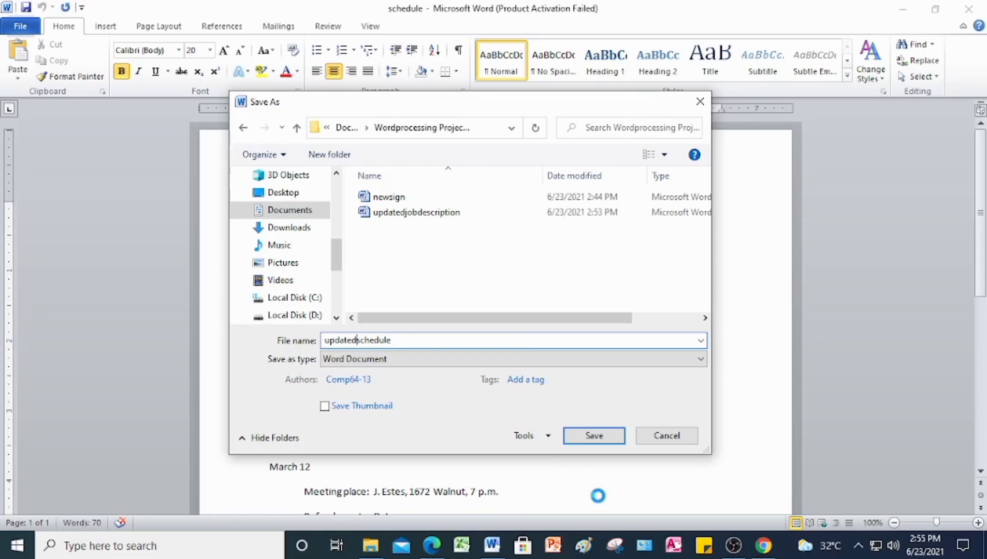
{"action": "left_click", "coordinate": [595, 443]}
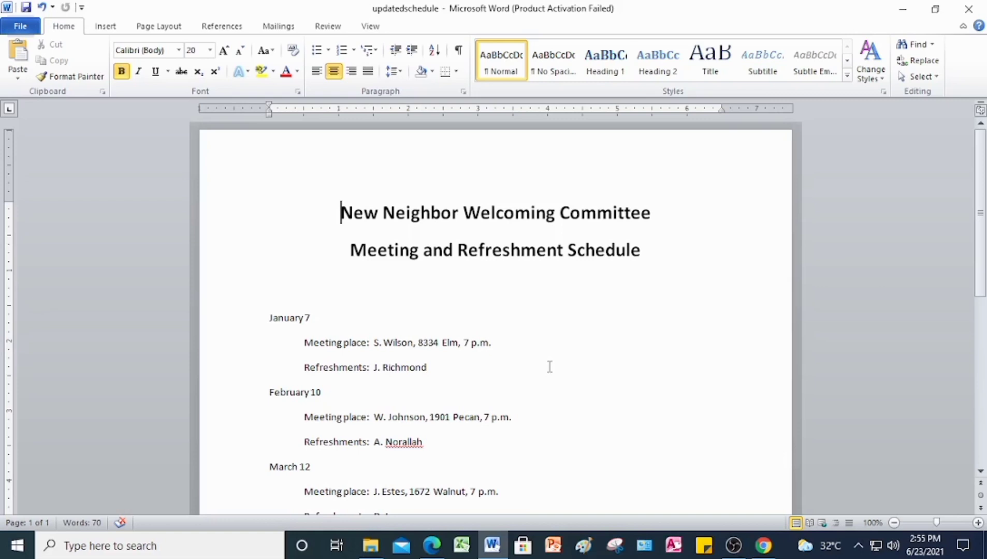
- Fill in the May 11 meeting place with the host's name, the street address, and the time 8 p.m
{"action": "scroll", "coordinate": [550, 366], "scroll_direction": "down", "scroll_amount": 3}
{"action": "scroll", "coordinate": [548, 365], "scroll_direction": "down", "scroll_amount": 5}
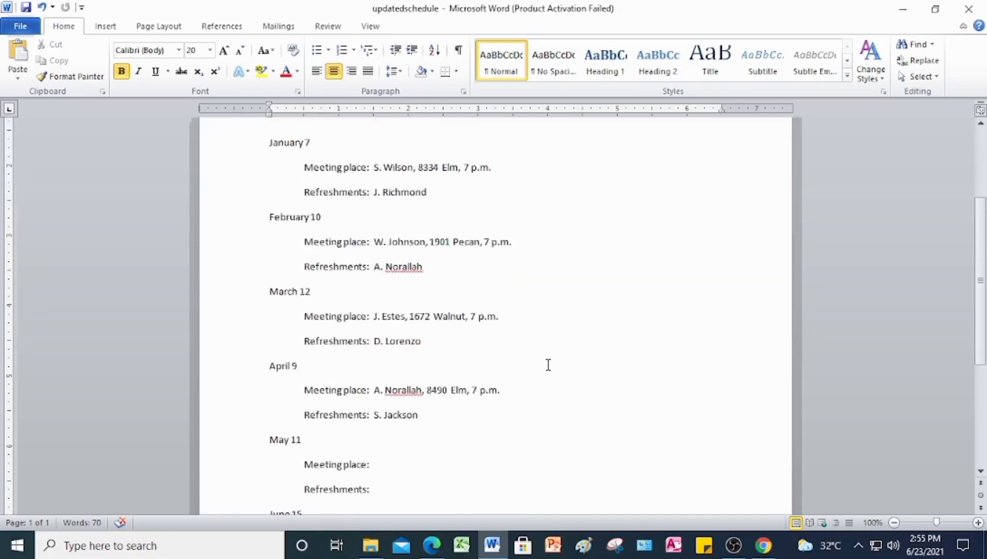
{"action": "left_click", "coordinate": [390, 367]}
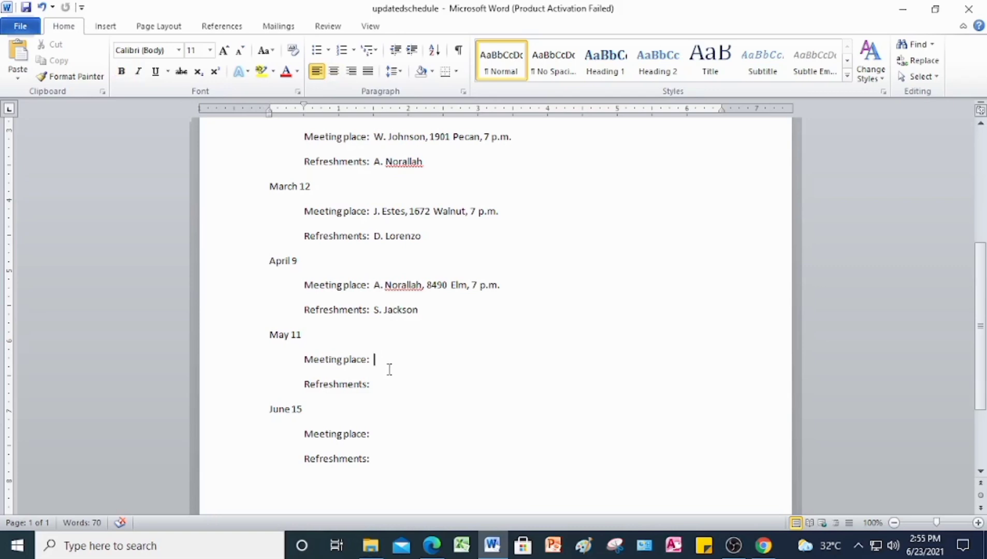
{"action": "type", "text": "D. Lorenzo, 7501 Oak"}
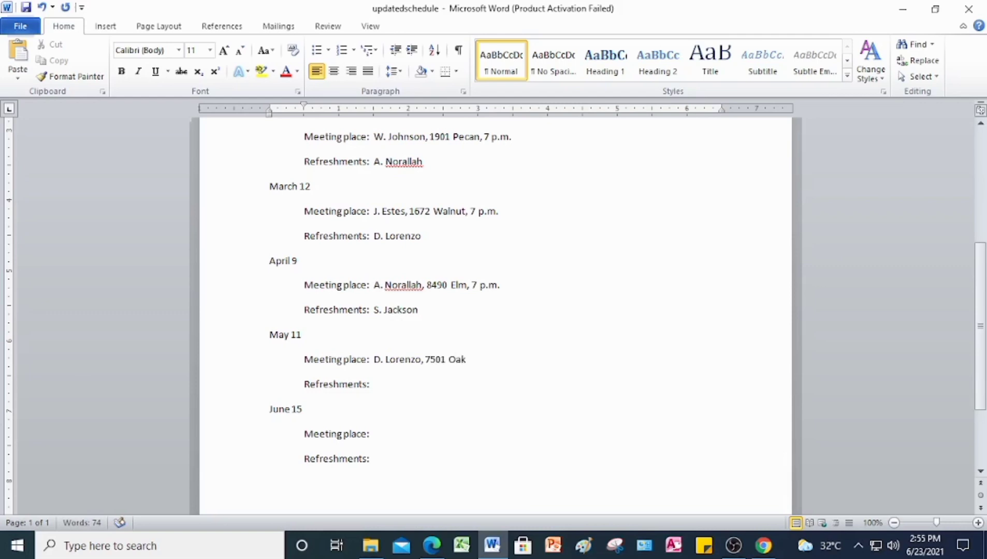
{"action": "type", "text": ","}
{"action": "left_click", "coordinate": [302, 334]}
{"action": "type", "text": "p.m"}
{"action": "key", "text": "BackSpace"}
{"action": "key", "text": "BackSpace"}
{"action": "key", "text": "BackSpace"}
{"action": "left_click", "coordinate": [464, 359]}
{"action": "type", "text": "8 p.m.,"}
- Fill in the May 11 refreshments line with the name of the person bringing them, as given in the Project 2-3 instructions
{"action": "scroll", "coordinate": [414, 362], "scroll_direction": "down", "scroll_amount": 2}
{"action": "left_click", "coordinate": [390, 314]}
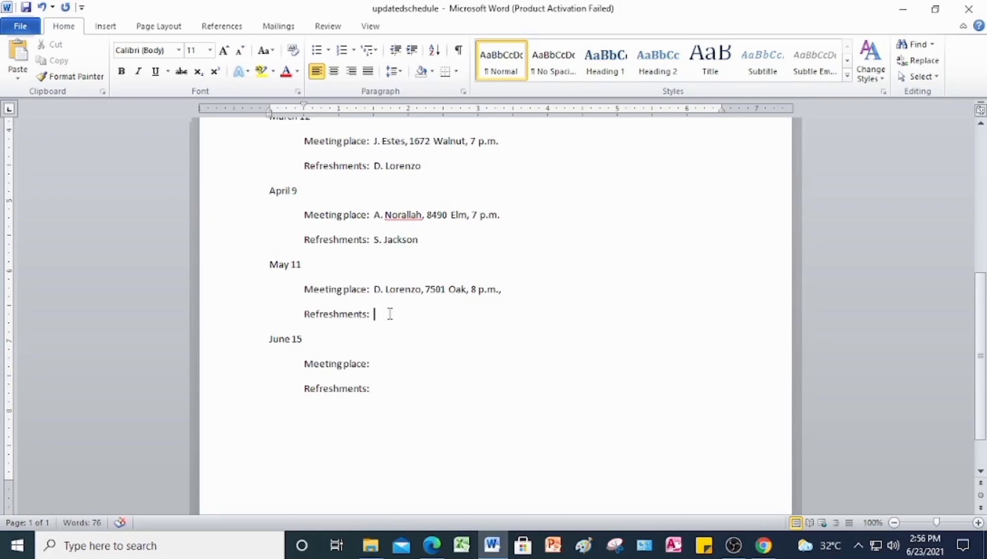
{"action": "type", "text": "J. Estes"}
{"action": "key", "text": "BackSpace"}
{"action": "key", "text": "BackSpace"}
{"action": "key", "text": "BackSpace"}
{"action": "key", "text": "BackSpace"}
{"action": "key", "text": "BackSpace"}
{"action": "key", "text": "BackSpace"}
{"action": "key", "text": "BackSpace"}
{"action": "key", "text": "BackSpace"}
{"action": "type", "text": "S. Wilson"}
- Fill in the June 15 meeting place with the host's name, street address and 8 p.m., and enter the refreshments person's name
{"action": "left_click", "coordinate": [386, 363]}
{"action": "type", "text": "R. Mason, 762"}
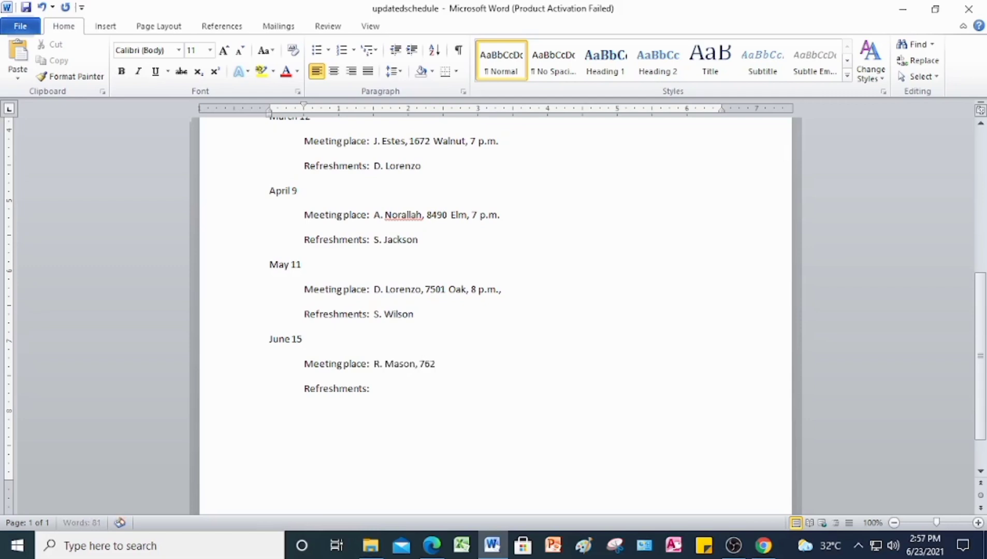
{"action": "type", "text": "0 Oak, 8 p.m."}
{"action": "left_click", "coordinate": [375, 398]}
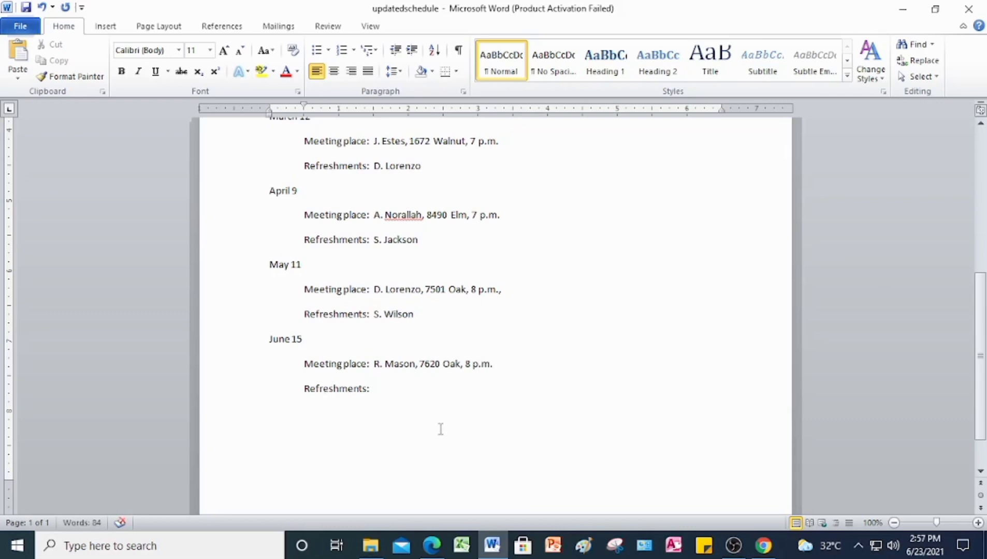
{"action": "type", "text": "J. Estes"}
- Open the updatedschedule document in a new window and view it from the beginning
{"action": "left_click", "coordinate": [374, 29]}
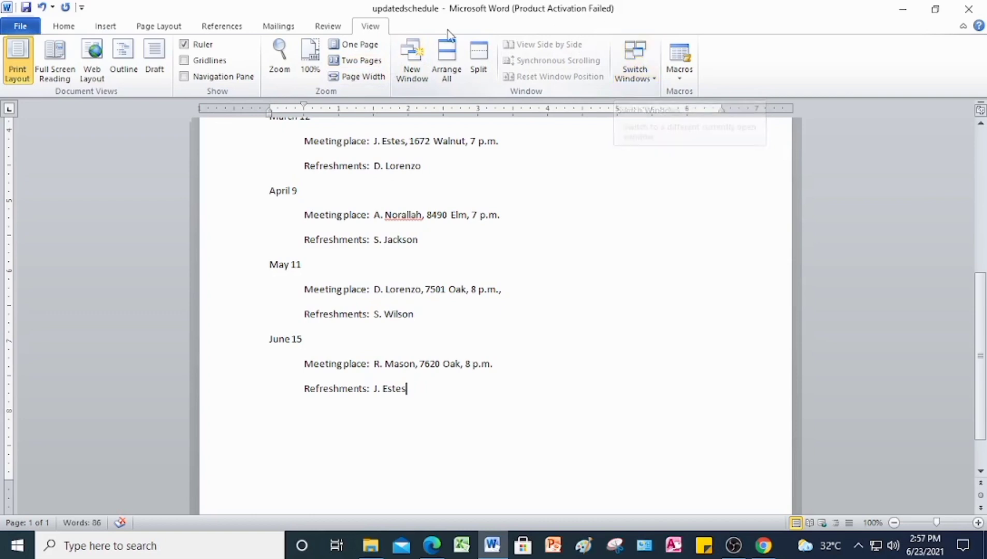
{"action": "left_click", "coordinate": [420, 73]}
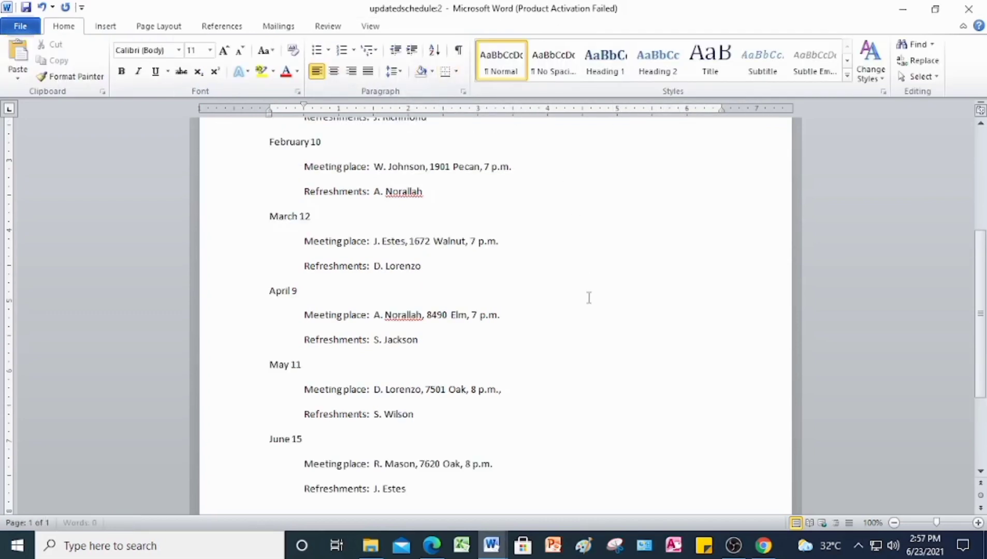
{"action": "scroll", "coordinate": [589, 297], "scroll_direction": "up", "scroll_amount": 4}
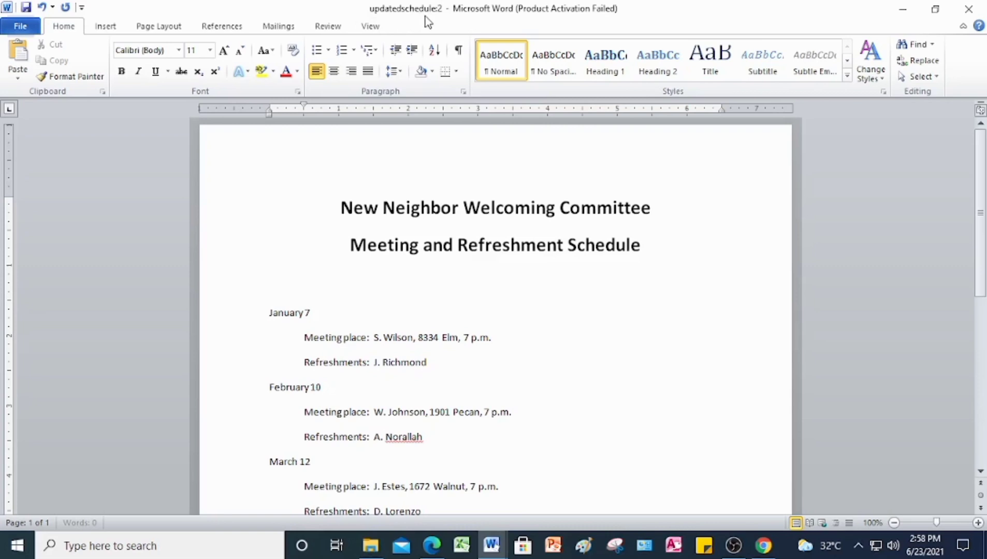
- Switch back to the updatedschedule:1 window and view the document from its title
{"action": "left_click", "coordinate": [371, 26]}
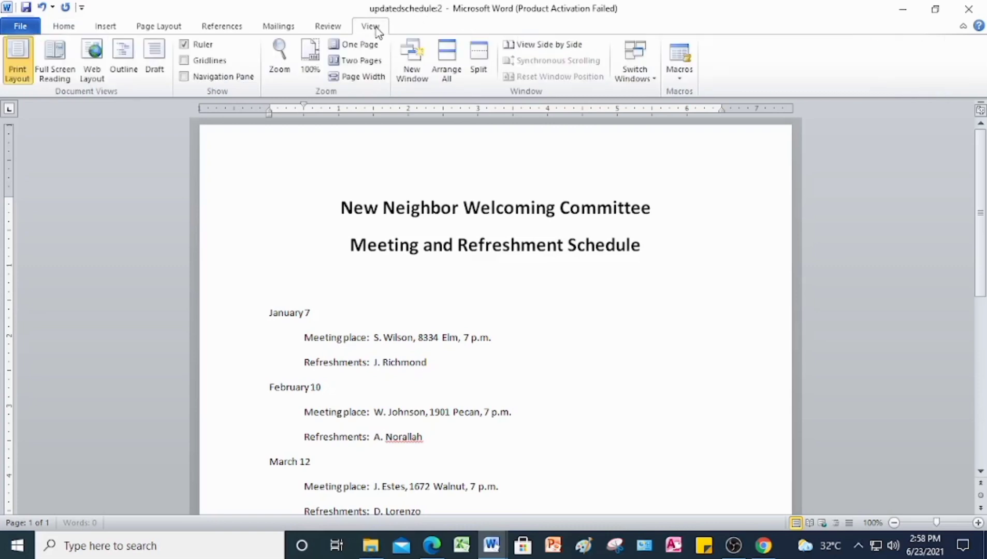
{"action": "left_click", "coordinate": [624, 60]}
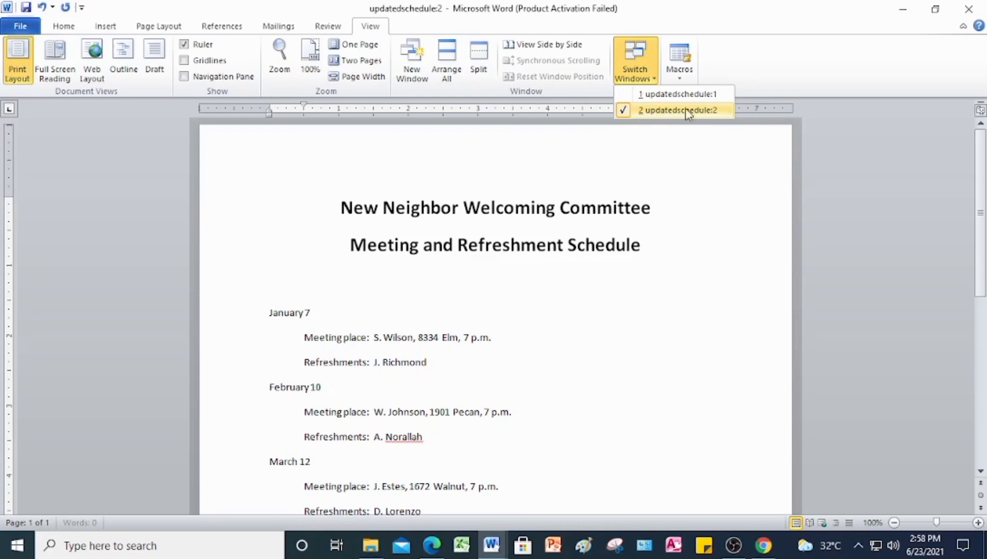
{"action": "left_click", "coordinate": [684, 94]}
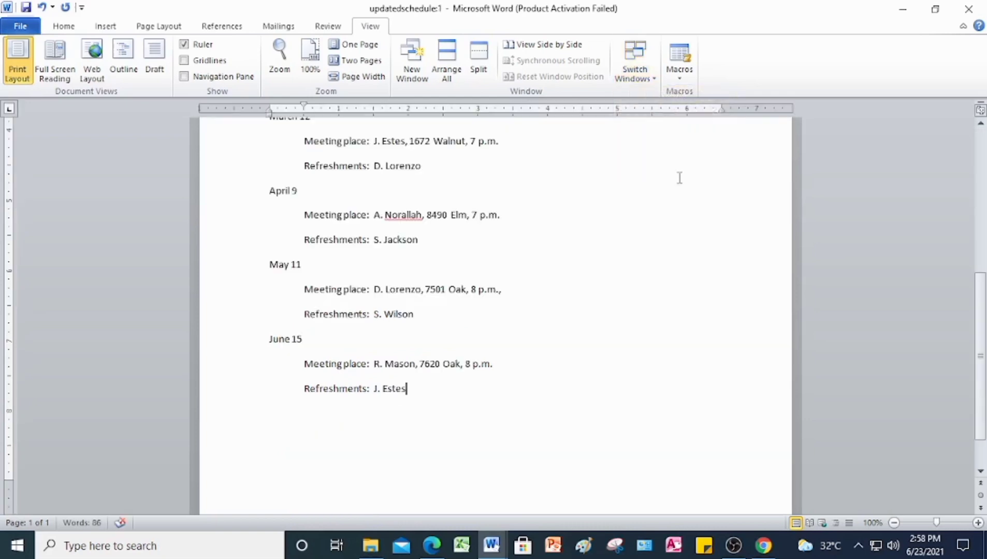
{"action": "scroll", "coordinate": [673, 311], "scroll_direction": "up", "scroll_amount": 4}
{"action": "scroll", "coordinate": [672, 309], "scroll_direction": "up", "scroll_amount": 3}
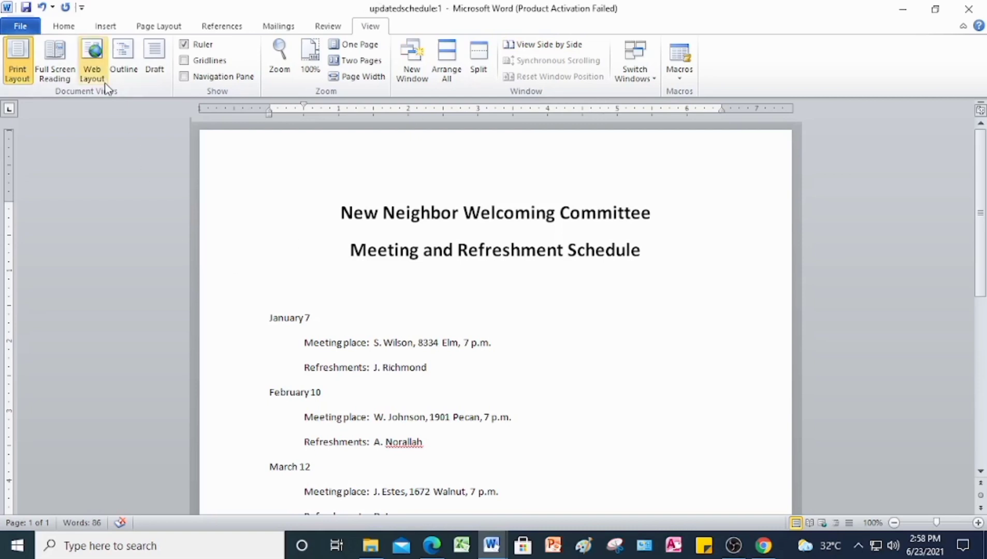
- Change the document to Web Layout view and look through the whole schedule
{"action": "left_click", "coordinate": [92, 64]}
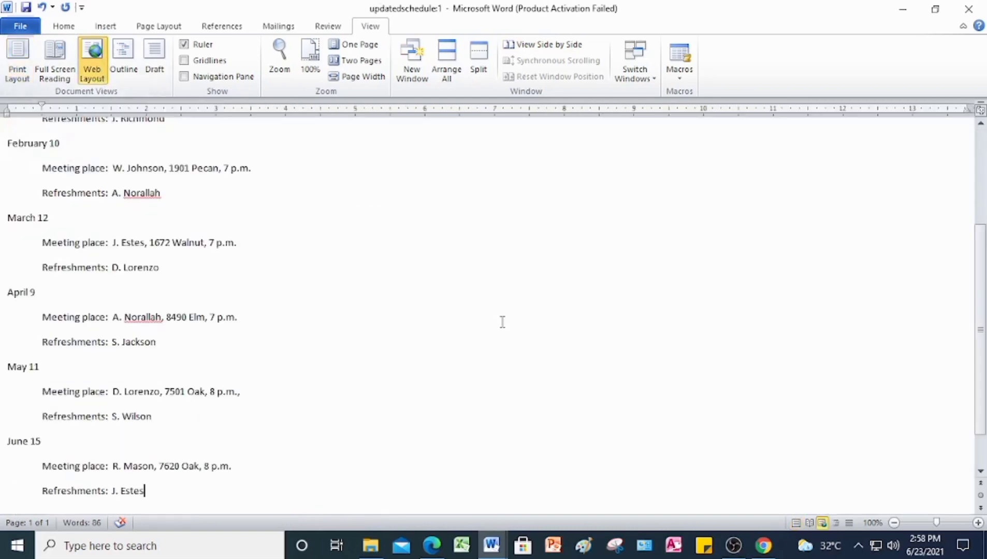
{"action": "scroll", "coordinate": [370, 304], "scroll_direction": "up", "scroll_amount": 3}
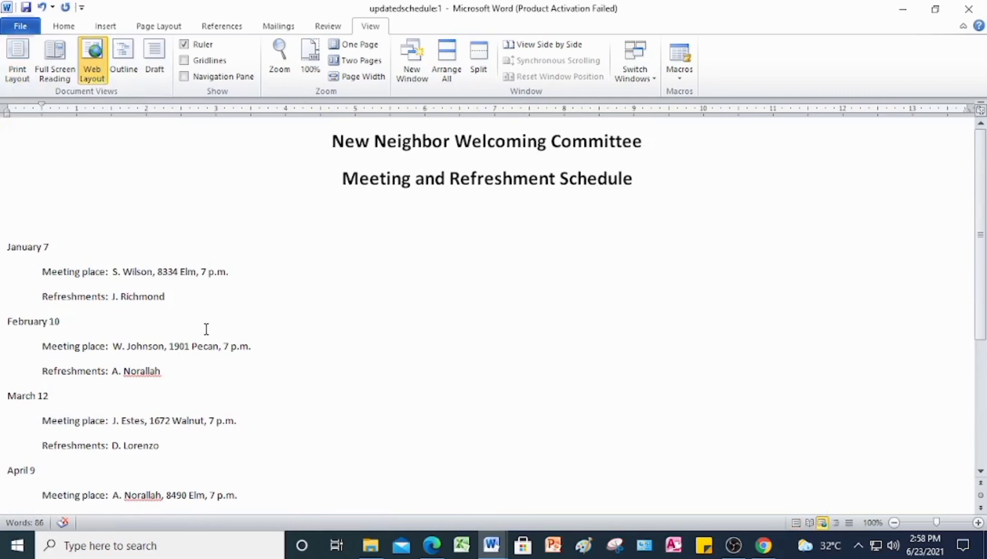
{"action": "scroll", "coordinate": [626, 172], "scroll_direction": "down", "scroll_amount": 5}
{"action": "scroll", "coordinate": [627, 178], "scroll_direction": "down", "scroll_amount": 2}
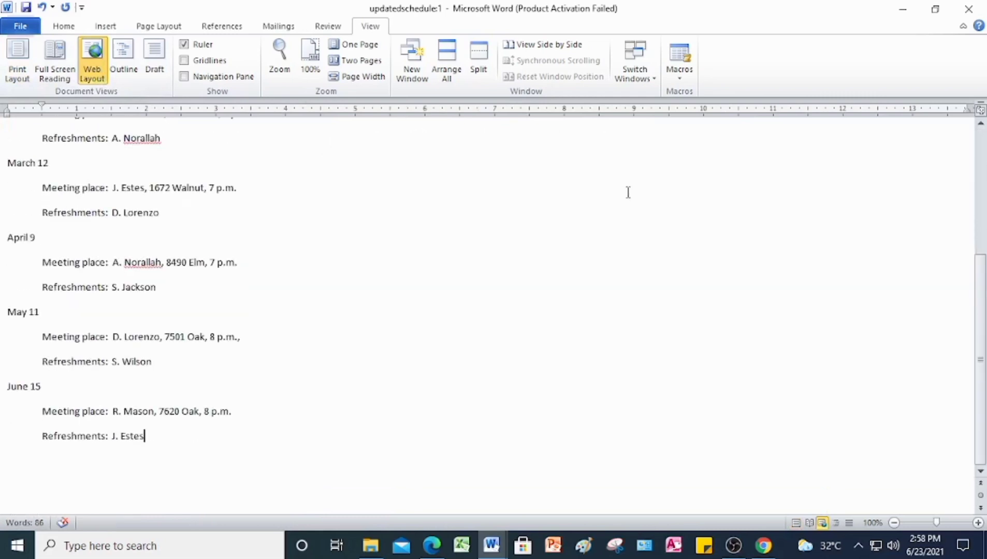
{"action": "scroll", "coordinate": [165, 437], "scroll_direction": "up", "scroll_amount": 8}
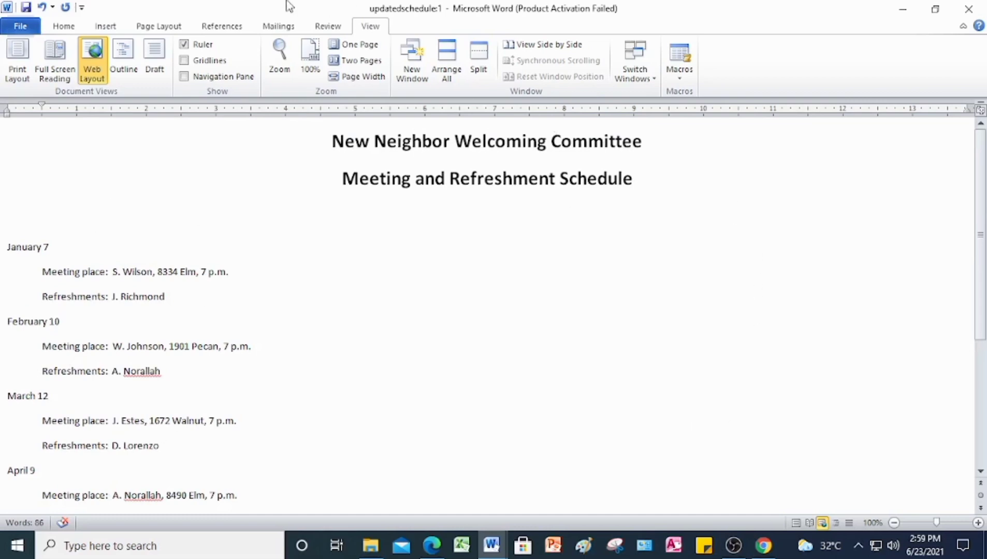
- Change the document to Draft view and look through the whole schedule
{"action": "left_click", "coordinate": [153, 72]}
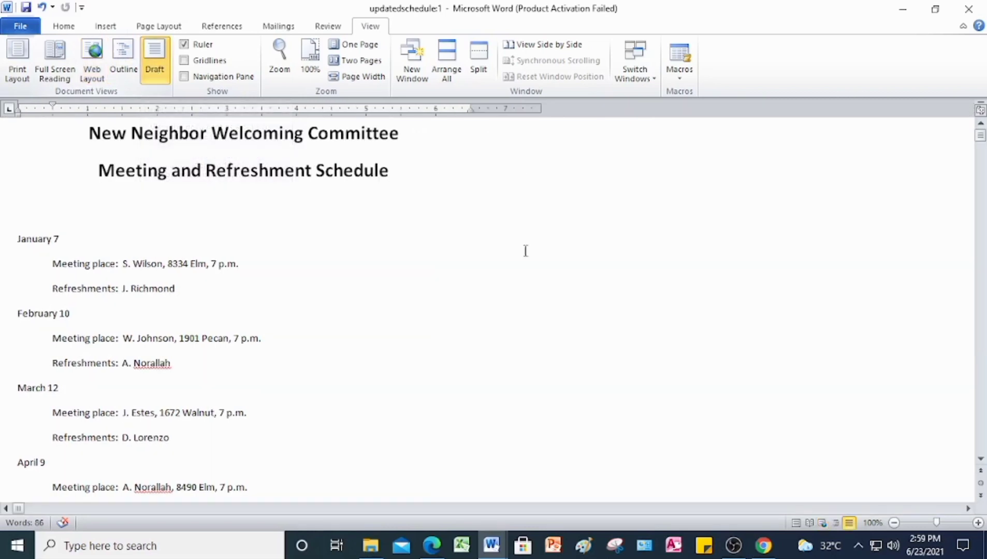
{"action": "scroll", "coordinate": [550, 162], "scroll_direction": "down", "scroll_amount": 1}
{"action": "scroll", "coordinate": [498, 227], "scroll_direction": "down", "scroll_amount": 5}
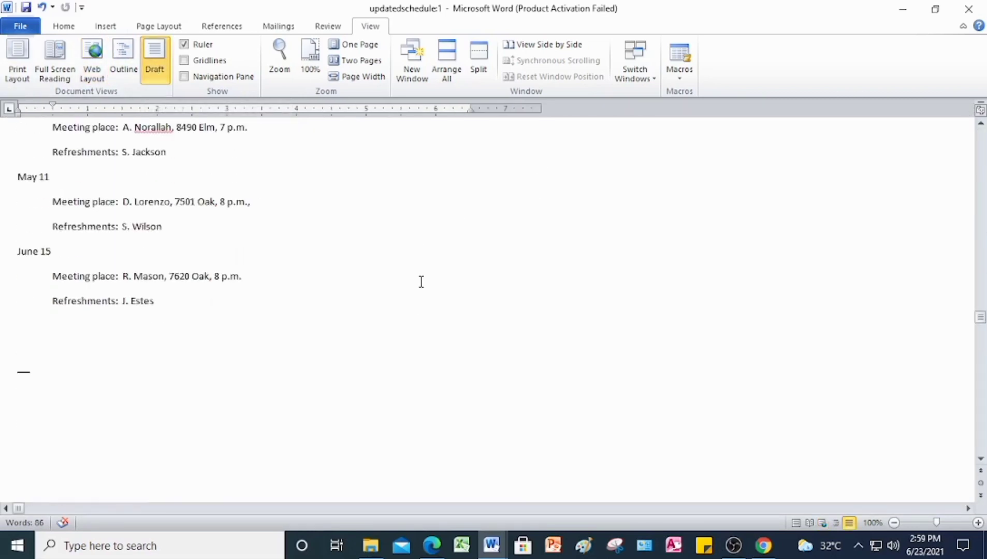
{"action": "scroll", "coordinate": [421, 282], "scroll_direction": "up", "scroll_amount": 5}
{"action": "scroll", "coordinate": [422, 281], "scroll_direction": "up", "scroll_amount": 1}
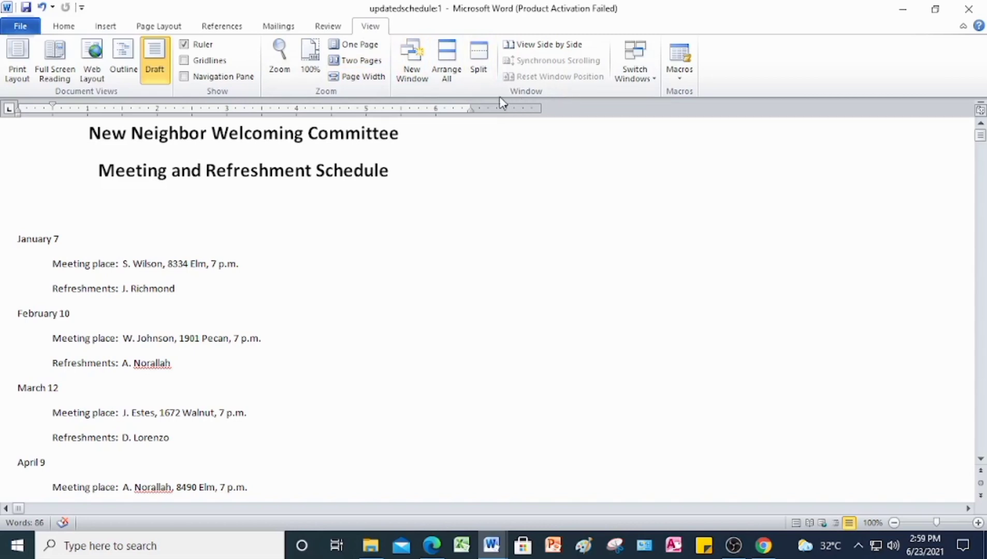
- Split the document window just below the February 10 meeting place line
{"action": "left_click", "coordinate": [479, 60]}
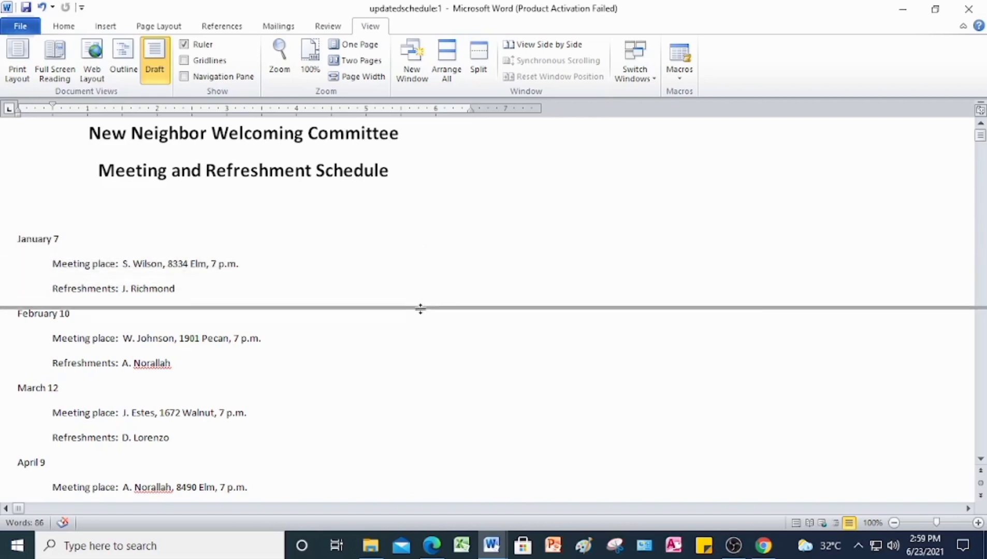
{"action": "left_click", "coordinate": [420, 379]}
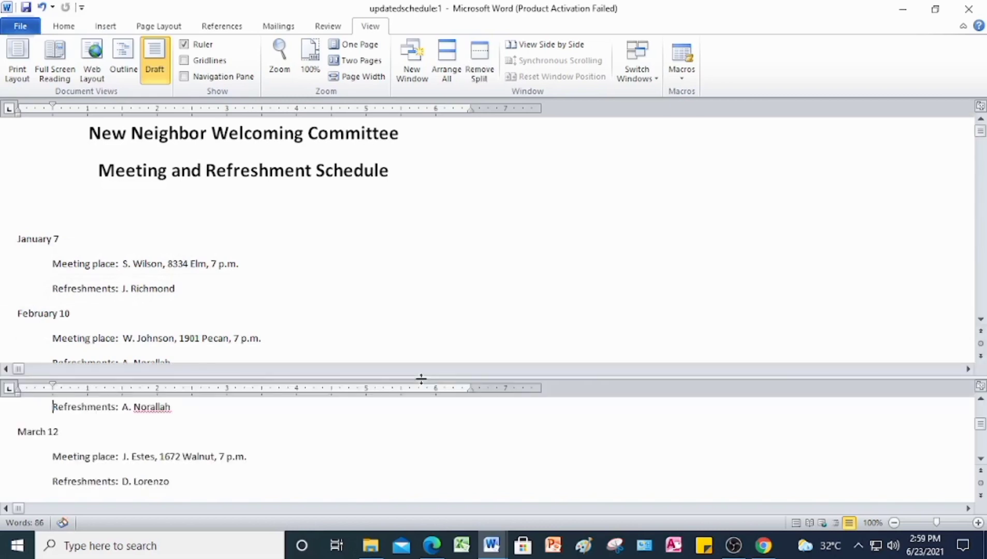
- Look through the schedule separately in the upper and lower panes of the split window
{"action": "scroll", "coordinate": [493, 295], "scroll_direction": "down", "scroll_amount": 2}
{"action": "scroll", "coordinate": [493, 293], "scroll_direction": "up", "scroll_amount": 2}
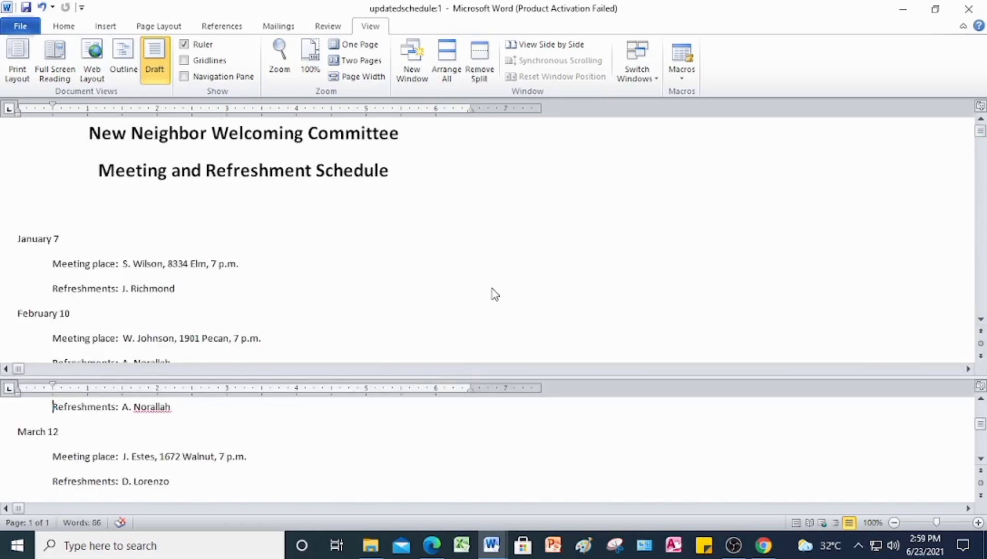
{"action": "scroll", "coordinate": [454, 222], "scroll_direction": "down", "scroll_amount": 2}
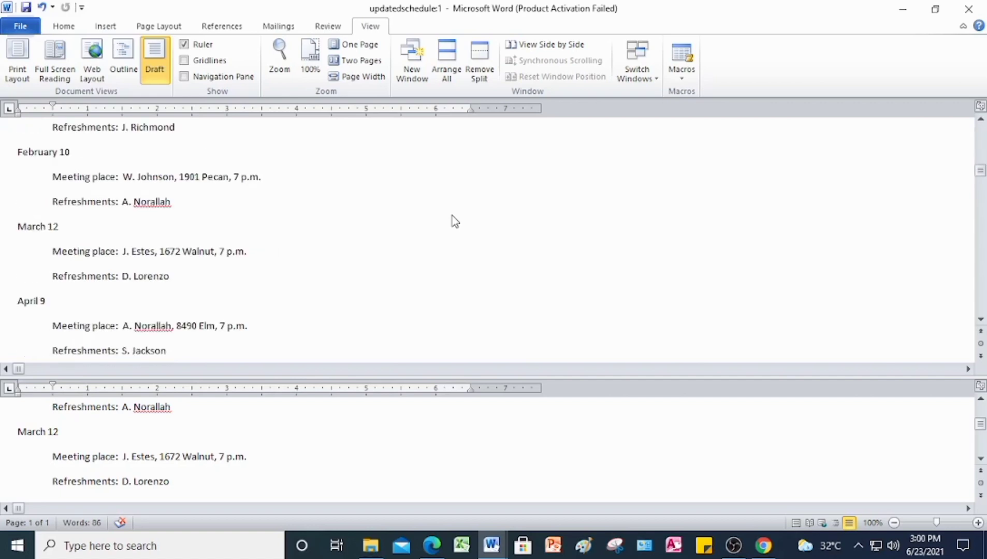
{"action": "scroll", "coordinate": [453, 220], "scroll_direction": "up", "scroll_amount": 2}
{"action": "scroll", "coordinate": [453, 220], "scroll_direction": "up", "scroll_amount": 1}
{"action": "scroll", "coordinate": [453, 219], "scroll_direction": "down", "scroll_amount": 3}
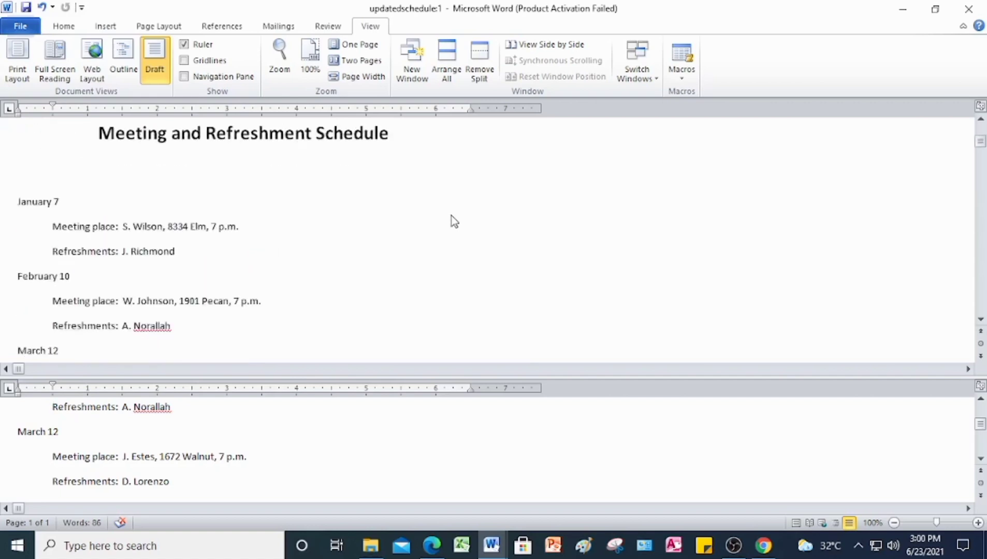
{"action": "scroll", "coordinate": [451, 407], "scroll_direction": "down", "scroll_amount": 2}
{"action": "scroll", "coordinate": [450, 407], "scroll_direction": "down", "scroll_amount": 1}
{"action": "scroll", "coordinate": [451, 399], "scroll_direction": "up", "scroll_amount": 3}
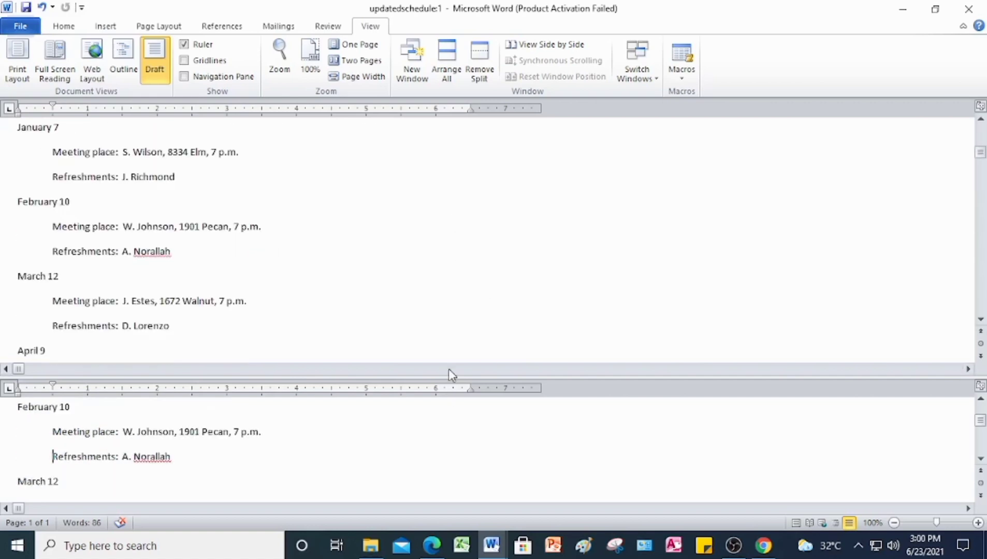
{"action": "scroll", "coordinate": [436, 277], "scroll_direction": "up", "scroll_amount": 2}
{"action": "scroll", "coordinate": [435, 282], "scroll_direction": "down", "scroll_amount": 2}
{"action": "scroll", "coordinate": [375, 311], "scroll_direction": "up", "scroll_amount": 1}
{"action": "scroll", "coordinate": [381, 290], "scroll_direction": "up", "scroll_amount": 1}
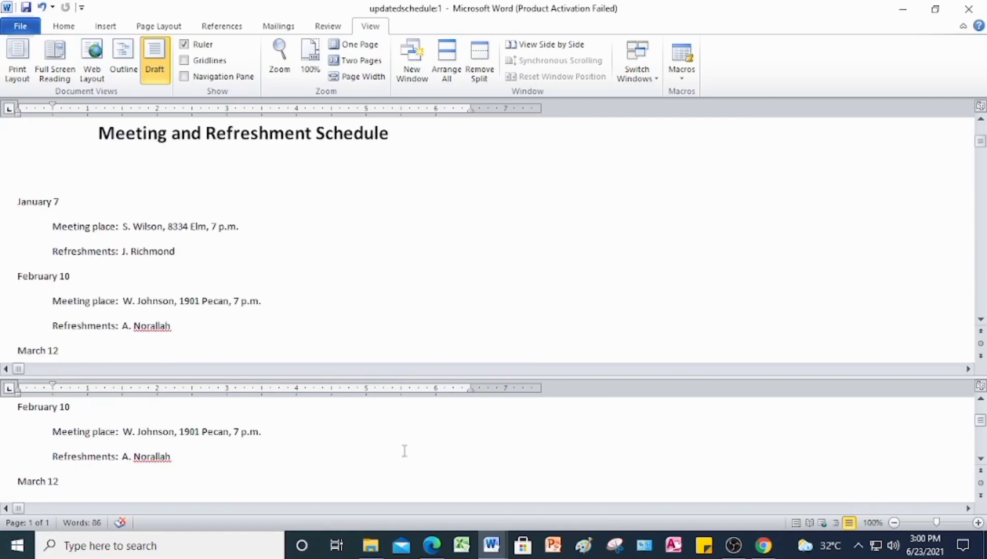
{"action": "scroll", "coordinate": [403, 451], "scroll_direction": "down", "scroll_amount": 5}
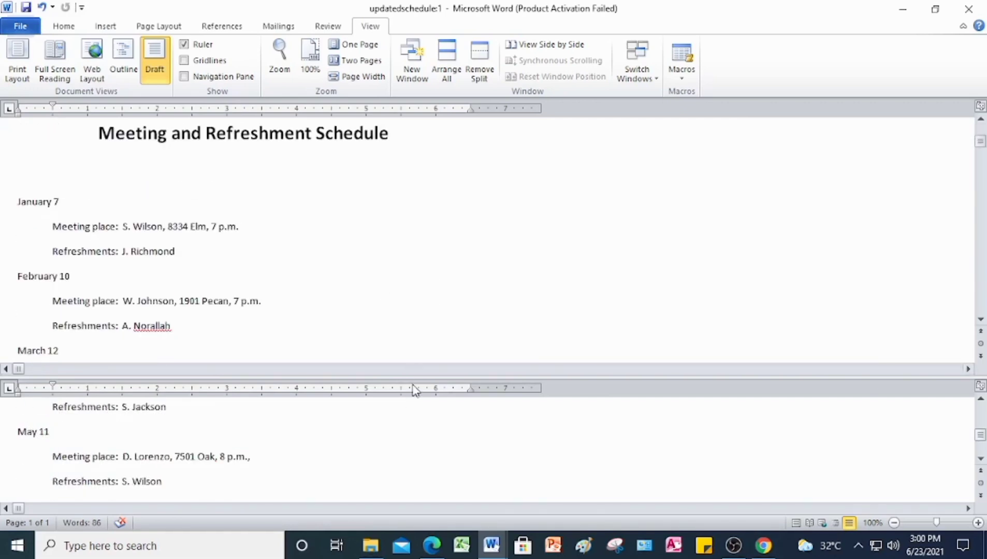
- Move the split slightly higher, check both panes, and remove the split from the window
{"action": "left_click_drag", "start_coordinate": [409, 378], "coordinate": [414, 361]}
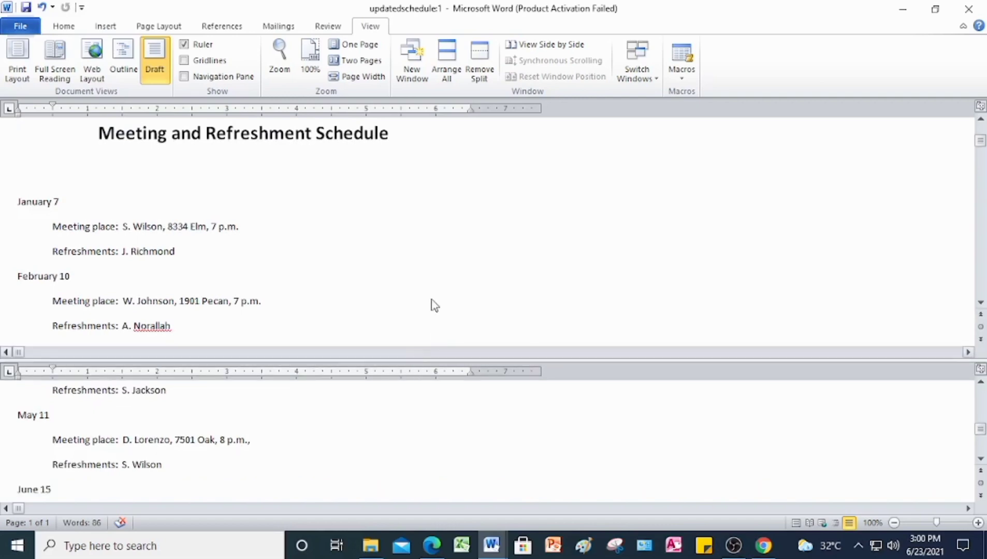
{"action": "scroll", "coordinate": [436, 282], "scroll_direction": "down", "scroll_amount": 2}
{"action": "scroll", "coordinate": [435, 260], "scroll_direction": "up", "scroll_amount": 1}
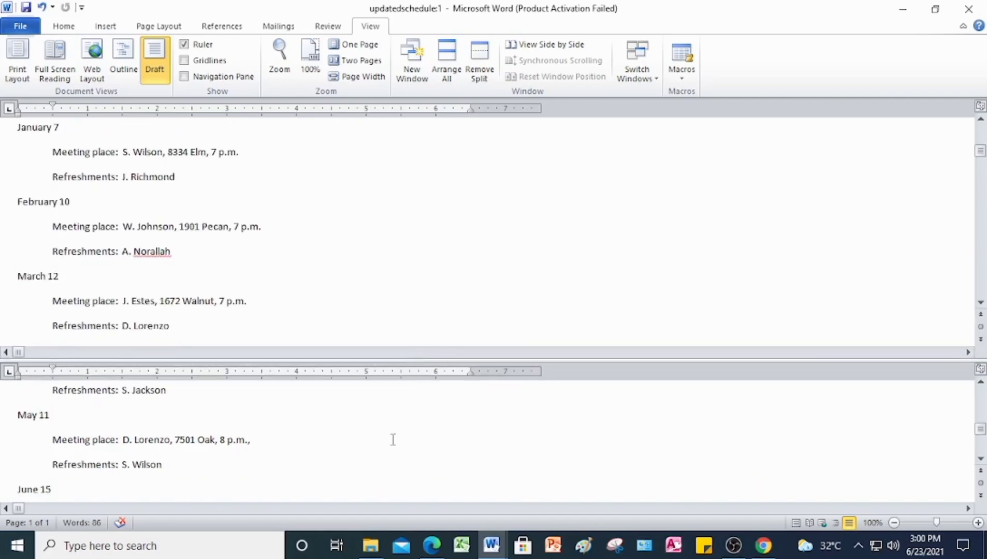
{"action": "scroll", "coordinate": [390, 461], "scroll_direction": "down", "scroll_amount": 2}
{"action": "scroll", "coordinate": [390, 458], "scroll_direction": "up", "scroll_amount": 2}
{"action": "left_click", "coordinate": [480, 61]}
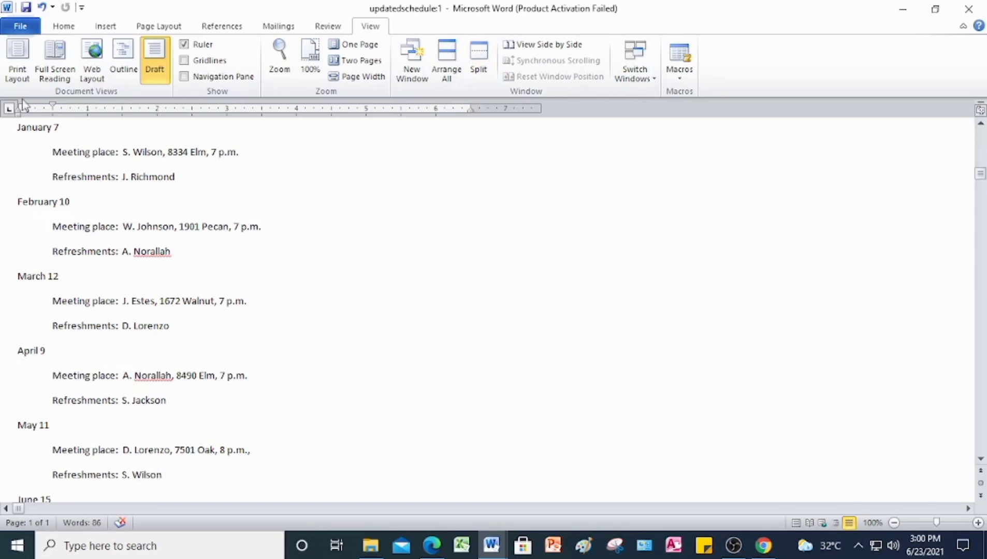
- Close the updatedschedule document and save its changes
{"action": "left_click", "coordinate": [20, 27]}
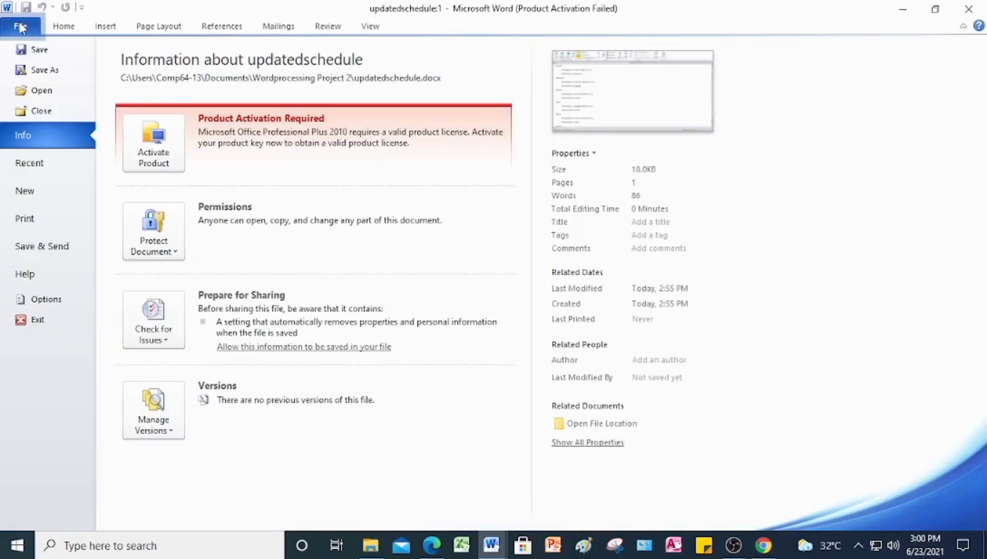
{"action": "left_click", "coordinate": [27, 113]}
{"action": "left_click", "coordinate": [431, 290]}
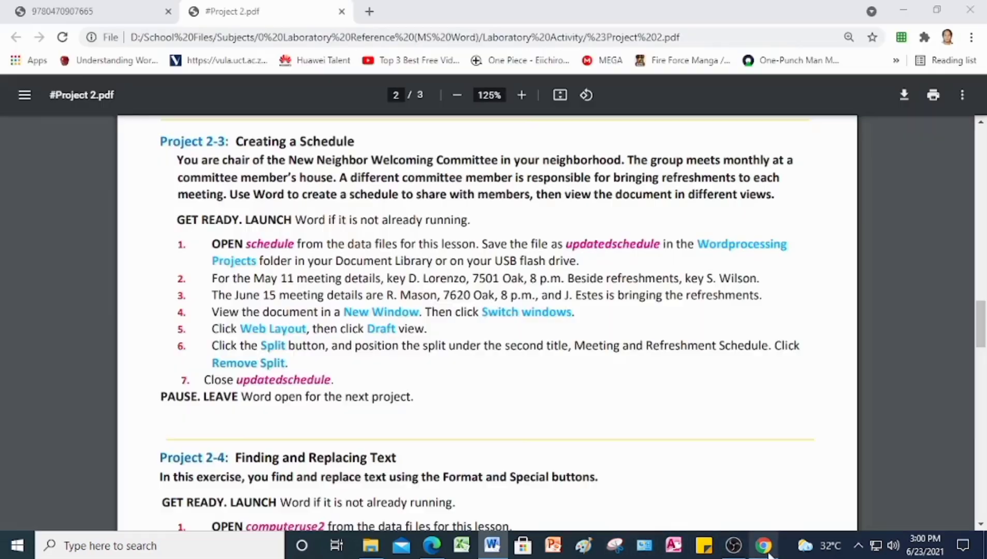
- Switch to the Project 2 PDF in Chrome and read the Project 2-4 instructions for finding and replacing text
{"action": "left_click", "coordinate": [763, 546]}
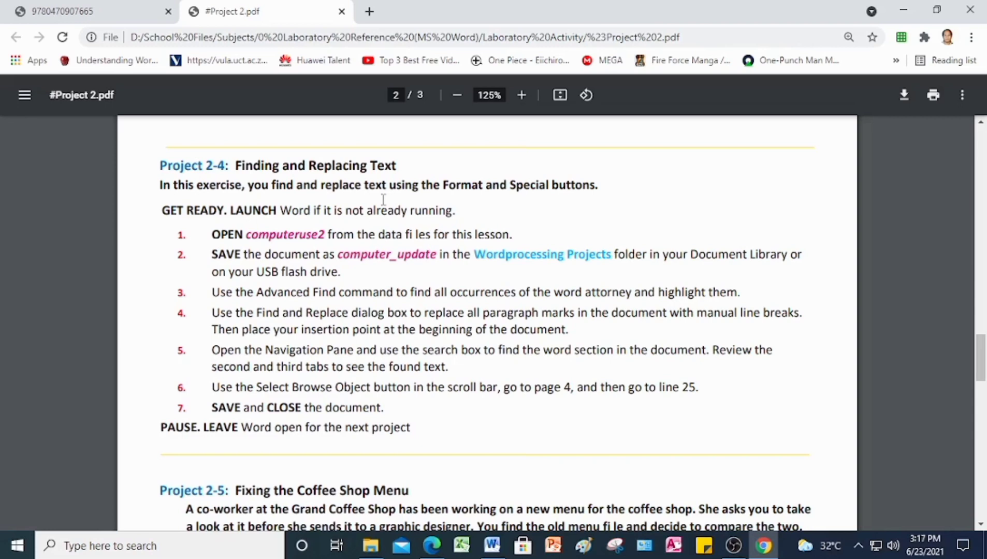
- Switch to Word, open computeruse2 from the Lesson 2 Basic Editing folder, and enable editing
{"action": "left_click", "coordinate": [486, 556]}
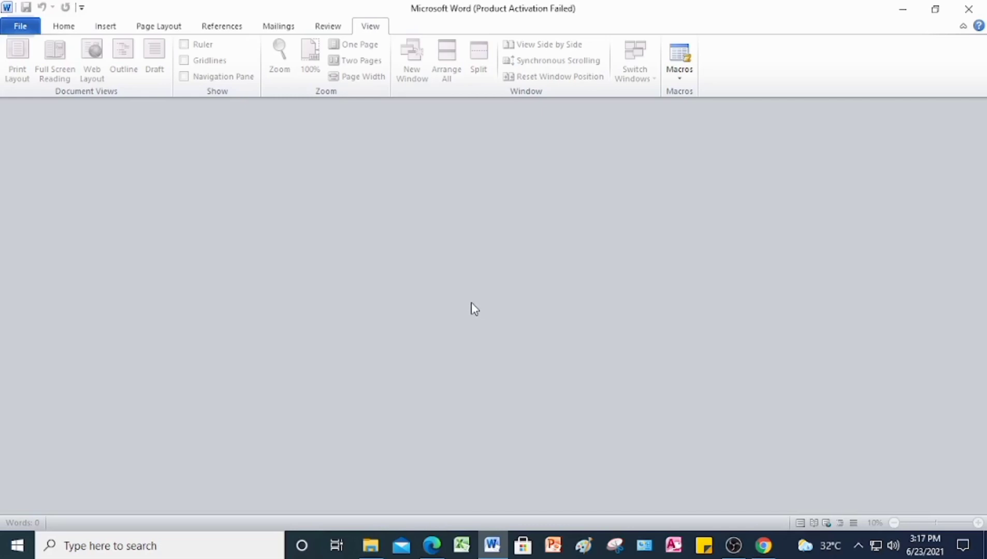
{"action": "left_click", "coordinate": [37, 32]}
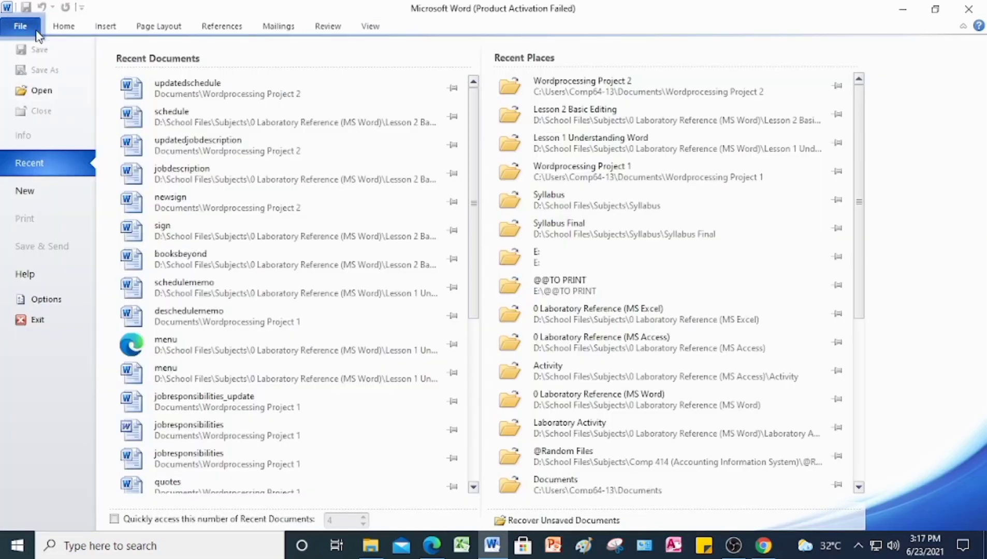
{"action": "left_click", "coordinate": [39, 93]}
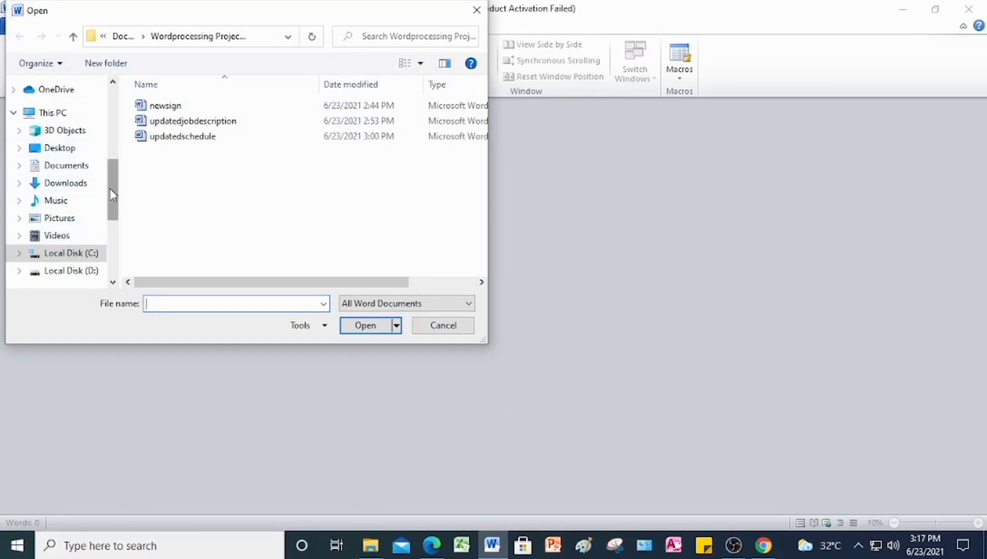
{"action": "left_click_drag", "start_coordinate": [109, 188], "coordinate": [100, 150]}
{"action": "left_click", "coordinate": [96, 152]}
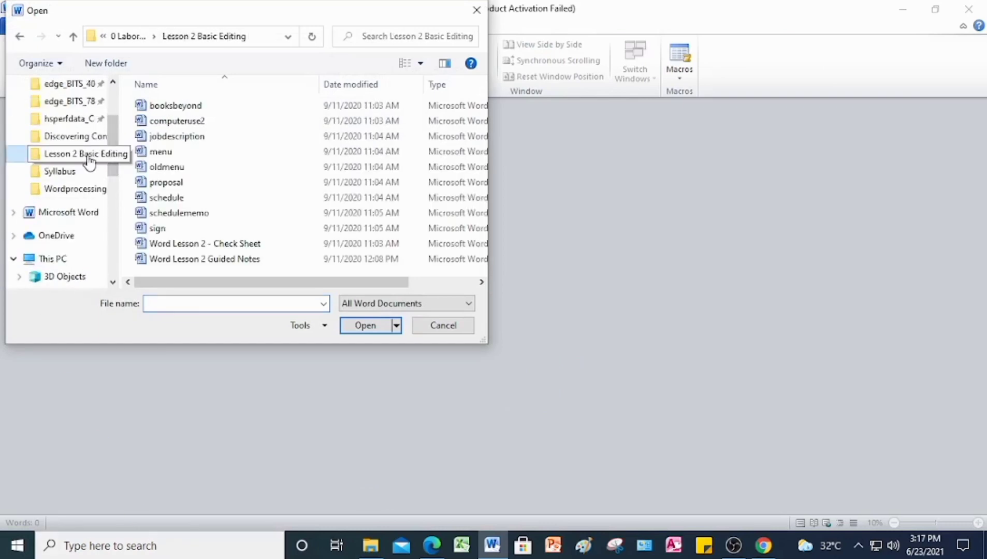
{"action": "left_click", "coordinate": [195, 128]}
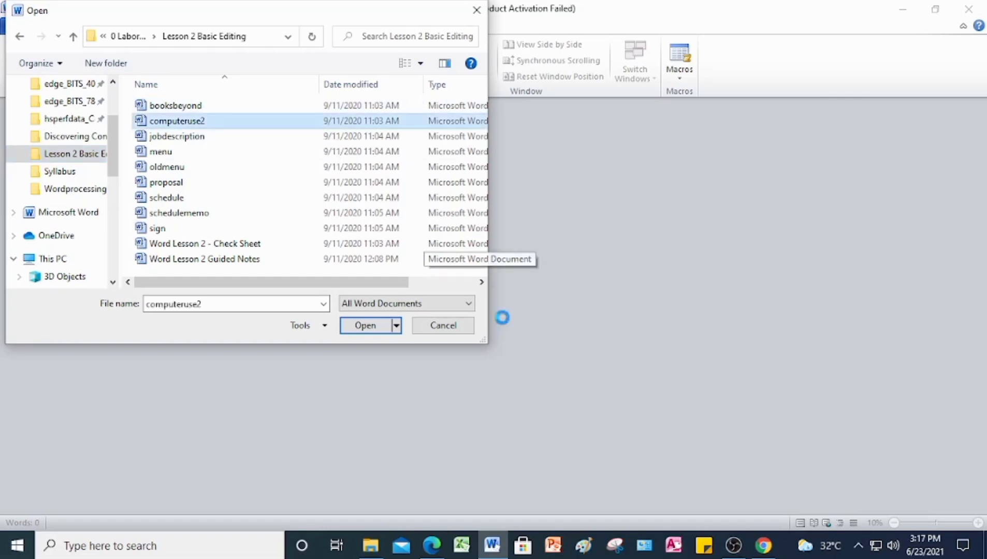
{"action": "left_click", "coordinate": [366, 326]}
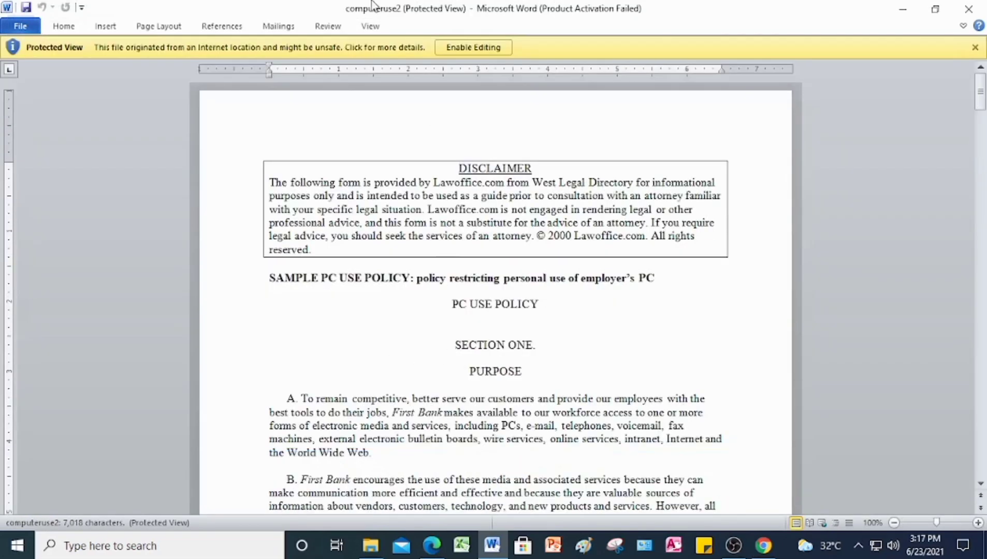
{"action": "left_click", "coordinate": [469, 48]}
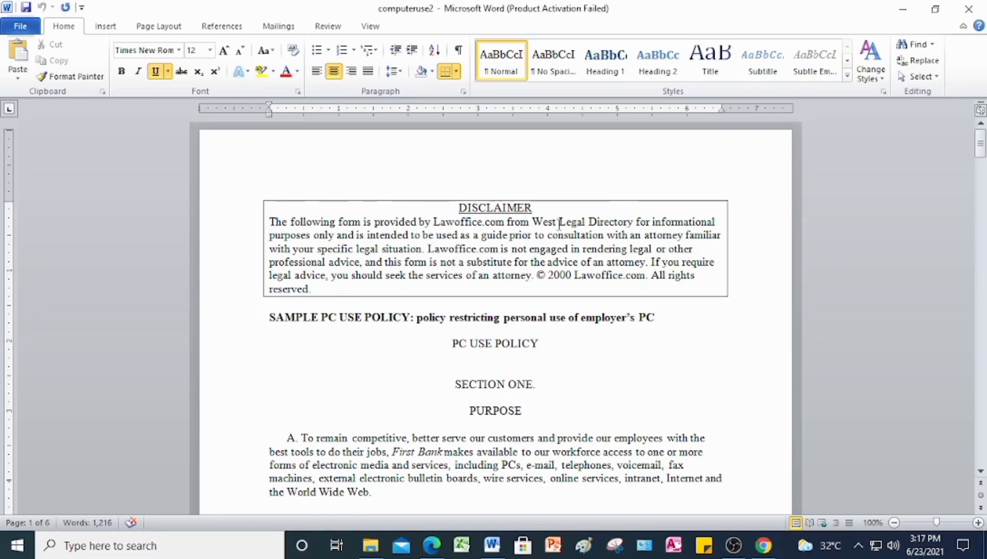
- Save the document as computeruse_update in the Wordprocessing Project 2 folder under Documents
{"action": "left_click", "coordinate": [21, 27]}
{"action": "left_click", "coordinate": [45, 70]}
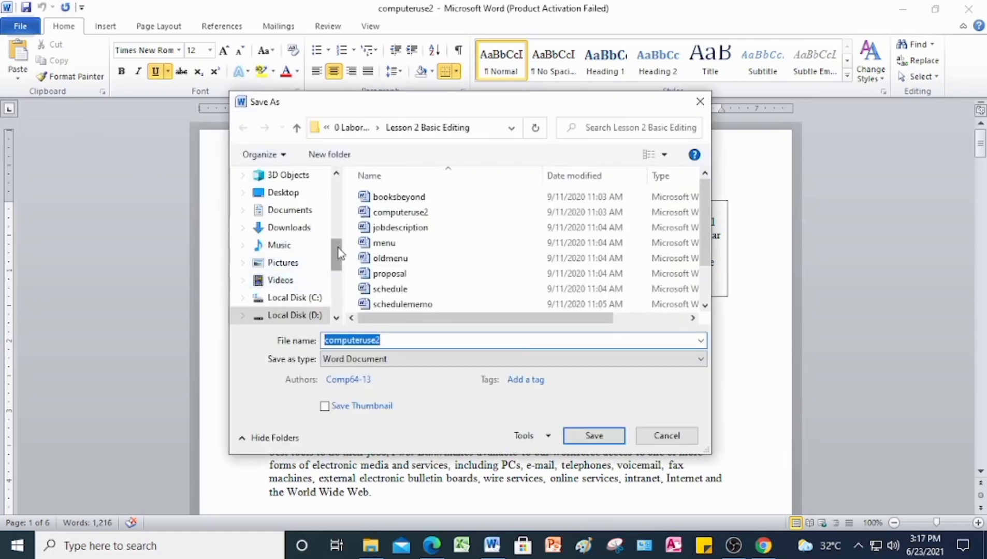
{"action": "left_click_drag", "start_coordinate": [340, 254], "coordinate": [336, 220]}
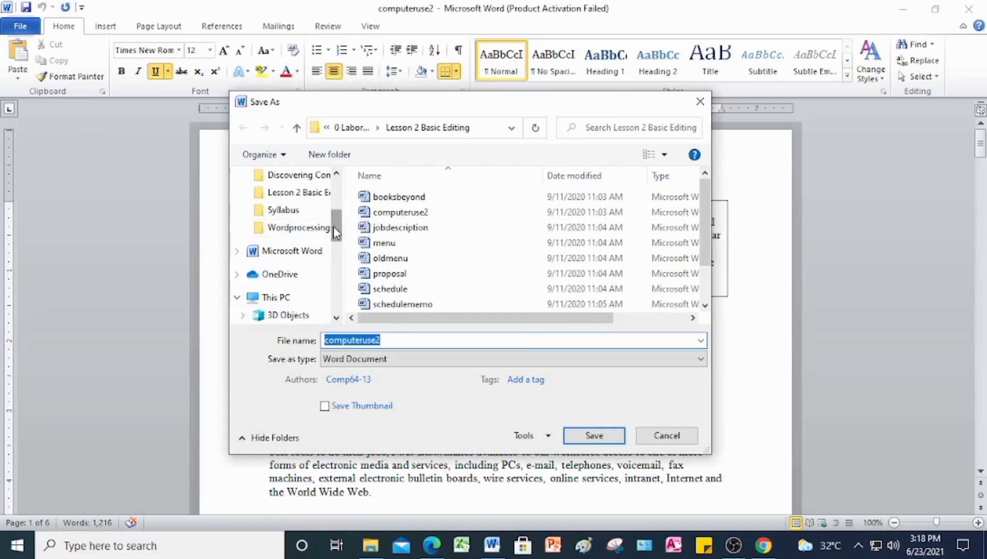
{"action": "left_click_drag", "start_coordinate": [335, 233], "coordinate": [337, 262]}
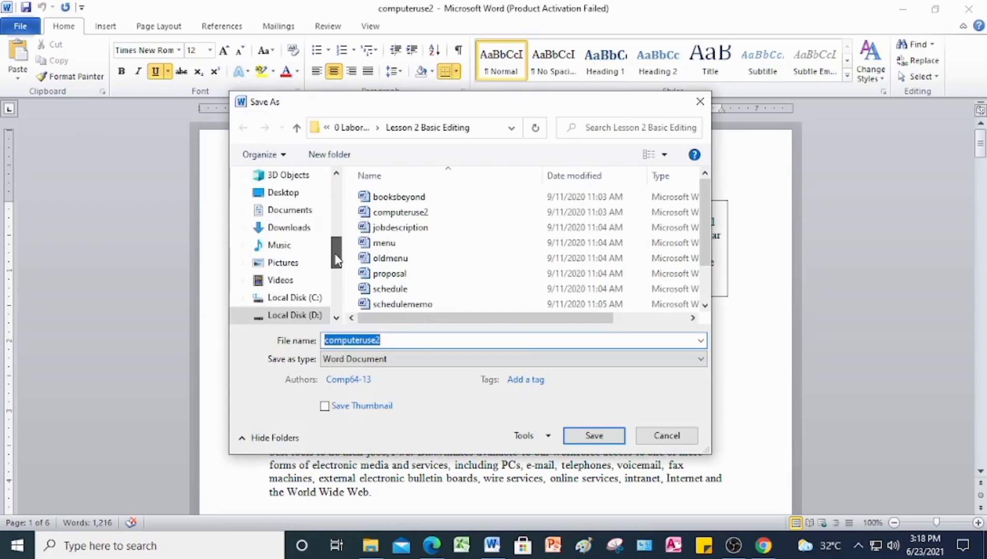
{"action": "left_click", "coordinate": [295, 217]}
{"action": "double_click", "coordinate": [438, 214]}
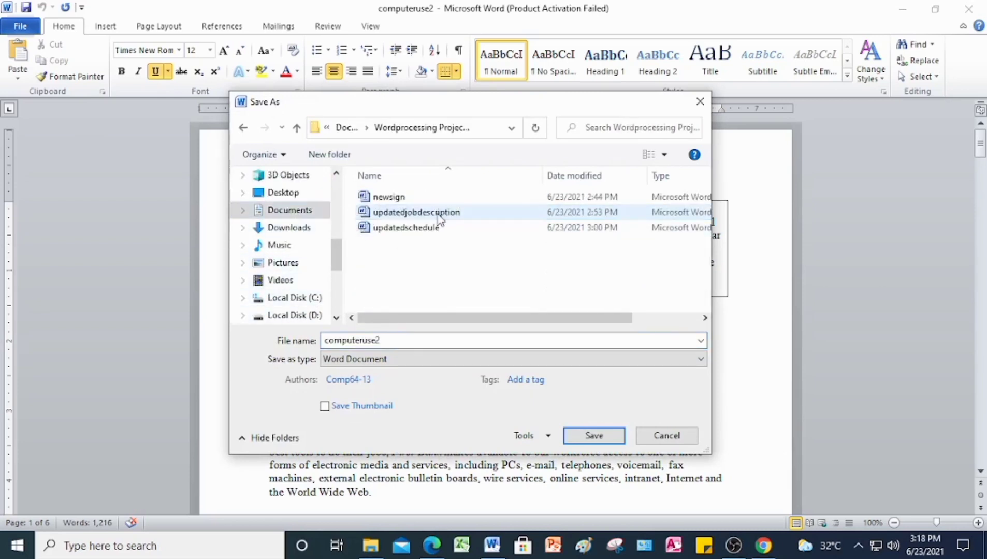
{"action": "double_click", "coordinate": [387, 340]}
{"action": "left_click", "coordinate": [389, 342]}
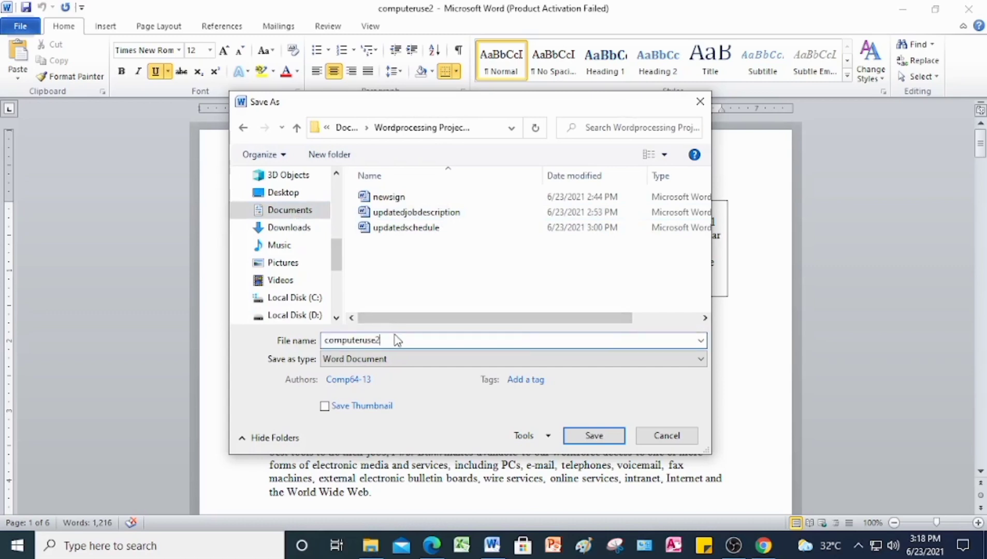
{"action": "key", "text": "BackSpace"}
{"action": "type", "text": "_update"}
{"action": "left_click", "coordinate": [576, 435]}
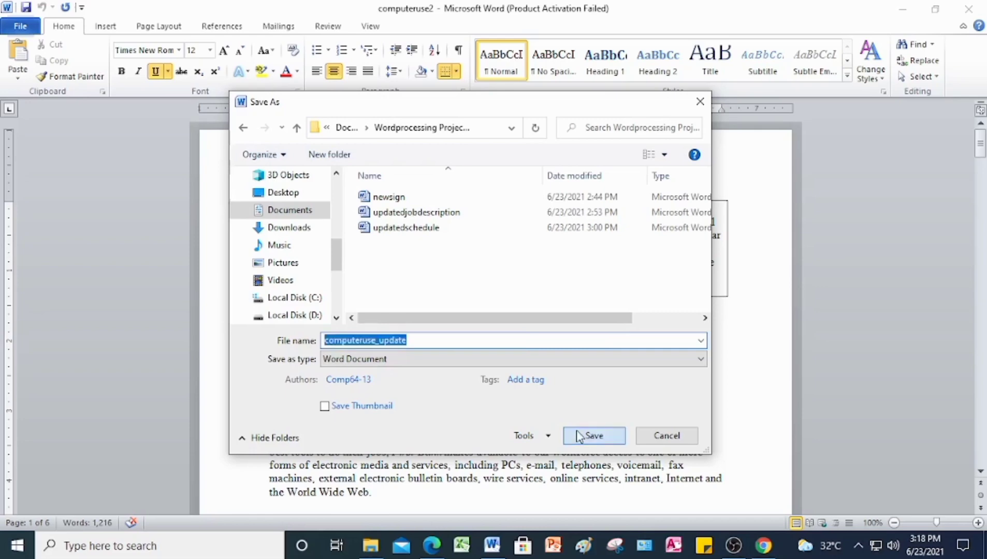
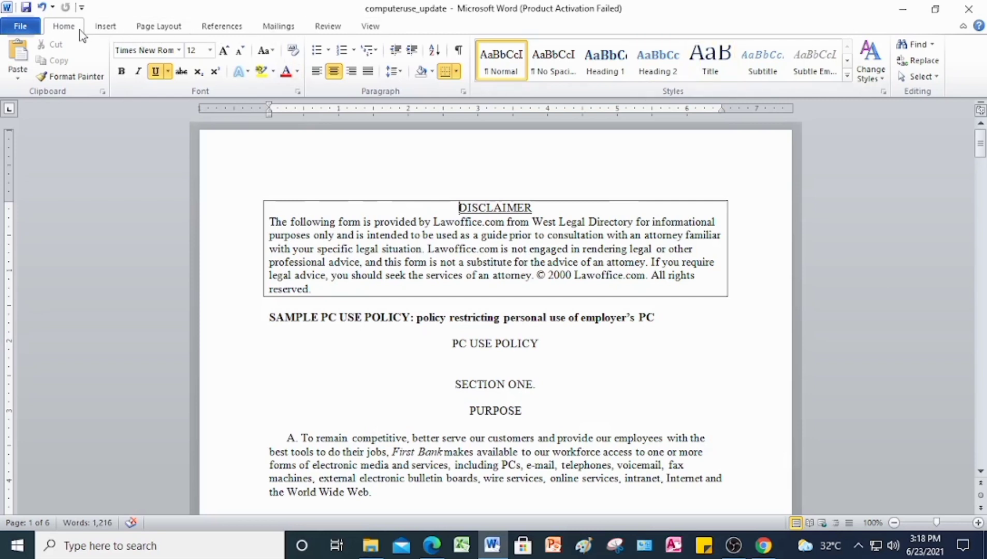
- In Find and Replace, set the search text to "attorney" and clear the replacement text
{"action": "left_click", "coordinate": [918, 61]}
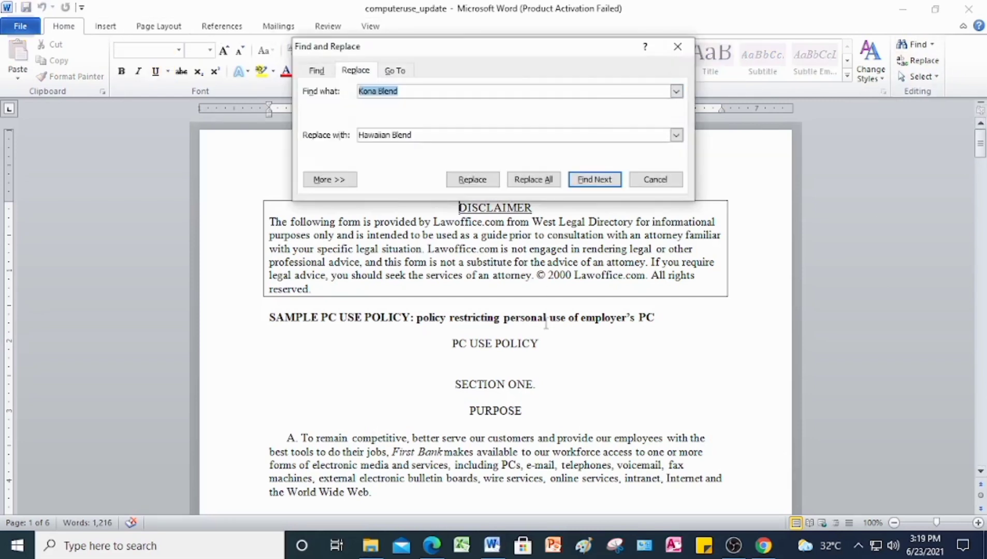
{"action": "left_click", "coordinate": [425, 92]}
{"action": "key", "text": "BackSpace"}
{"action": "key", "text": "BackSpace"}
{"action": "key", "text": "BackSpace"}
{"action": "key", "text": "BackSpace"}
{"action": "key", "text": "BackSpace"}
{"action": "key", "text": "BackSpace"}
{"action": "key", "text": "BackSpace"}
{"action": "key", "text": "BackSpace"}
{"action": "key", "text": "BackSpace"}
{"action": "key", "text": "BackSpace"}
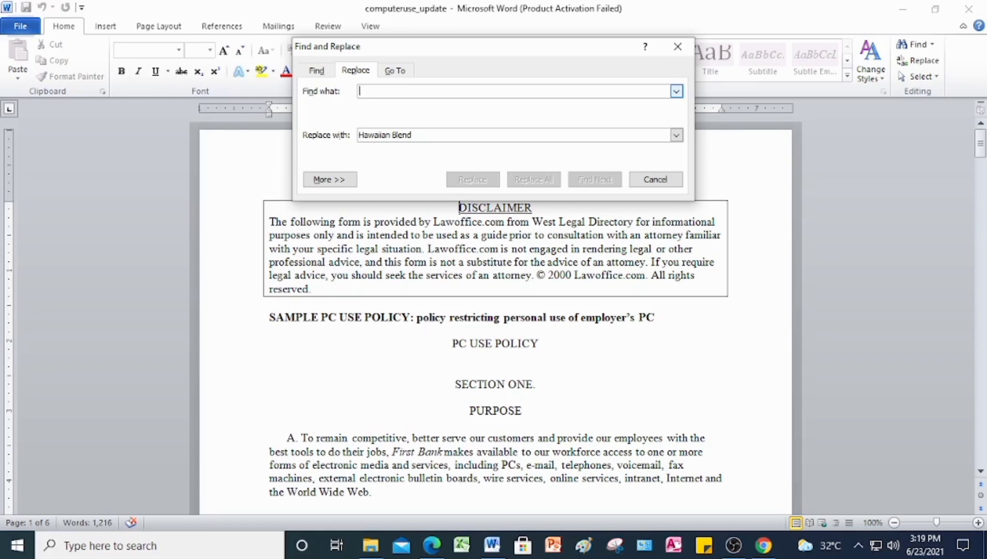
{"action": "type", "text": "a"}
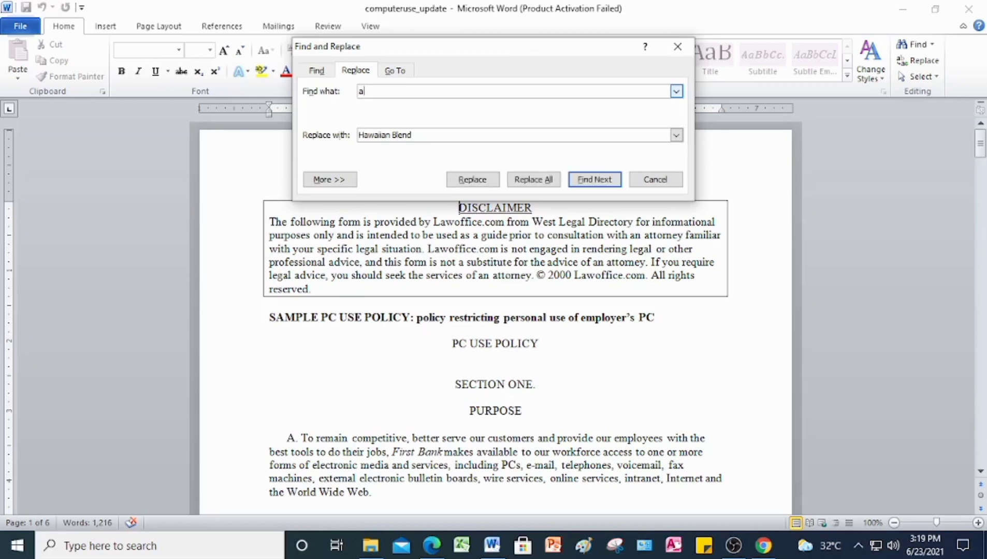
{"action": "type", "text": "ttorney"}
{"action": "left_click_drag", "start_coordinate": [417, 135], "coordinate": [357, 143]}
{"action": "key", "text": "BackSpace"}
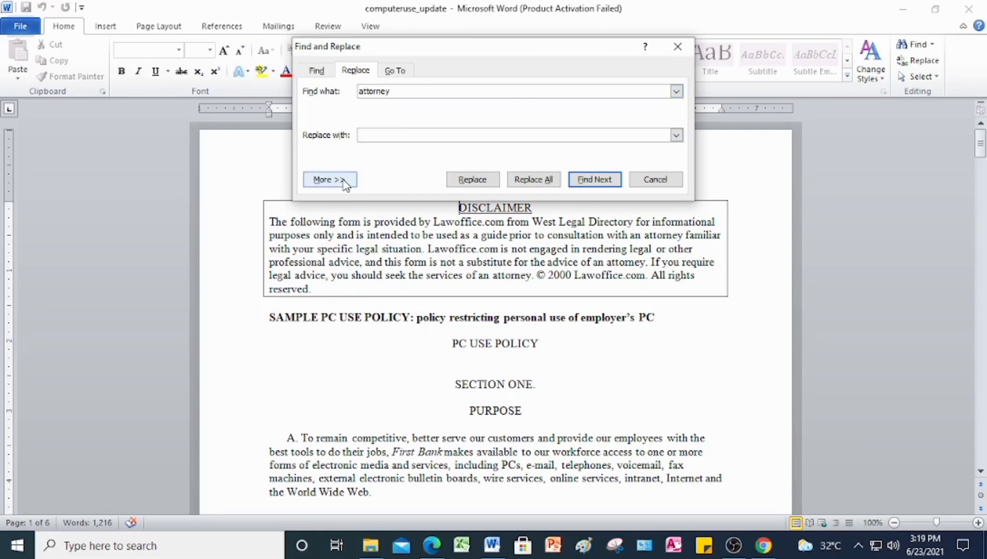
- Set the replacement format to Highlight and replace all occurrences of "attorney" in the document
{"action": "left_click", "coordinate": [330, 180]}
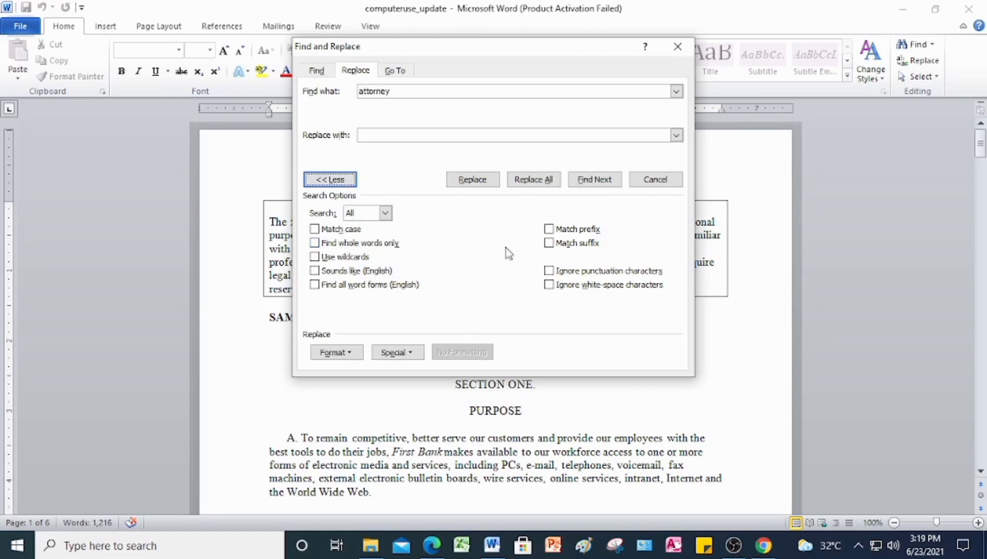
{"action": "left_click", "coordinate": [337, 354]}
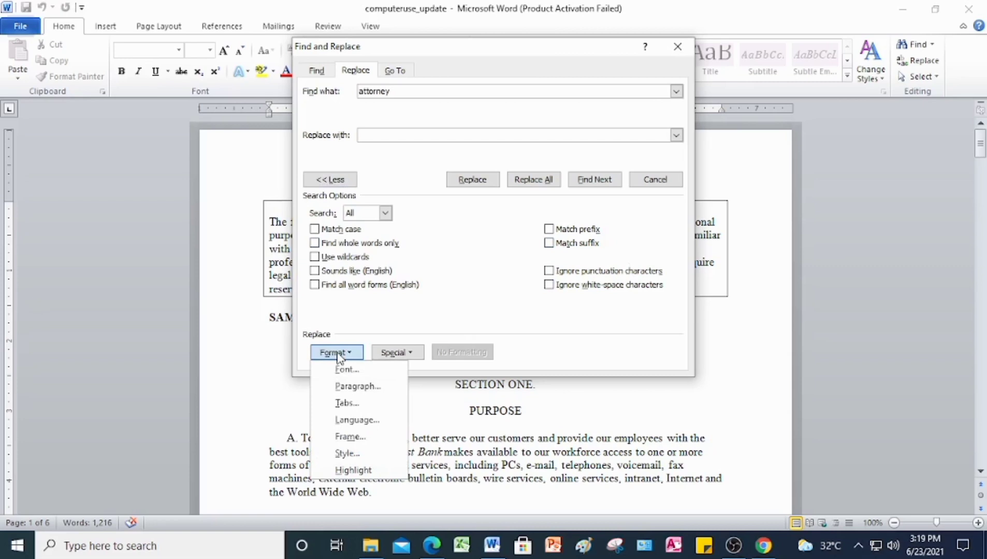
{"action": "left_click", "coordinate": [354, 470]}
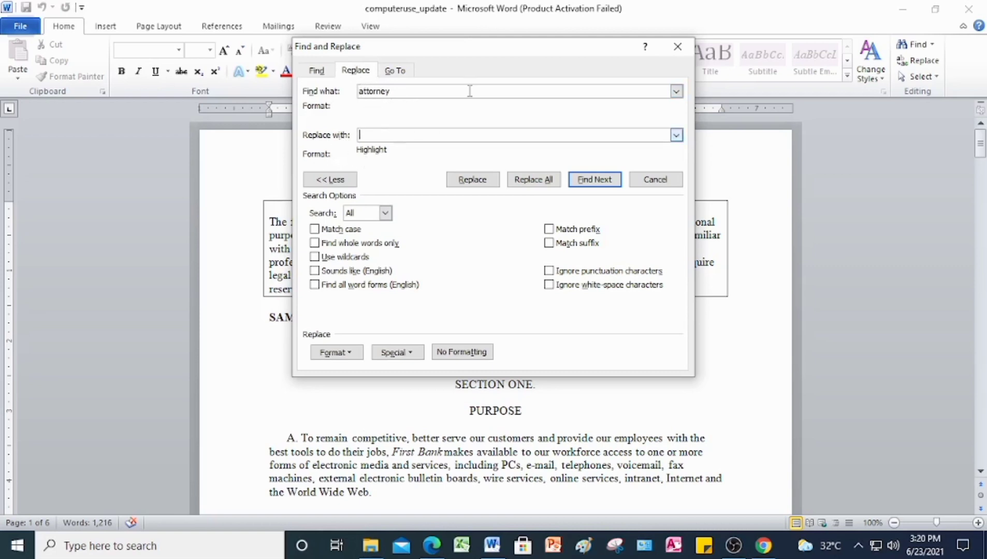
{"action": "left_click", "coordinate": [471, 182]}
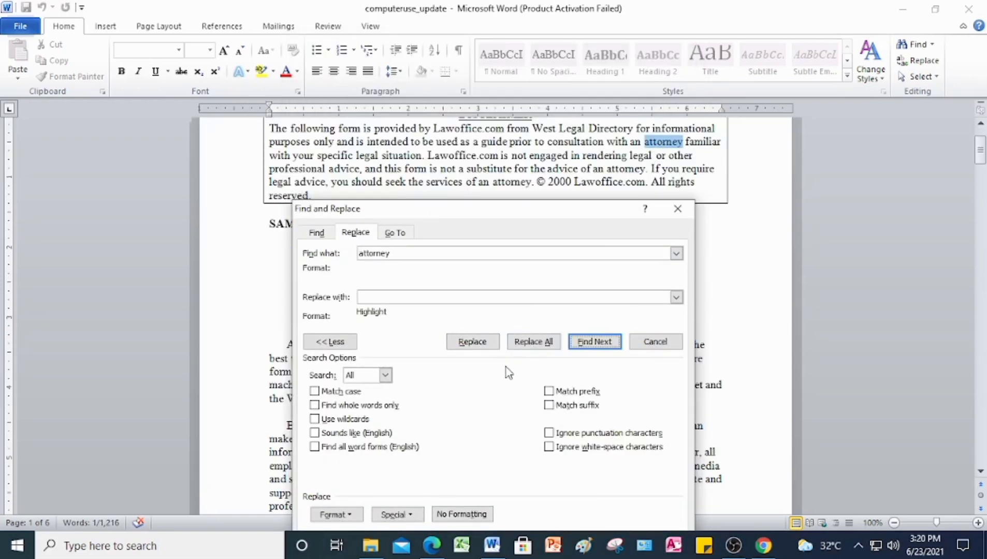
{"action": "left_click", "coordinate": [551, 343]}
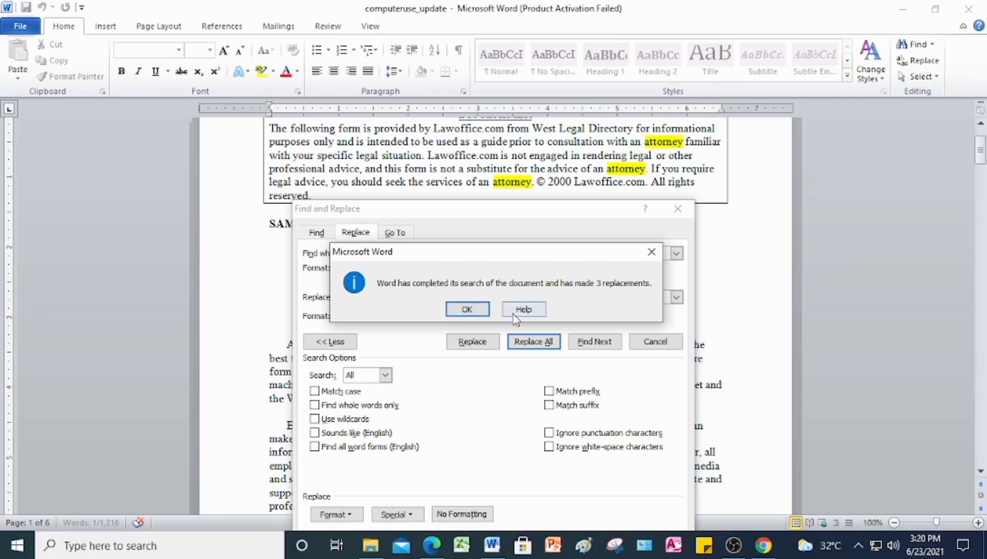
{"action": "left_click", "coordinate": [467, 309]}
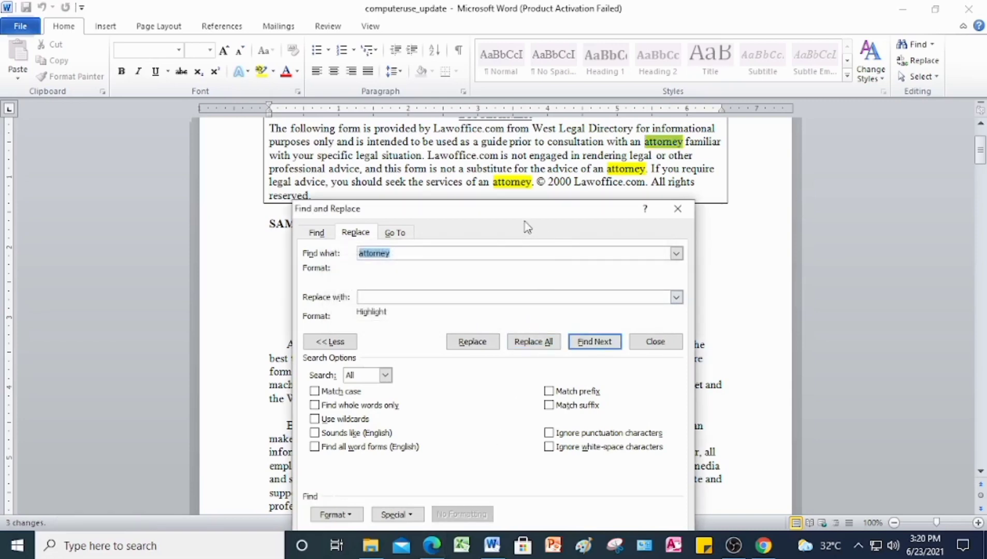
- Close the Find and Replace dialog and examine the highlighted occurrences of "attorney" in the disclaimer
{"action": "left_click_drag", "start_coordinate": [509, 209], "coordinate": [505, 127]}
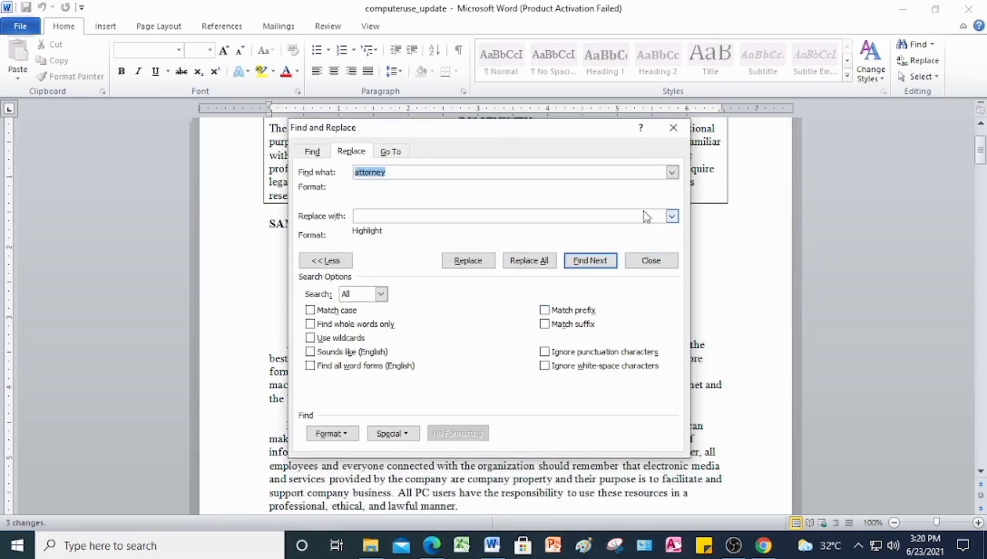
{"action": "left_click", "coordinate": [651, 260]}
{"action": "scroll", "coordinate": [603, 358], "scroll_direction": "up", "scroll_amount": 3}
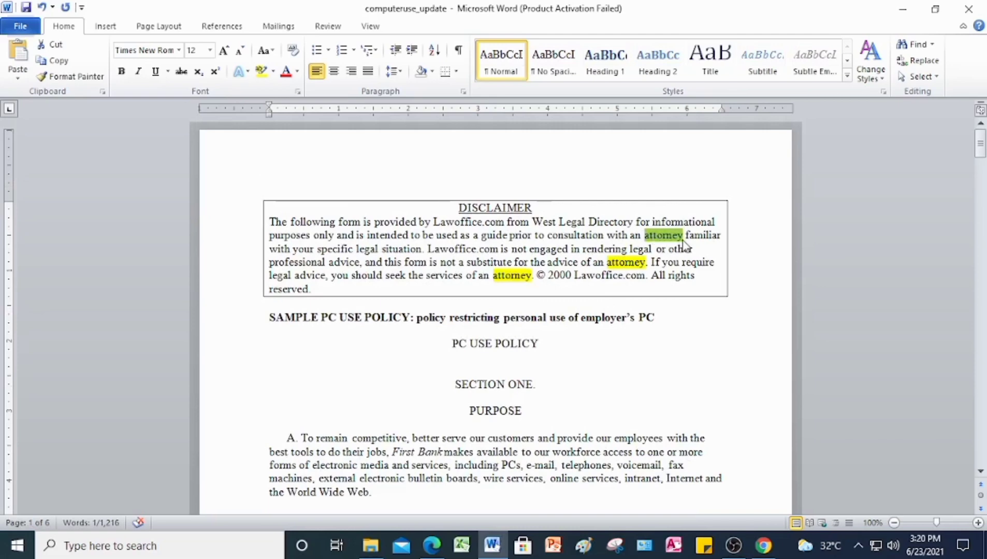
{"action": "left_click", "coordinate": [572, 291]}
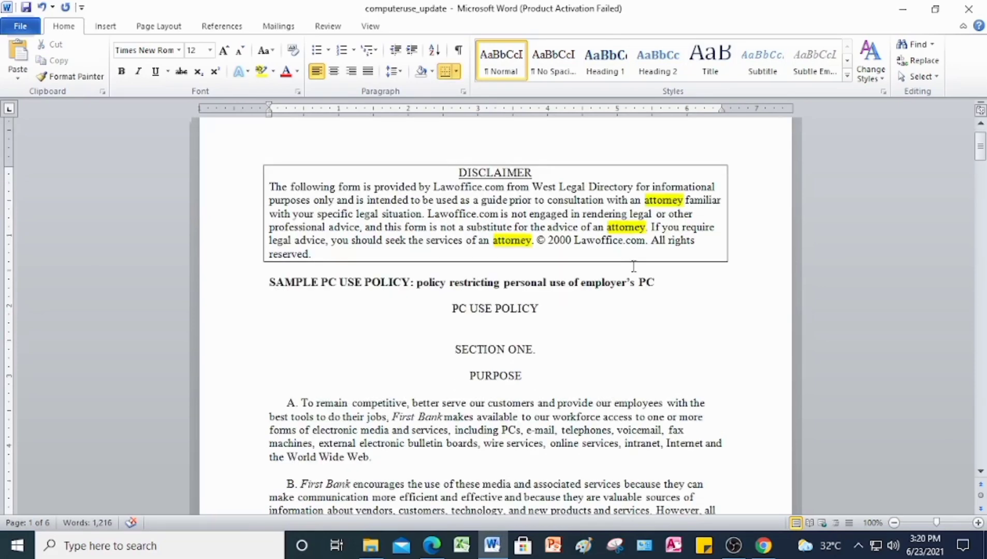
{"action": "scroll", "coordinate": [622, 292], "scroll_direction": "down", "scroll_amount": 1}
{"action": "scroll", "coordinate": [567, 233], "scroll_direction": "down", "scroll_amount": 5}
{"action": "scroll", "coordinate": [567, 233], "scroll_direction": "up", "scroll_amount": 6}
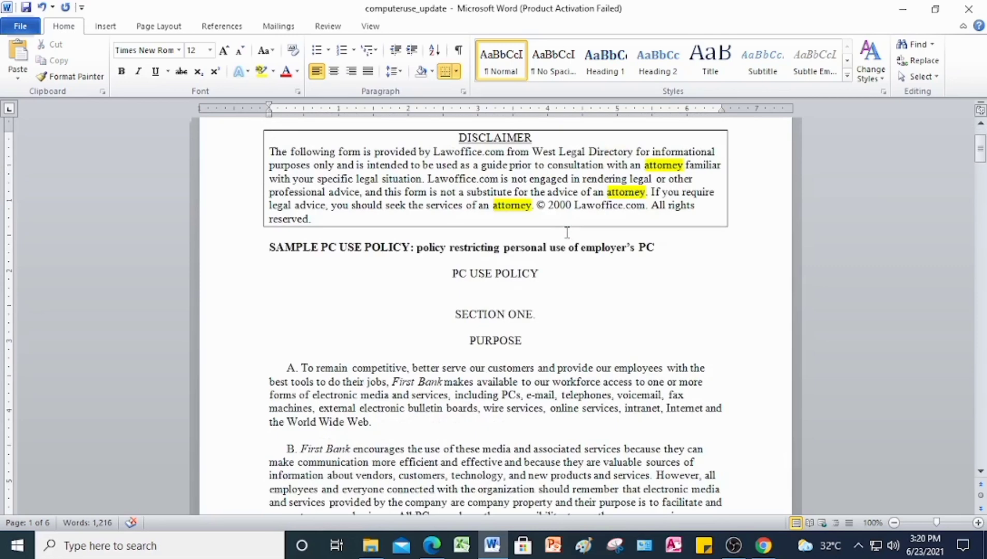
{"action": "scroll", "coordinate": [567, 233], "scroll_direction": "up", "scroll_amount": 2}
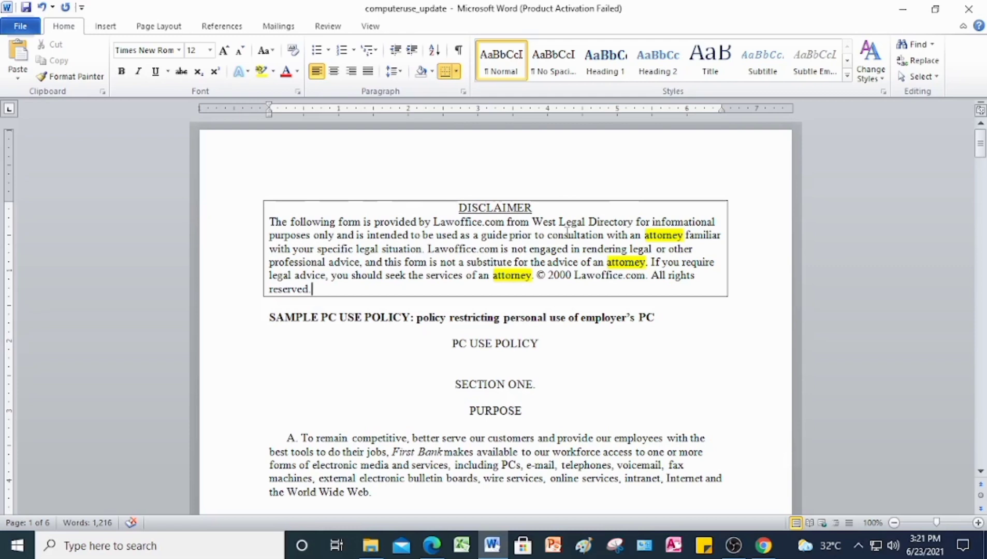
- Start a new replacement with the special Paragraph Mark (^p) as the search item instead of "attorney"
{"action": "left_click", "coordinate": [424, 435]}
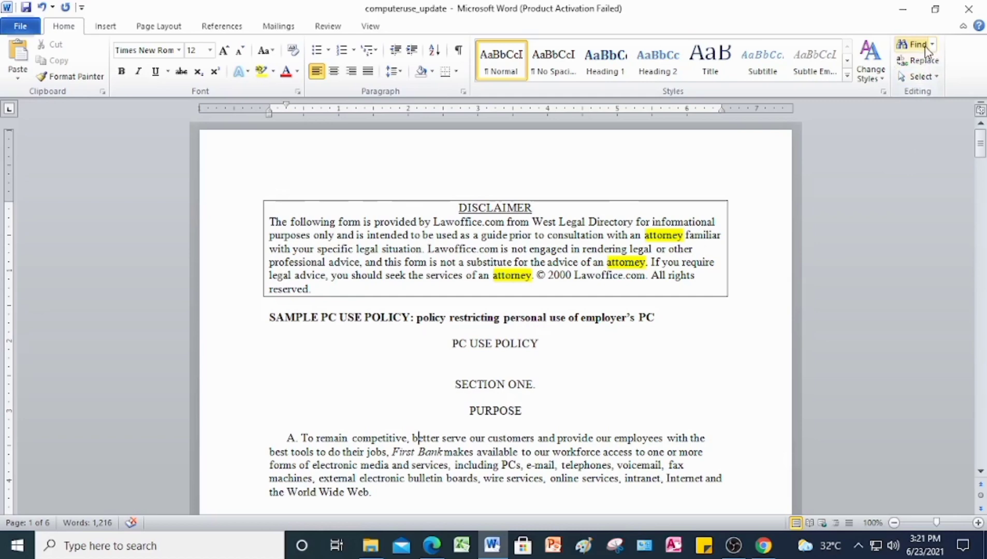
{"action": "left_click", "coordinate": [921, 60]}
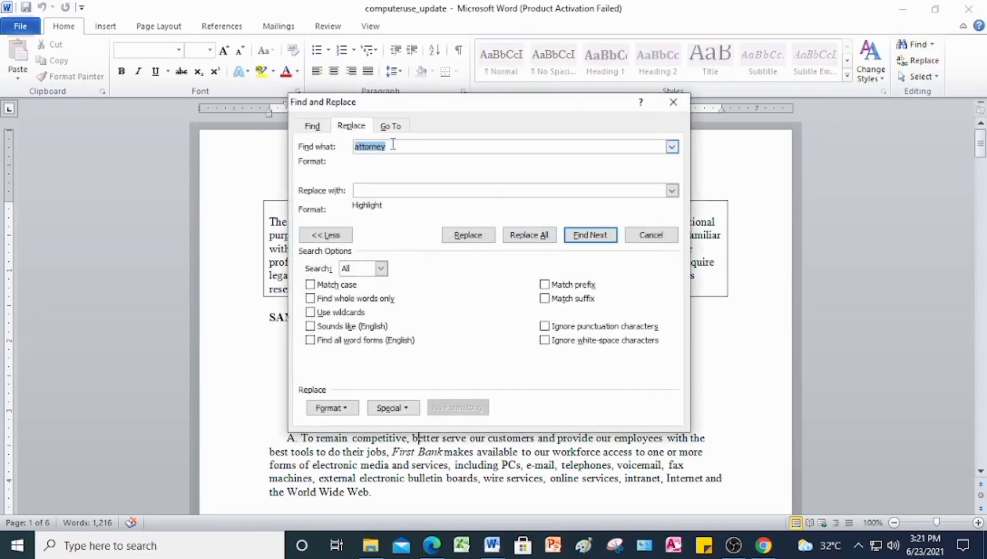
{"action": "key", "text": "BackSpace"}
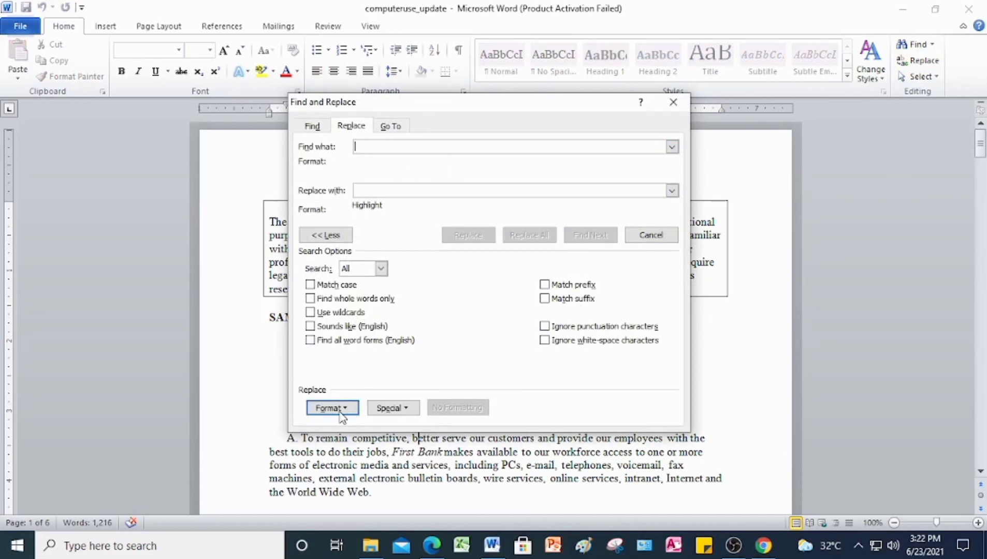
{"action": "left_click", "coordinate": [384, 410]}
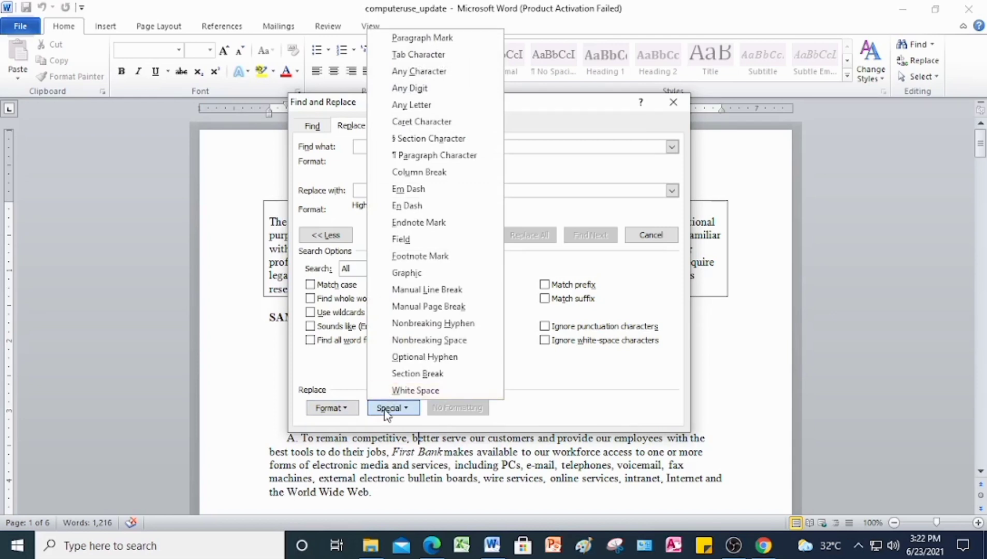
{"action": "left_click", "coordinate": [565, 104]}
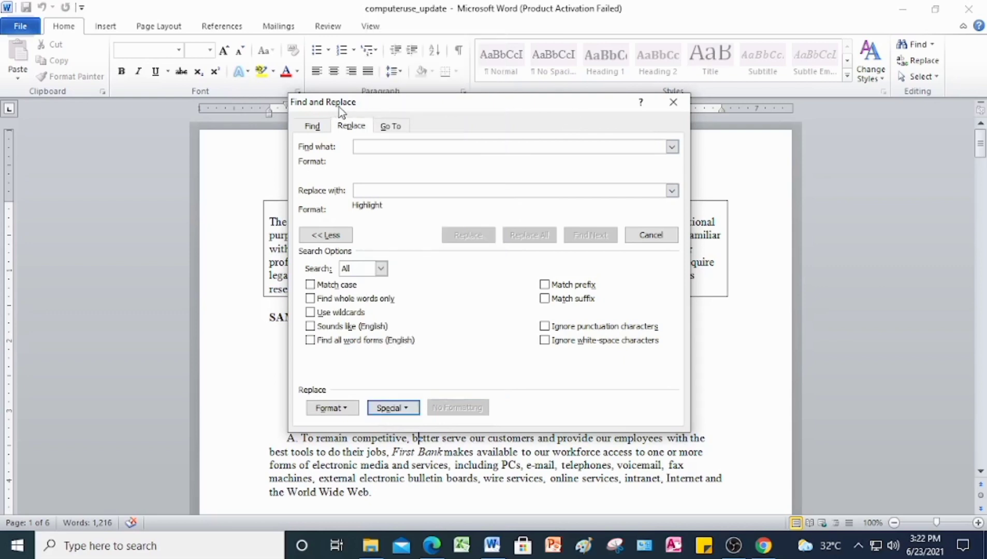
{"action": "left_click", "coordinate": [407, 412]}
{"action": "left_click", "coordinate": [413, 40]}
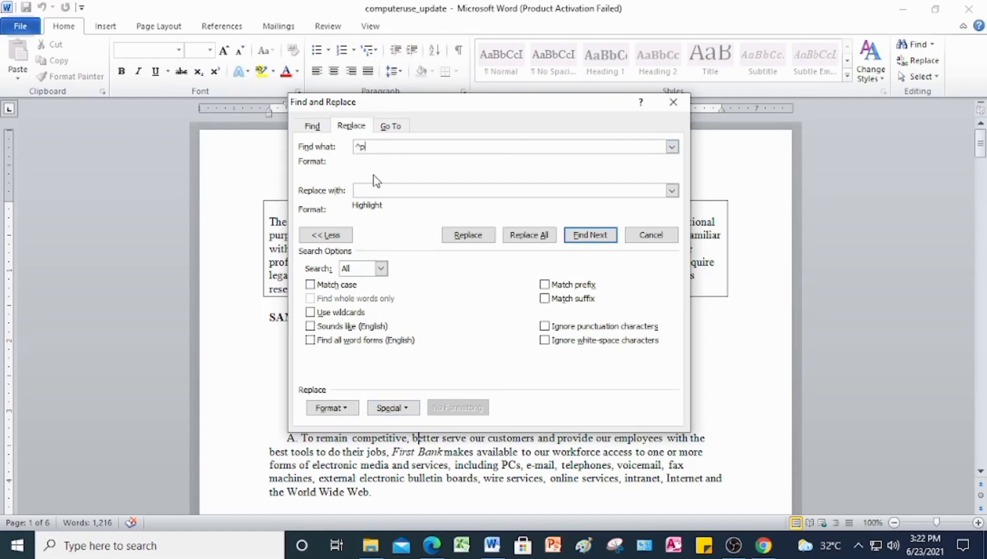
- Set the replacement to the special Manual Line Break (^l)
{"action": "left_click", "coordinate": [384, 192]}
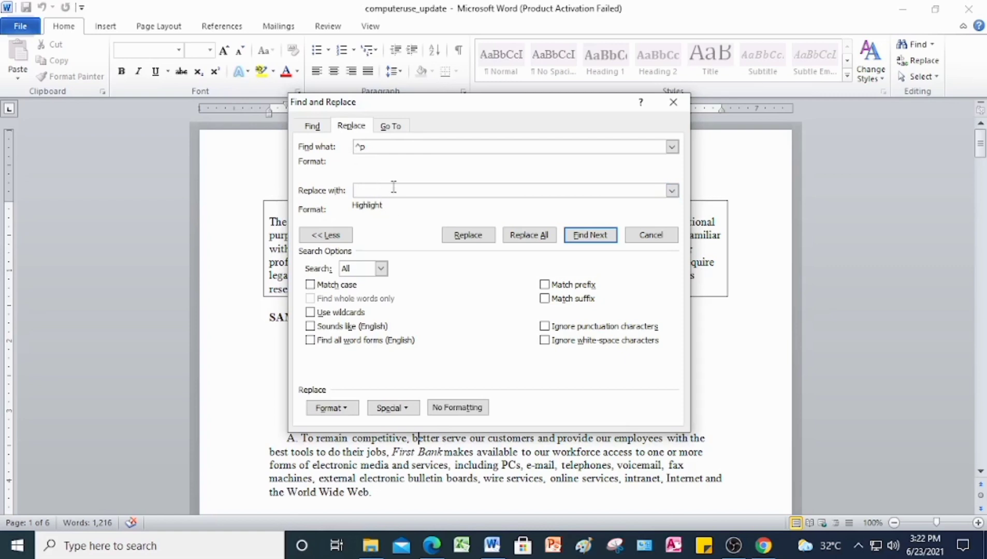
{"action": "left_click", "coordinate": [392, 409]}
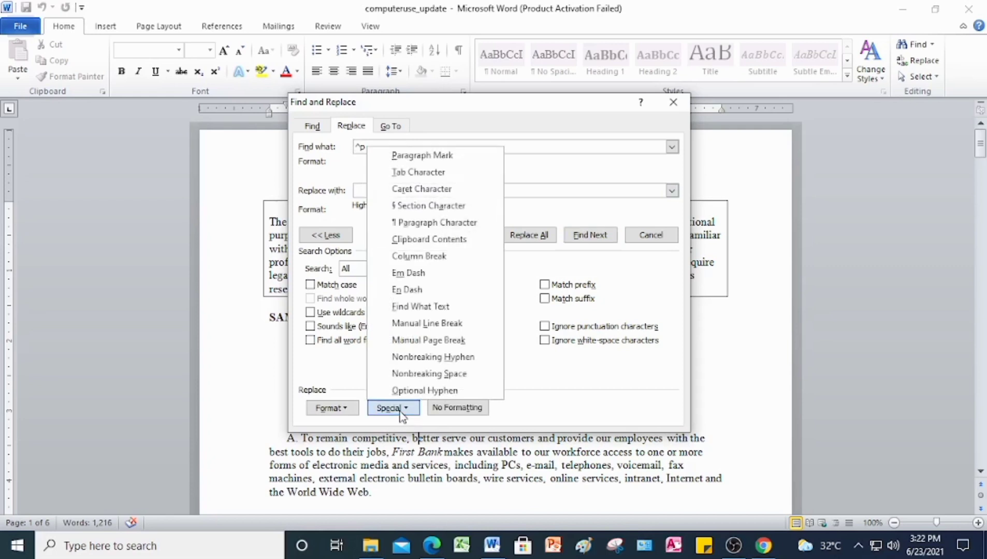
{"action": "left_click", "coordinate": [434, 328]}
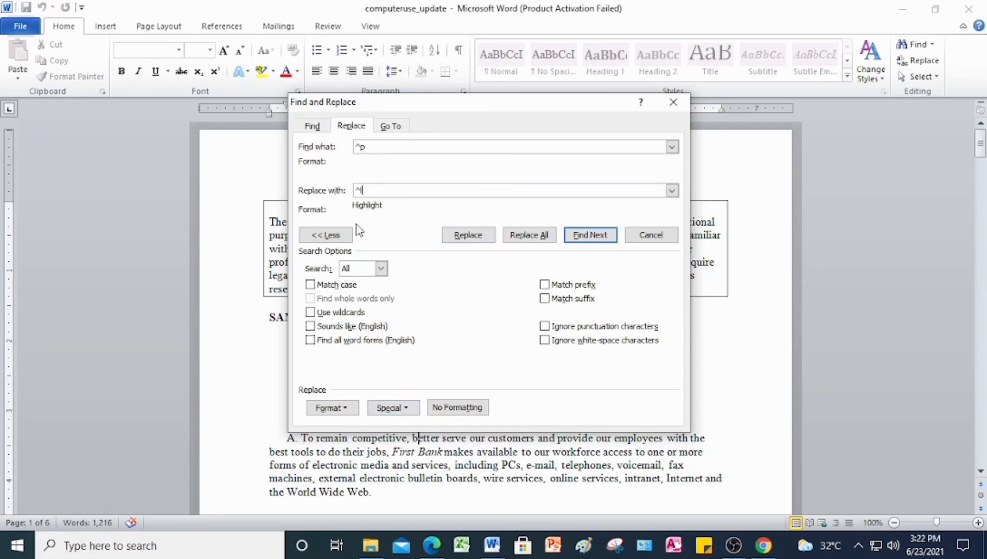
{"action": "left_click", "coordinate": [344, 407]}
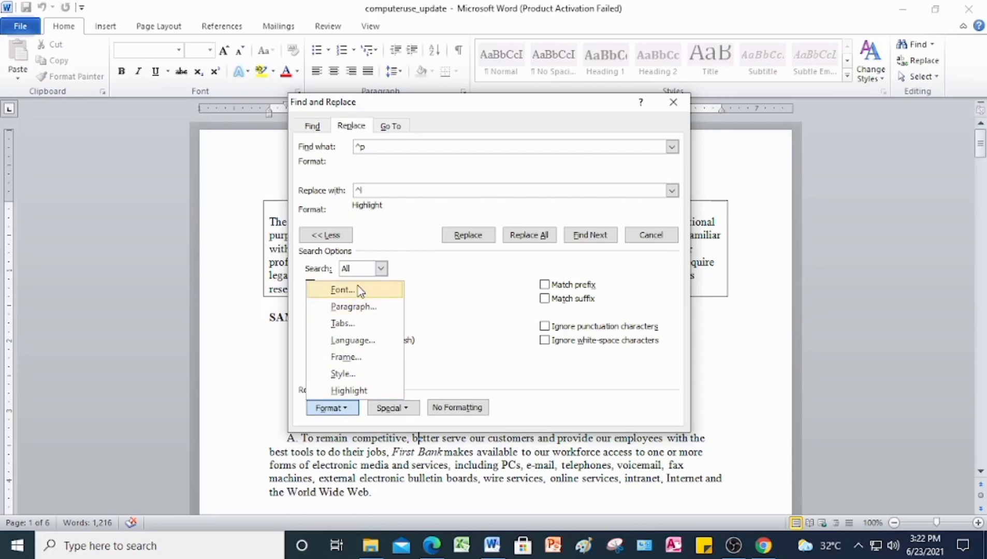
{"action": "left_click", "coordinate": [343, 290]}
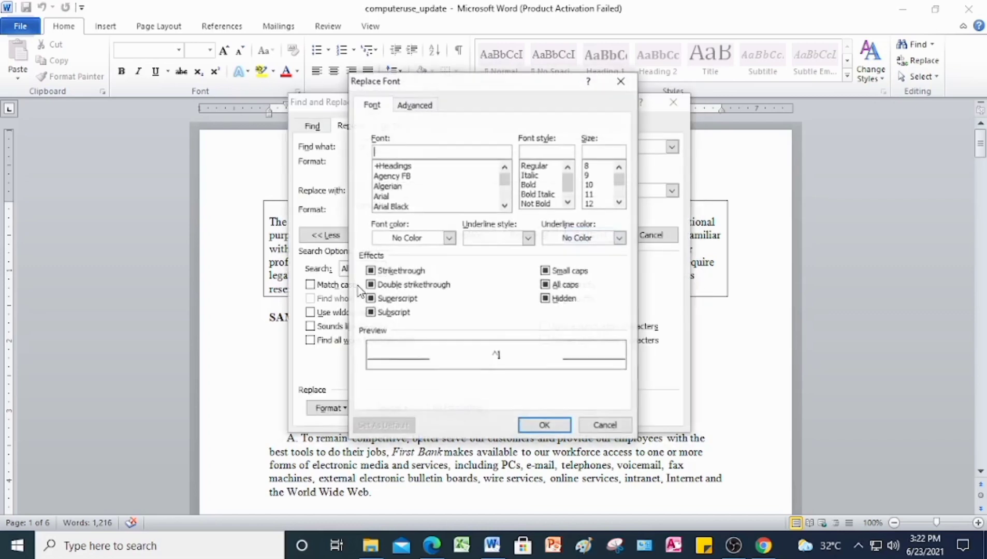
{"action": "left_click", "coordinate": [627, 82]}
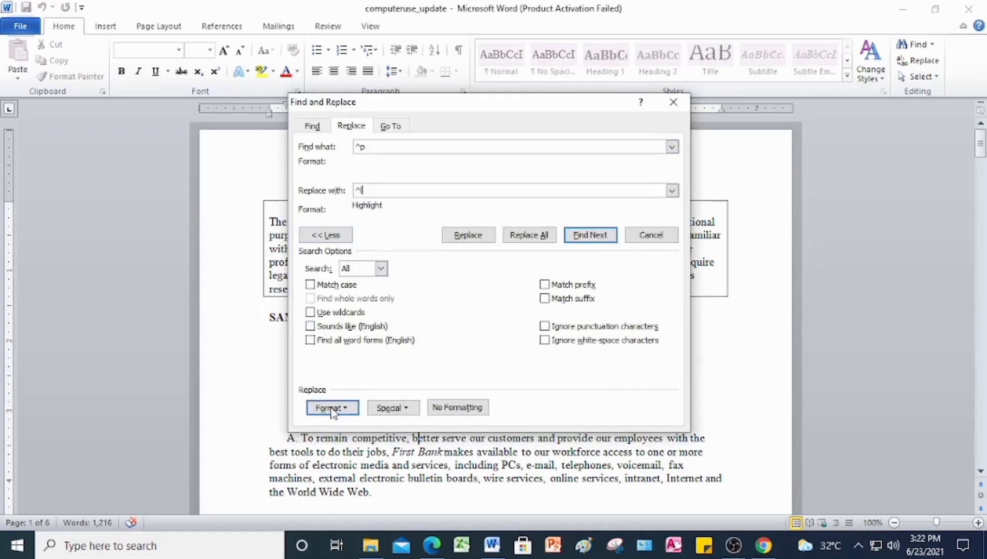
- Remove the Highlight format from the replacement and replace all paragraph marks in the document with manual line breaks
{"action": "left_click", "coordinate": [456, 408]}
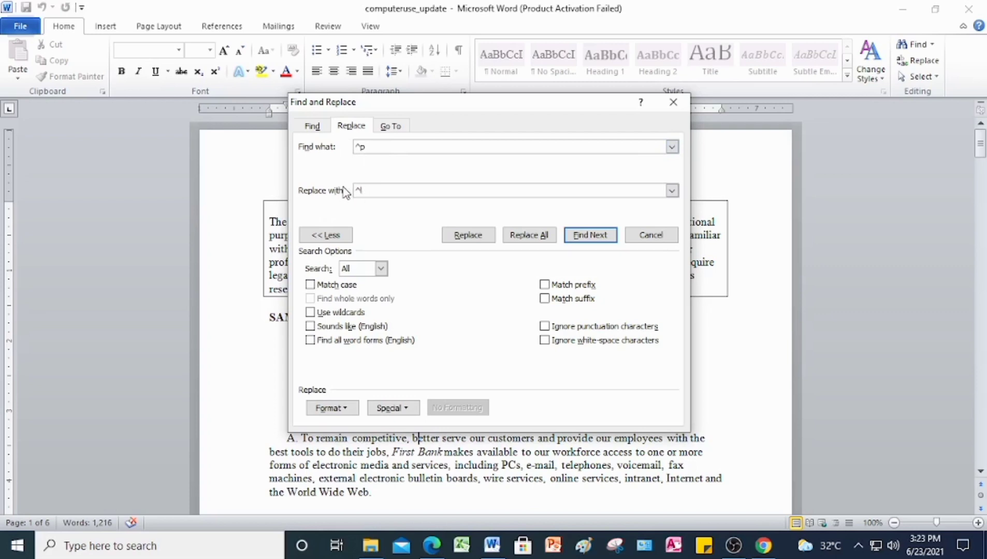
{"action": "left_click", "coordinate": [523, 237]}
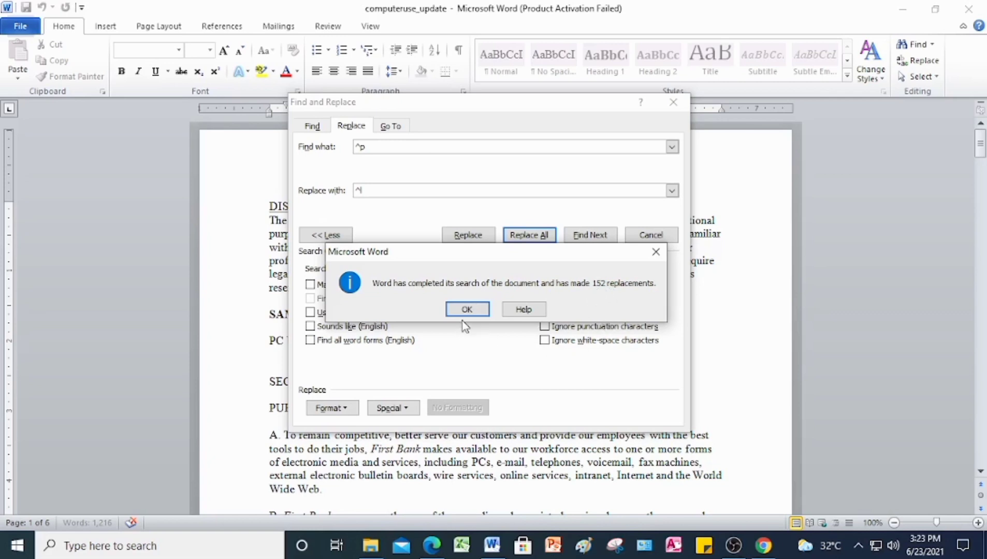
{"action": "left_click", "coordinate": [468, 309]}
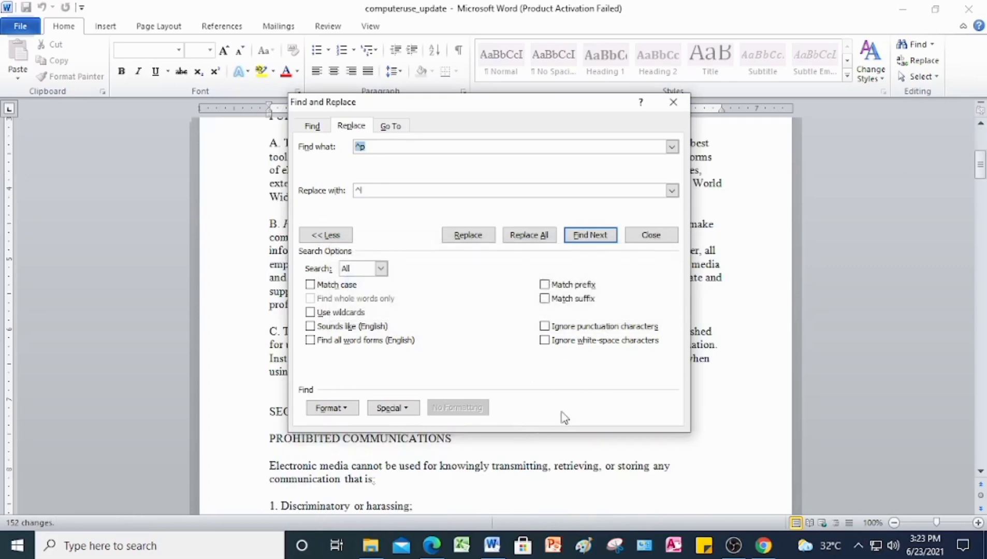
{"action": "left_click", "coordinate": [647, 236]}
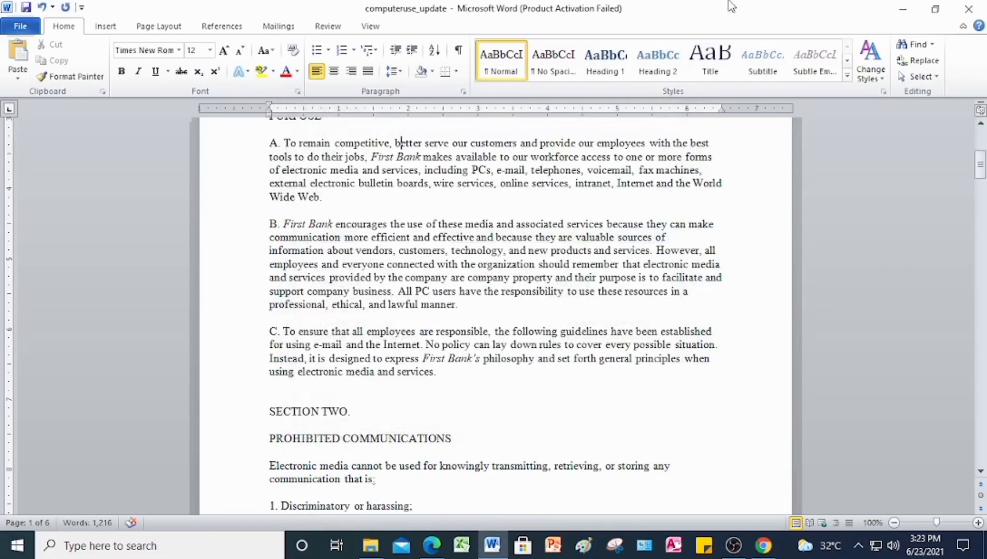
- Show the formatting marks and check the line breaks from the beginning of the document
{"action": "left_click", "coordinate": [459, 50]}
{"action": "scroll", "coordinate": [502, 277], "scroll_direction": "up", "scroll_amount": 6}
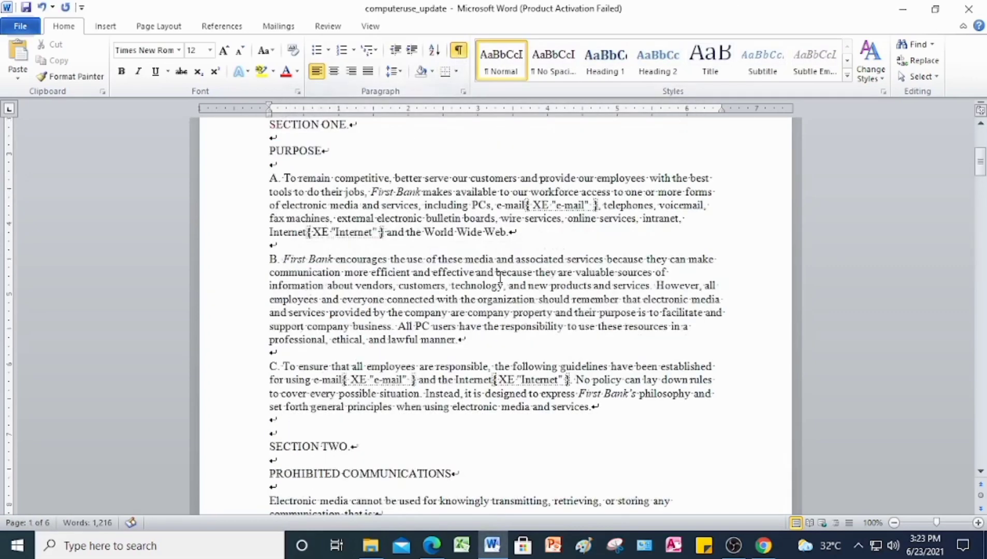
{"action": "scroll", "coordinate": [317, 173], "scroll_direction": "up", "scroll_amount": 3}
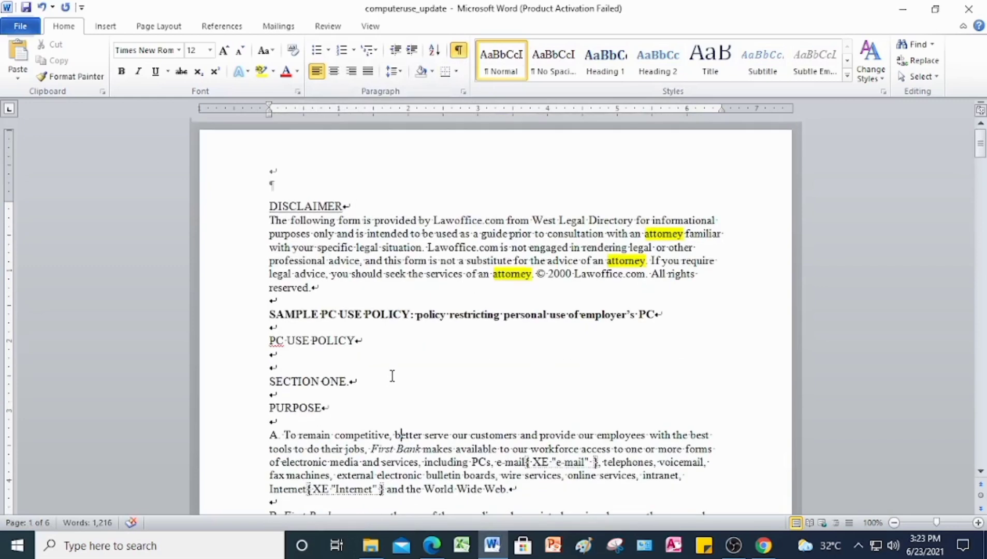
- Undo and redo the replacement to compare paragraph marks with line breaks, and inspect the marks across the first pages
{"action": "key", "text": "ctrl+z"}
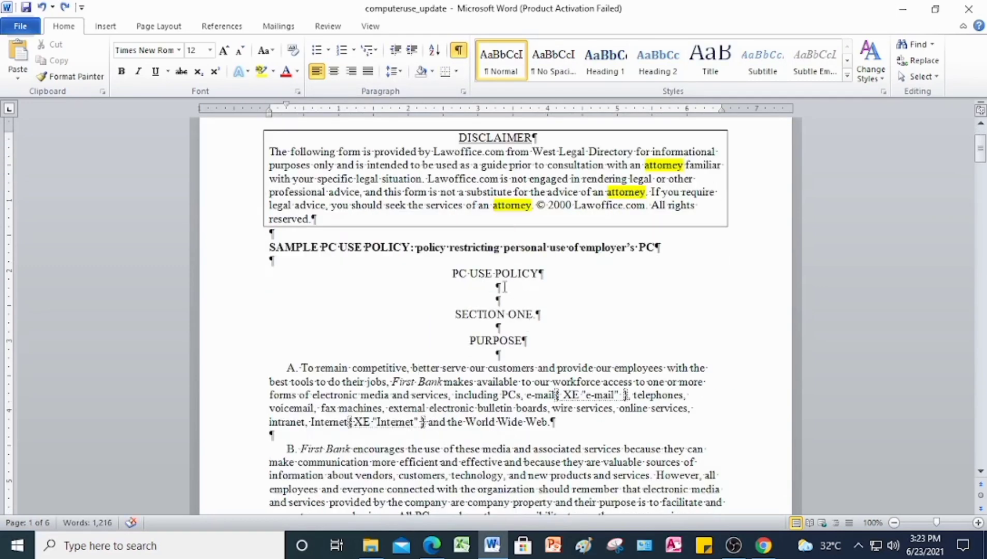
{"action": "left_click", "coordinate": [513, 288]}
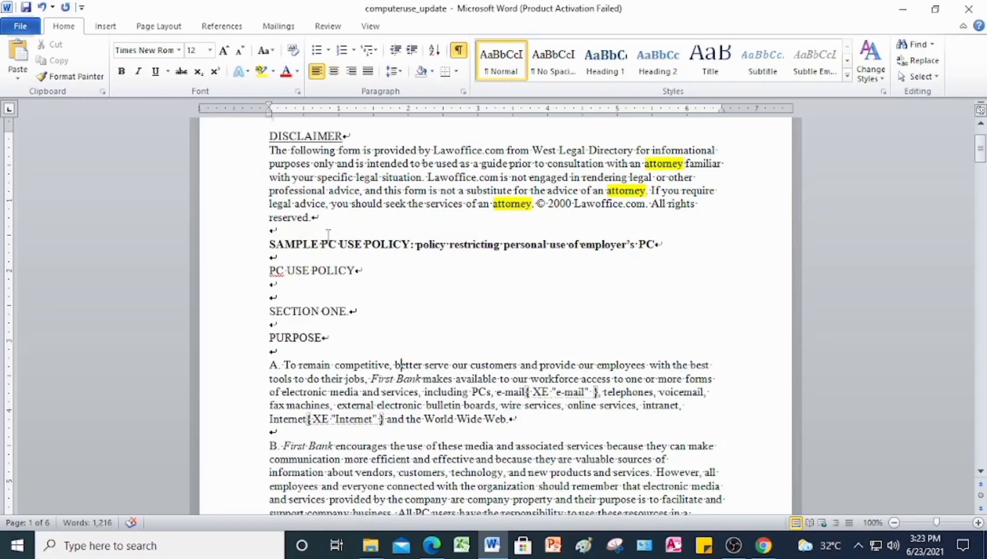
{"action": "double_click", "coordinate": [270, 230]}
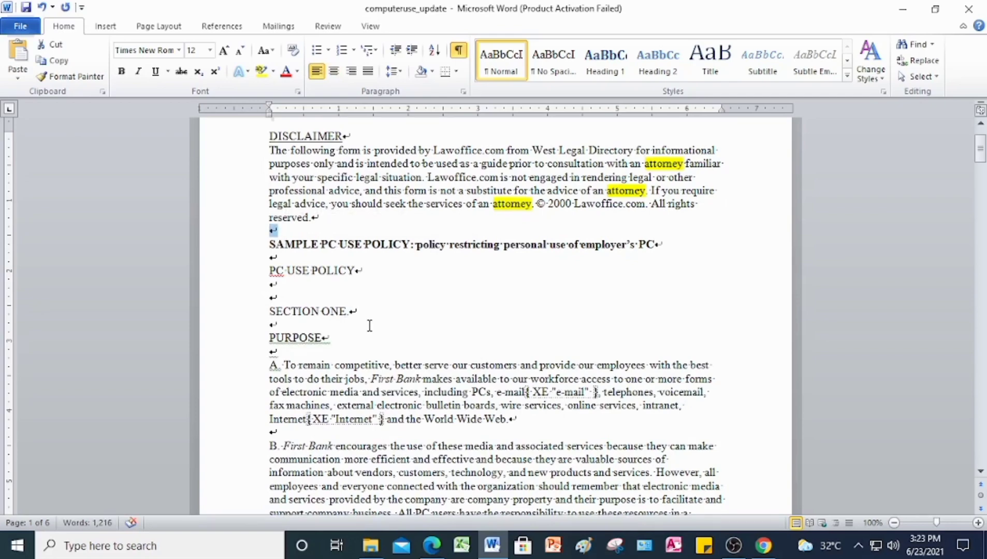
{"action": "scroll", "coordinate": [370, 326], "scroll_direction": "down", "scroll_amount": 12}
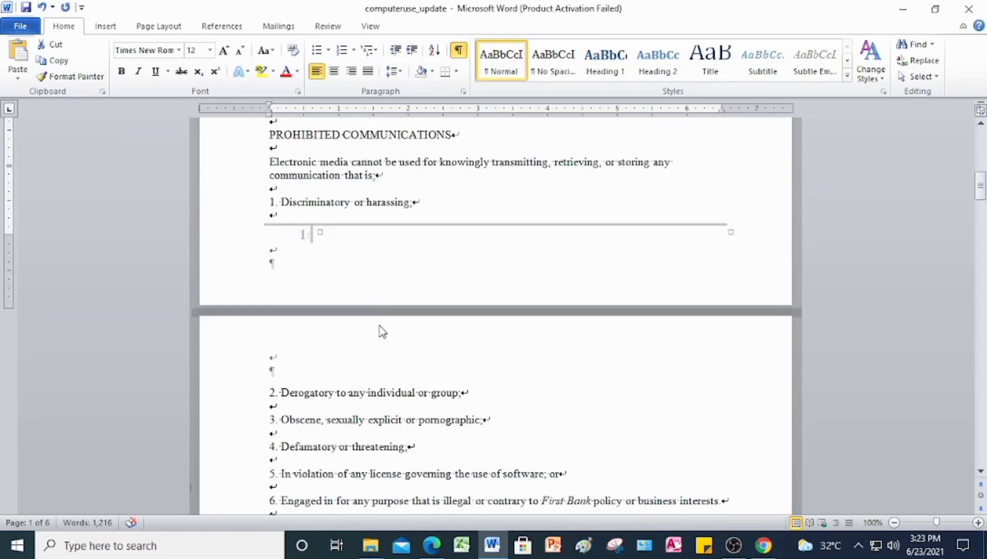
{"action": "scroll", "coordinate": [382, 327], "scroll_direction": "down", "scroll_amount": 4}
{"action": "scroll", "coordinate": [385, 326], "scroll_direction": "up", "scroll_amount": 15}
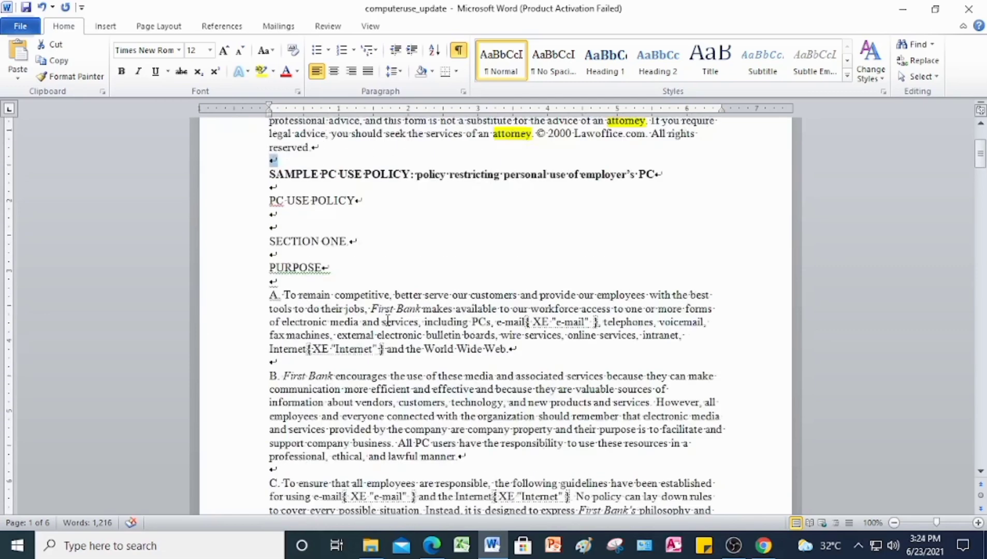
{"action": "scroll", "coordinate": [388, 322], "scroll_direction": "up", "scroll_amount": 1}
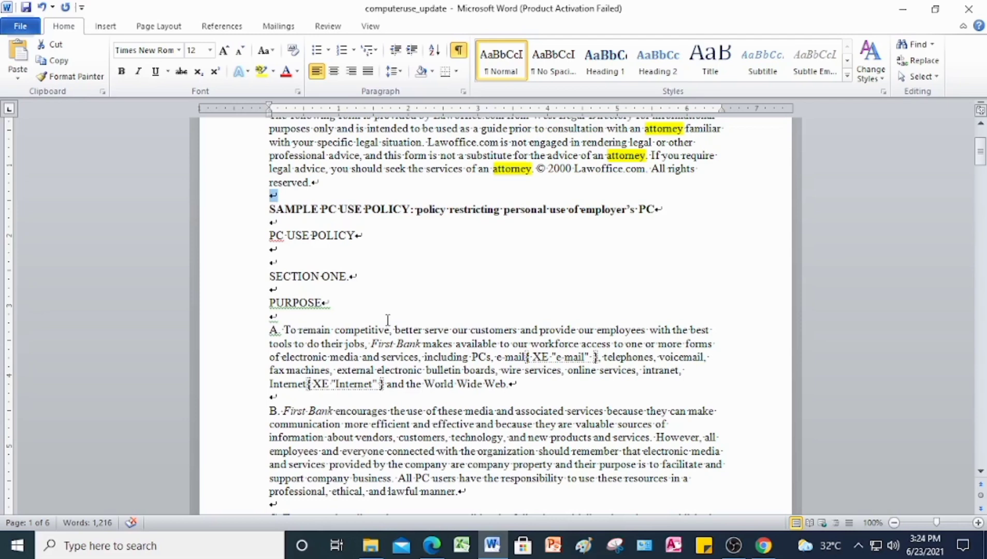
- Search the document for "section" and go to the match at SECTION ONE
{"action": "left_click", "coordinate": [917, 44]}
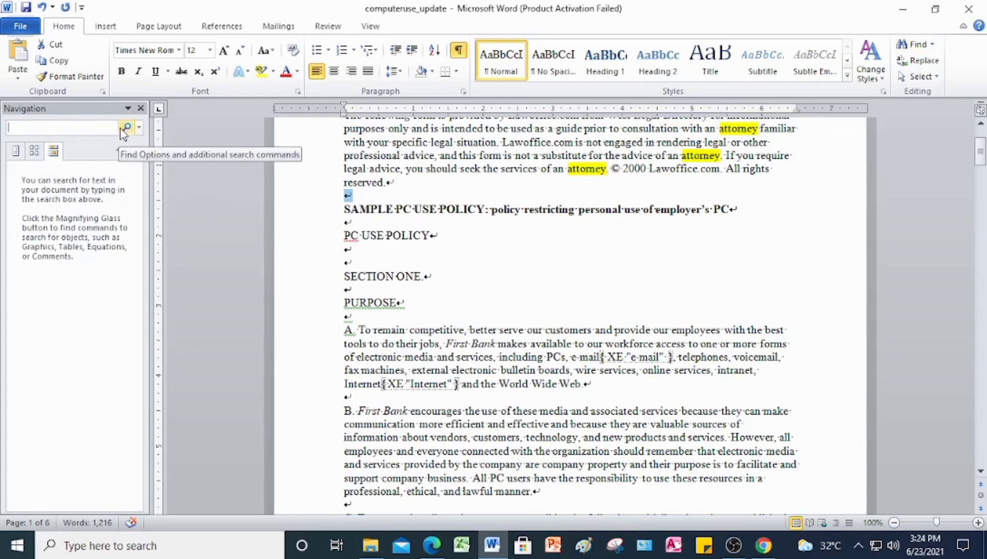
{"action": "left_click", "coordinate": [76, 129]}
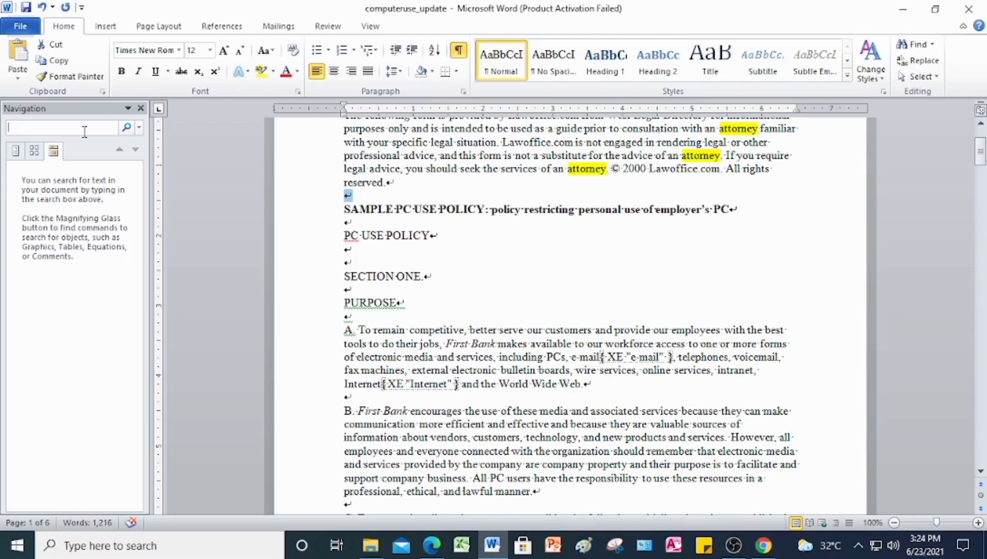
{"action": "type", "text": "sectio"}
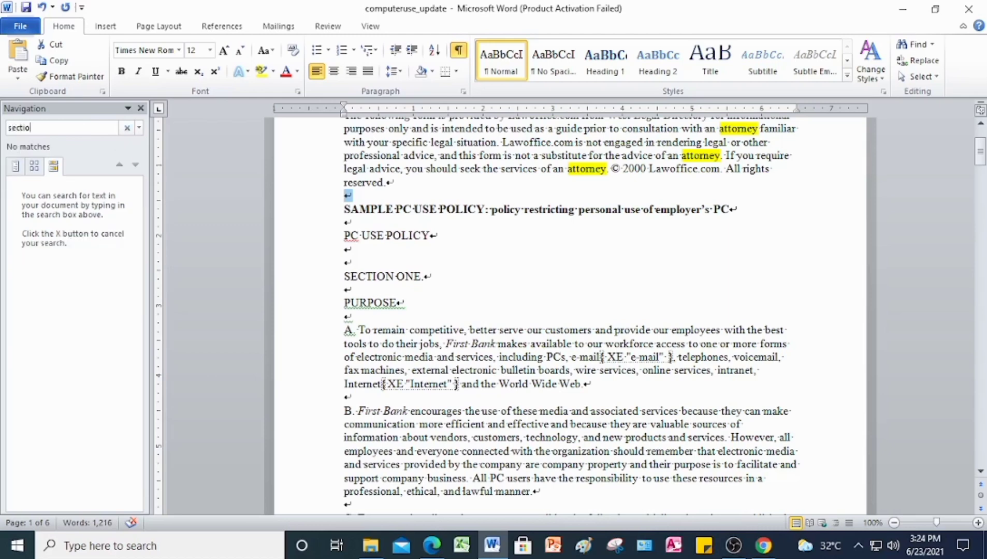
{"action": "type", "text": "m"}
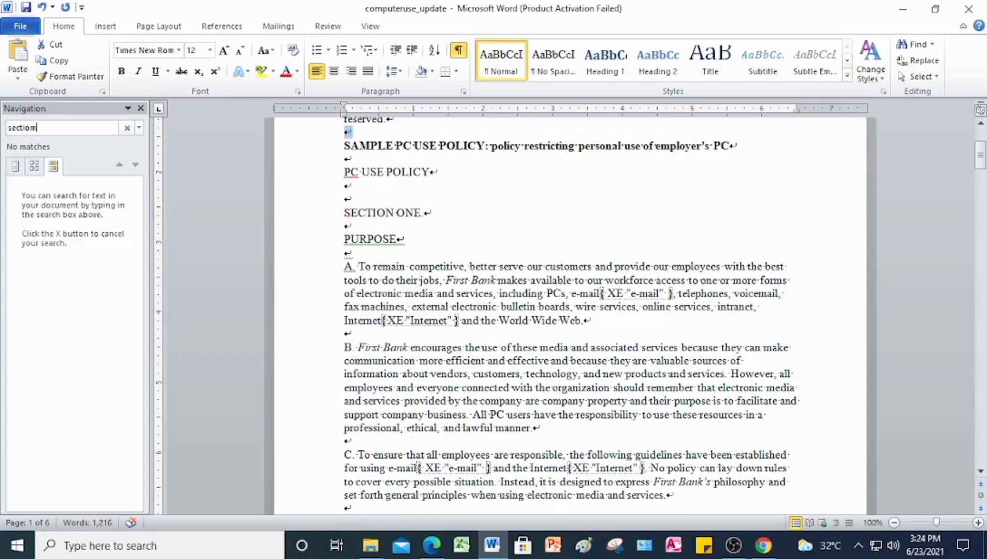
{"action": "key", "text": "BackSpace"}
{"action": "type", "text": "n"}
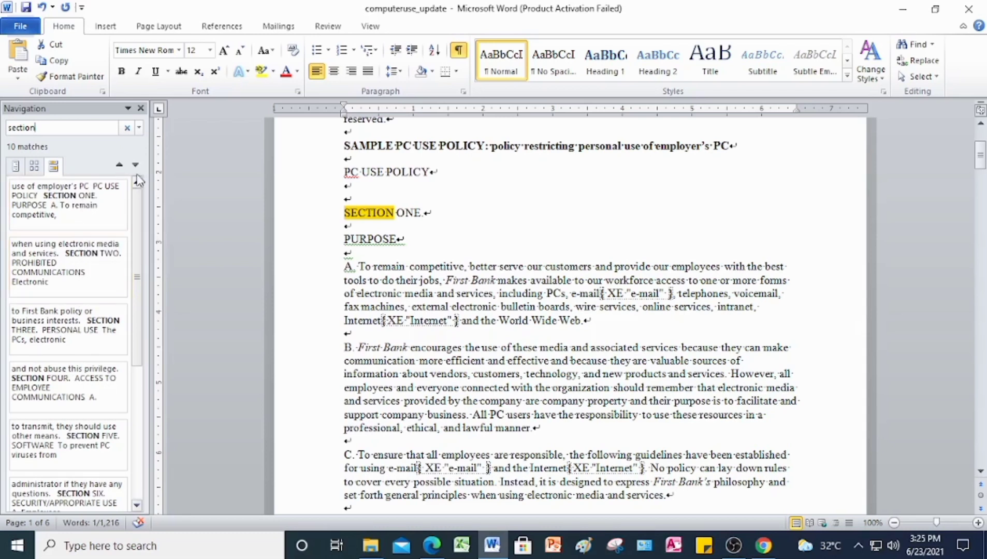
{"action": "left_click", "coordinate": [88, 211]}
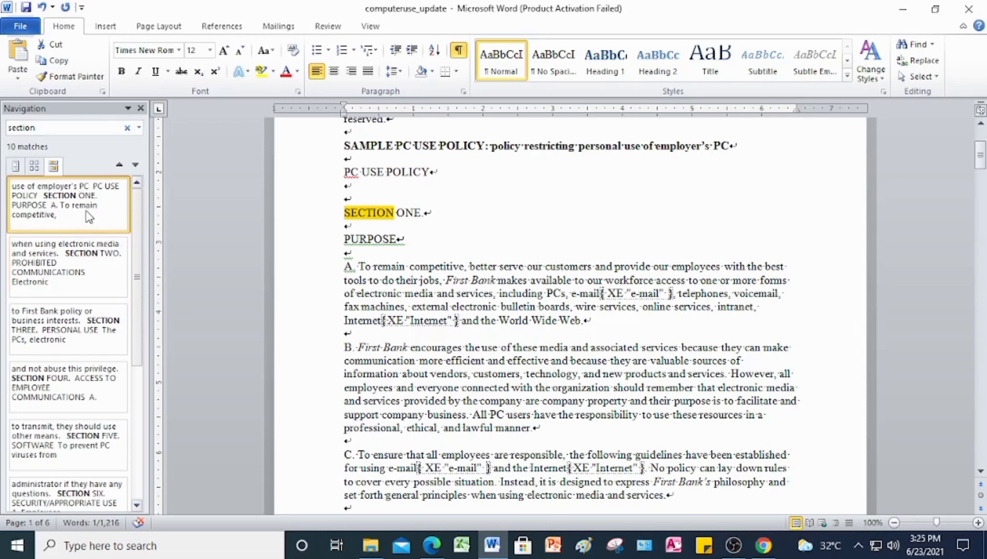
- Go through the "section" matches at SECTION TWO, SECTION THREE and SECTION FOUR
{"action": "left_click", "coordinate": [80, 296]}
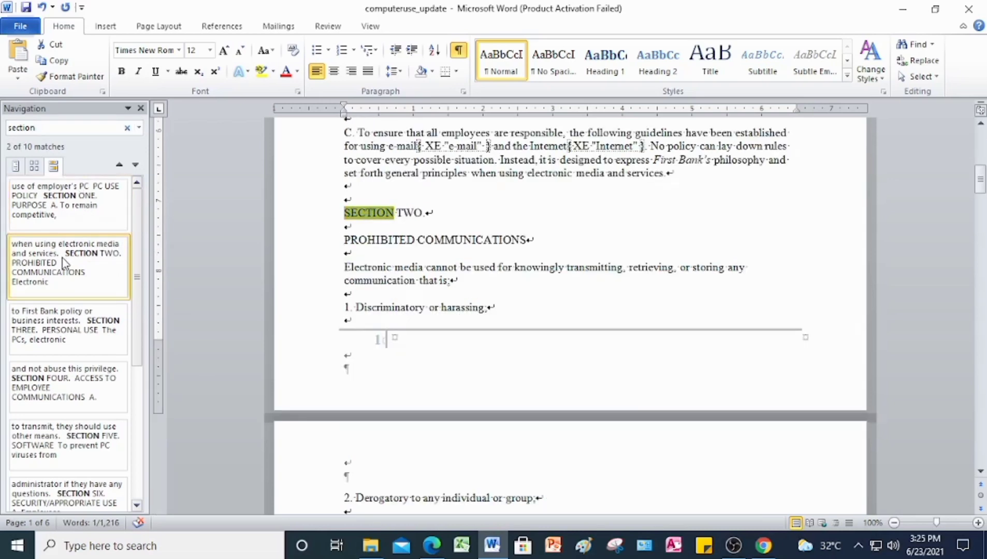
{"action": "left_click", "coordinate": [80, 339]}
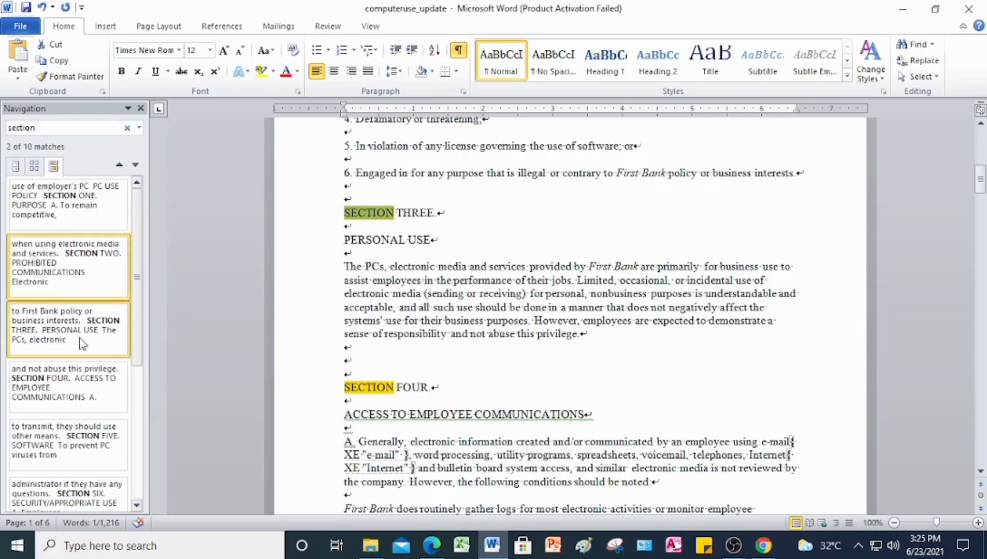
{"action": "left_click", "coordinate": [120, 368]}
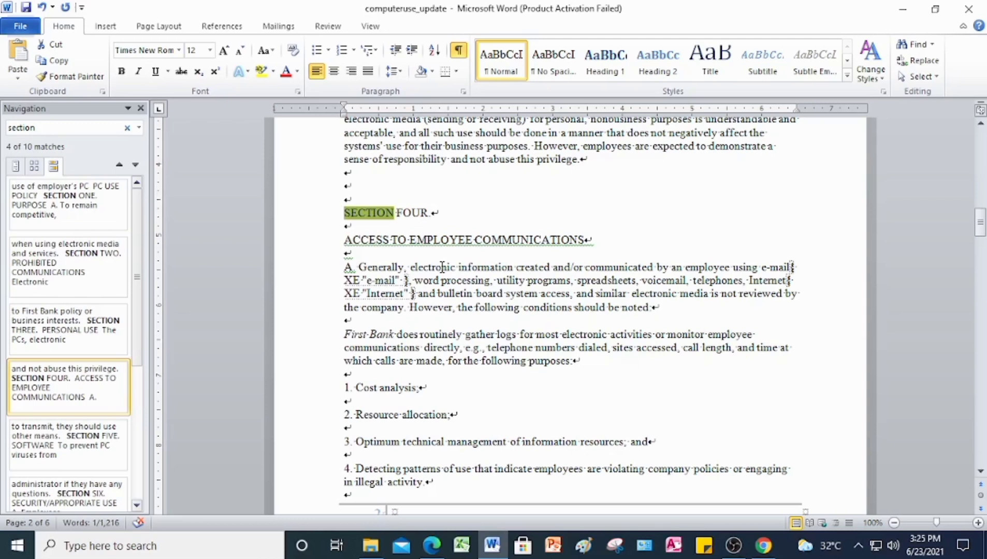
- Switch the search results to page thumbnails and view the Find Options without changing them
{"action": "left_click", "coordinate": [35, 170]}
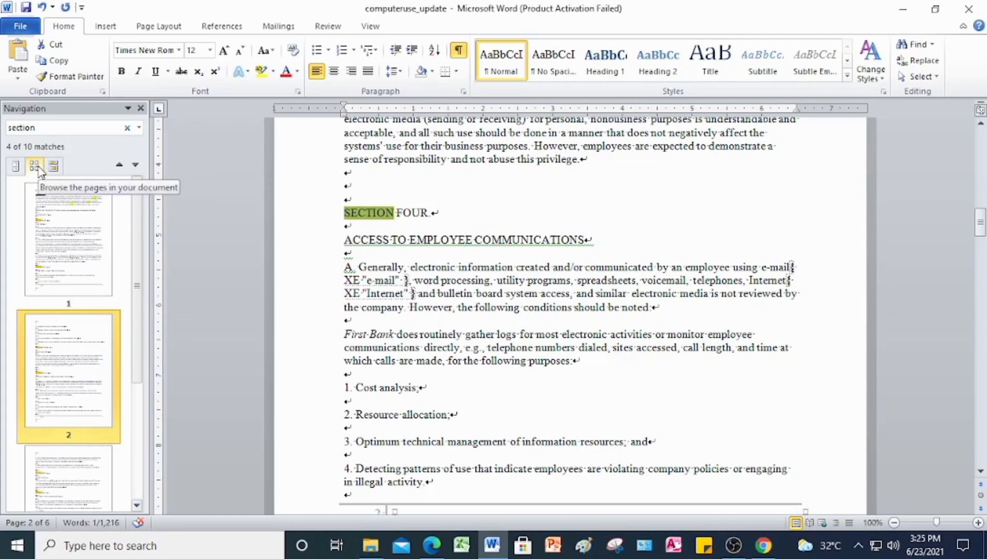
{"action": "left_click", "coordinate": [139, 128]}
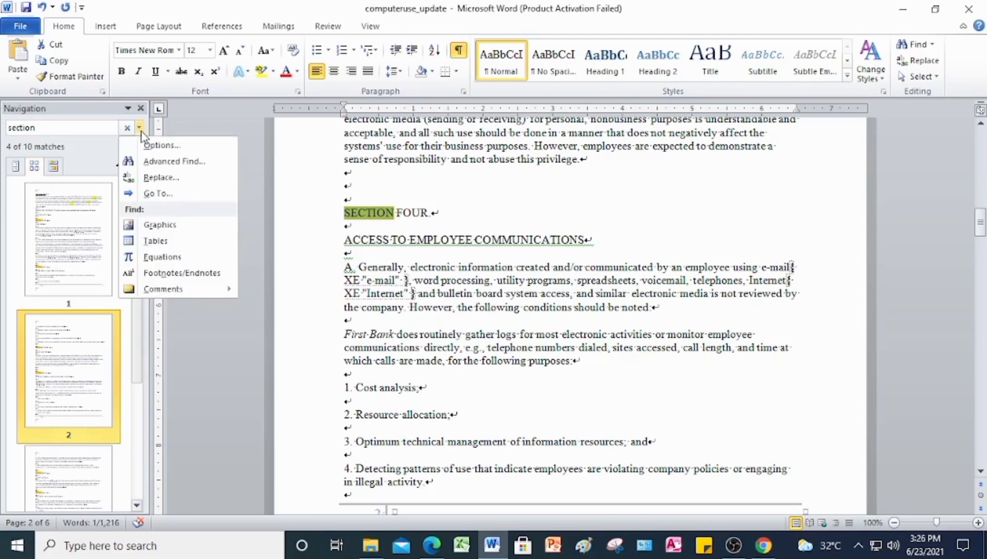
{"action": "left_click", "coordinate": [152, 146]}
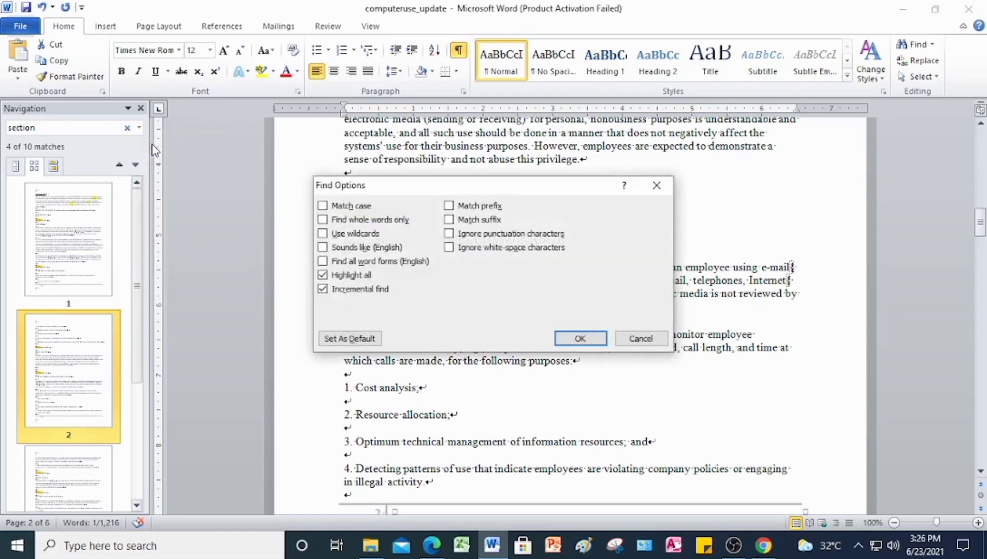
{"action": "left_click", "coordinate": [658, 185]}
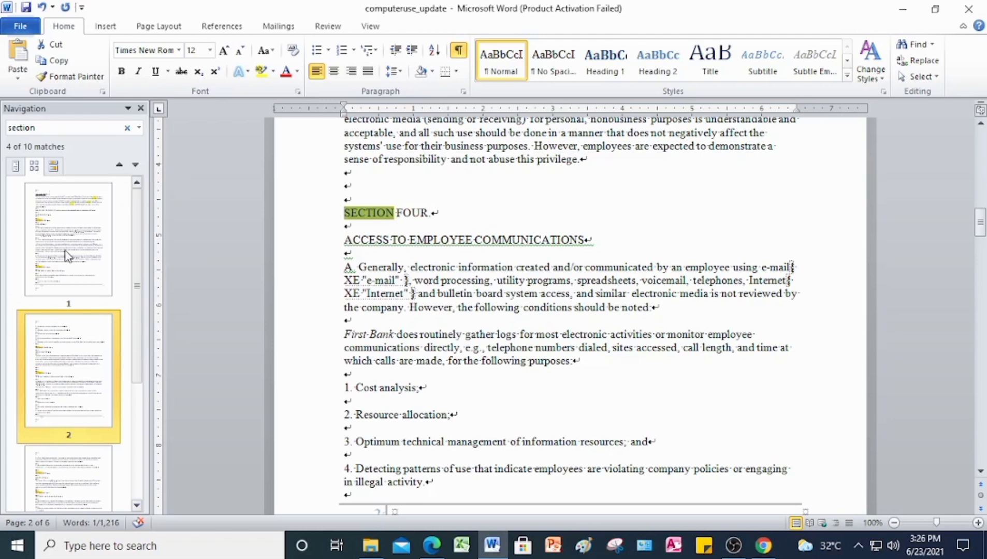
- Go to page 4 through its thumbnail and select the next "section" match at SECTION SEVEN
{"action": "scroll", "coordinate": [66, 256], "scroll_direction": "down", "scroll_amount": 3}
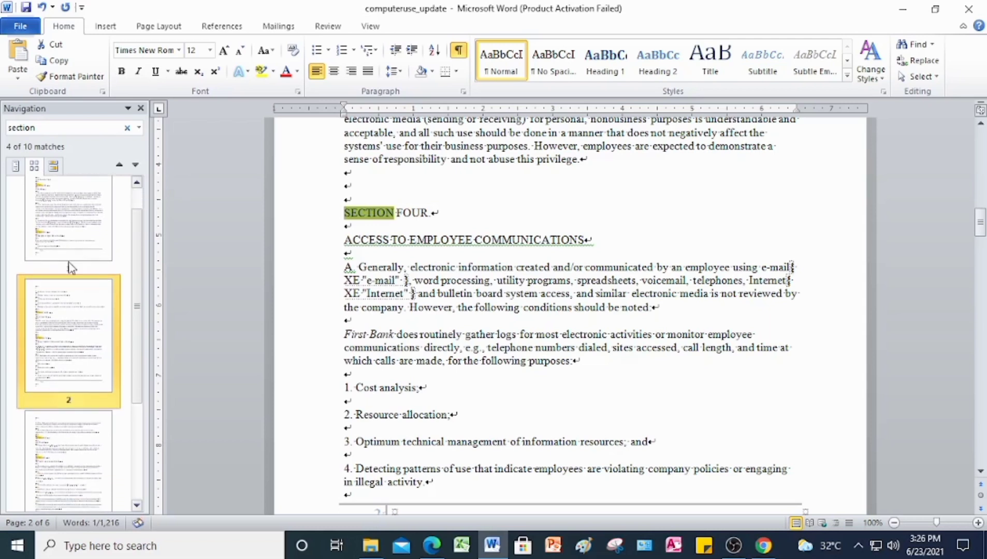
{"action": "scroll", "coordinate": [72, 296], "scroll_direction": "down", "scroll_amount": 4}
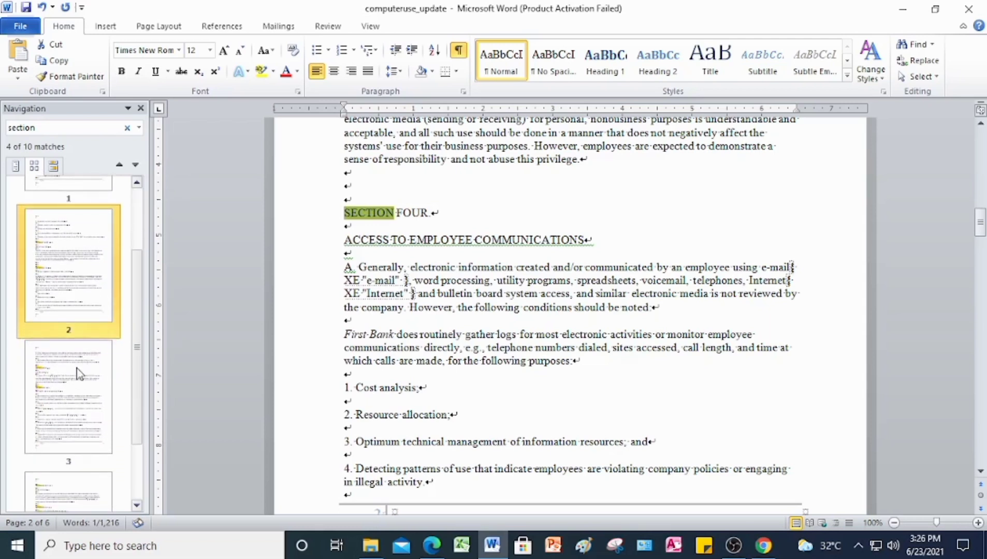
{"action": "scroll", "coordinate": [86, 376], "scroll_direction": "down", "scroll_amount": 5}
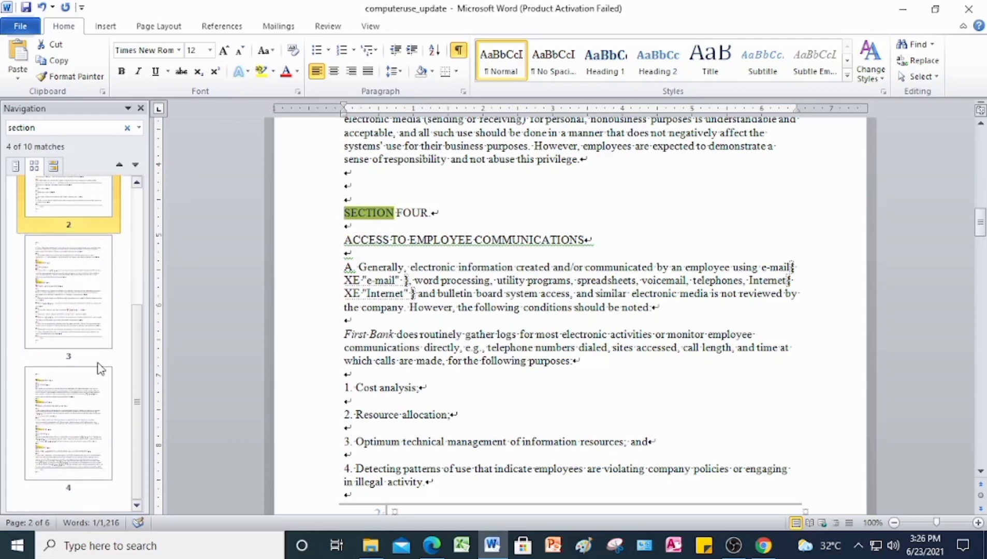
{"action": "left_click", "coordinate": [73, 395]}
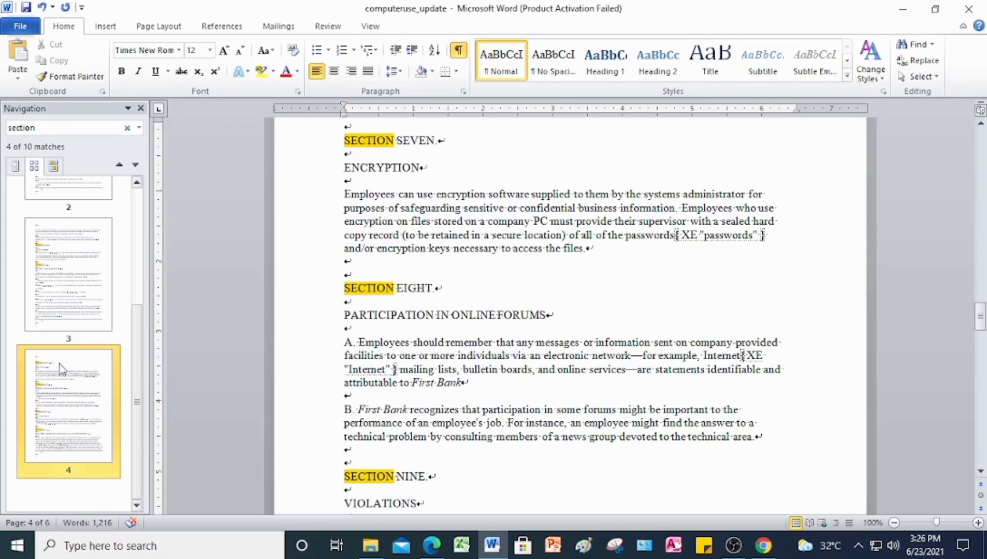
{"action": "left_click", "coordinate": [136, 165]}
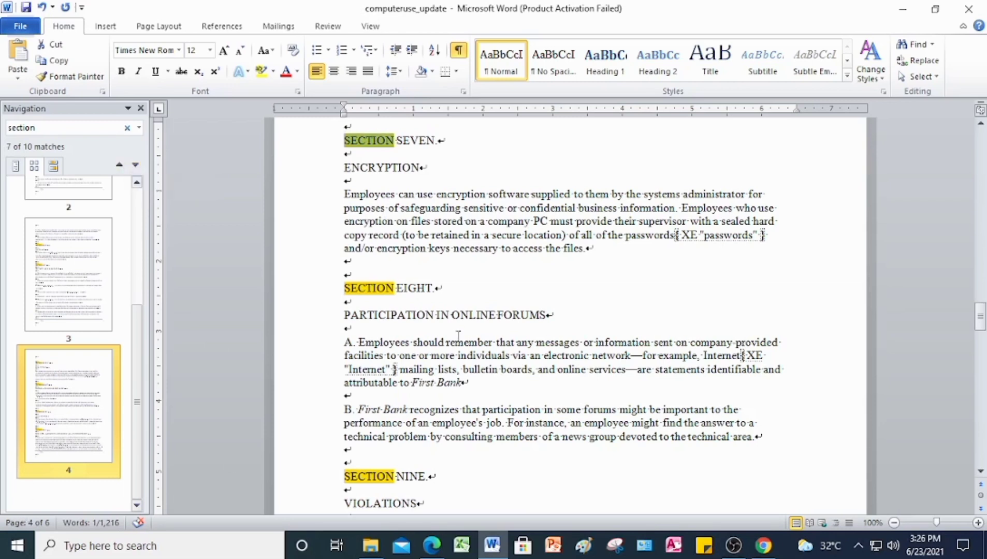
{"action": "scroll", "coordinate": [448, 333], "scroll_direction": "down", "scroll_amount": 1}
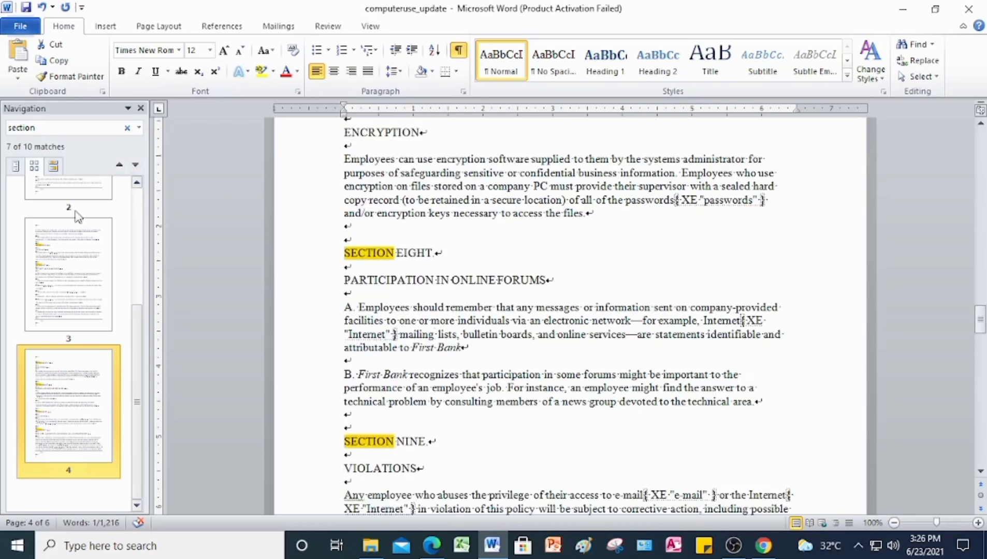
- Clear the "section" search and add the line number to the status bar
{"action": "left_click", "coordinate": [127, 127]}
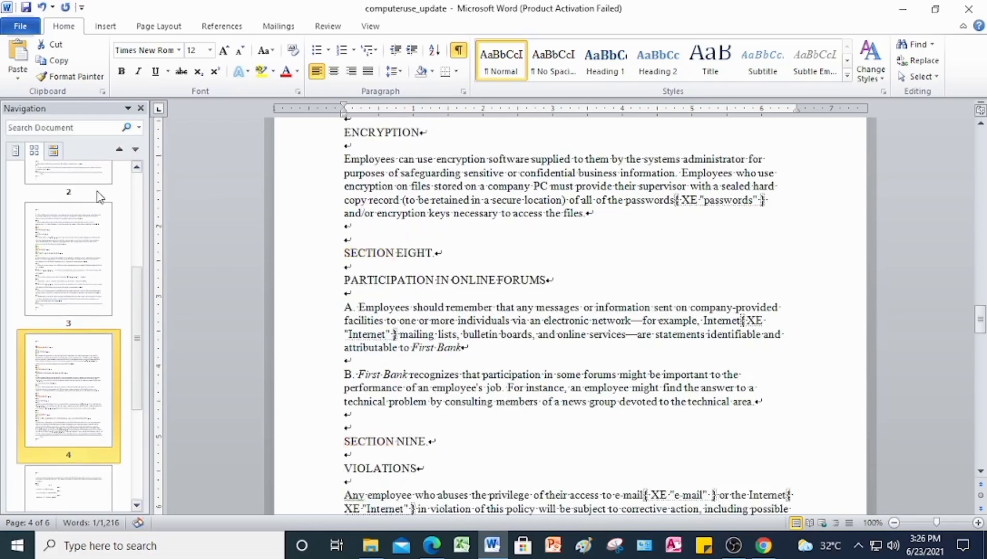
{"action": "left_click", "coordinate": [139, 130]}
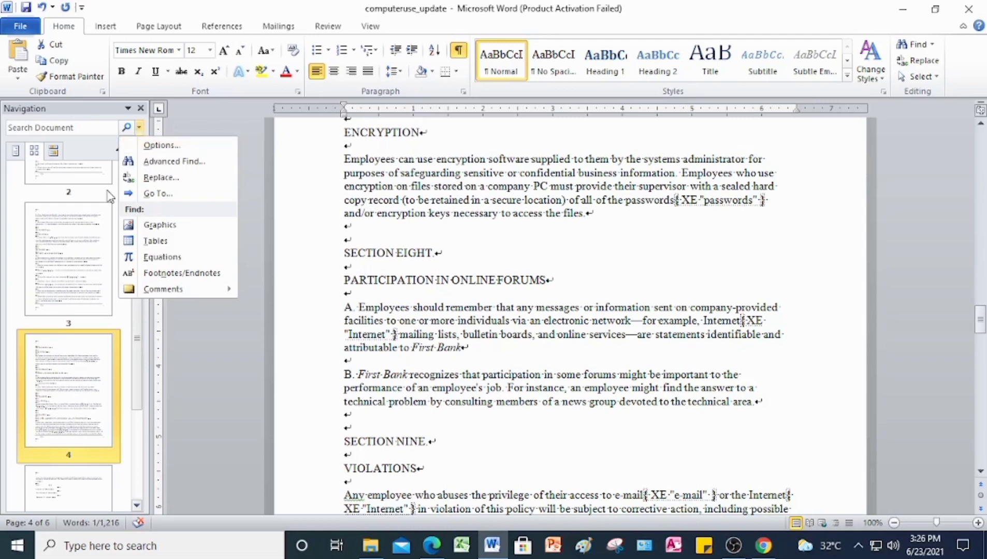
{"action": "left_click", "coordinate": [86, 426]}
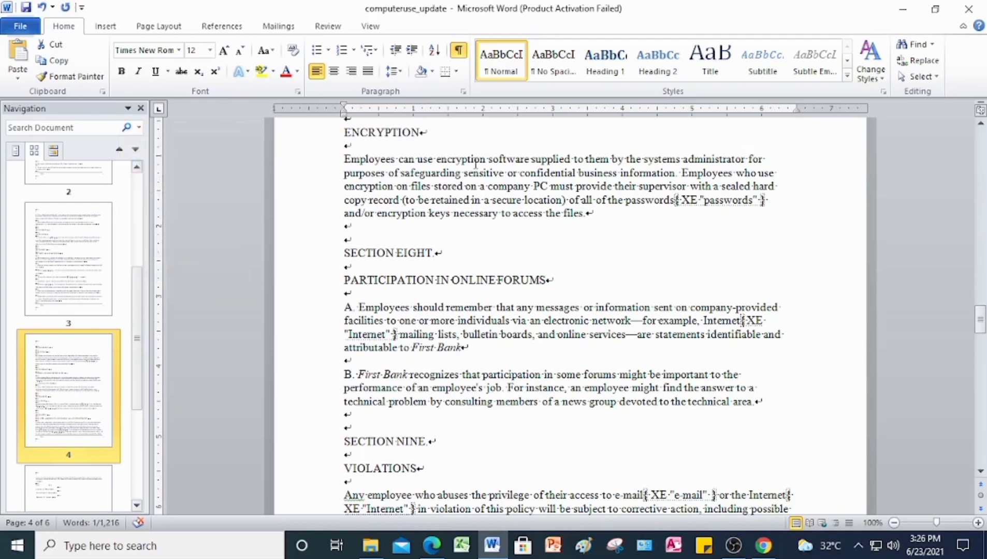
{"action": "right_click", "coordinate": [199, 527]}
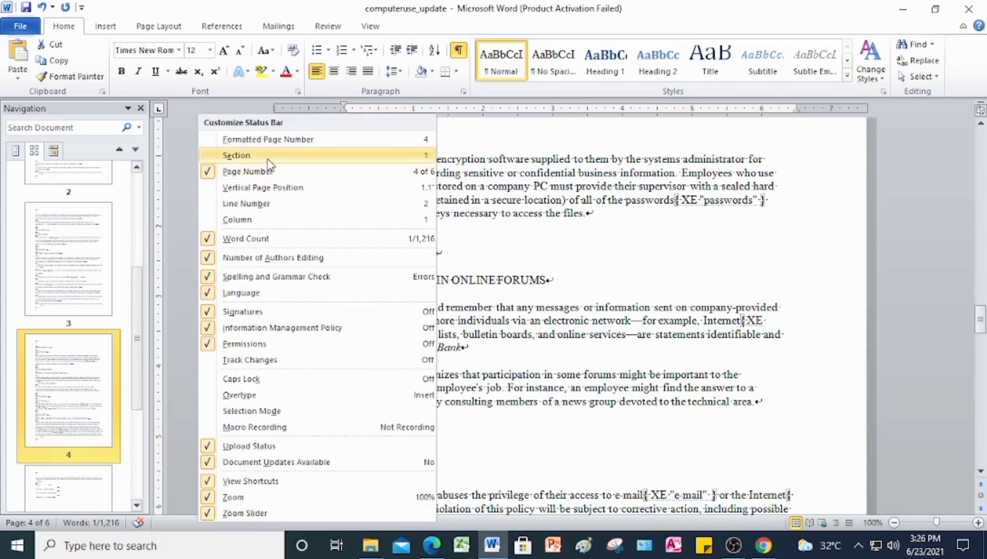
{"action": "left_click", "coordinate": [261, 207]}
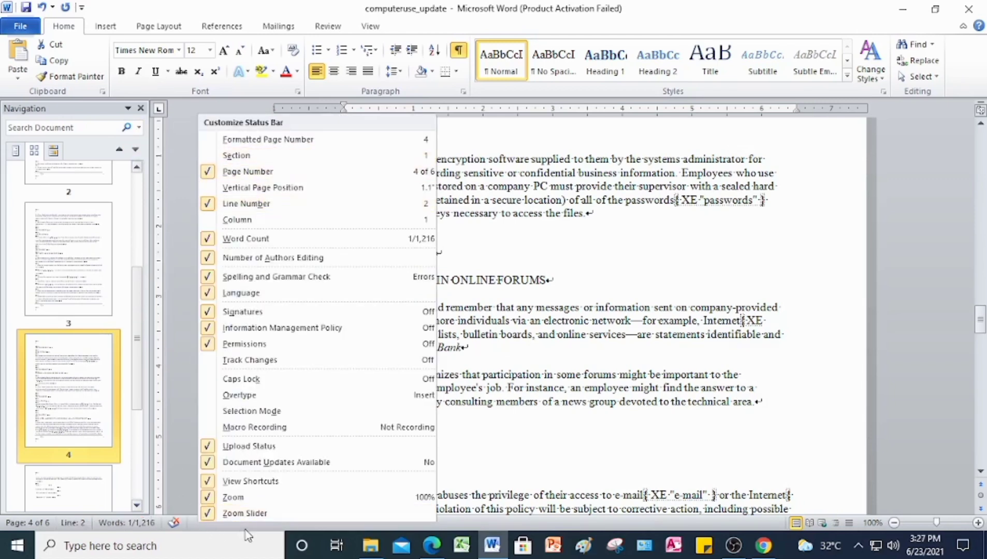
- Use Go To to jump to line 25 of the document
{"action": "left_click", "coordinate": [77, 523]}
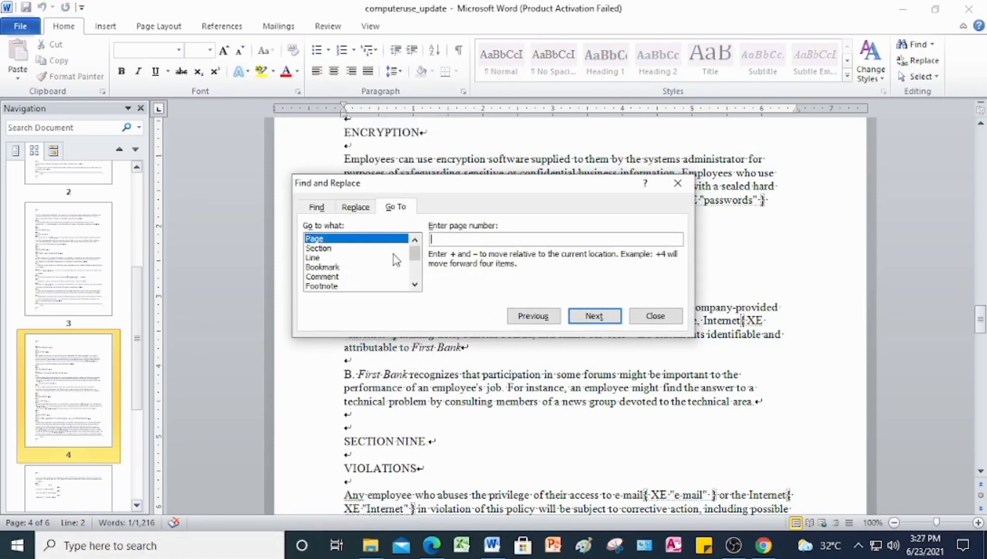
{"action": "left_click", "coordinate": [337, 258]}
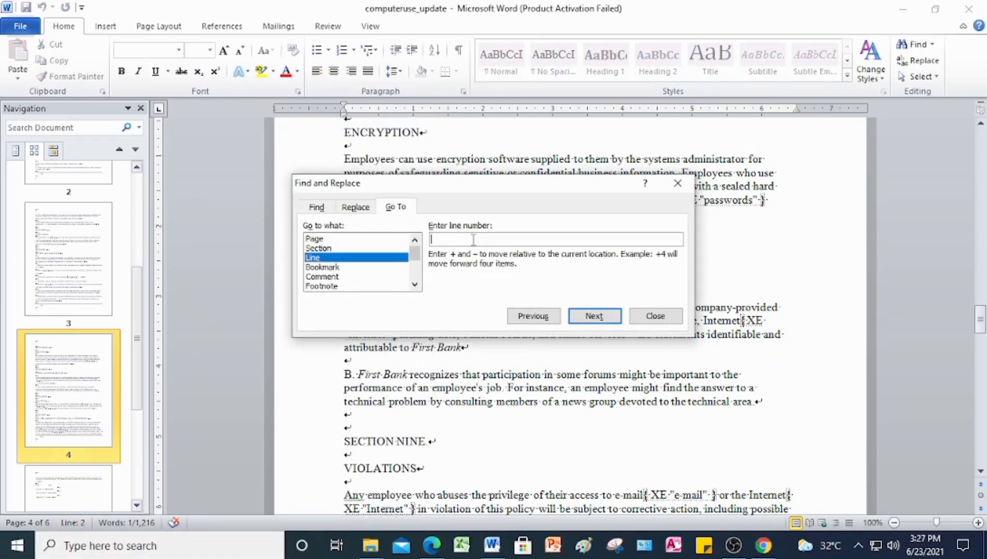
{"action": "type", "text": "25"}
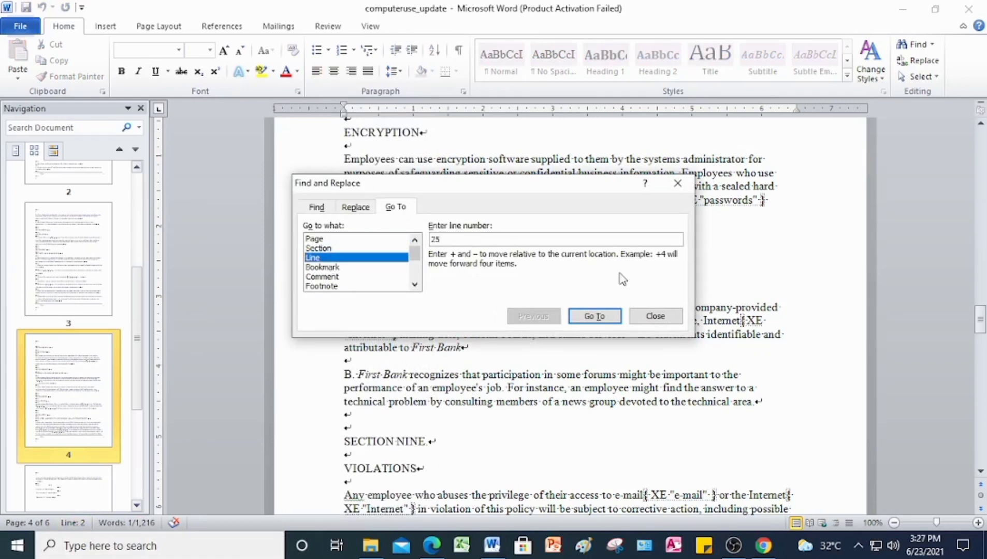
{"action": "left_click", "coordinate": [595, 316]}
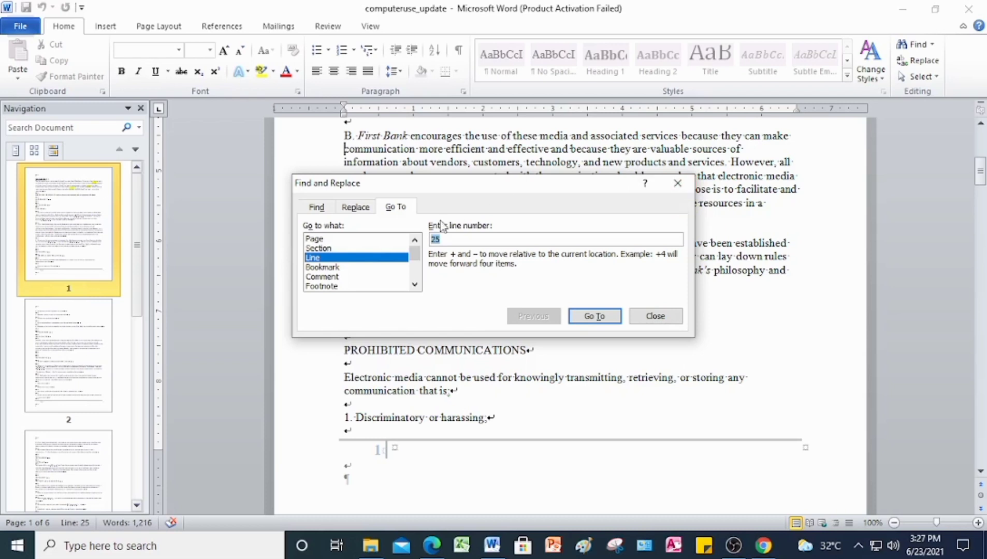
{"action": "left_click", "coordinate": [356, 239]}
{"action": "left_click", "coordinate": [448, 239]}
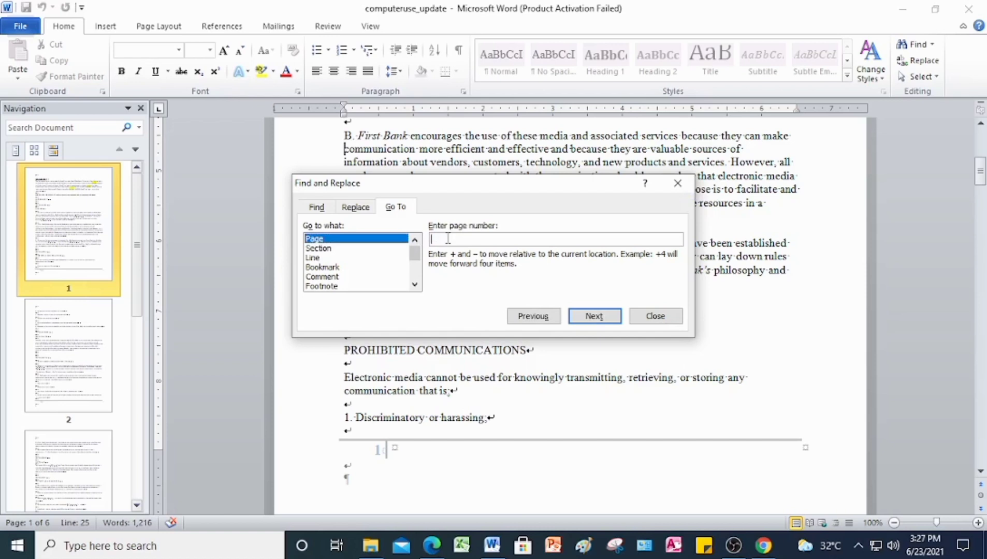
{"action": "type", "text": "4"}
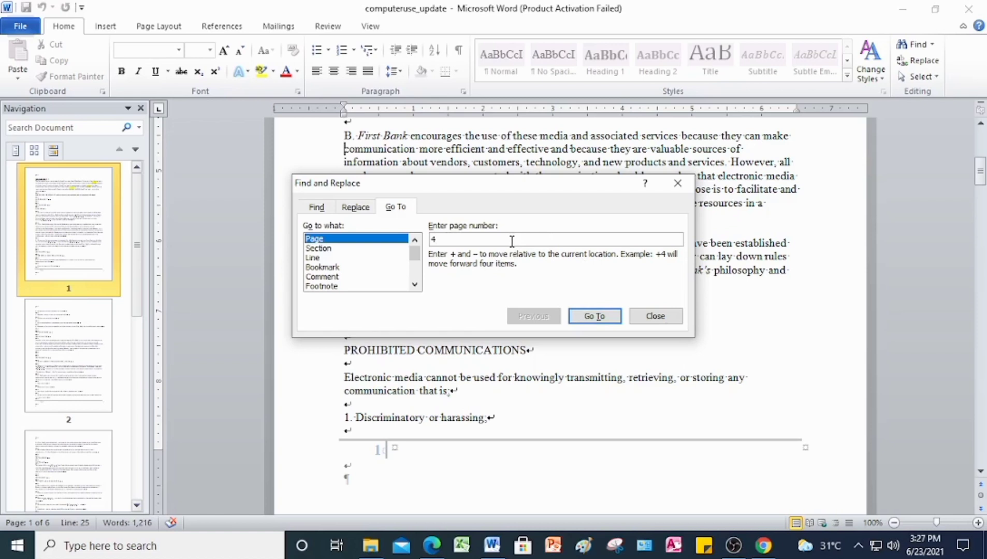
{"action": "type", "text": "+"}
- Use Go To to move to the following line, jump to line 2, and close the dialog
{"action": "left_click", "coordinate": [314, 259]}
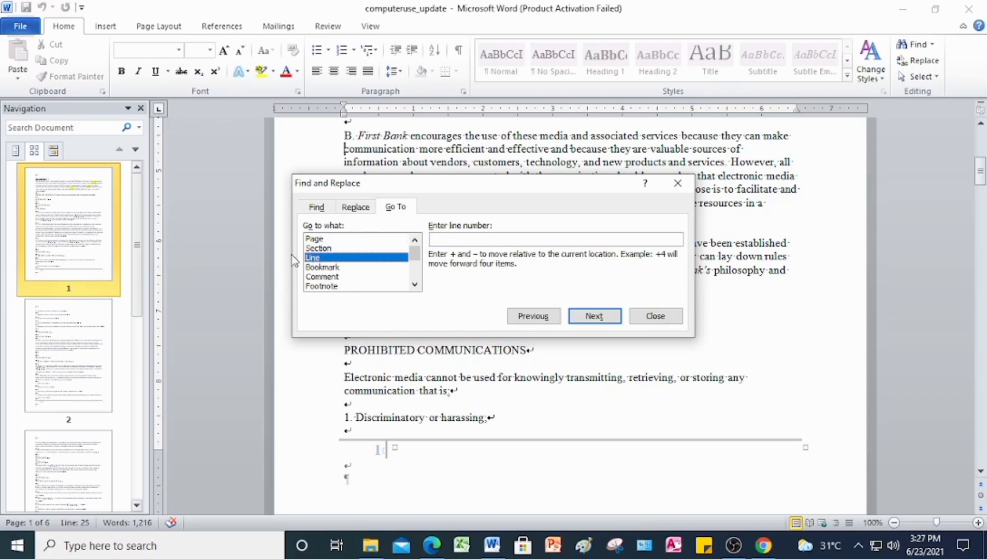
{"action": "left_click", "coordinate": [590, 317]}
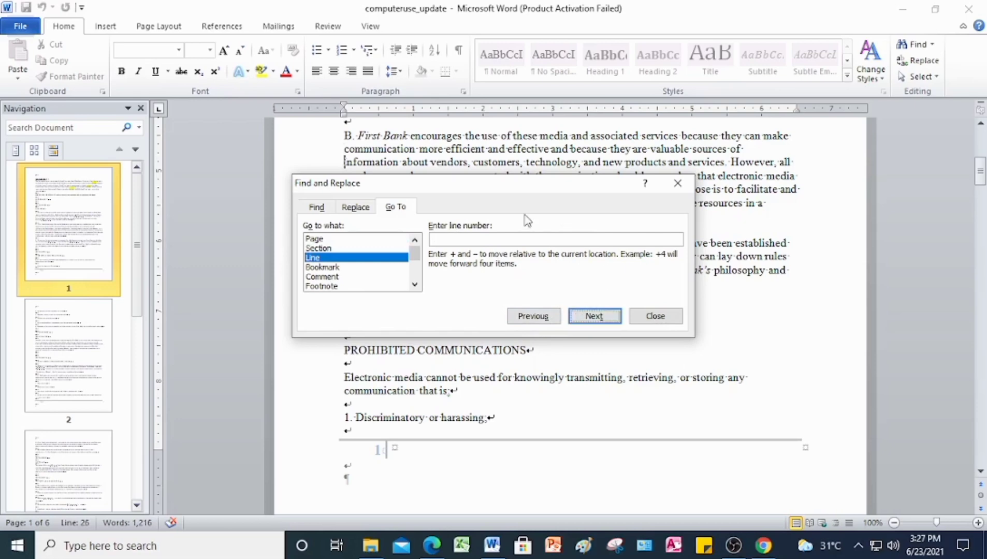
{"action": "left_click", "coordinate": [463, 243]}
{"action": "type", "text": "2"}
{"action": "key", "text": "Return"}
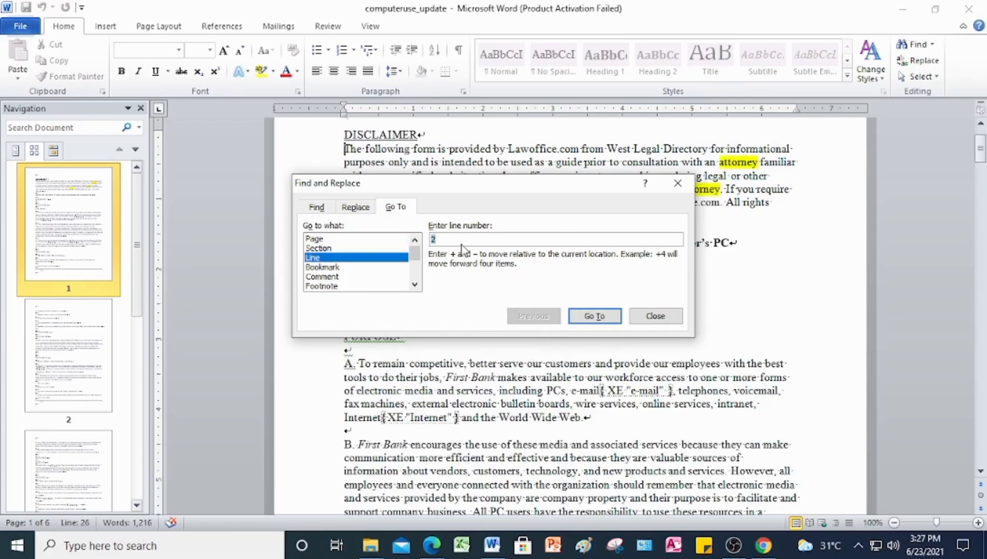
{"action": "left_click", "coordinate": [682, 186]}
- Go to page 4 through its thumbnail and place the cursor on the first blank line above SECTION NINE
{"action": "scroll", "coordinate": [89, 394], "scroll_direction": "down", "scroll_amount": 3}
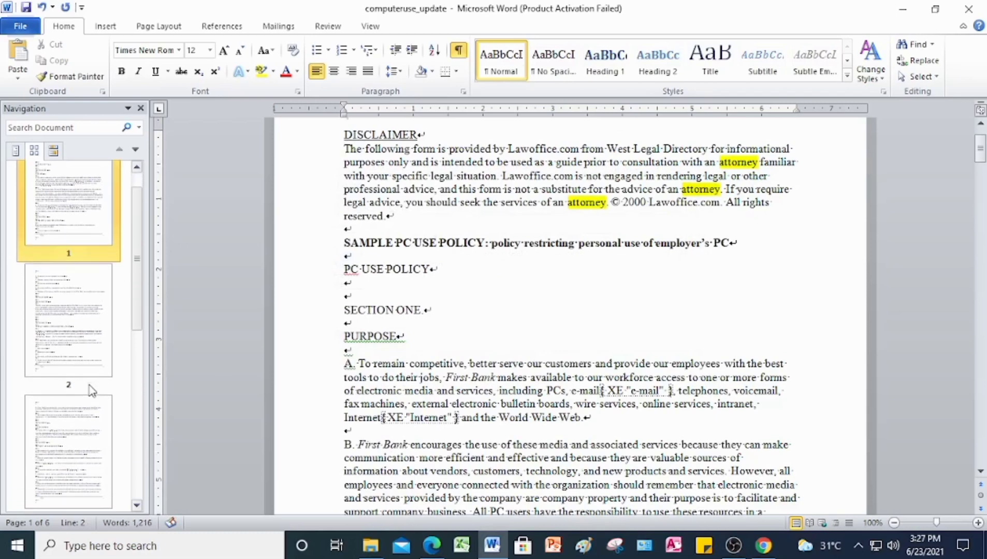
{"action": "scroll", "coordinate": [89, 398], "scroll_direction": "down", "scroll_amount": 2}
{"action": "scroll", "coordinate": [86, 409], "scroll_direction": "down", "scroll_amount": 3}
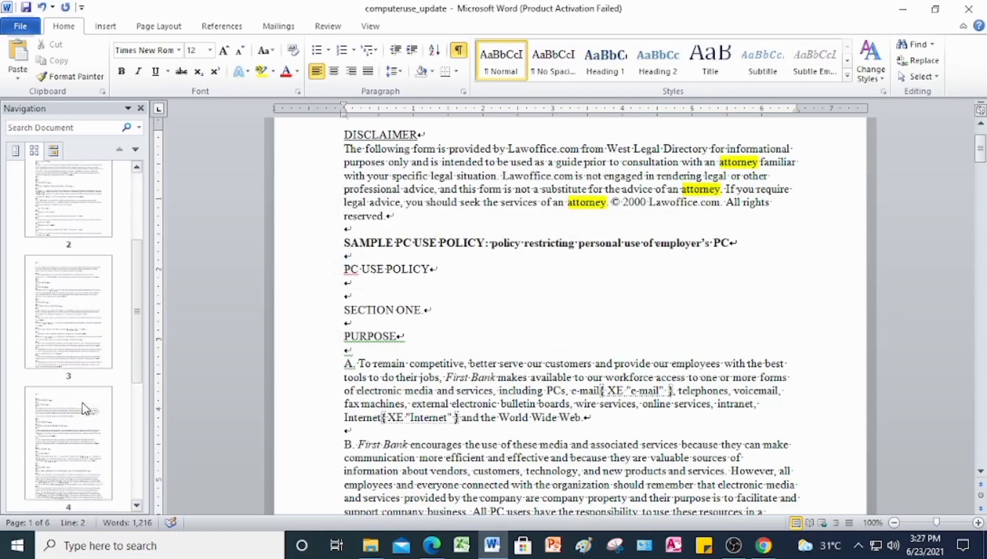
{"action": "left_click", "coordinate": [83, 409]}
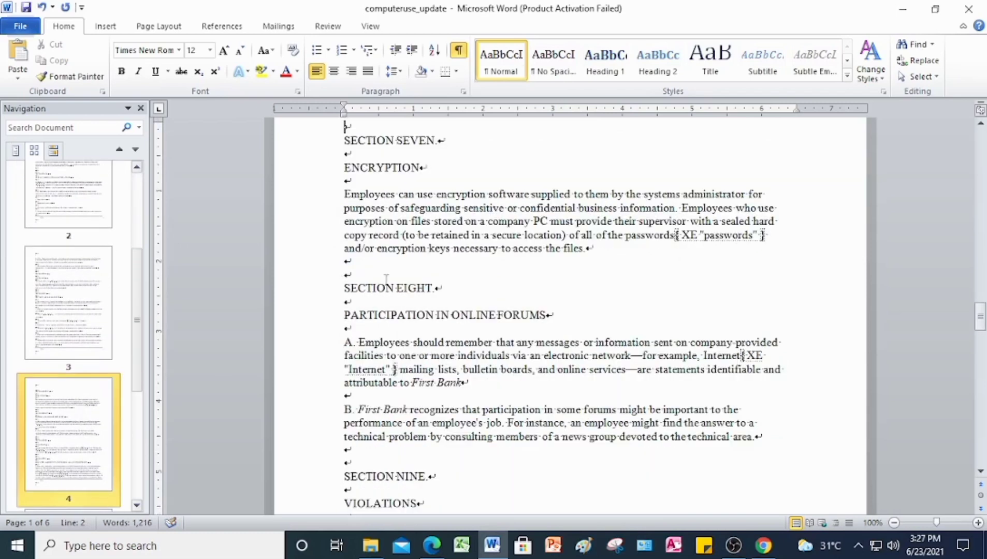
{"action": "left_click", "coordinate": [384, 355]}
{"action": "scroll", "coordinate": [359, 392], "scroll_direction": "down", "scroll_amount": 2}
{"action": "scroll", "coordinate": [367, 314], "scroll_direction": "down", "scroll_amount": 3}
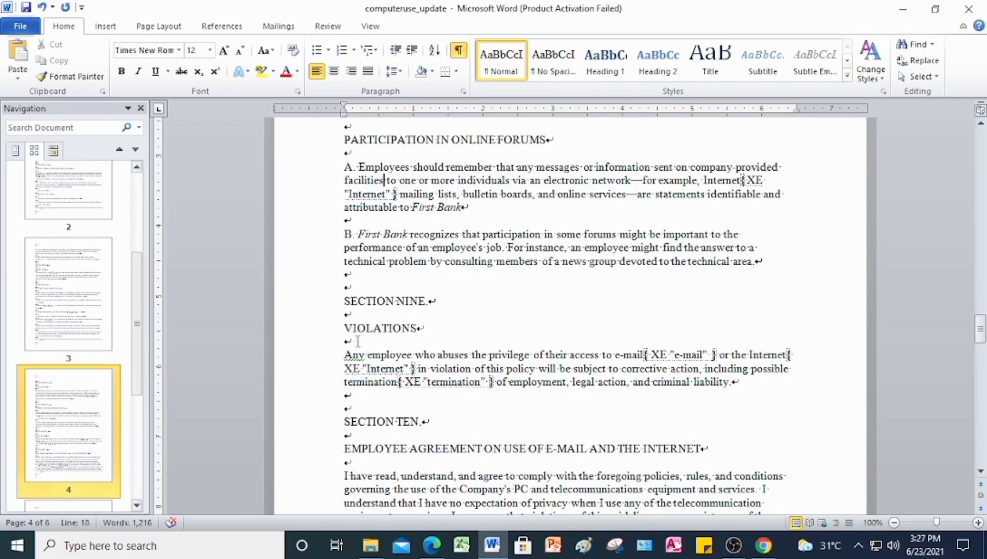
{"action": "left_click", "coordinate": [360, 337]}
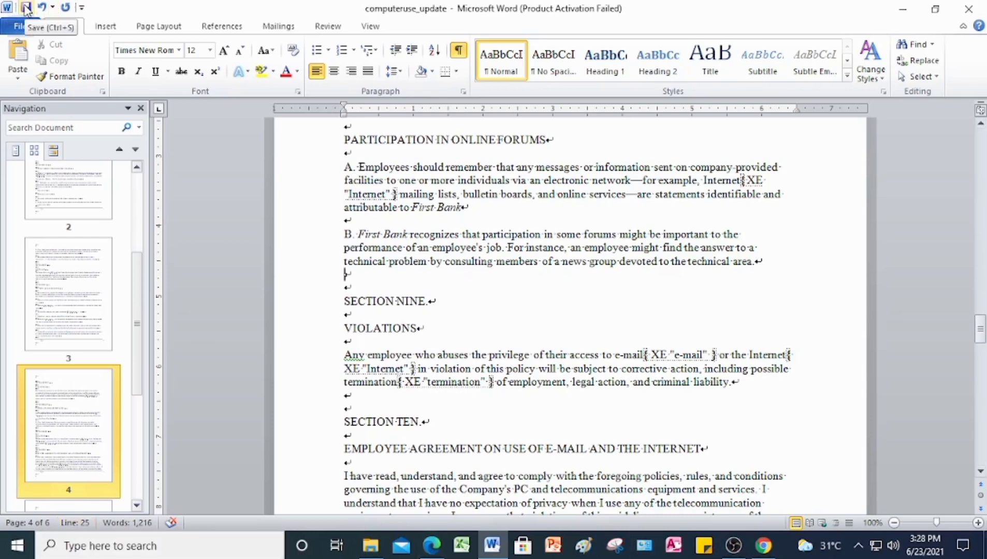
{"action": "left_click", "coordinate": [11, 27]}
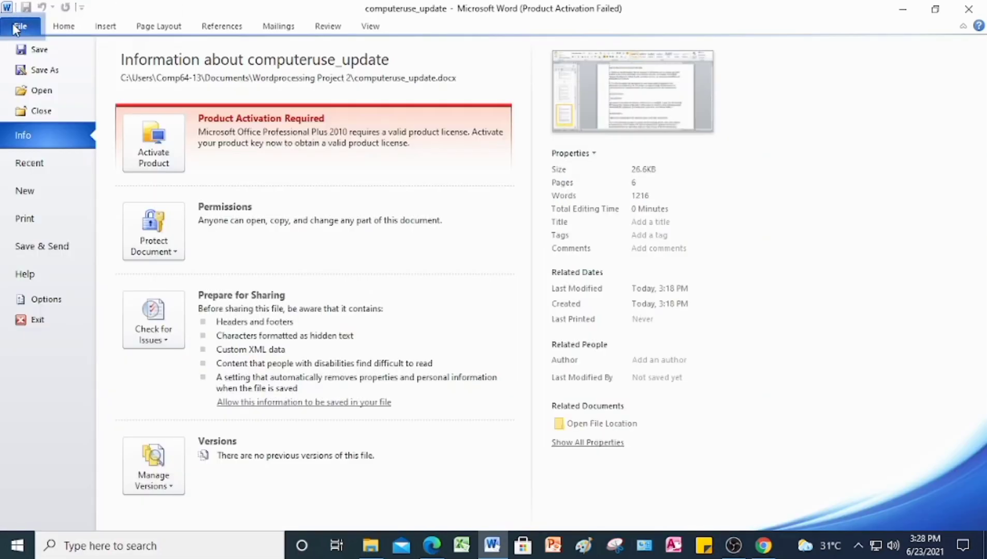
{"action": "left_click", "coordinate": [58, 72]}
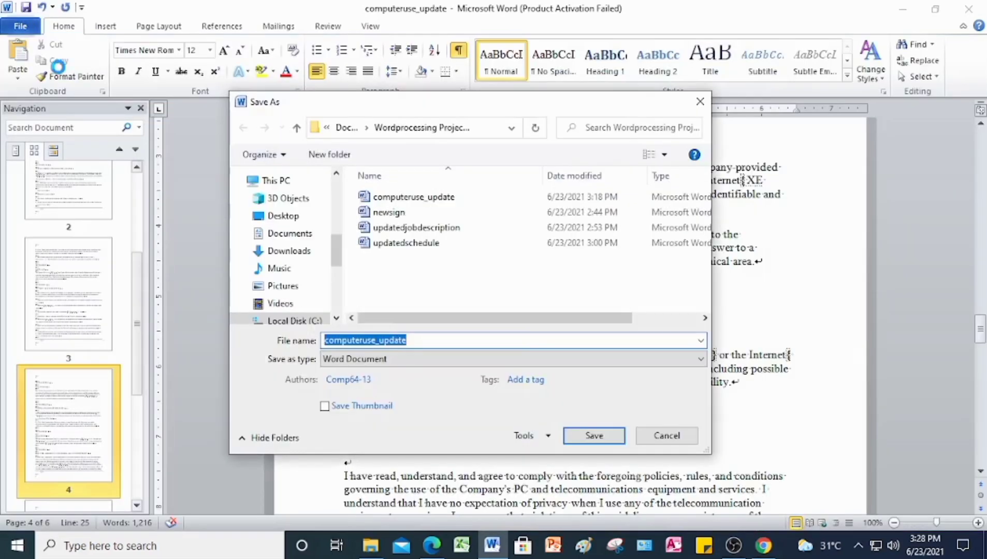
{"action": "left_click", "coordinate": [709, 105]}
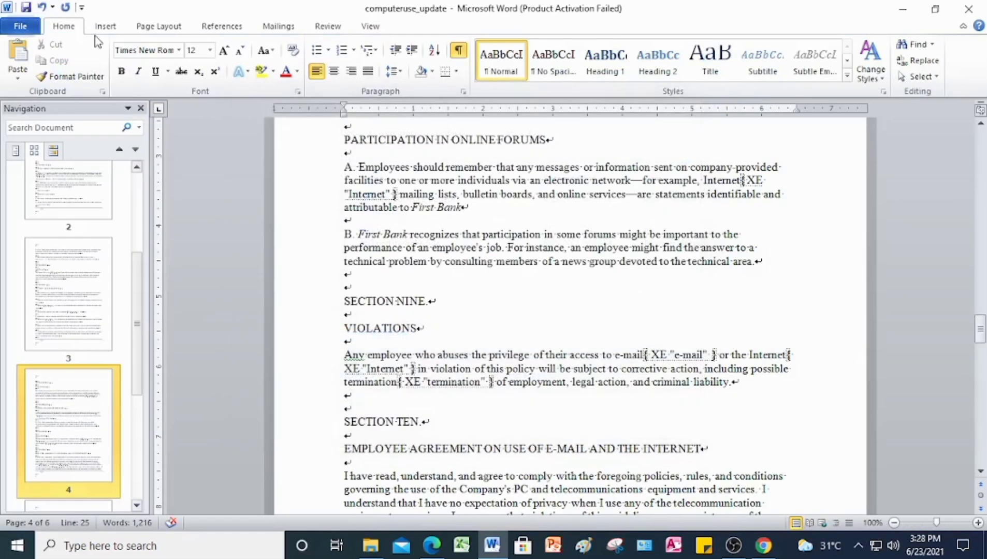
- Save the computeruse_update document under its current name
{"action": "left_click", "coordinate": [21, 26]}
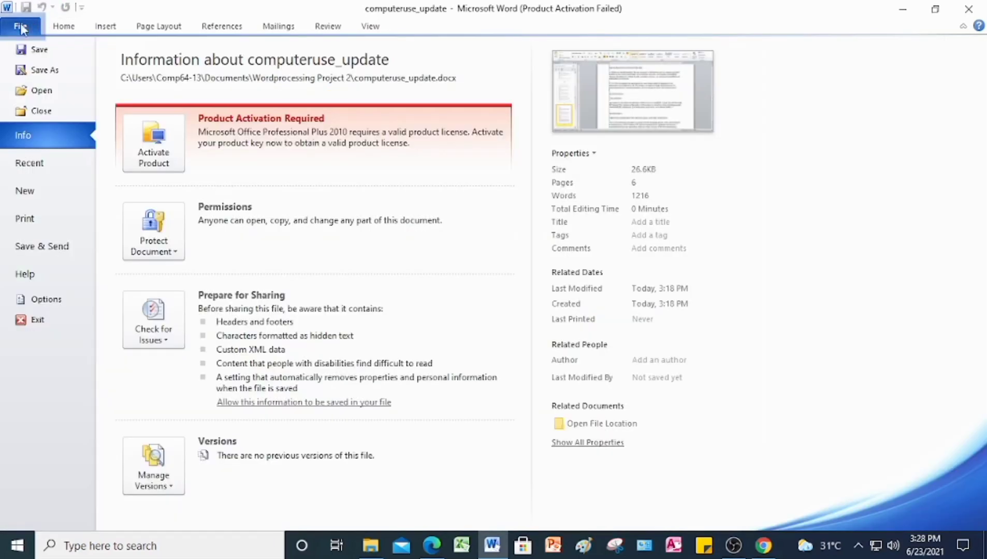
{"action": "left_click", "coordinate": [36, 50]}
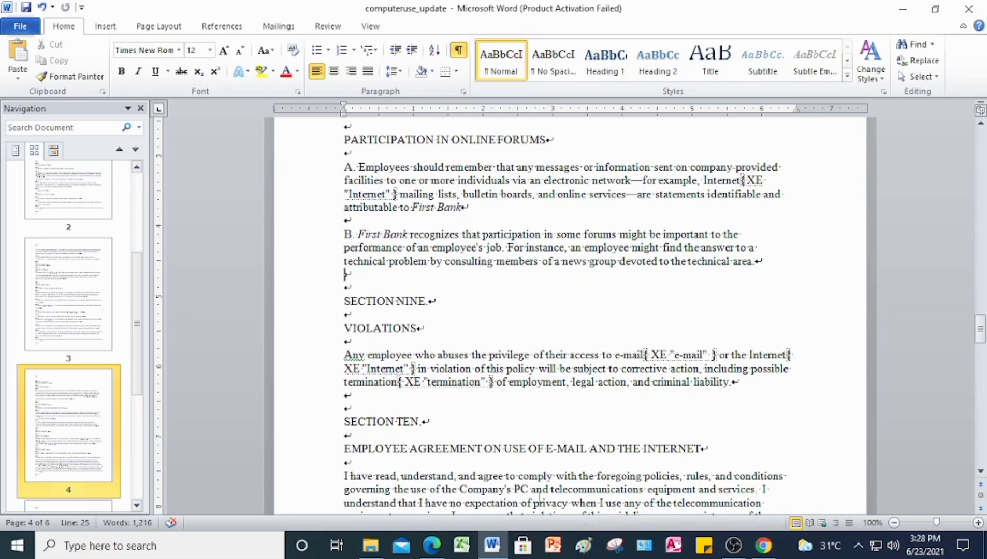
- Switch to Chrome and read the Project 2-5 instructions for fixing the coffee shop menu in #Project 2.pdf
{"action": "left_click", "coordinate": [762, 546]}
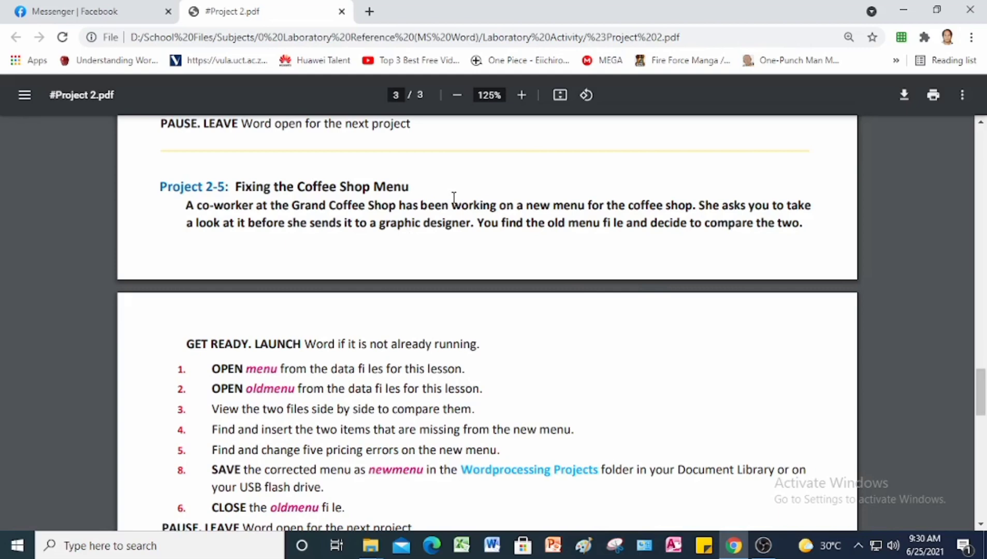
{"action": "scroll", "coordinate": [454, 198], "scroll_direction": "up", "scroll_amount": 2}
{"action": "scroll", "coordinate": [454, 198], "scroll_direction": "down", "scroll_amount": 2}
{"action": "scroll", "coordinate": [327, 351], "scroll_direction": "down", "scroll_amount": 3}
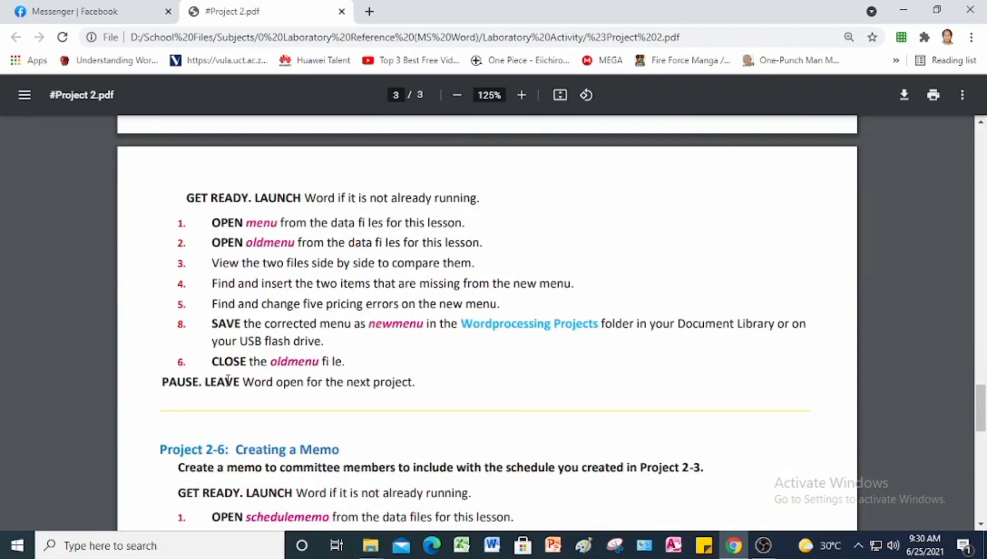
- Switch to Word, dismiss the activation wizard, and open the menu document from the Lesson 2 Basic Editing folder
{"action": "left_click", "coordinate": [492, 546]}
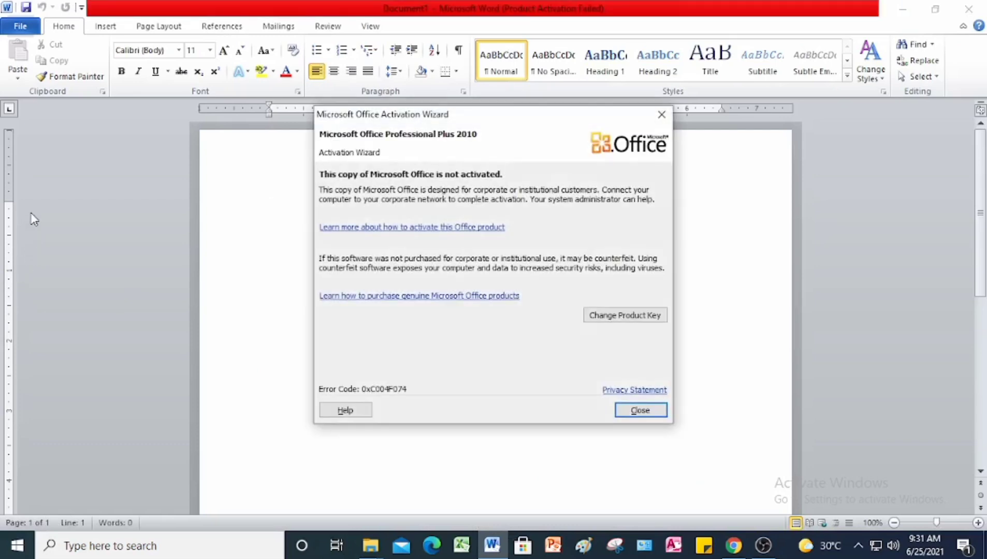
{"action": "left_click", "coordinate": [637, 410]}
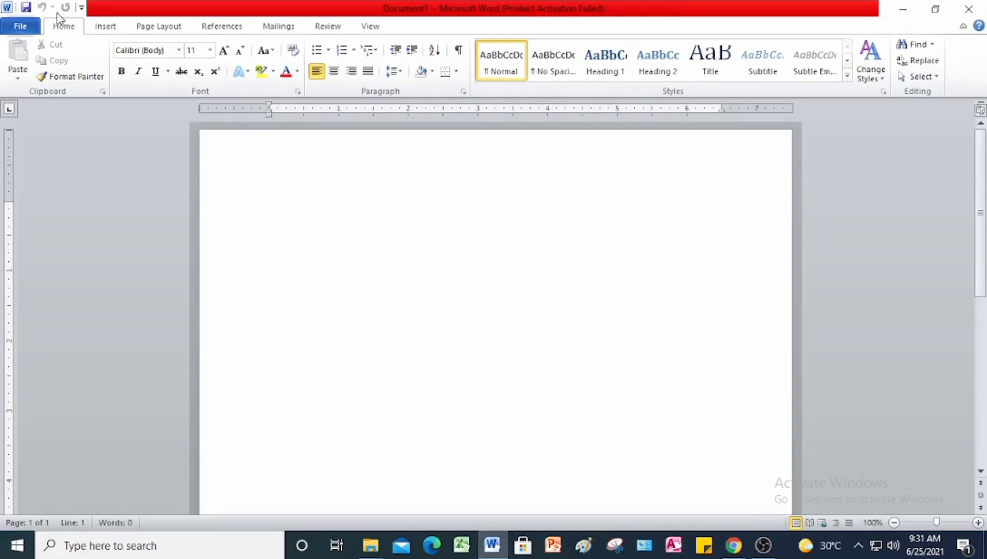
{"action": "left_click", "coordinate": [21, 27]}
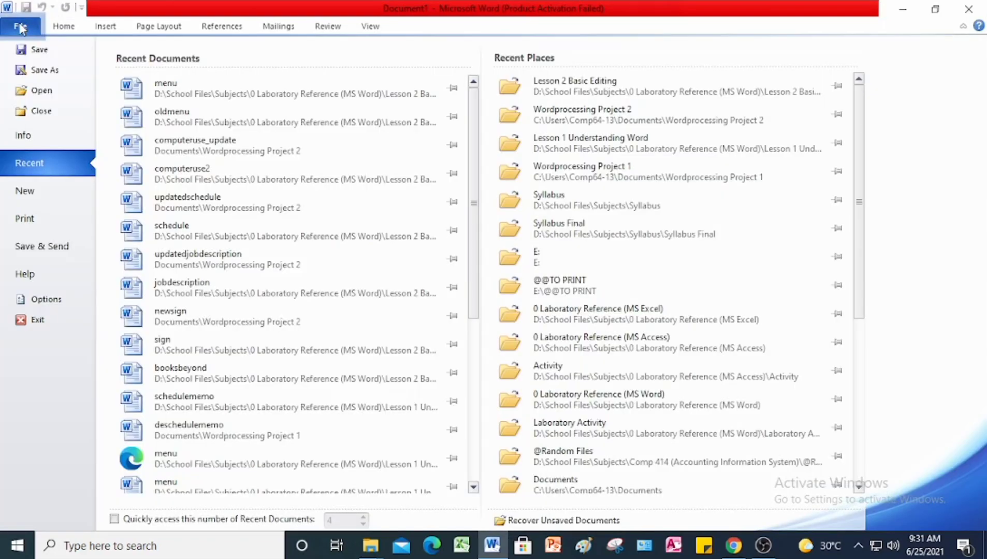
{"action": "left_click", "coordinate": [41, 92]}
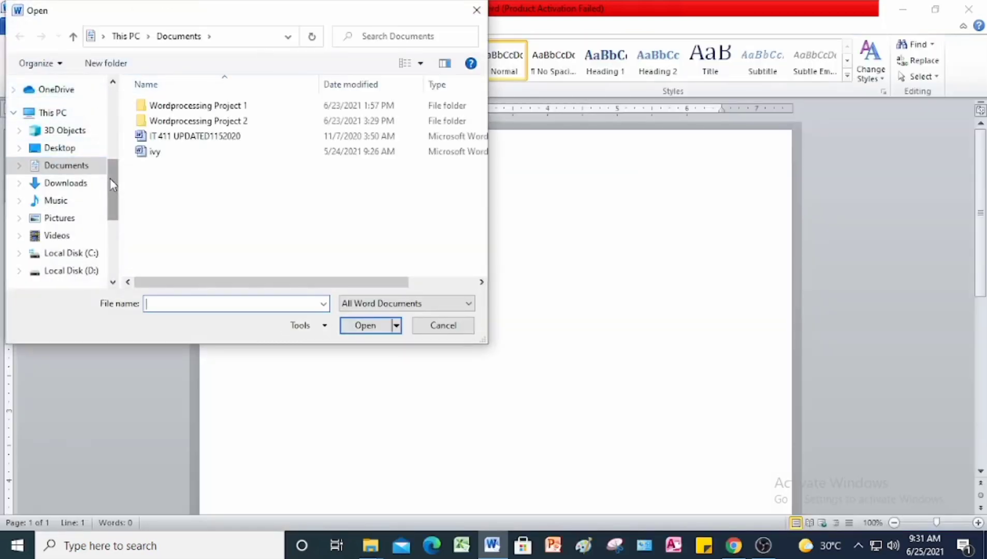
{"action": "left_click_drag", "start_coordinate": [111, 185], "coordinate": [115, 132]}
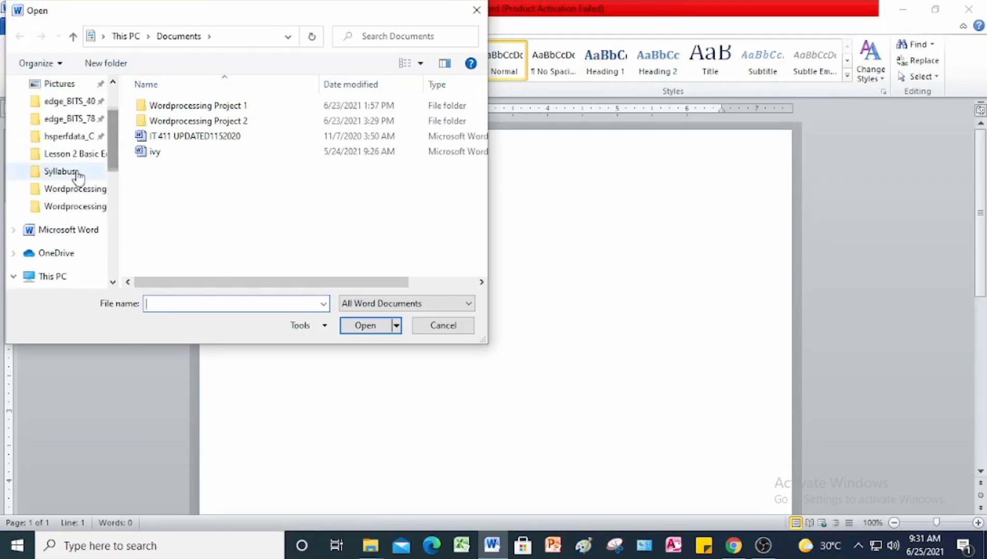
{"action": "left_click", "coordinate": [70, 154]}
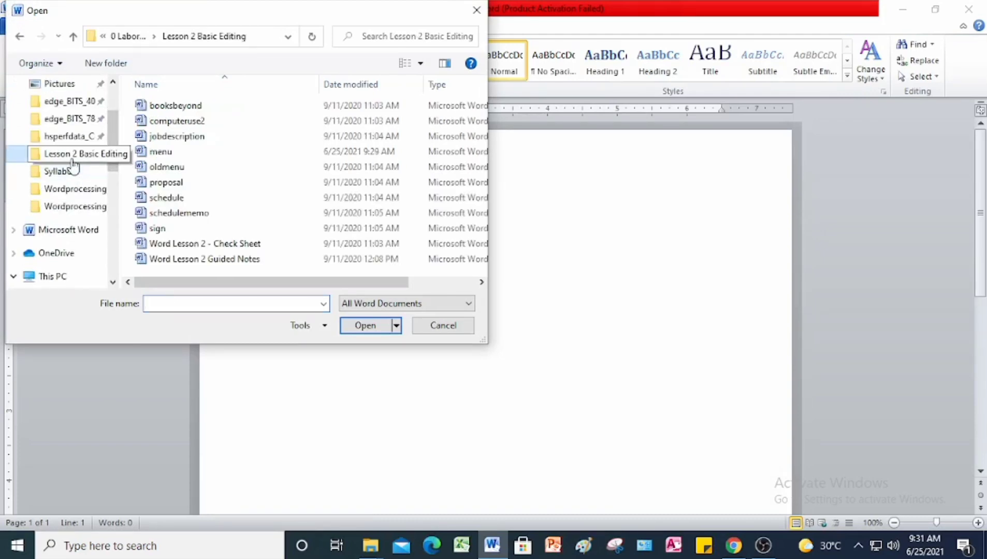
{"action": "left_click", "coordinate": [196, 153]}
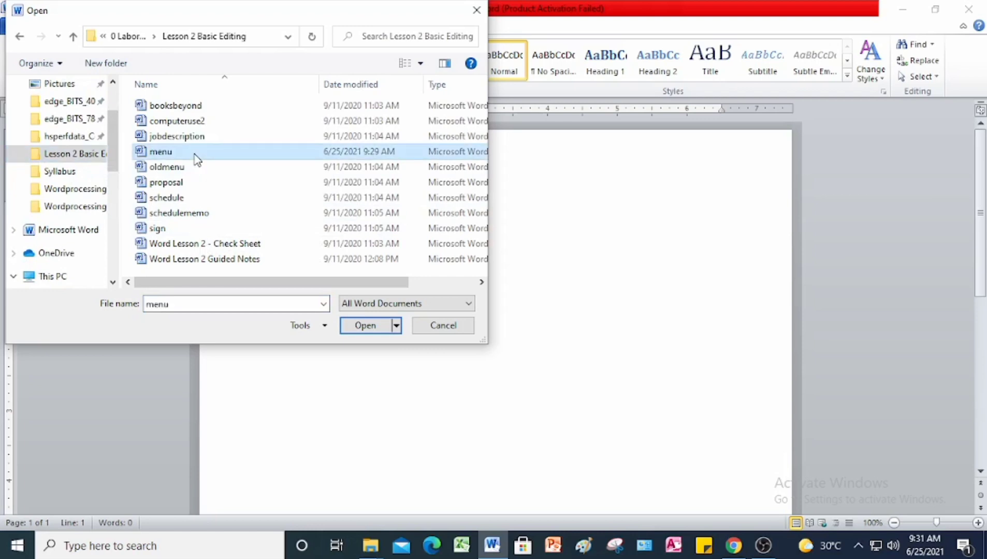
{"action": "left_click", "coordinate": [367, 327]}
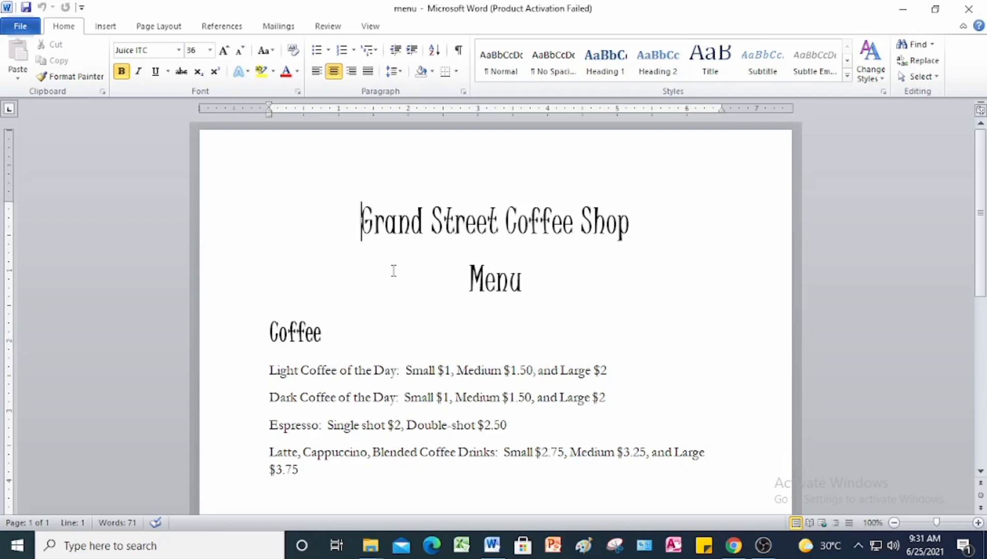
- Open the oldmenu document from the Lesson 2 Basic Editing folder
{"action": "left_click", "coordinate": [16, 26]}
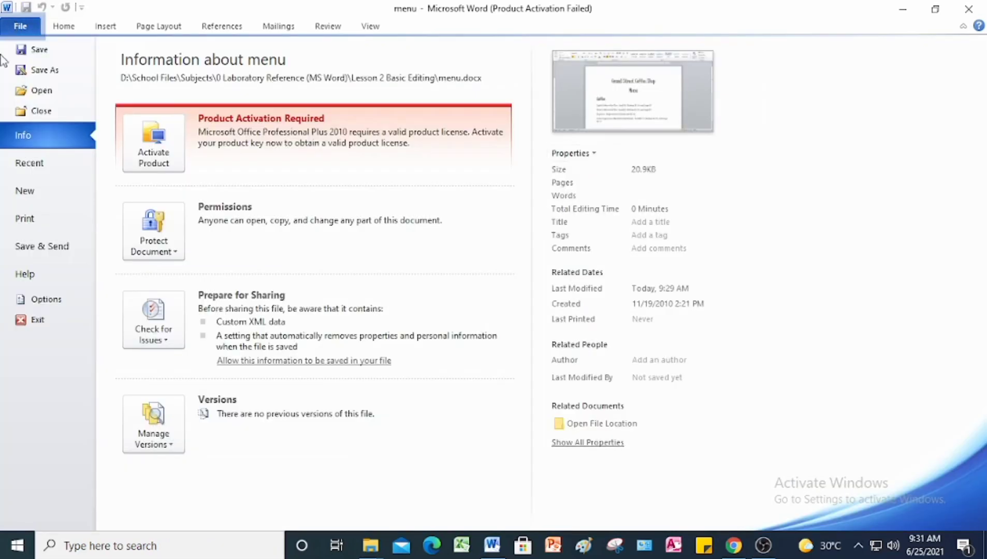
{"action": "left_click", "coordinate": [40, 95]}
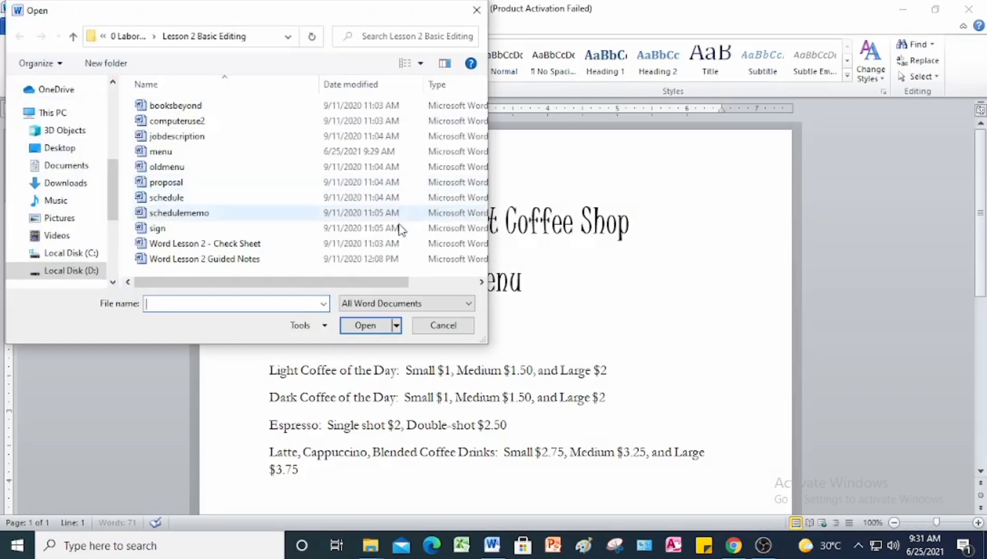
{"action": "left_click", "coordinate": [185, 171]}
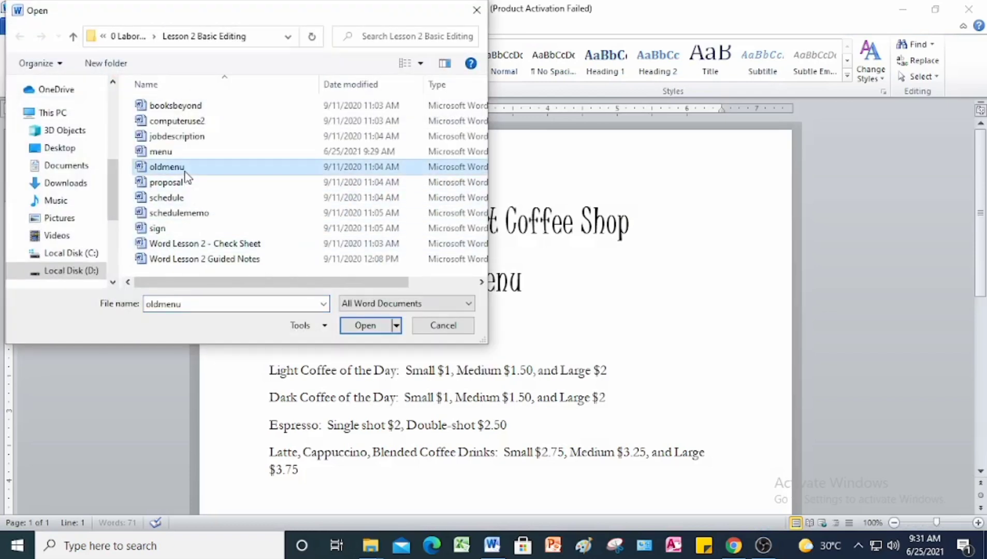
{"action": "left_click", "coordinate": [361, 326]}
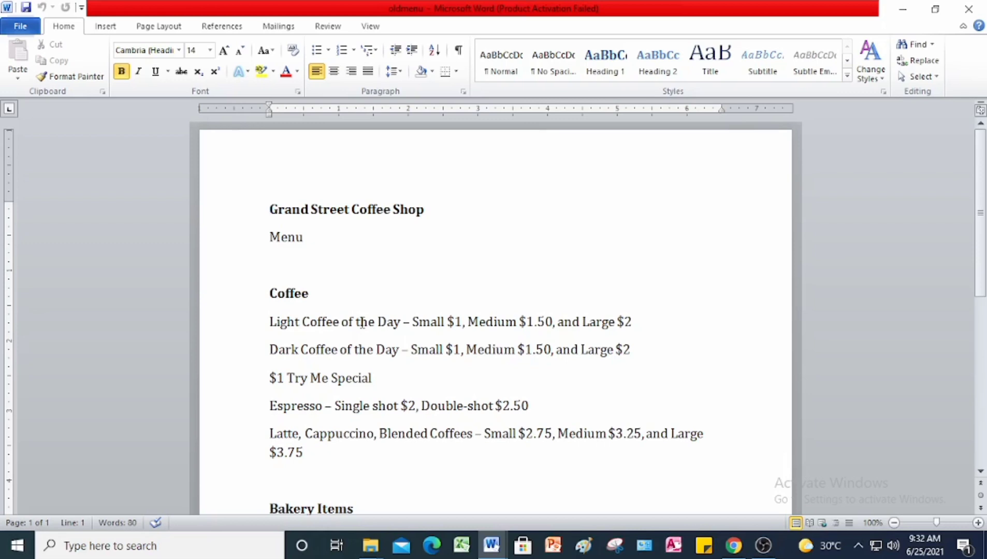
- View oldmenu and menu side by side, with the full width of their text lines in view
{"action": "left_click", "coordinate": [371, 26]}
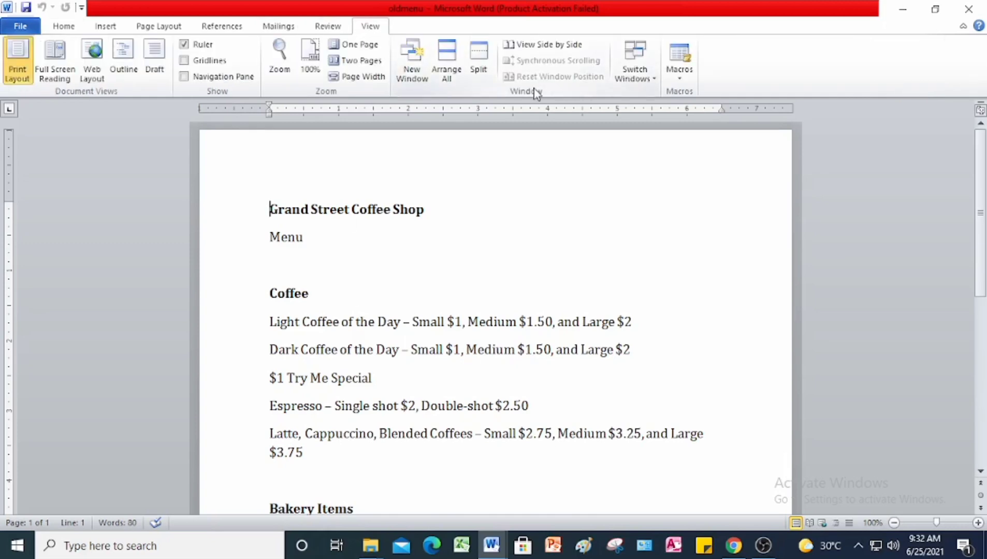
{"action": "left_click", "coordinate": [545, 46]}
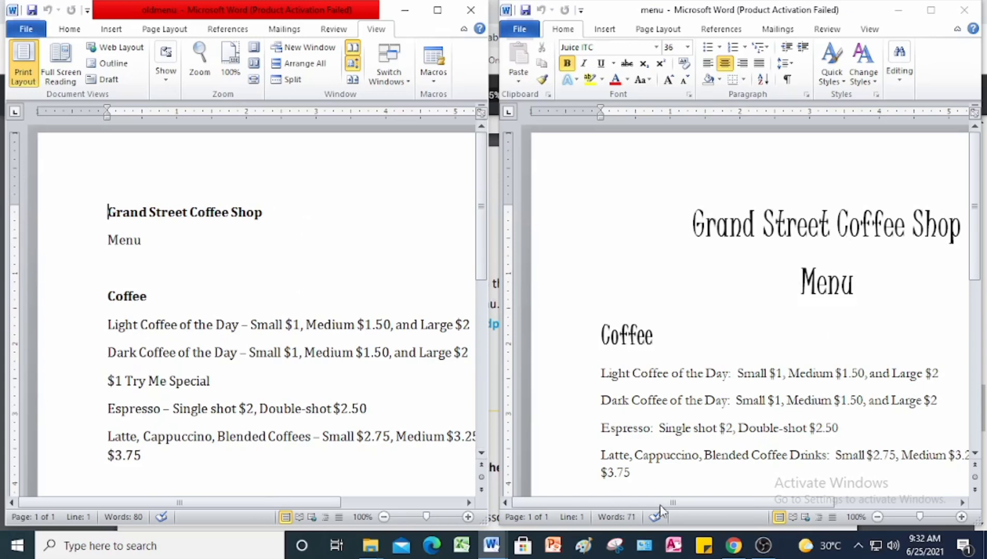
{"action": "left_click_drag", "start_coordinate": [660, 505], "coordinate": [716, 507]}
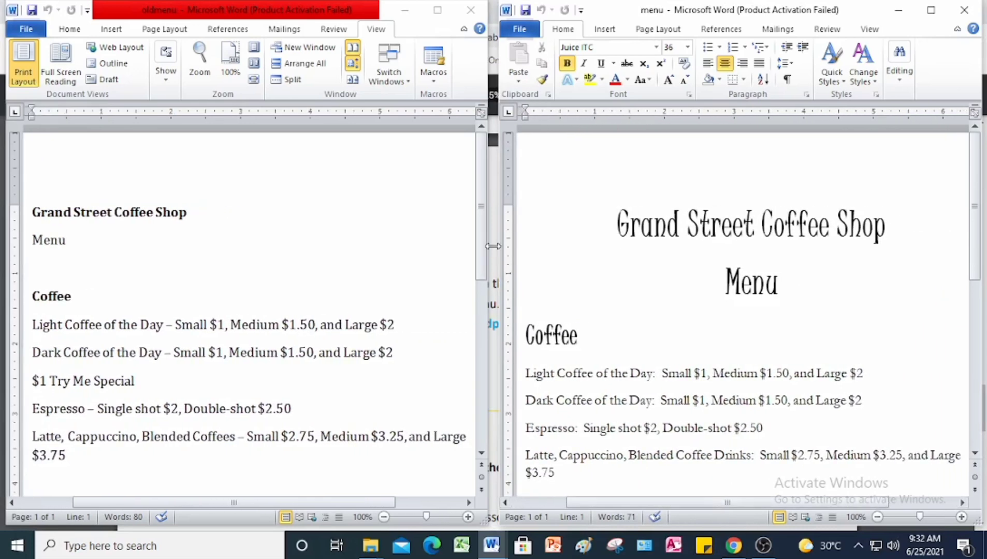
{"action": "mouse_move", "coordinate": [481, 254]}
{"action": "left_mouse_down"}
{"action": "mouse_move", "coordinate": [486, 358]}
{"action": "mouse_move", "coordinate": [496, 245]}
{"action": "left_mouse_up"}
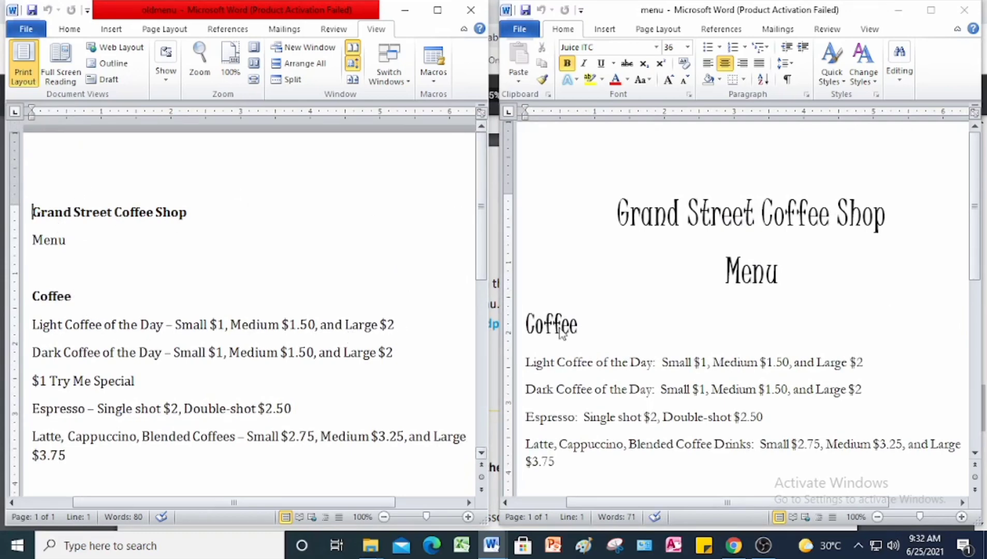
- Insert the missing line "$1 Try Me Special" below Dark Coffee of the Day in the menu document
{"action": "scroll", "coordinate": [480, 275], "scroll_direction": "down", "scroll_amount": 1}
{"action": "scroll", "coordinate": [480, 275], "scroll_direction": "down", "scroll_amount": 3}
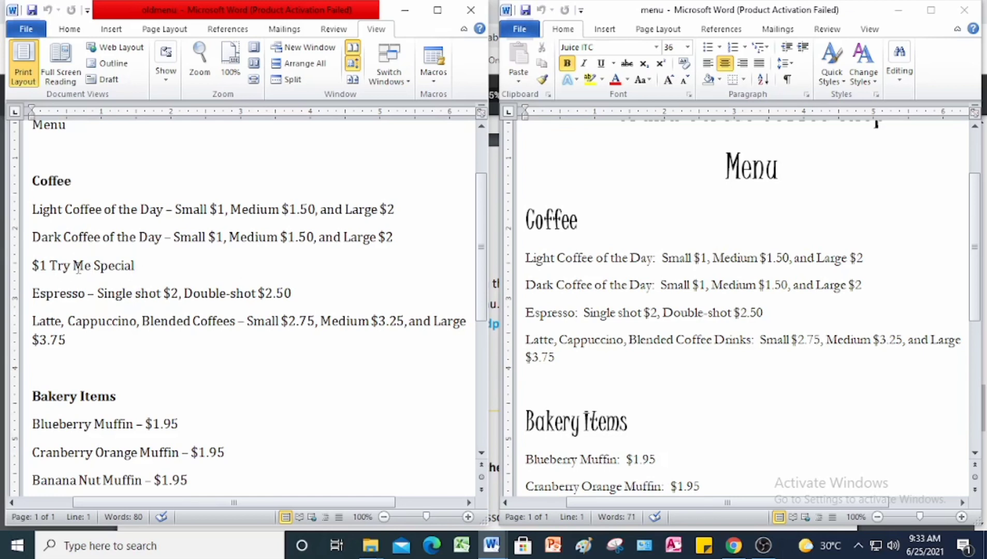
{"action": "left_click", "coordinate": [860, 285]}
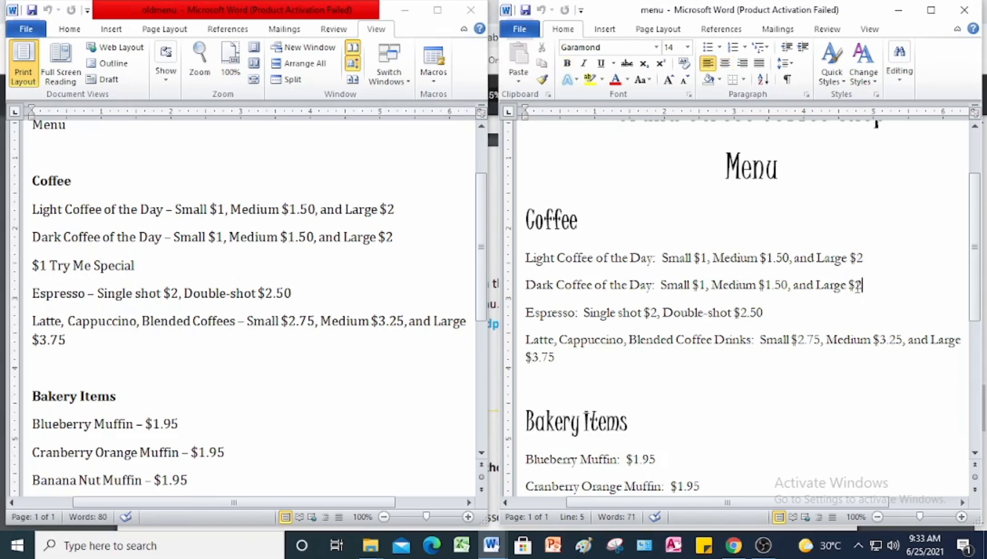
{"action": "key", "text": "Return"}
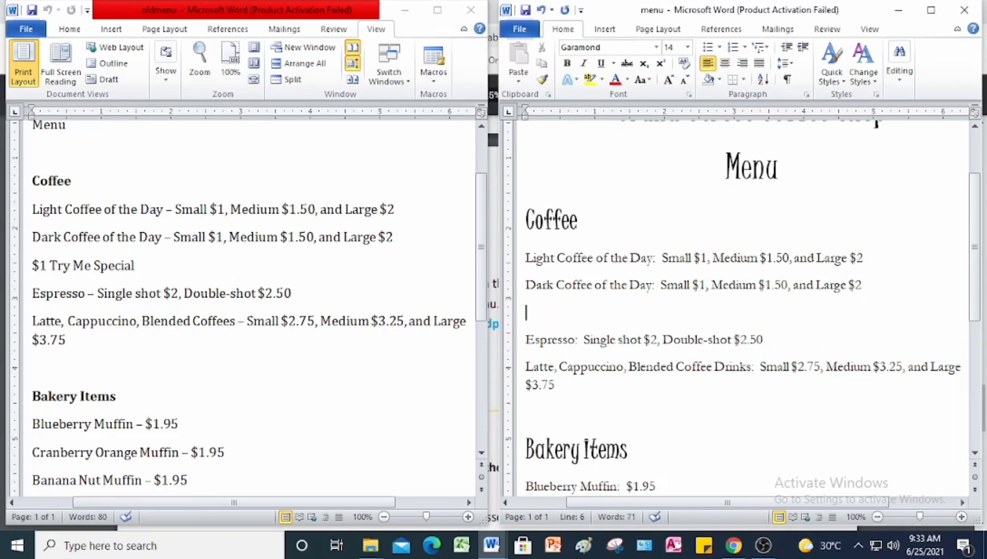
{"action": "type", "text": "$1 Try Me Spe"}
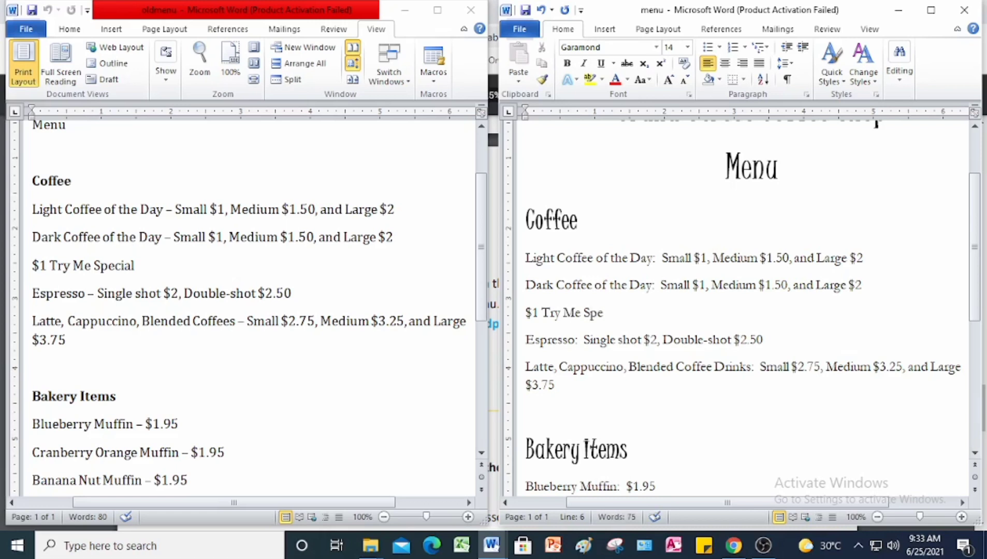
{"action": "type", "text": "cial"}
- Add the line "Banana Chocolate Chip Cake - $1.95" below Cinnamon Coffee Cake in the menu document
{"action": "left_click_drag", "start_coordinate": [480, 280], "coordinate": [479, 356]}
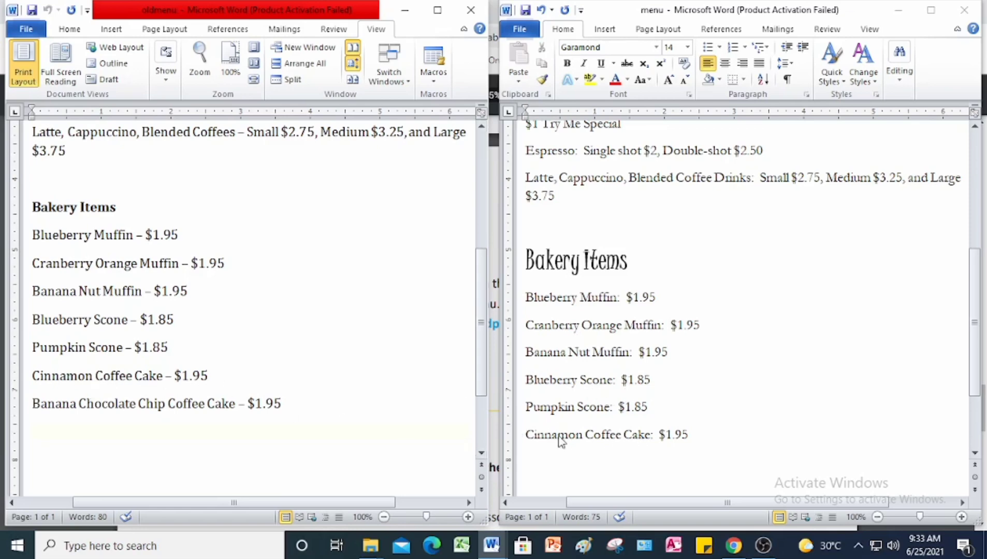
{"action": "scroll", "coordinate": [141, 383], "scroll_direction": "down", "scroll_amount": 2}
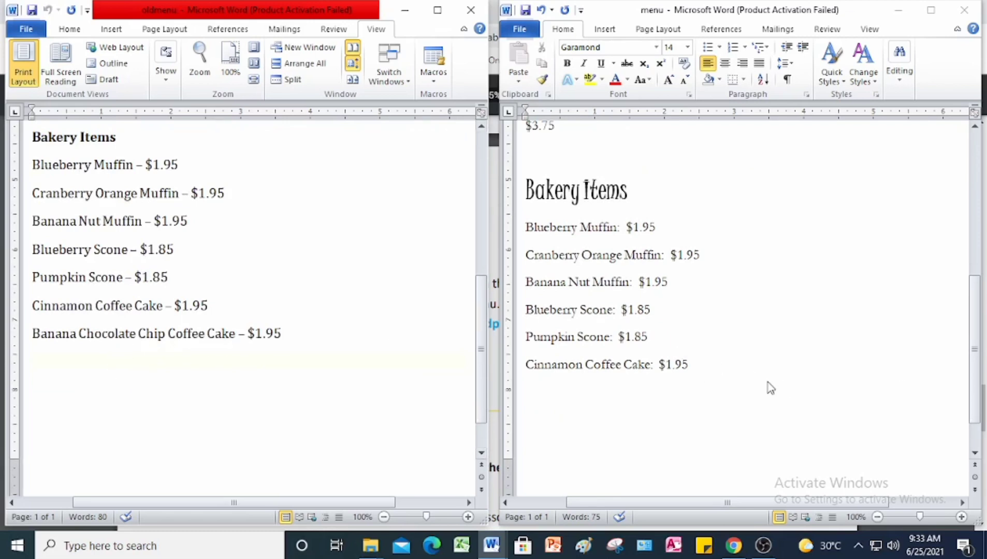
{"action": "left_click", "coordinate": [691, 368]}
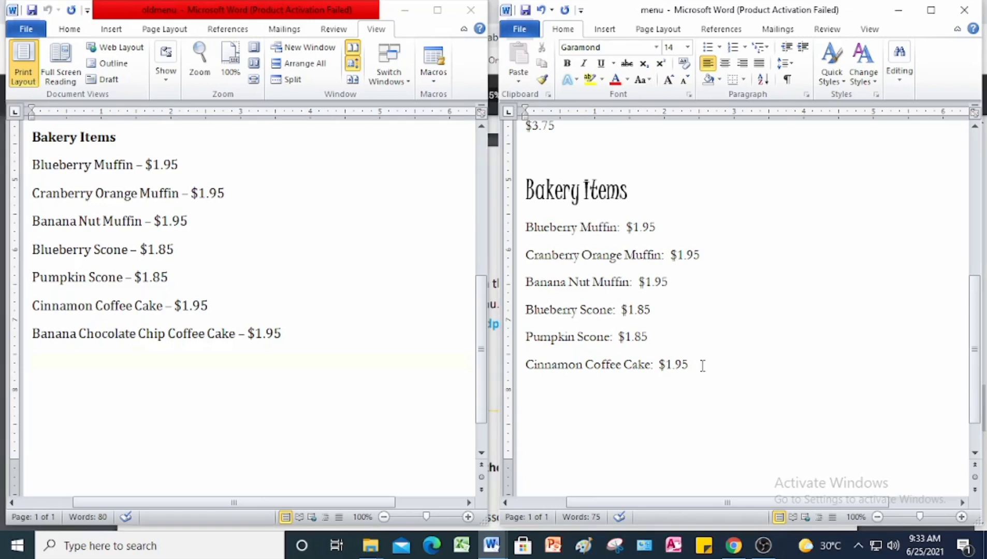
{"action": "key", "text": "Return"}
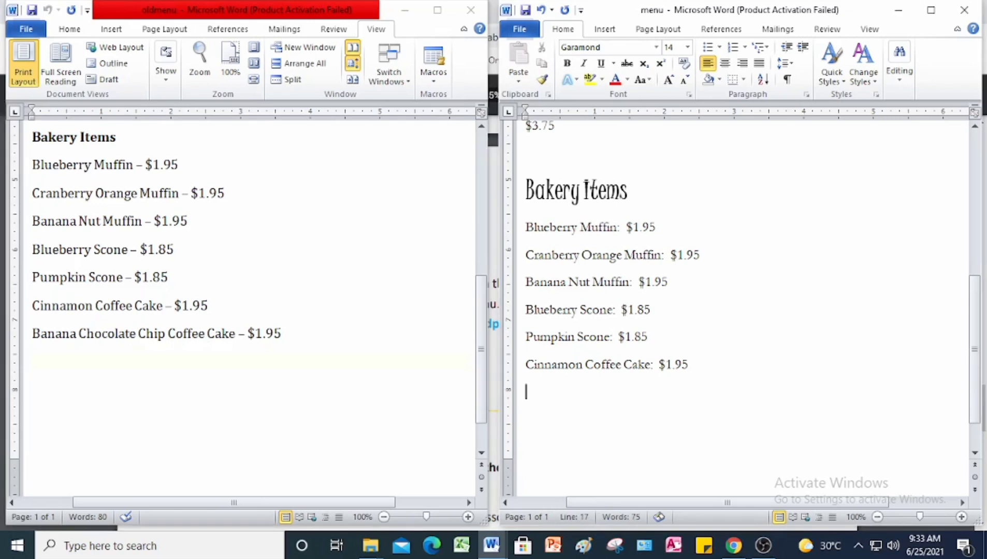
{"action": "type", "text": "Banana Choco"}
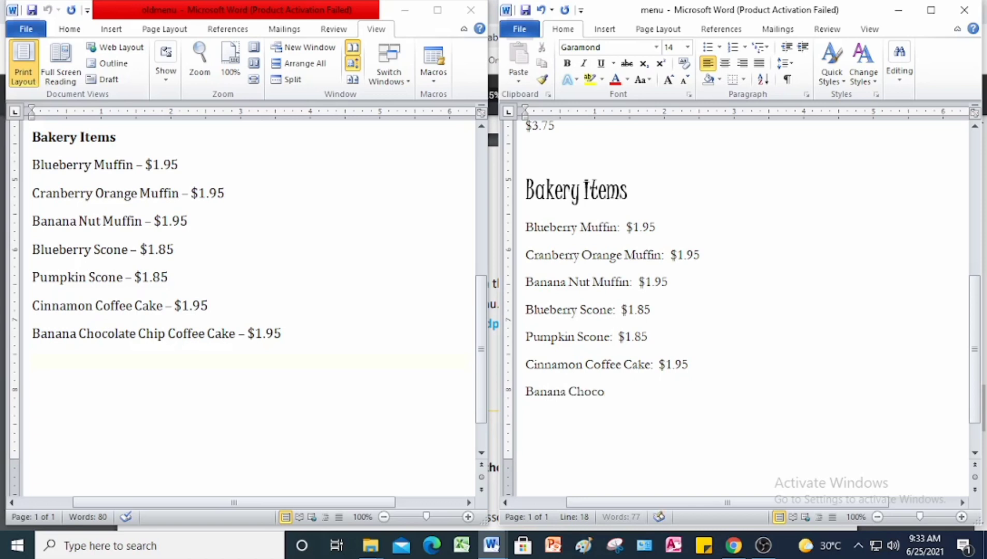
{"action": "type", "text": "late Chip Cake"}
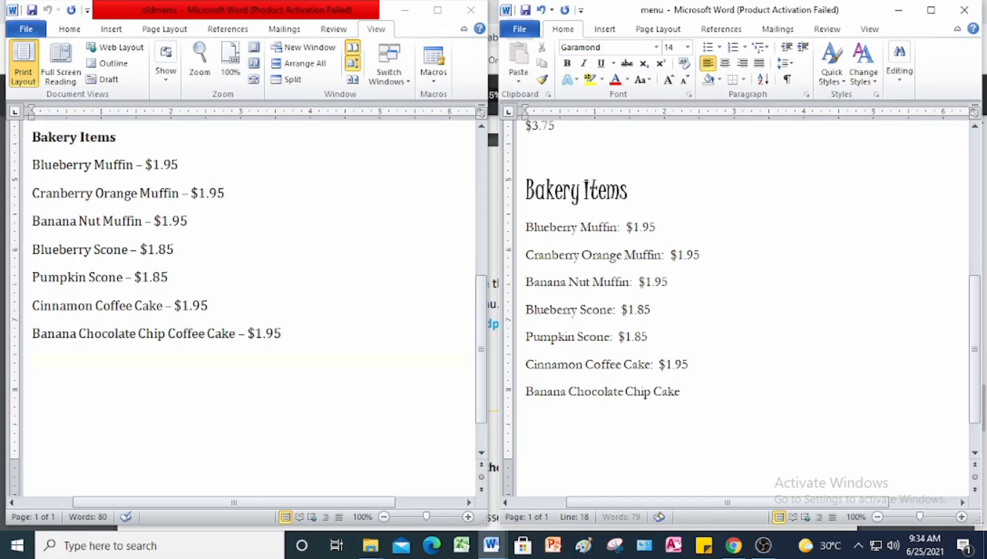
{"action": "type", "text": " - $1.95"}
- Compare the coffee and bakery prices in both menus from the title down to the last bakery item
{"action": "scroll", "coordinate": [711, 277], "scroll_direction": "up", "scroll_amount": 6}
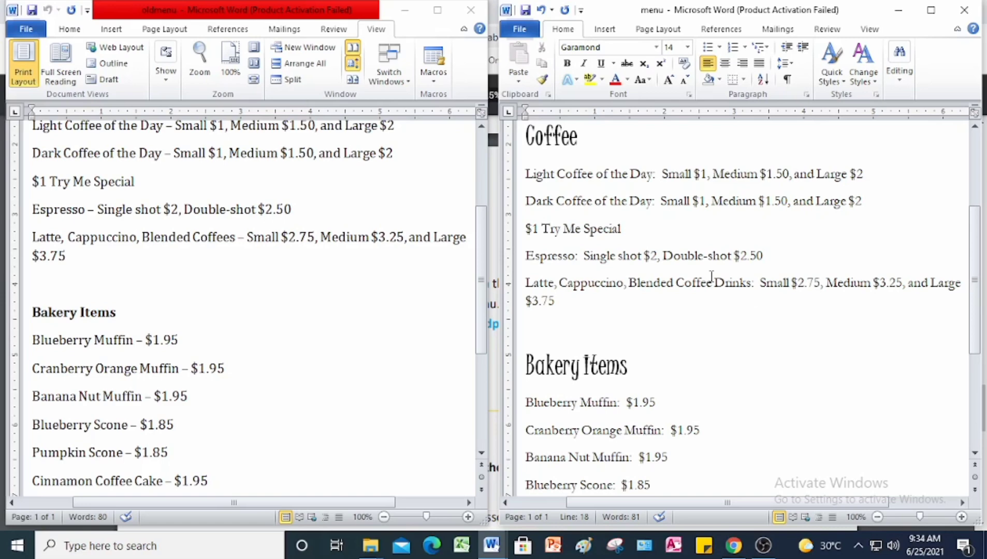
{"action": "scroll", "coordinate": [584, 278], "scroll_direction": "up", "scroll_amount": 7}
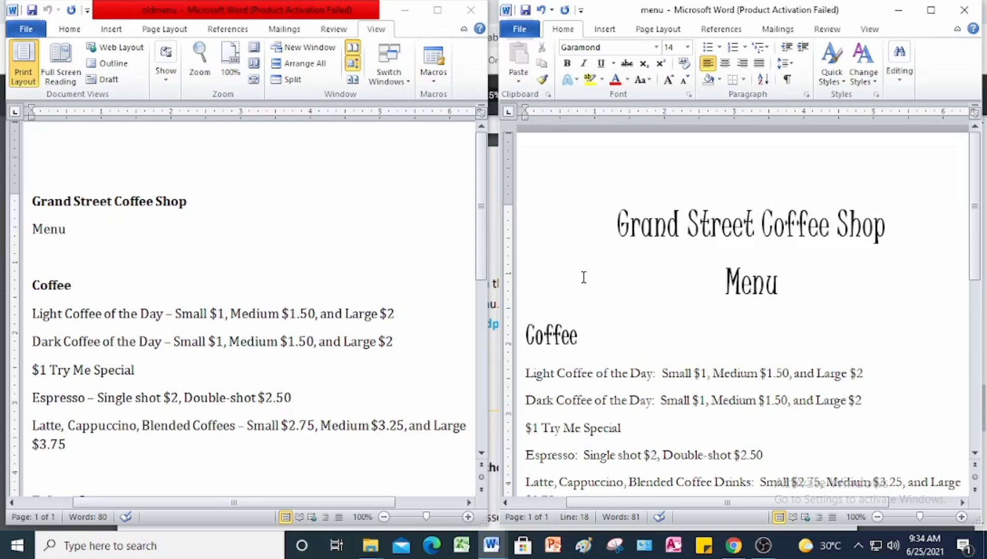
{"action": "scroll", "coordinate": [601, 179], "scroll_direction": "down", "scroll_amount": 2}
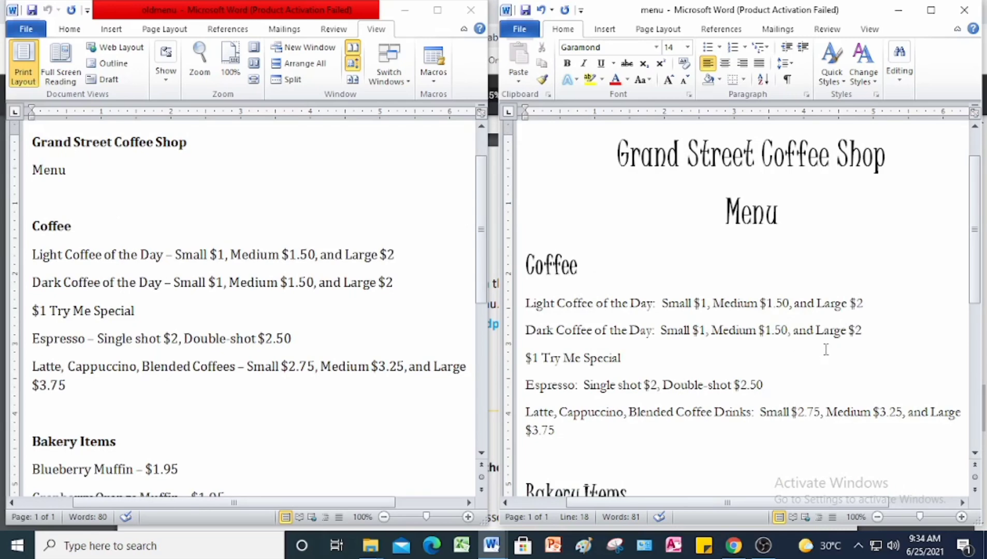
{"action": "scroll", "coordinate": [828, 347], "scroll_direction": "down", "scroll_amount": 3}
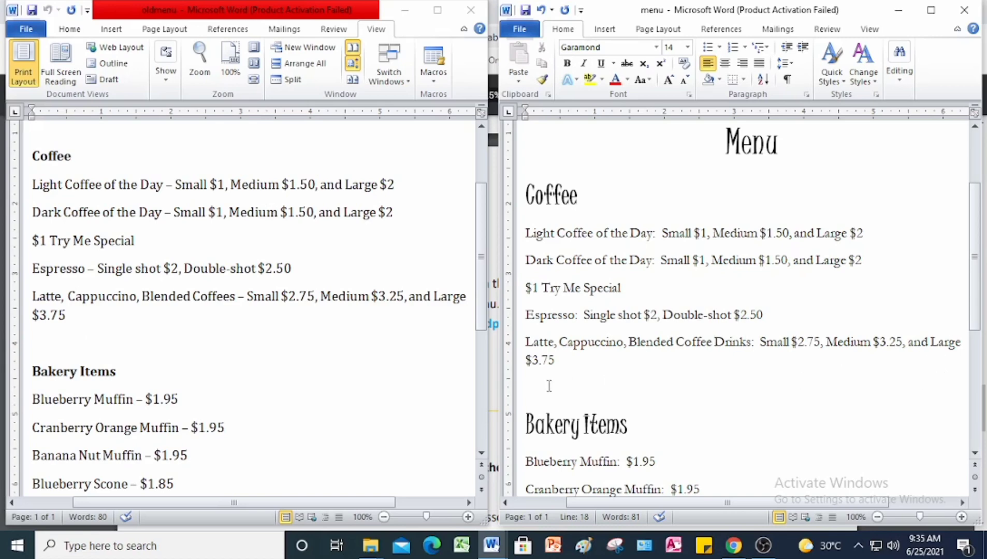
{"action": "scroll", "coordinate": [707, 331], "scroll_direction": "down", "scroll_amount": 6}
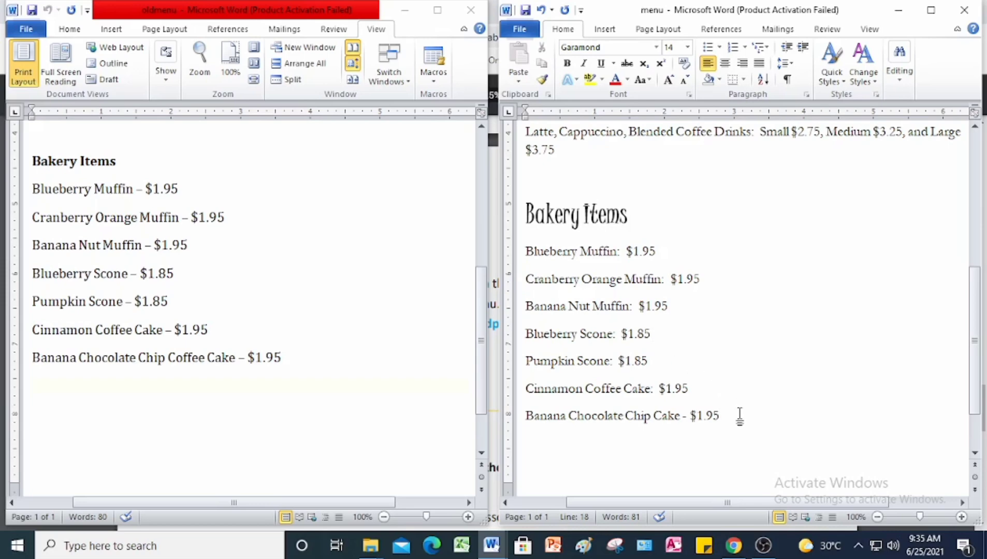
- Check both menus once more from the last bakery item up to the title, and maximize the menu document
{"action": "scroll", "coordinate": [740, 416], "scroll_direction": "down", "scroll_amount": 2}
{"action": "scroll", "coordinate": [740, 414], "scroll_direction": "up", "scroll_amount": 6}
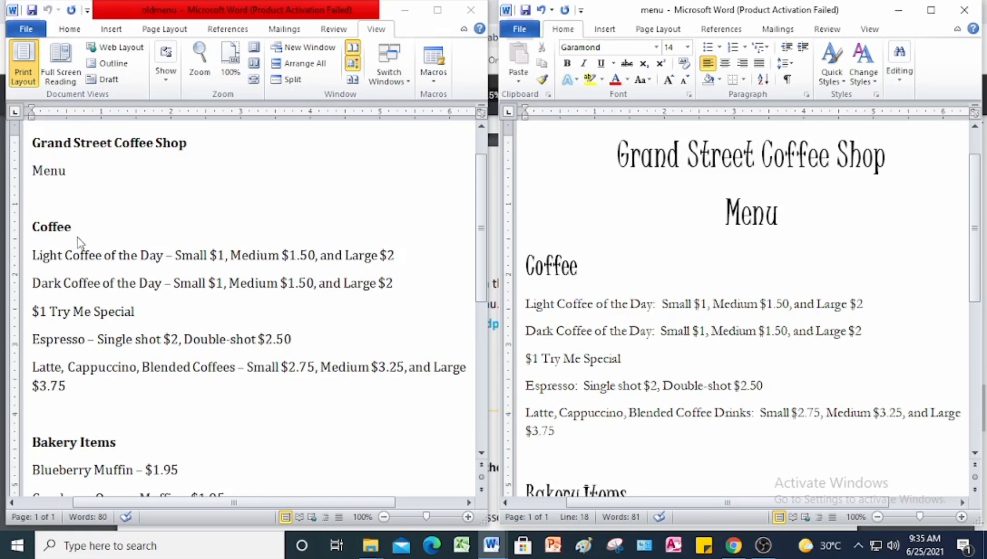
{"action": "left_click", "coordinate": [931, 10]}
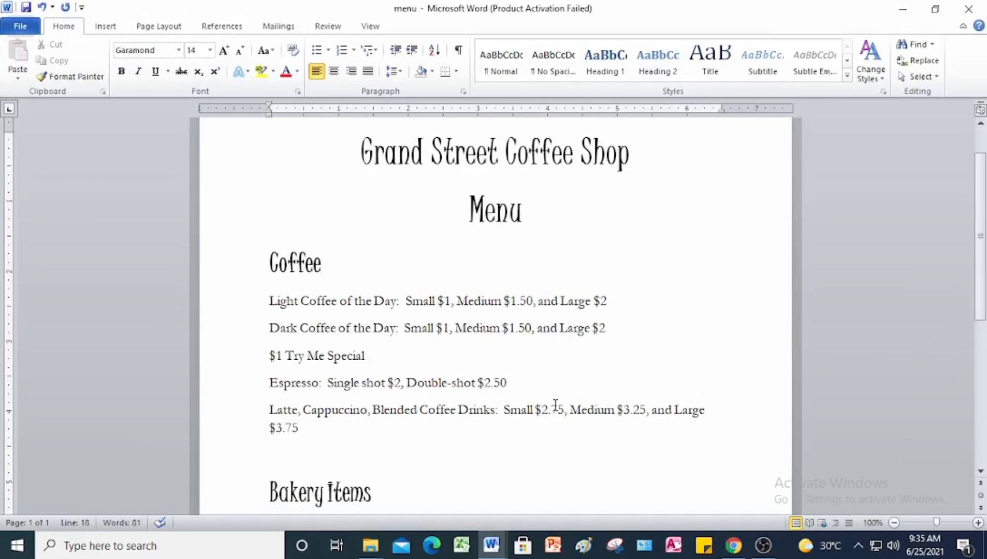
- Save the corrected menu as newmenu in the Wordprocessing Project 2 folder under Documents
{"action": "left_click", "coordinate": [21, 30]}
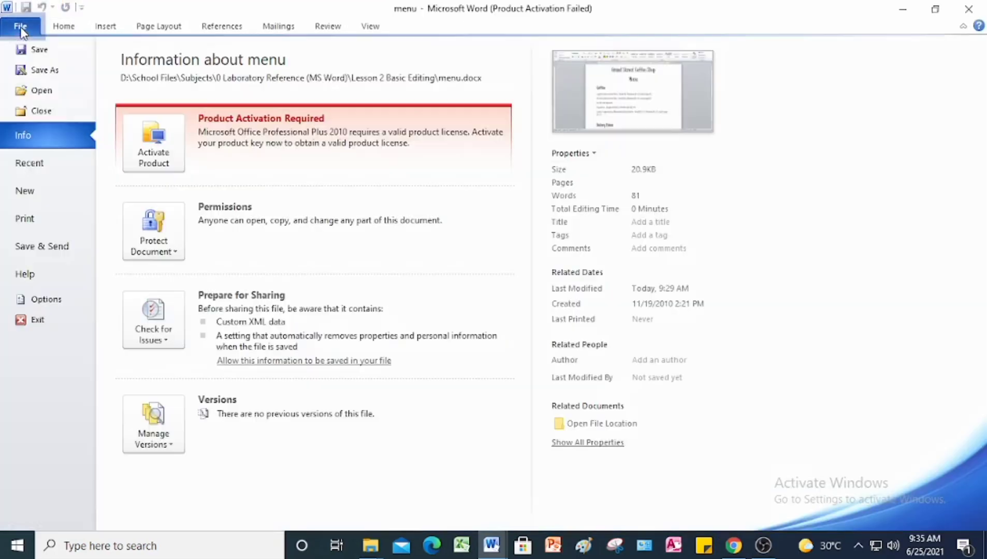
{"action": "key", "text": "Escape"}
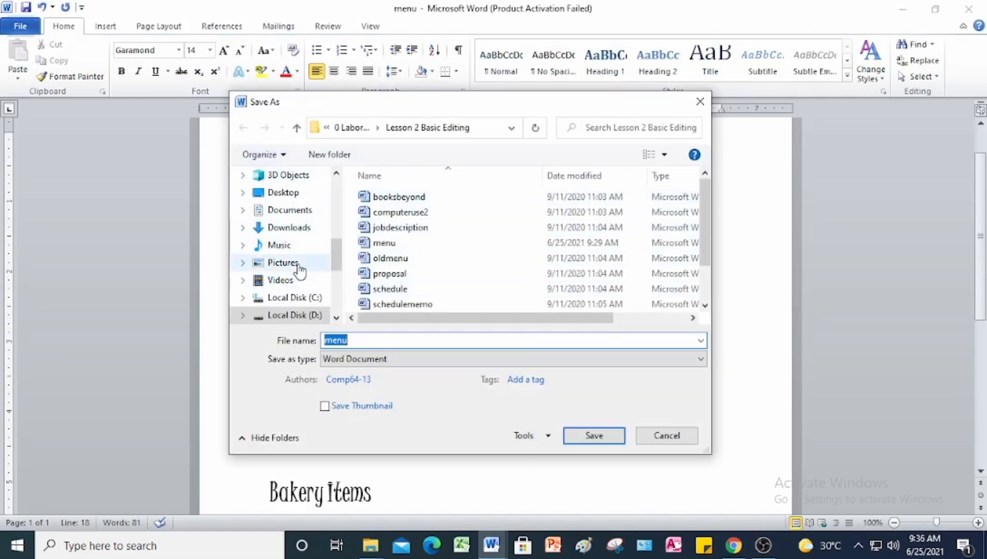
{"action": "left_click", "coordinate": [305, 213]}
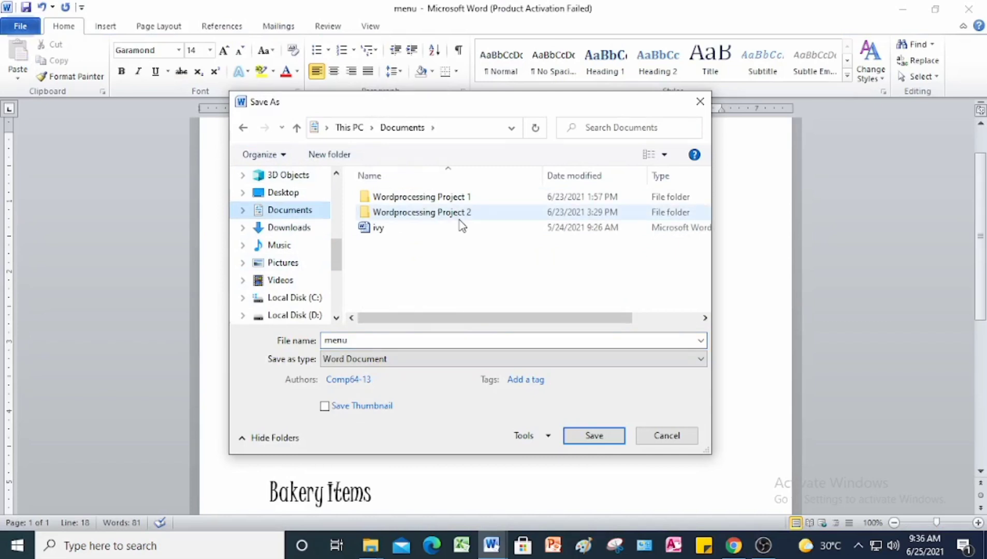
{"action": "left_click", "coordinate": [455, 216]}
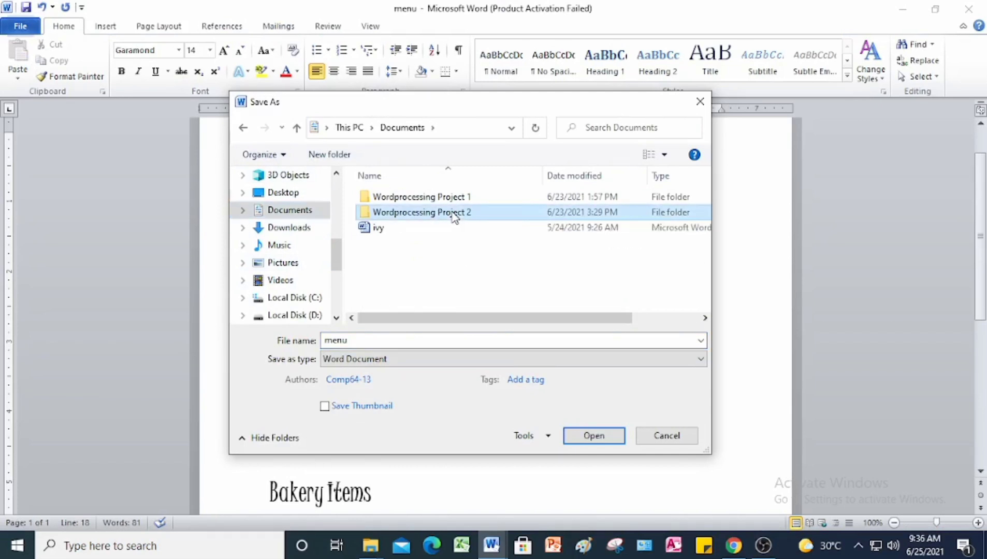
{"action": "double_click", "coordinate": [455, 217]}
{"action": "left_click", "coordinate": [332, 341]}
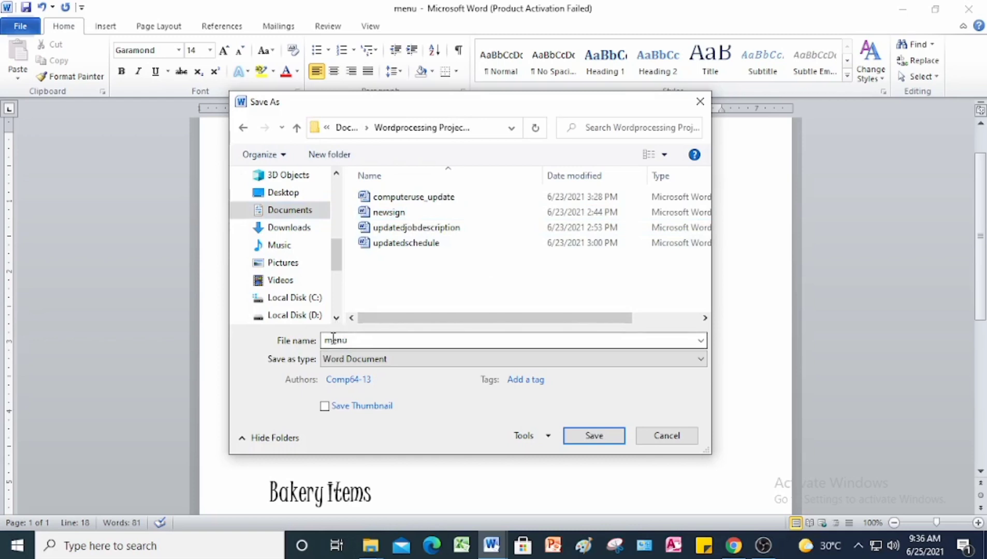
{"action": "double_click", "coordinate": [329, 341]}
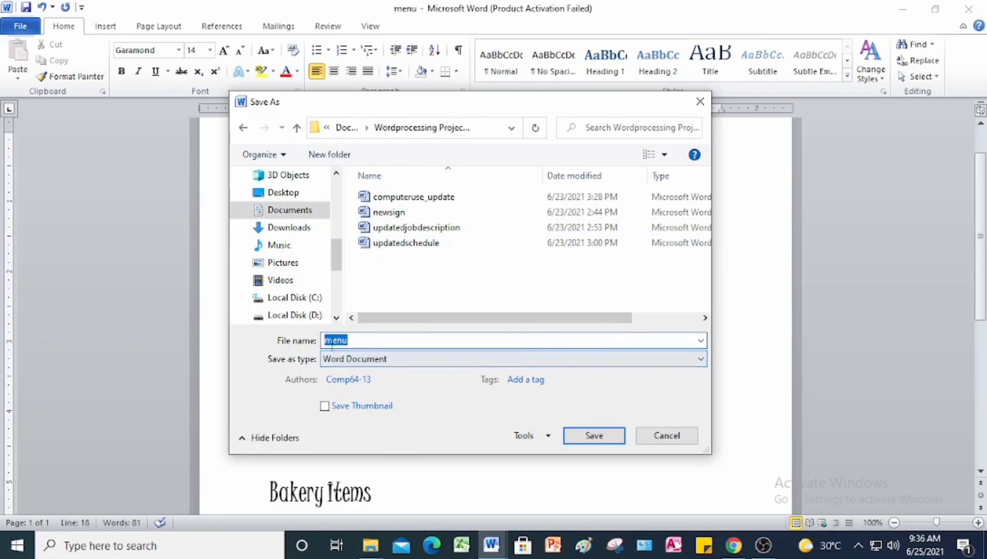
{"action": "key", "text": "Home"}
{"action": "type", "text": "n"}
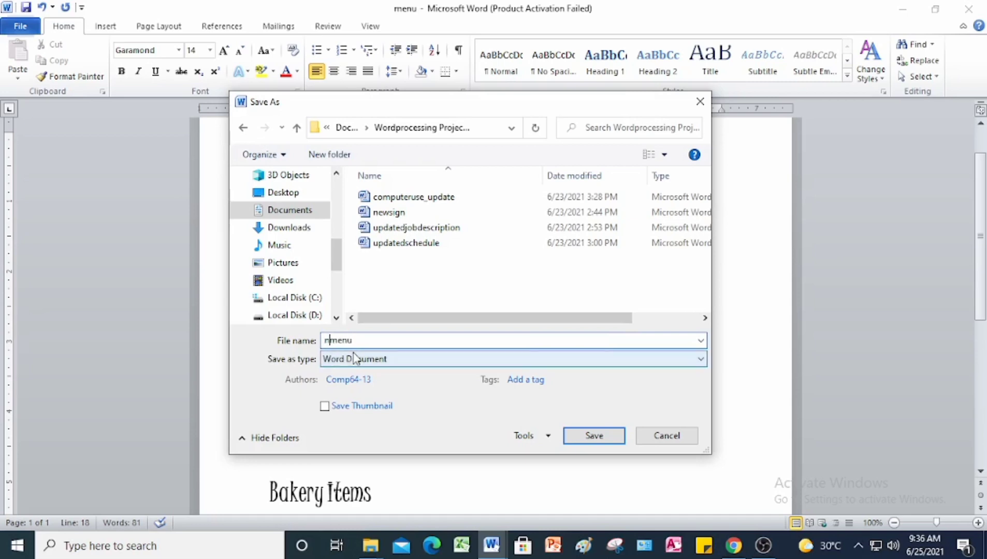
{"action": "type", "text": "ew"}
{"action": "left_click", "coordinate": [579, 435]}
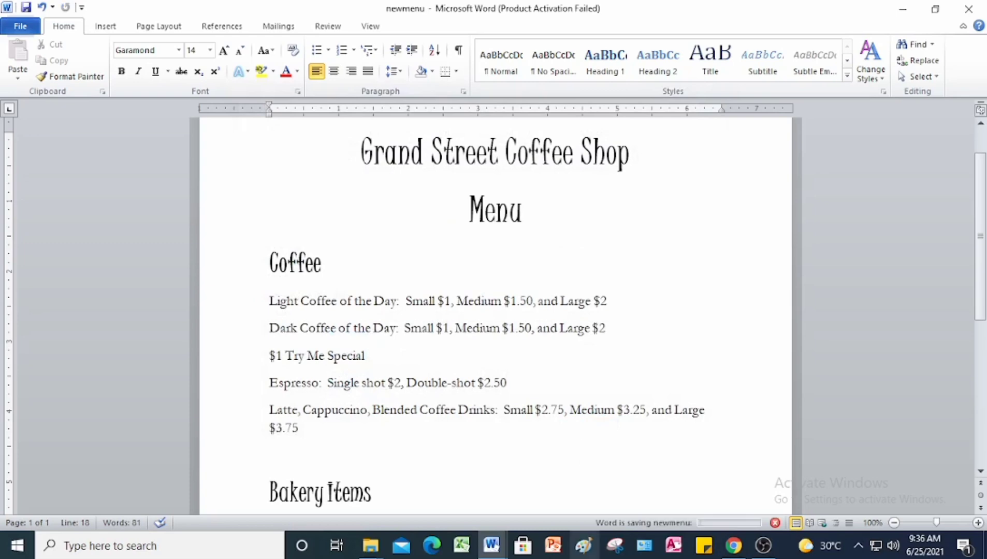
- Close the newmenu document and the oldmenu document, leaving Word open
{"action": "left_click", "coordinate": [21, 27]}
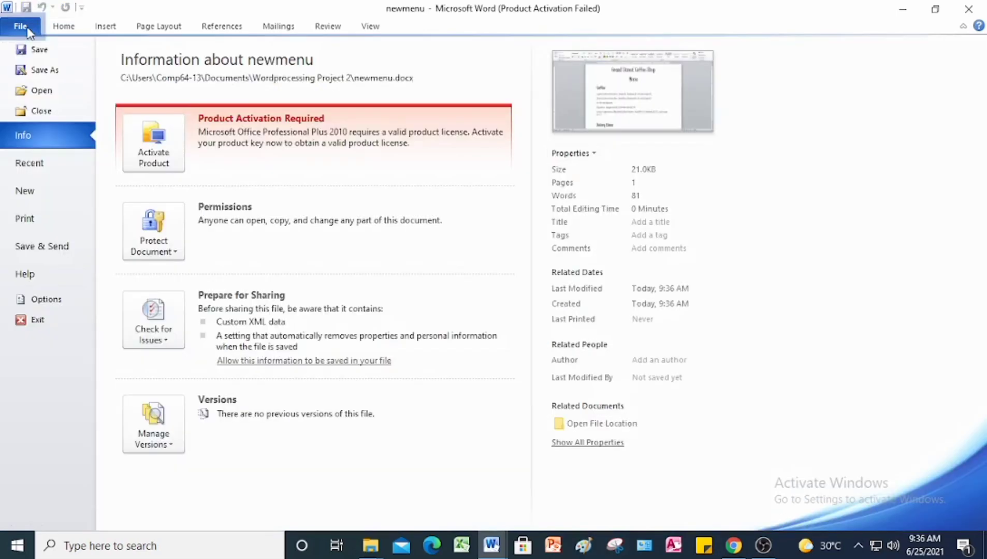
{"action": "left_click", "coordinate": [41, 111]}
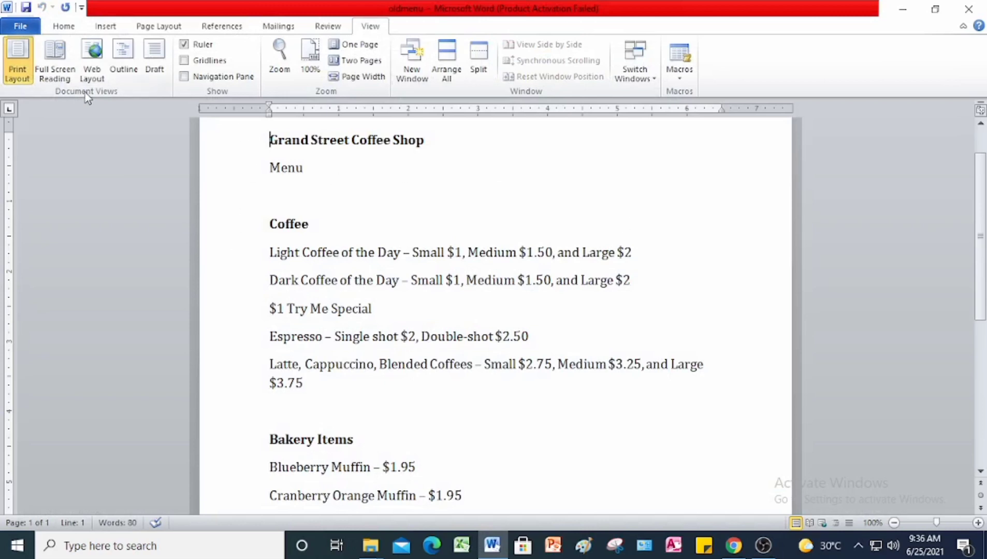
{"action": "left_click", "coordinate": [23, 27]}
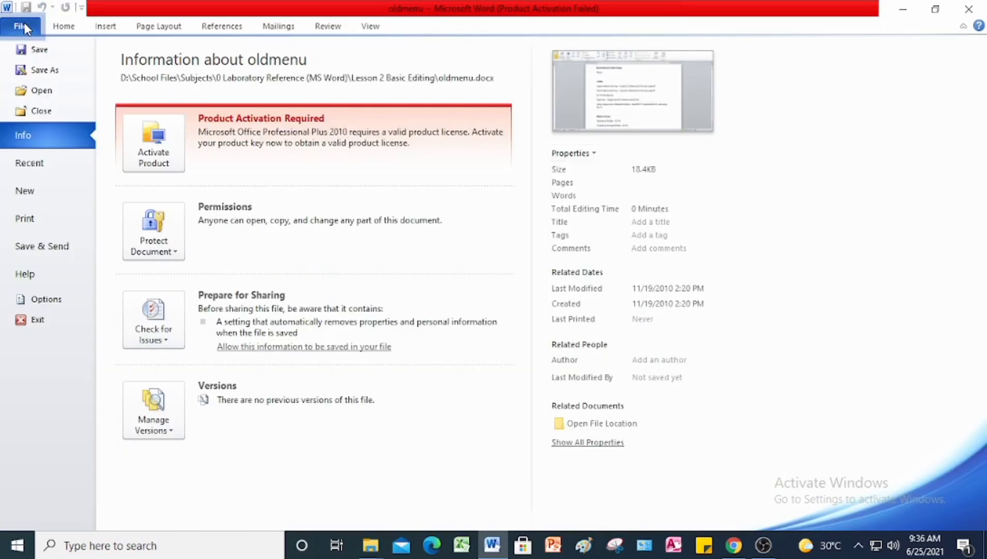
{"action": "left_click", "coordinate": [42, 110]}
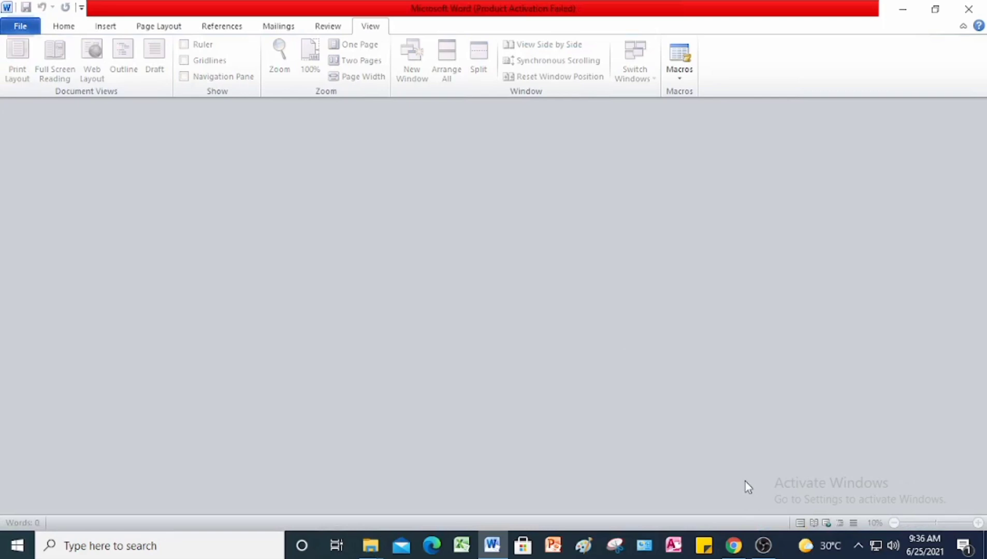
- Switch to the Project 2 PDF in Chrome and read the Project 2-6 Creating a Memo instructions
{"action": "left_click", "coordinate": [733, 546]}
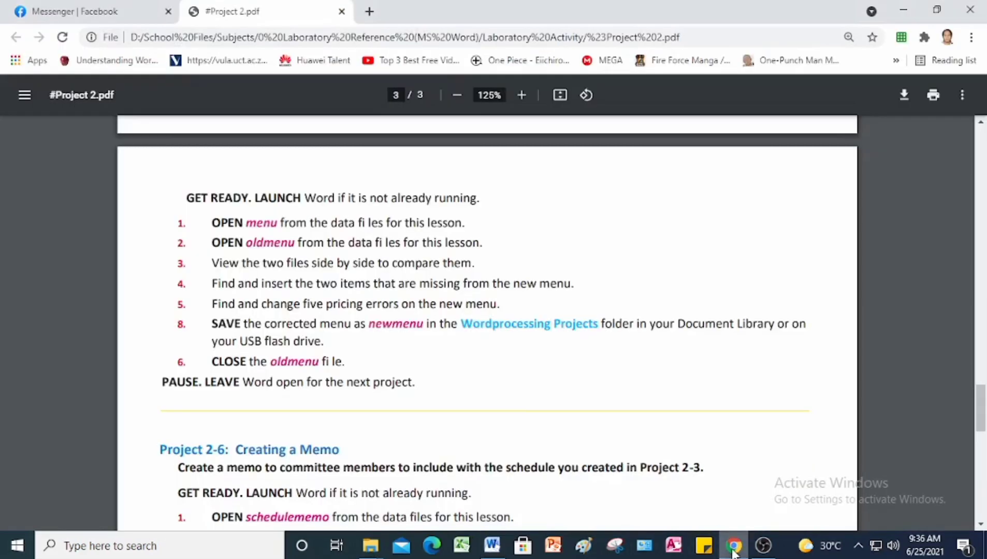
{"action": "scroll", "coordinate": [423, 279], "scroll_direction": "up", "scroll_amount": 5}
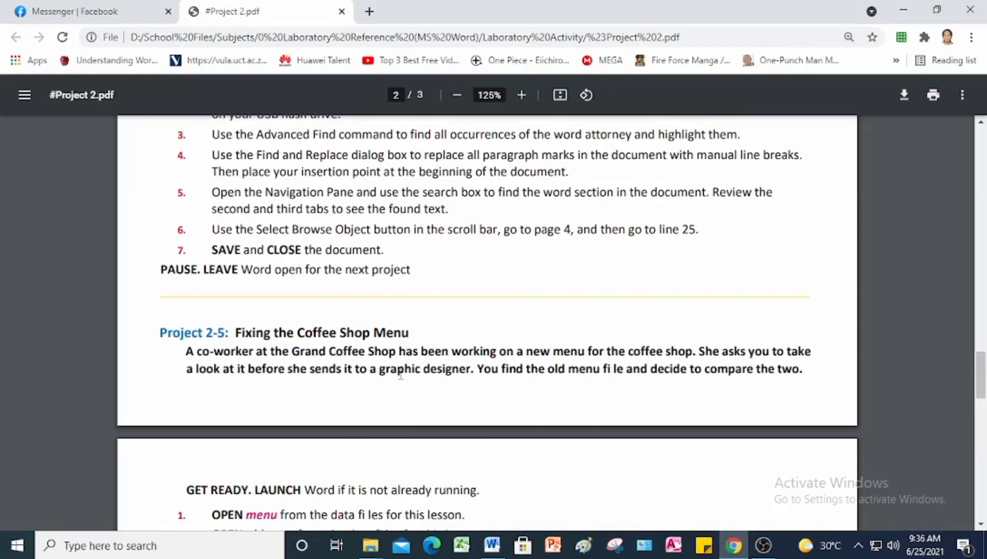
{"action": "scroll", "coordinate": [400, 377], "scroll_direction": "down", "scroll_amount": 10}
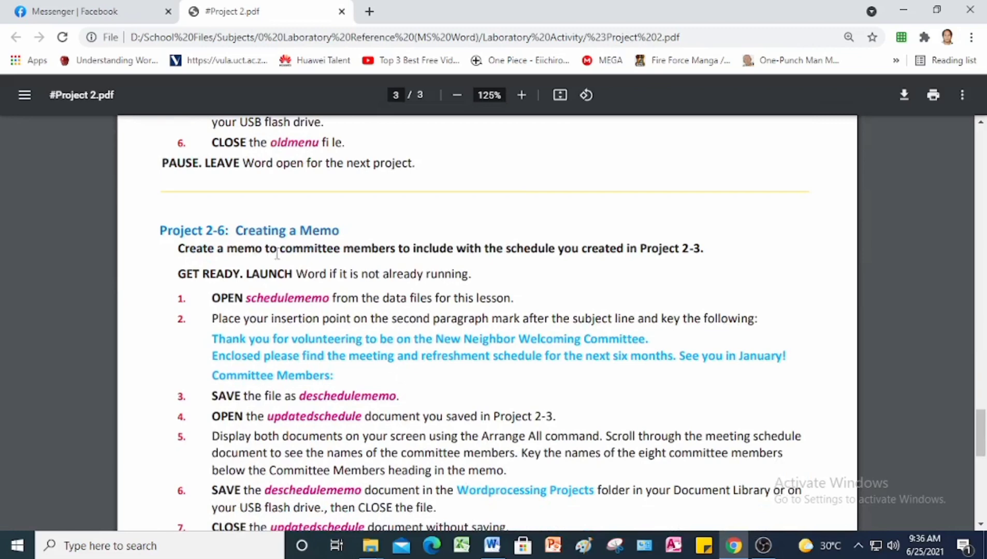
{"action": "scroll", "coordinate": [256, 275], "scroll_direction": "down", "scroll_amount": 1}
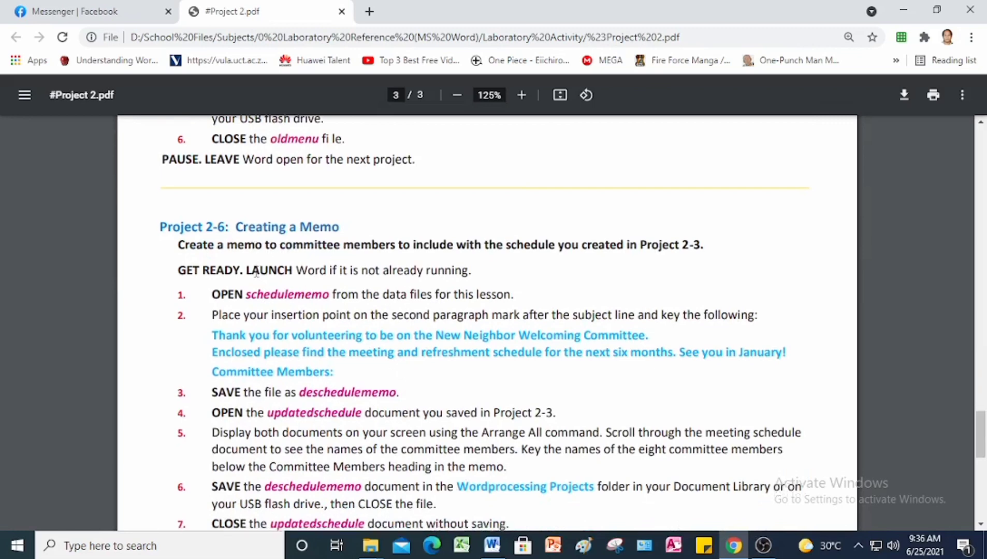
{"action": "scroll", "coordinate": [256, 273], "scroll_direction": "down", "scroll_amount": 3}
{"action": "scroll", "coordinate": [258, 253], "scroll_direction": "up", "scroll_amount": 2}
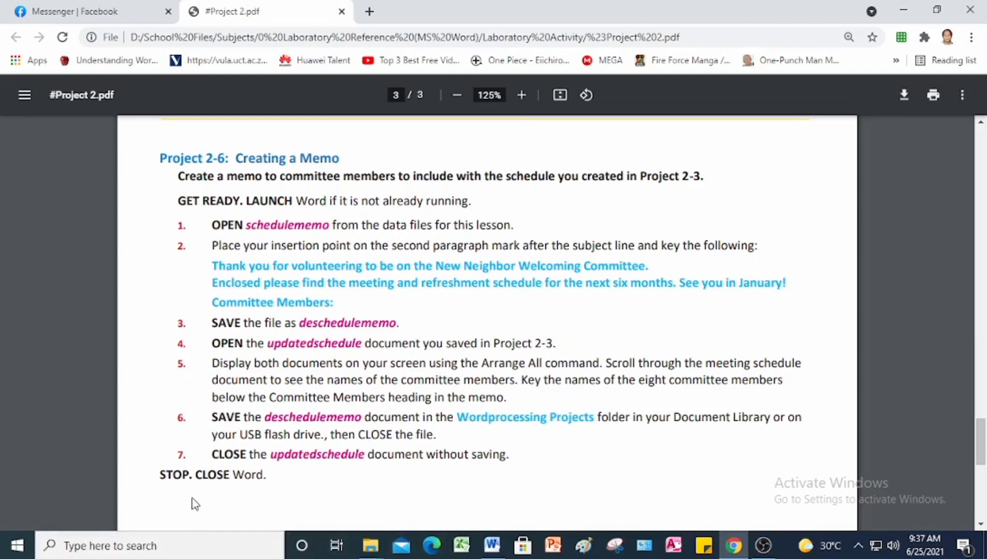
- Switch back to Word, open schedulememo from the Lesson 2 Basic Editing folder, and enable editing
{"action": "left_click", "coordinate": [493, 553]}
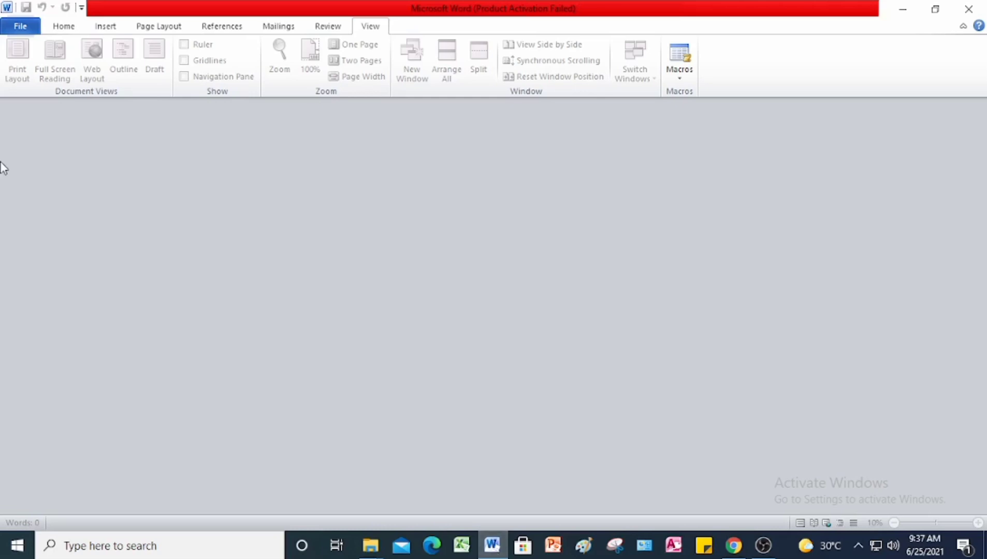
{"action": "left_click", "coordinate": [18, 28]}
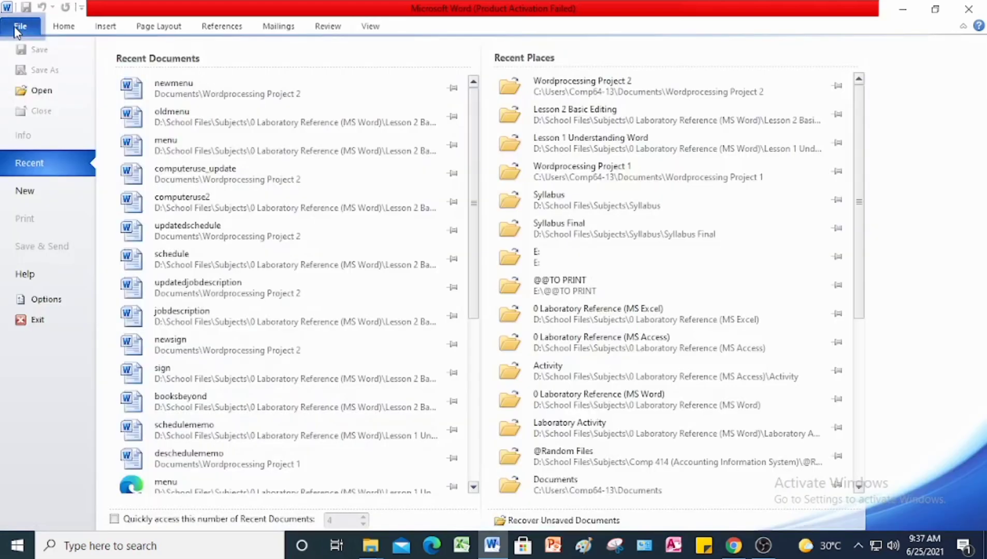
{"action": "left_click", "coordinate": [33, 87]}
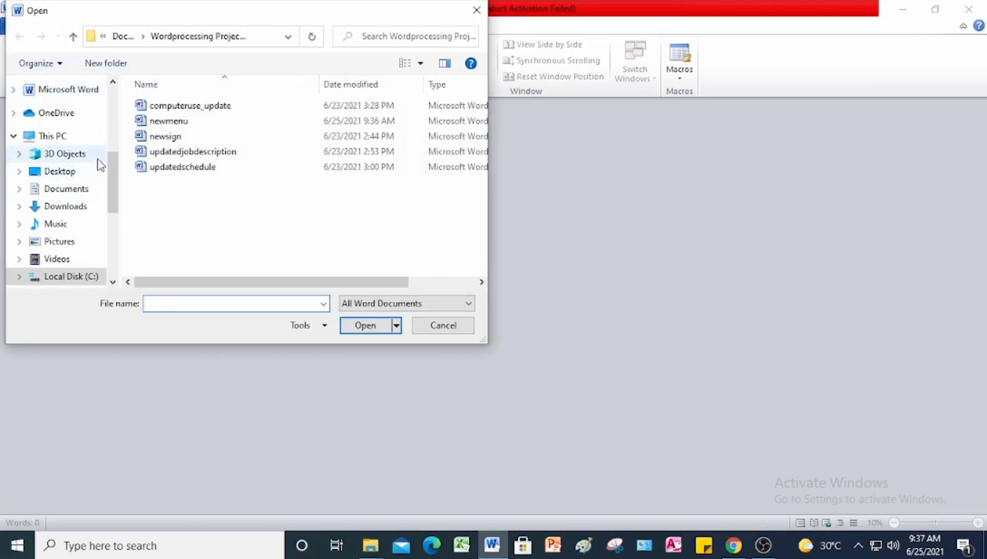
{"action": "left_click_drag", "start_coordinate": [114, 188], "coordinate": [110, 159]}
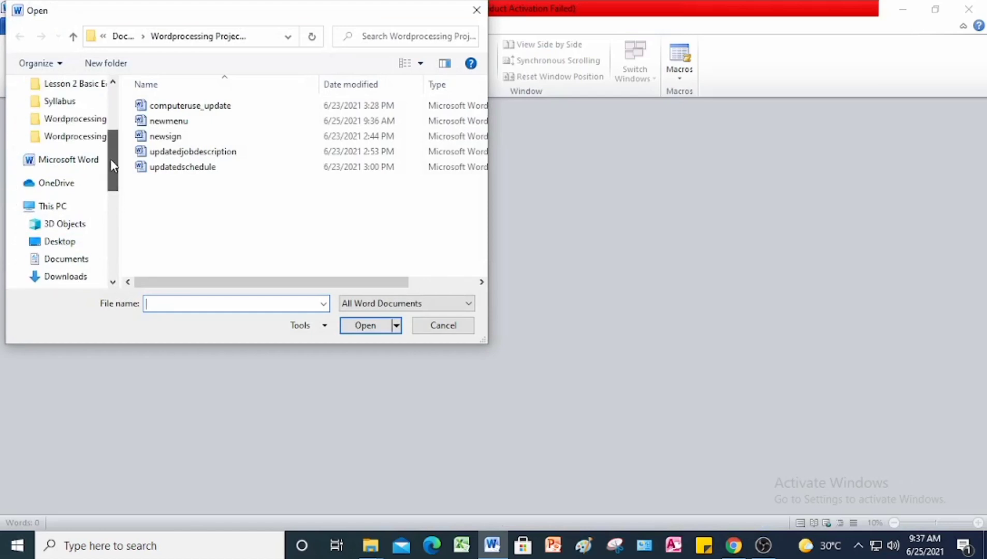
{"action": "left_click", "coordinate": [76, 86]}
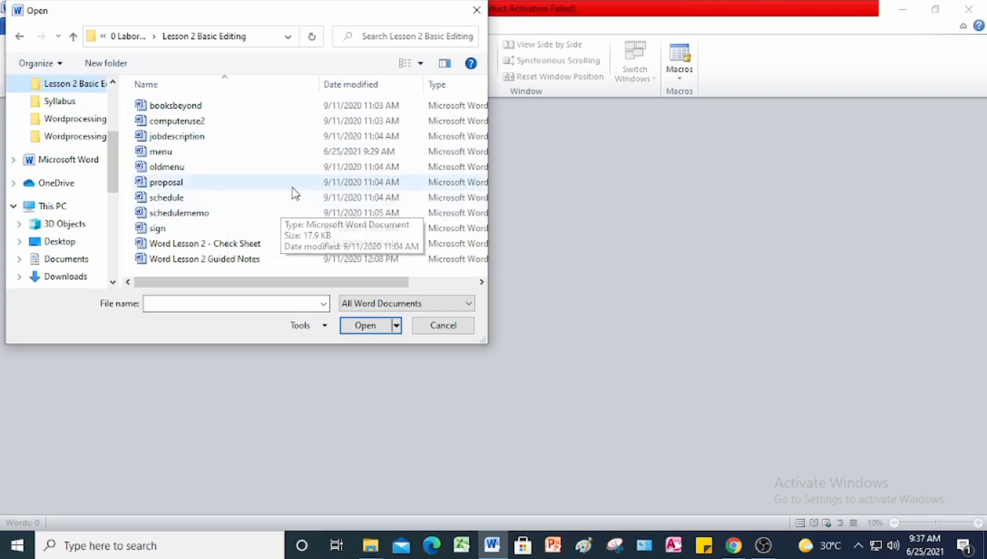
{"action": "left_click", "coordinate": [240, 214]}
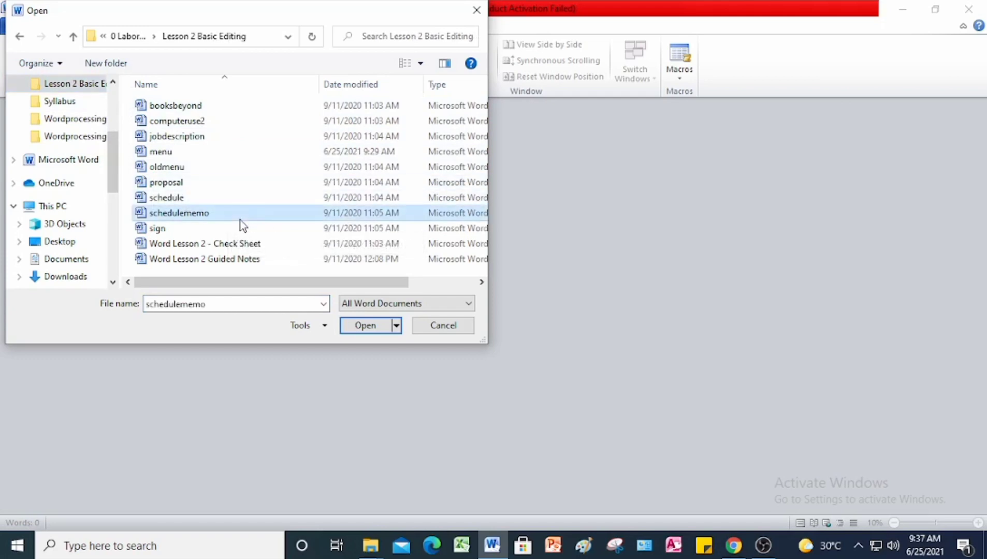
{"action": "left_click", "coordinate": [367, 326]}
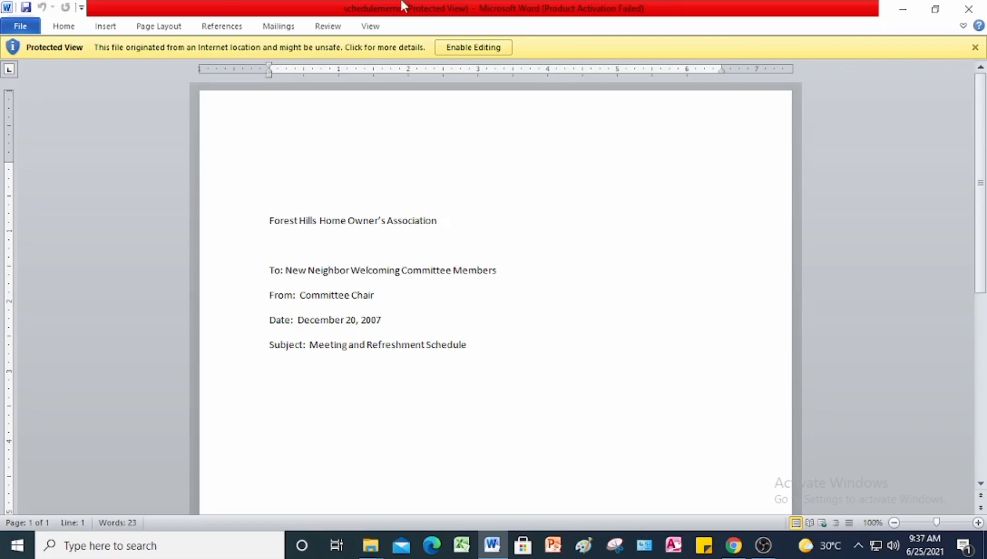
{"action": "left_click", "coordinate": [471, 49]}
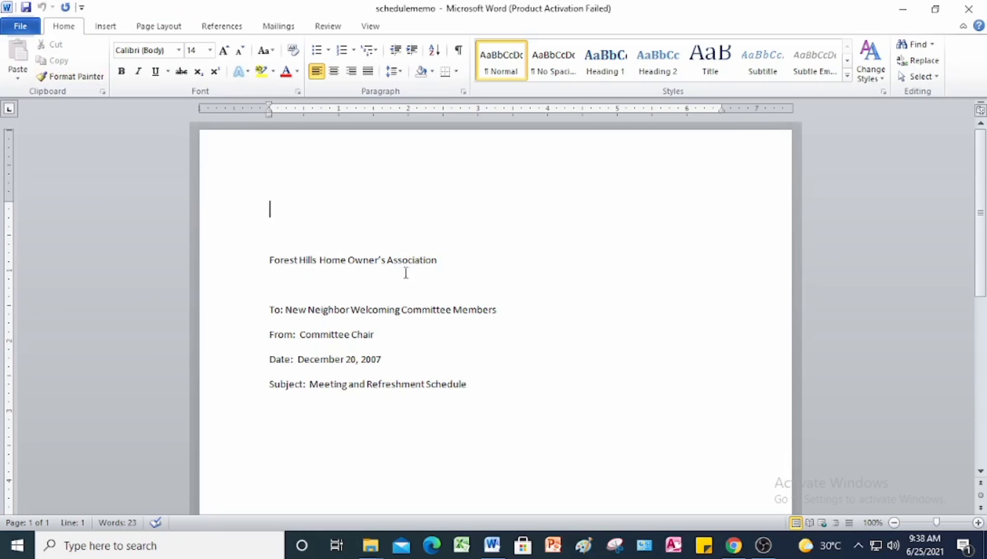
- Show the paragraph marks and locate the empty paragraphs around the association name and the subject line
{"action": "left_click", "coordinate": [459, 58]}
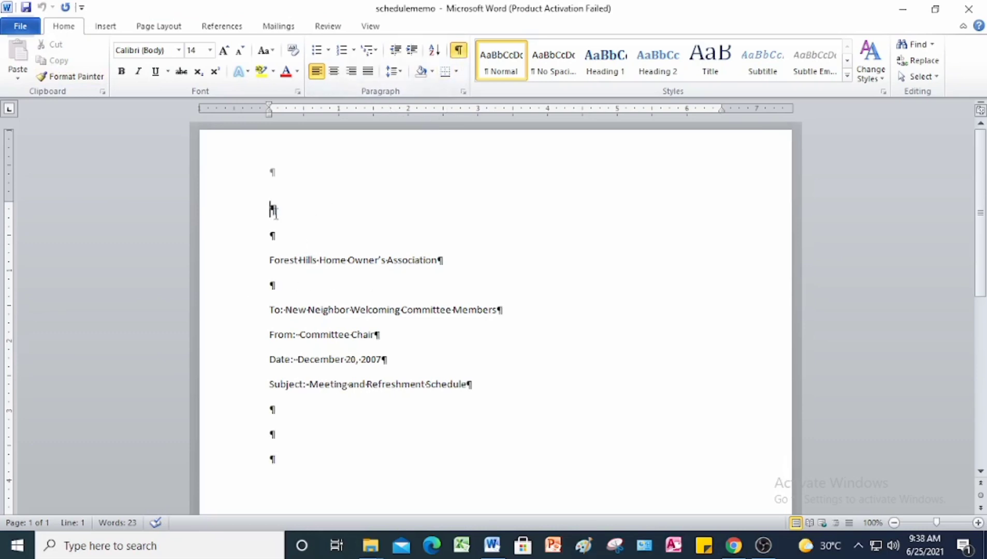
{"action": "left_click_drag", "start_coordinate": [269, 212], "coordinate": [377, 250]}
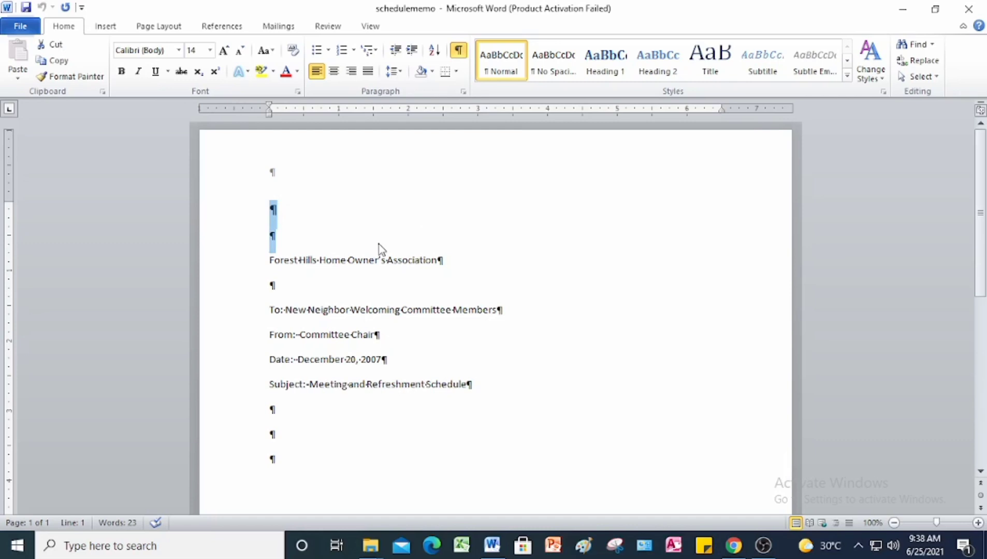
{"action": "left_click", "coordinate": [268, 288]}
{"action": "left_click_drag", "start_coordinate": [267, 291], "coordinate": [281, 293]}
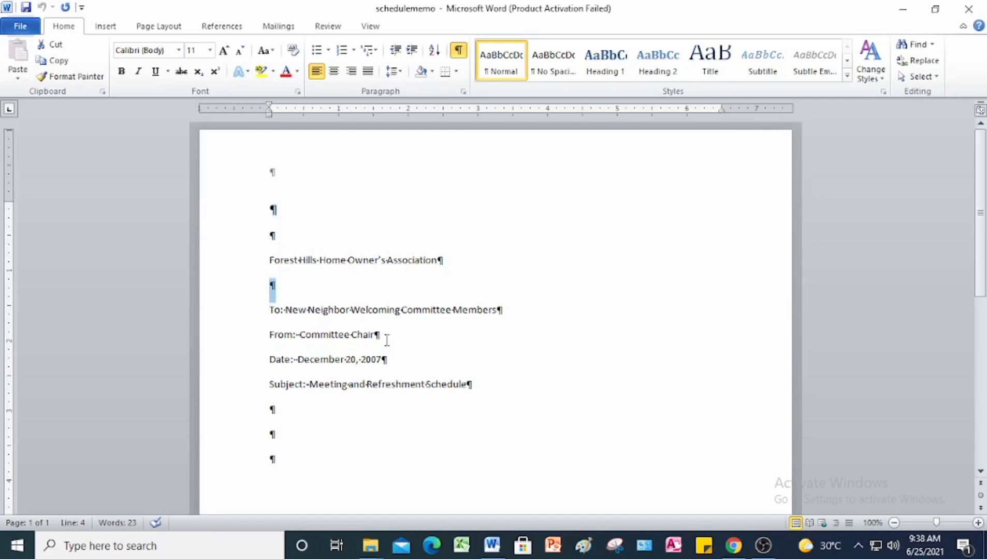
{"action": "scroll", "coordinate": [386, 340], "scroll_direction": "down", "scroll_amount": 3}
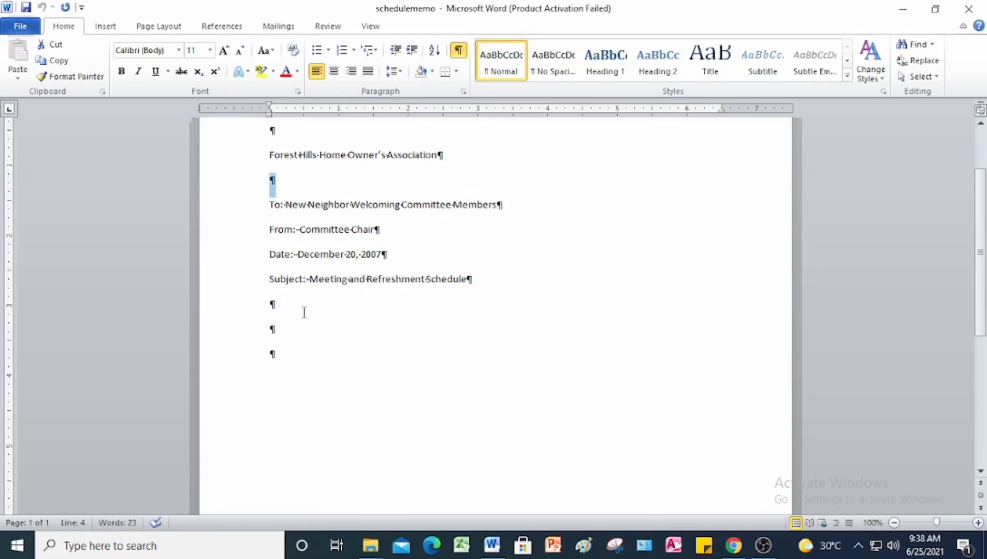
{"action": "left_click", "coordinate": [264, 278]}
{"action": "left_click", "coordinate": [213, 286]}
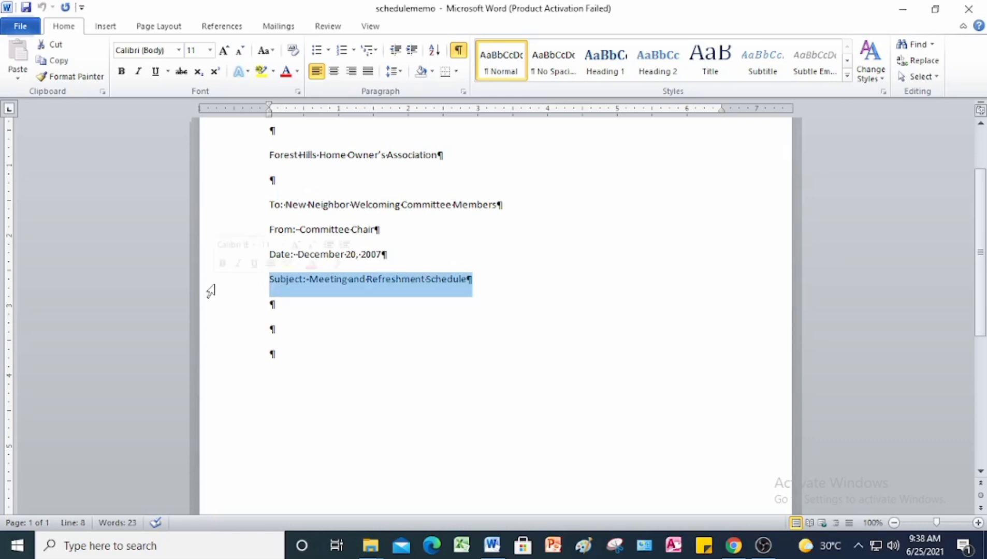
- Write "Thank you for volunteering to be on the New Neighbor Welcoming Committee." in the third empty paragraph below the subject line
{"action": "left_click", "coordinate": [280, 305]}
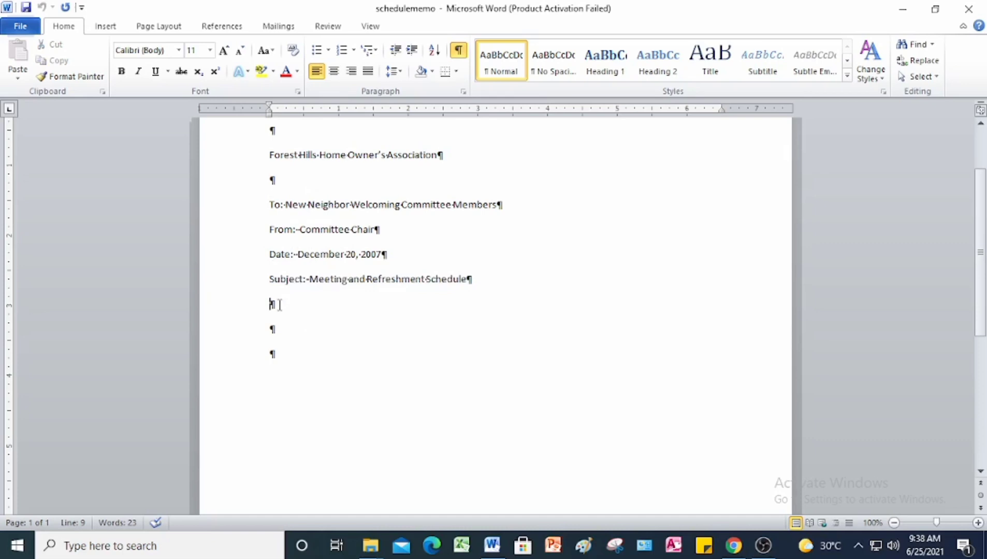
{"action": "left_click", "coordinate": [280, 332]}
{"action": "left_click", "coordinate": [284, 359]}
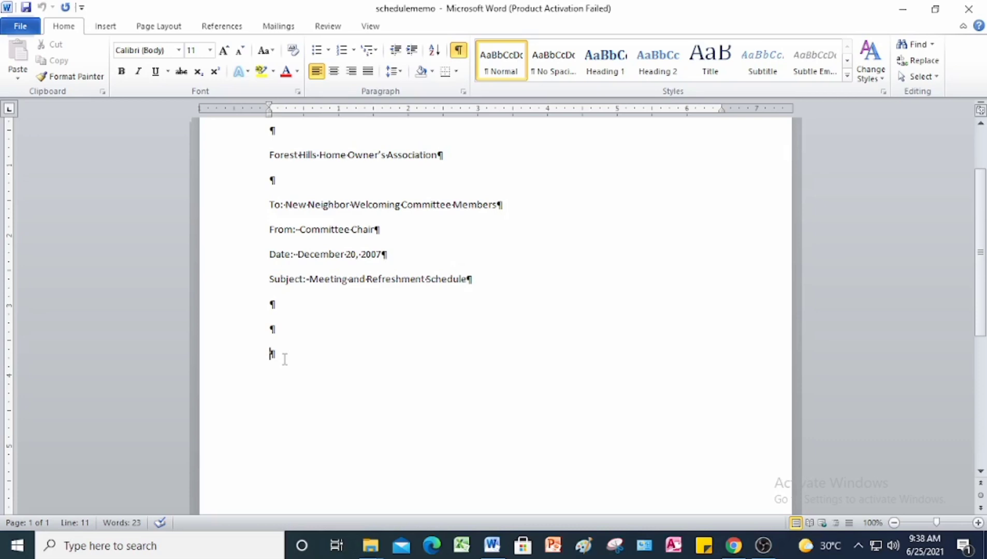
{"action": "type", "text": "Thank you for volu"}
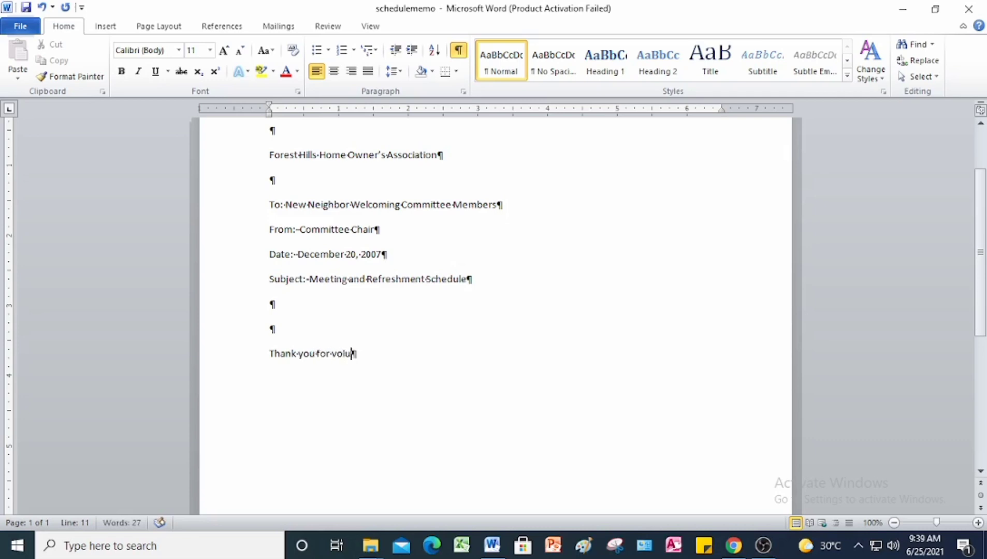
{"action": "type", "text": "nteering to be on the"}
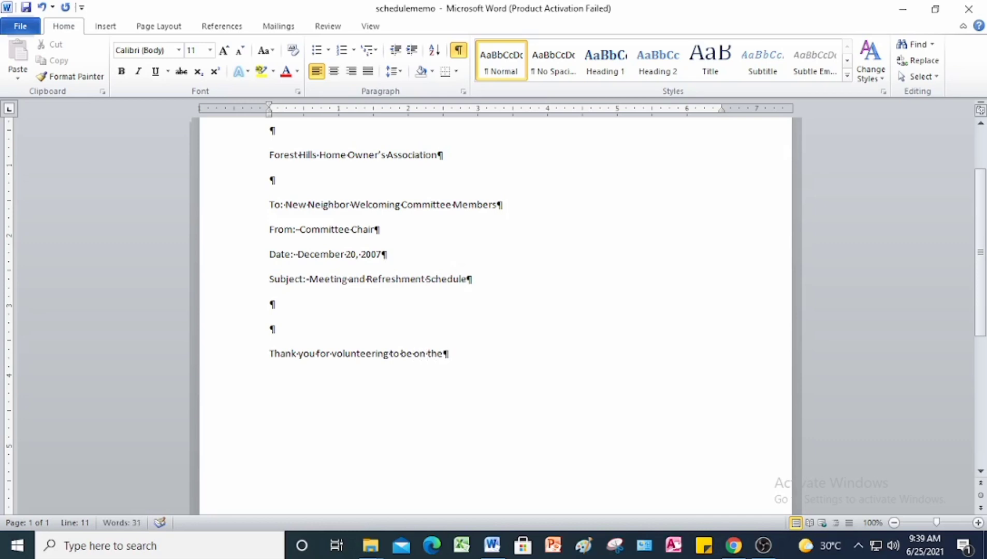
{"action": "type", "text": " New Neighbor Welcoming Committee"}
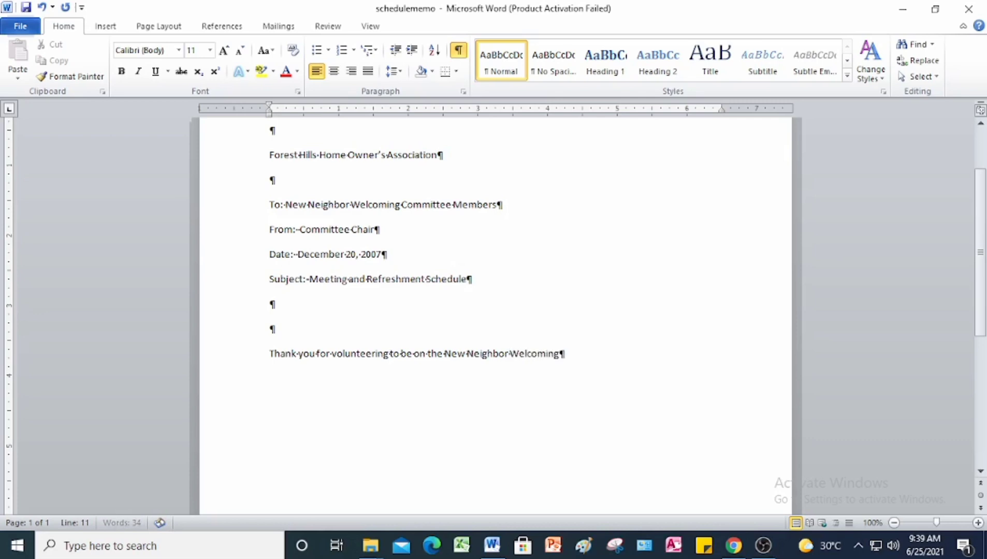
{"action": "key", "text": "Return"}
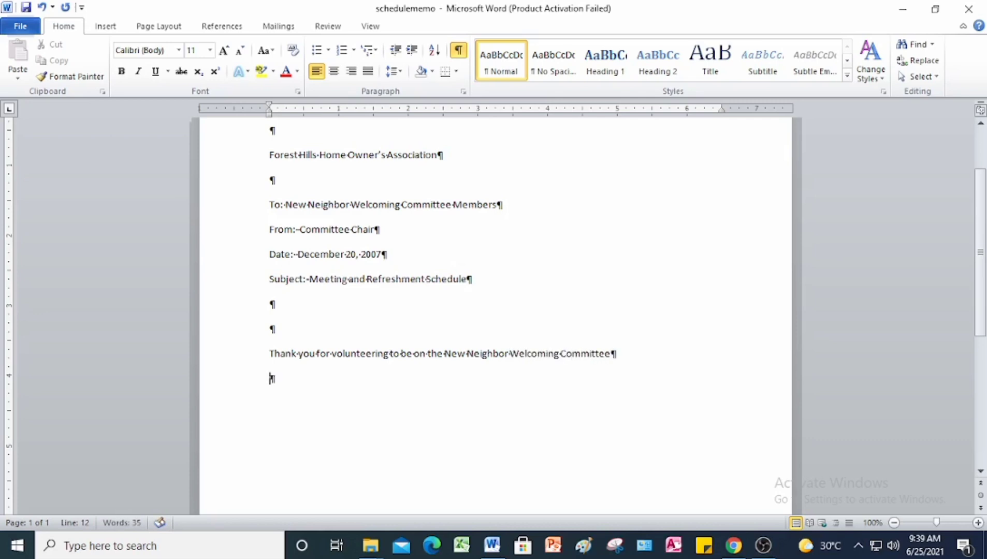
{"action": "key", "text": "Left"}
{"action": "type", "text": "."}
{"action": "key", "text": "Right"}
- Write the next paragraph as "Enclosed please find the meeting and refreshment schedule for the next months. See you in January!"
{"action": "type", "text": "Enclosed please find "}
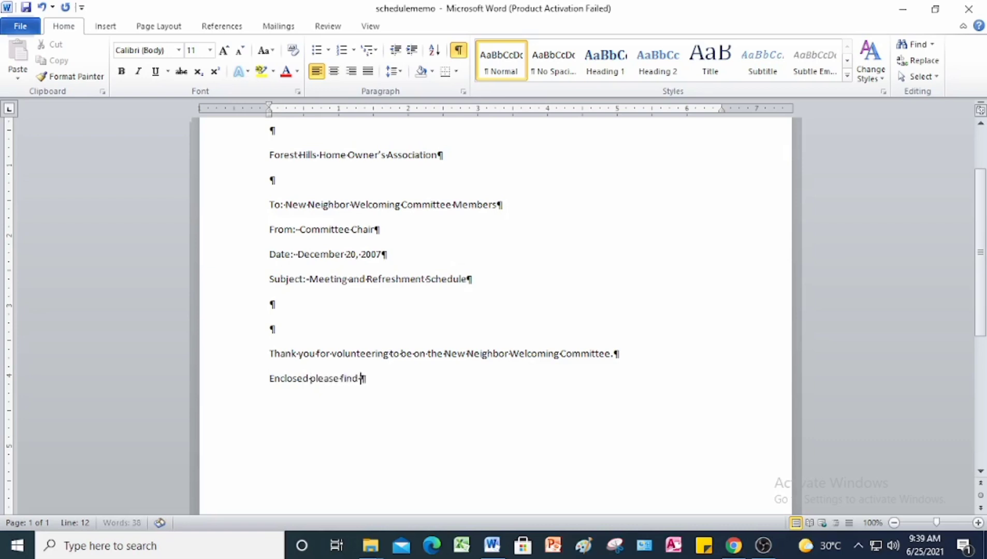
{"action": "type", "text": "the meeting"}
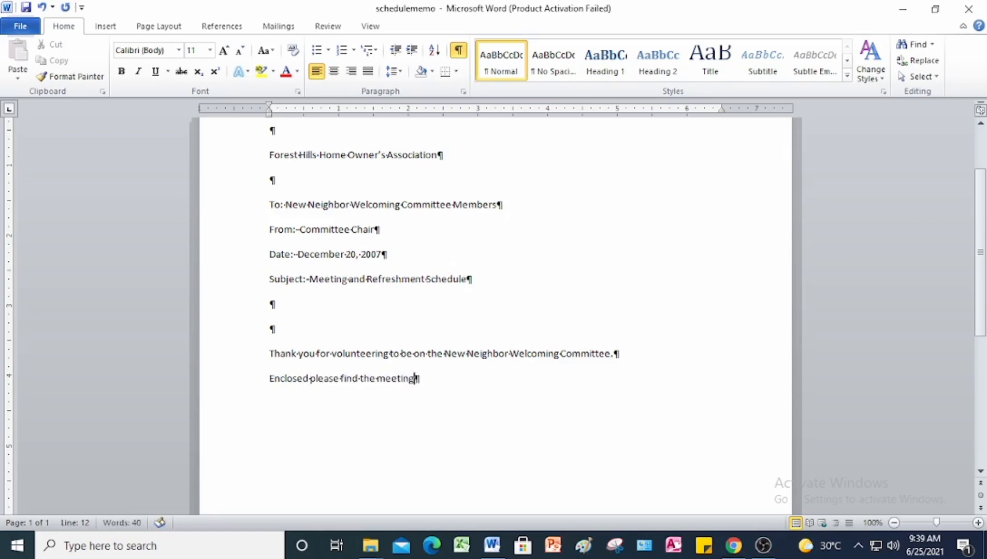
{"action": "type", "text": " and refreshment"}
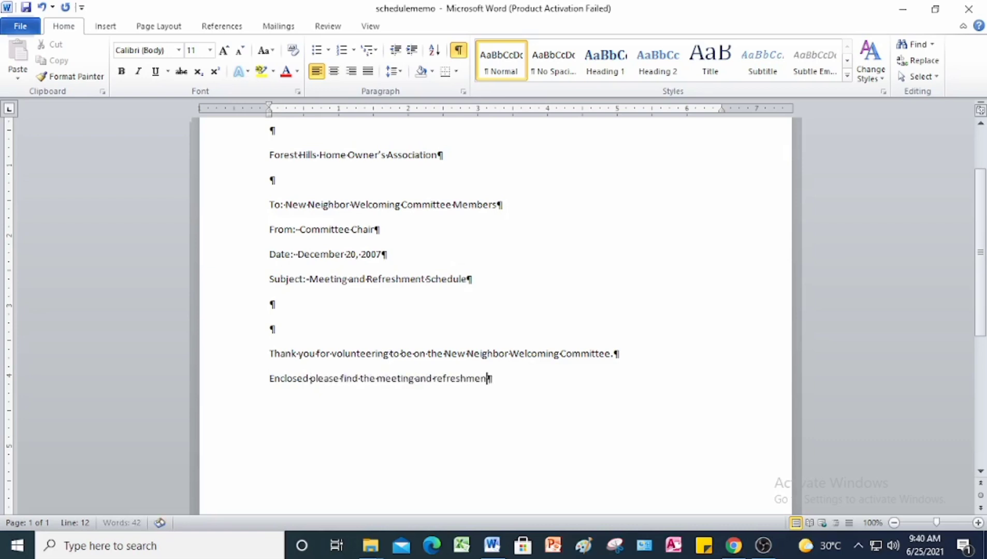
{"action": "type", "text": " schedule"}
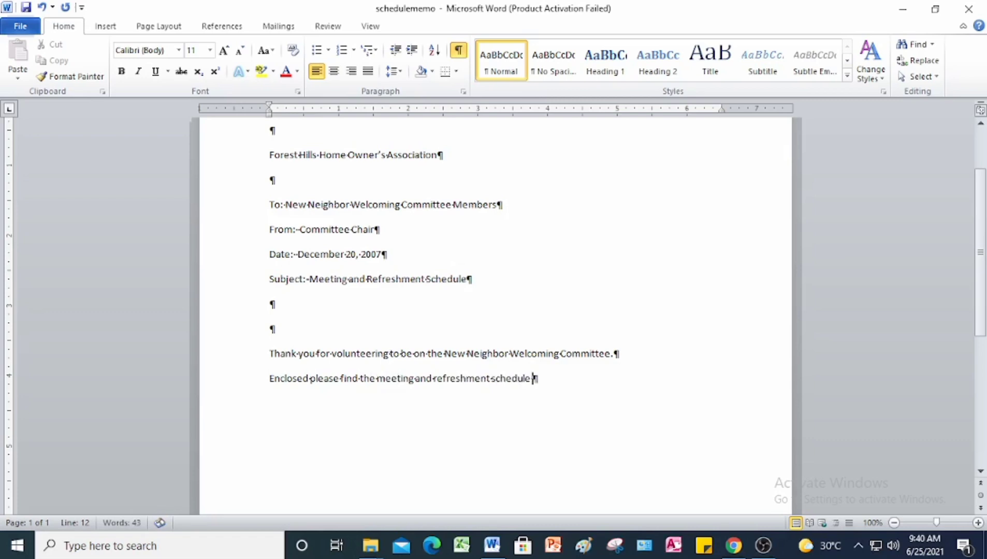
{"action": "type", "text": " for the next month"}
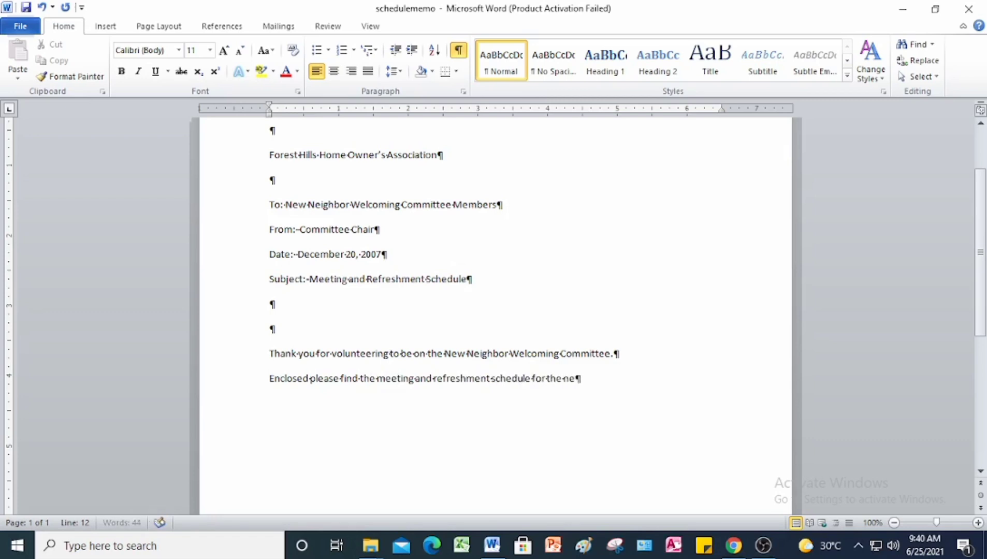
{"action": "type", "text": ". See you in January"}
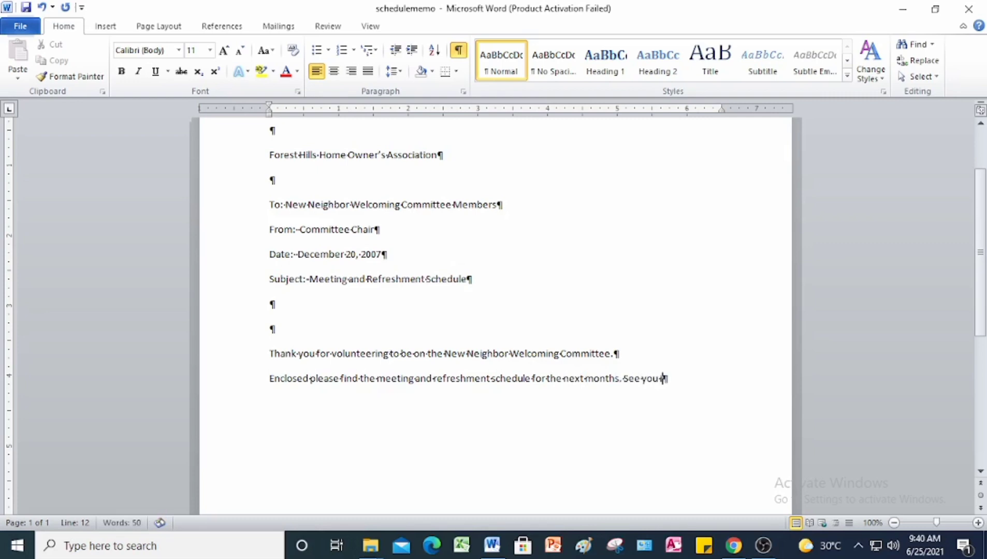
{"action": "type", "text": "!"}
{"action": "key", "text": "Return"}
- Add the line "Committee Members:" at the end of the memo, followed by a new empty paragraph
{"action": "type", "text": "Commi"}
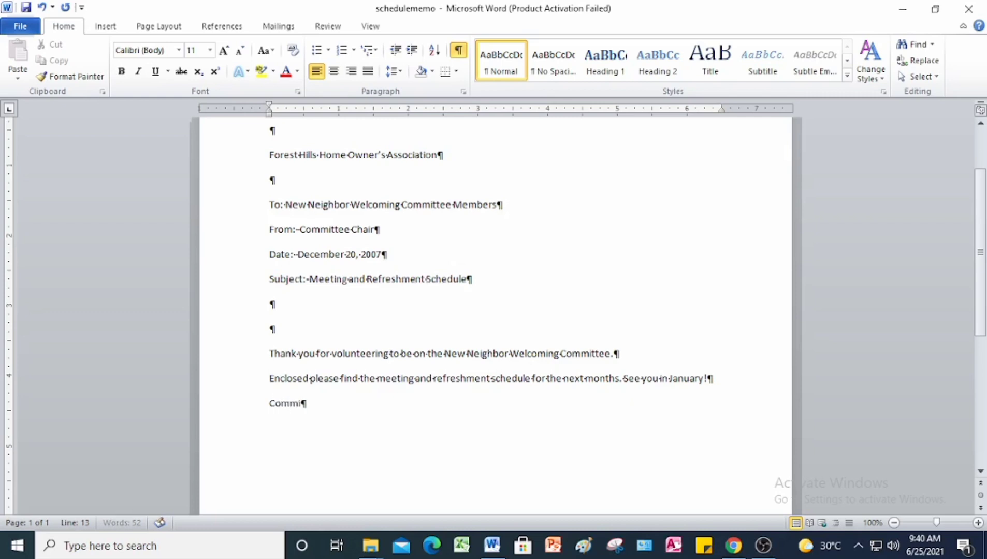
{"action": "type", "text": "ttee Members:"}
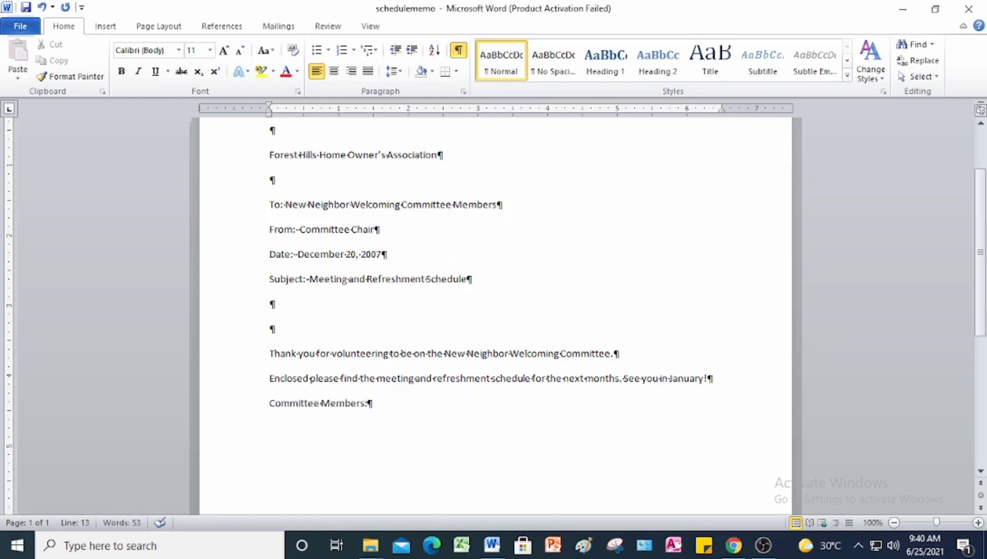
{"action": "key", "text": "Return"}
- Save the memo as deschedulememo in the Wordprocessing Project 2 folder under Documents
{"action": "left_click", "coordinate": [20, 26]}
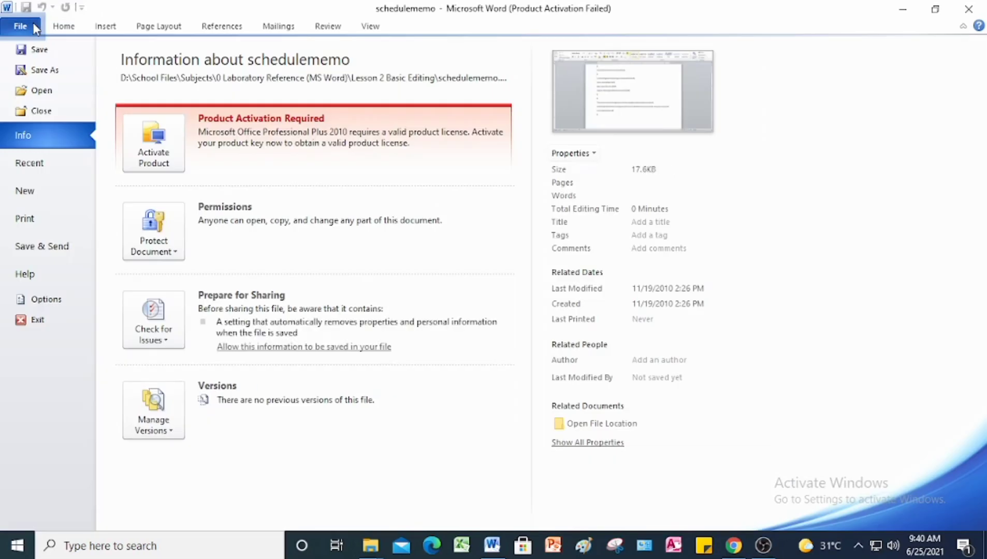
{"action": "left_click", "coordinate": [37, 71]}
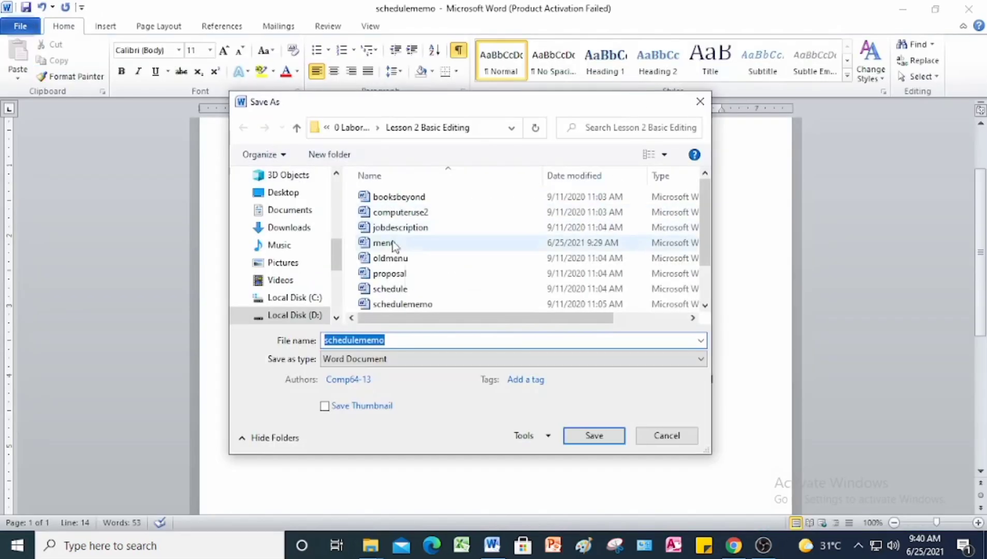
{"action": "left_click", "coordinate": [298, 211]}
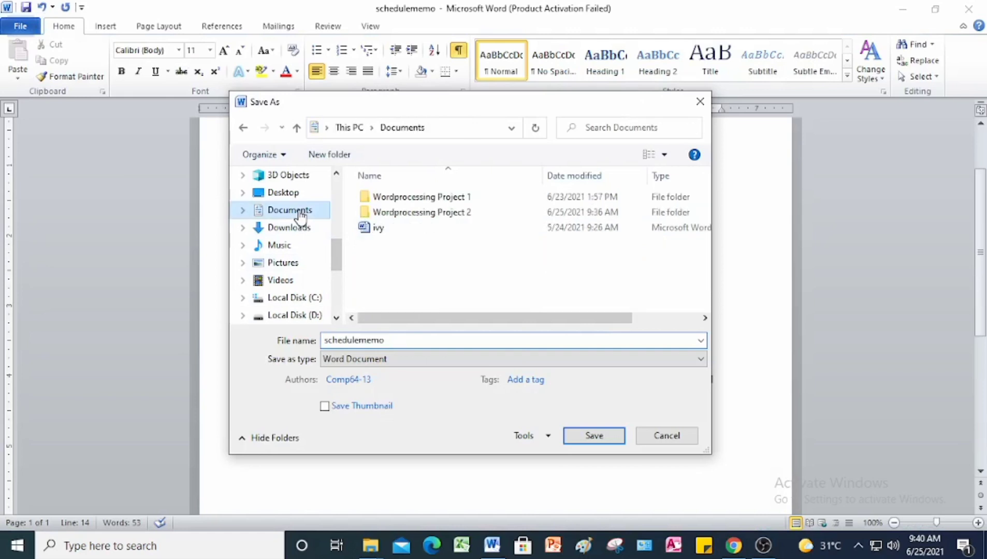
{"action": "double_click", "coordinate": [414, 213]}
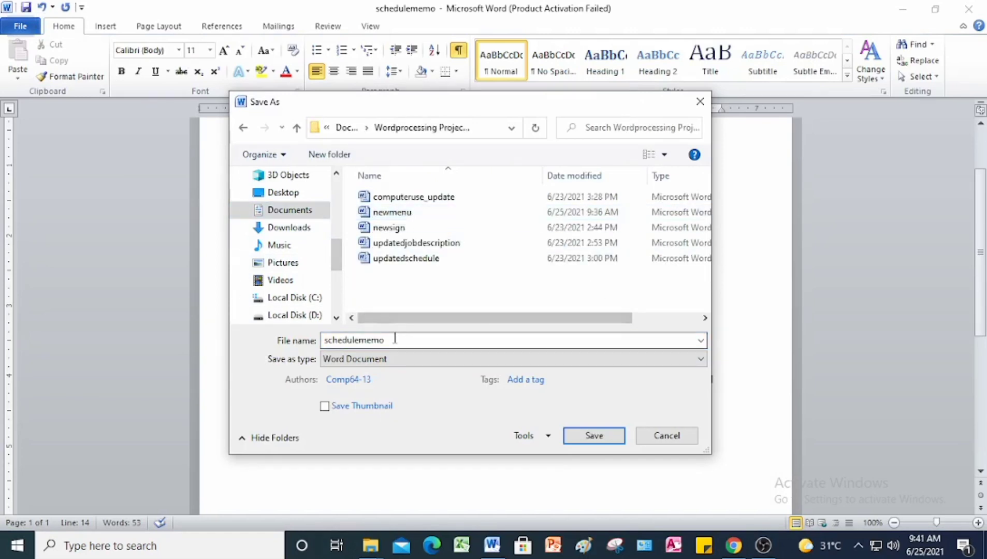
{"action": "left_click", "coordinate": [364, 340]}
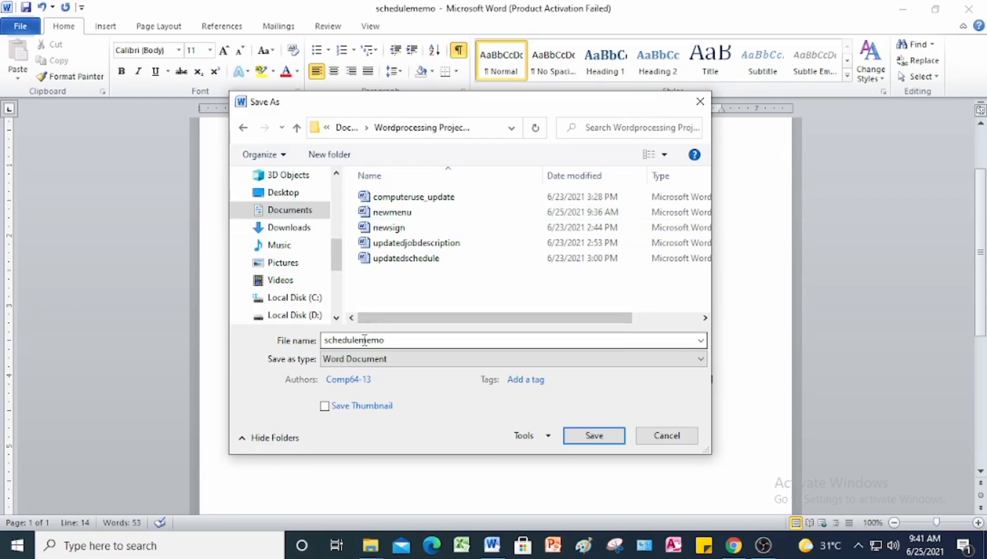
{"action": "double_click", "coordinate": [326, 340]}
{"action": "left_click", "coordinate": [327, 340]}
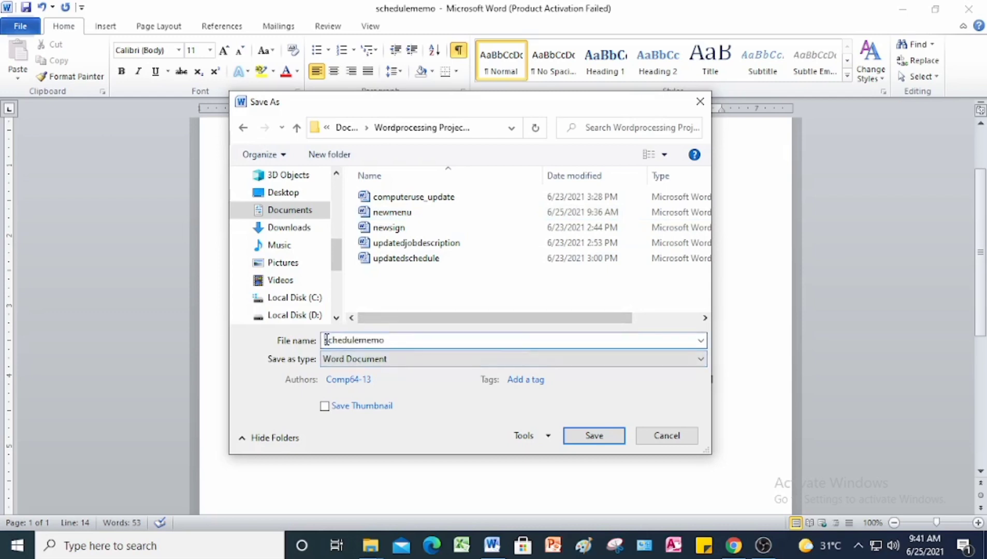
{"action": "type", "text": "de"}
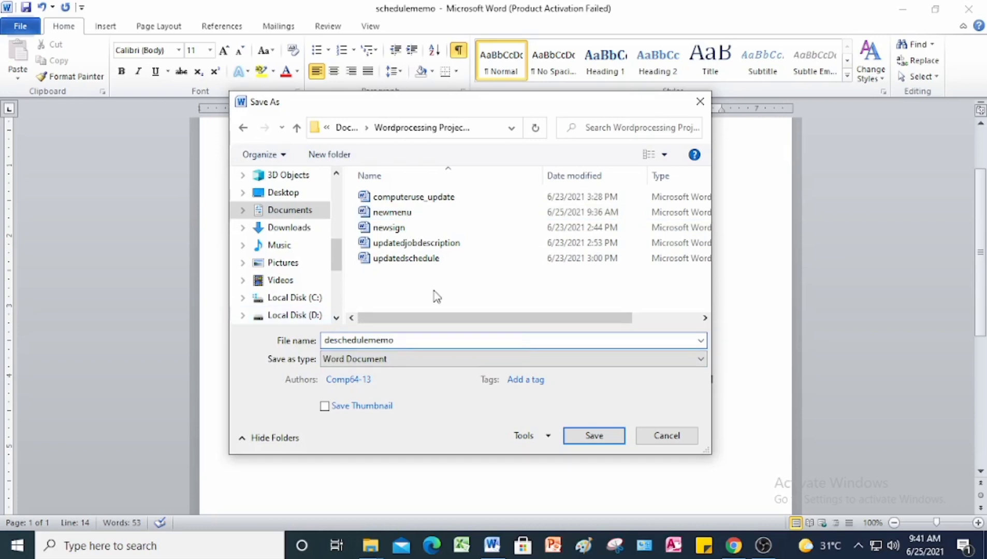
{"action": "left_click", "coordinate": [594, 436]}
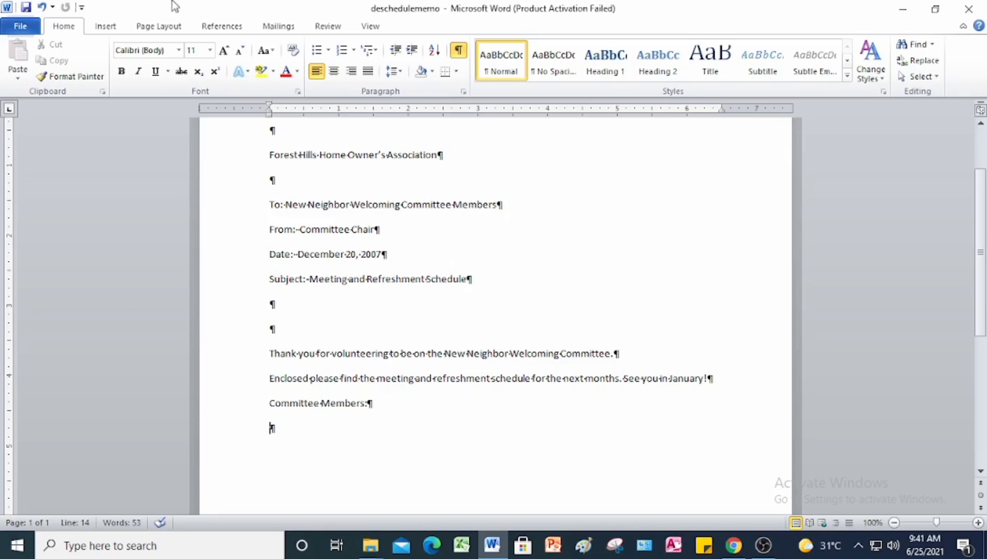
- Open updatedschedule from the Wordprocessing Project 2 folder under Documents
{"action": "left_click", "coordinate": [10, 25]}
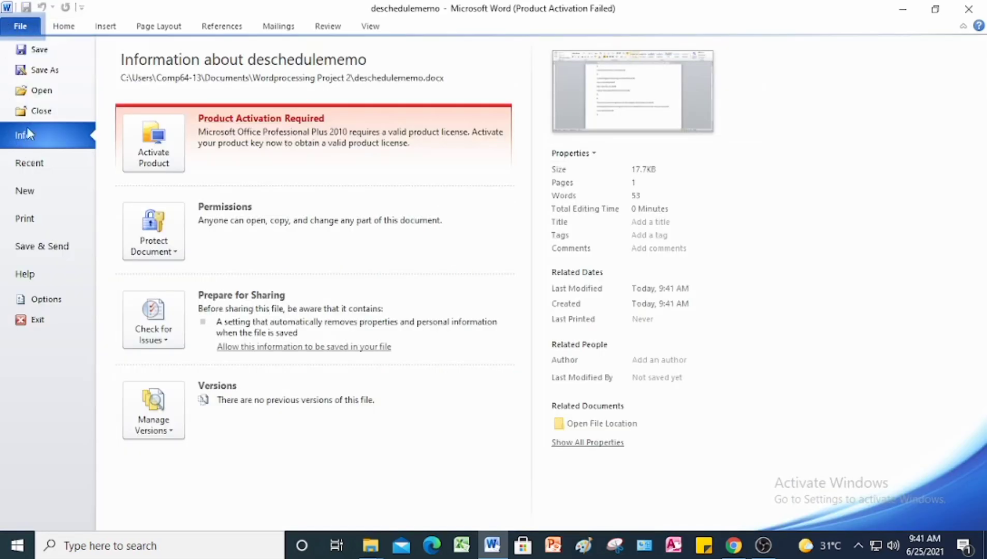
{"action": "left_click", "coordinate": [32, 92]}
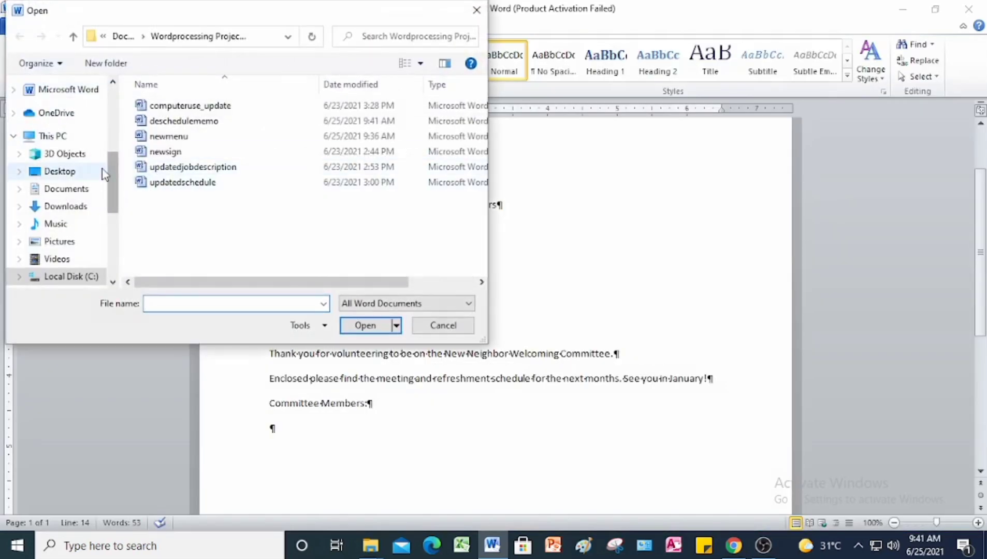
{"action": "left_click", "coordinate": [102, 175]}
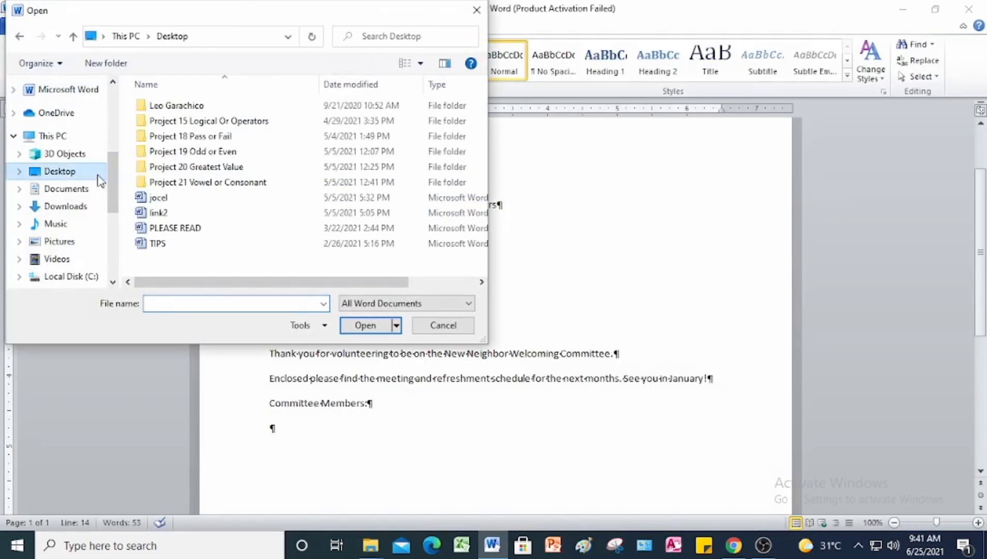
{"action": "left_click", "coordinate": [78, 193]}
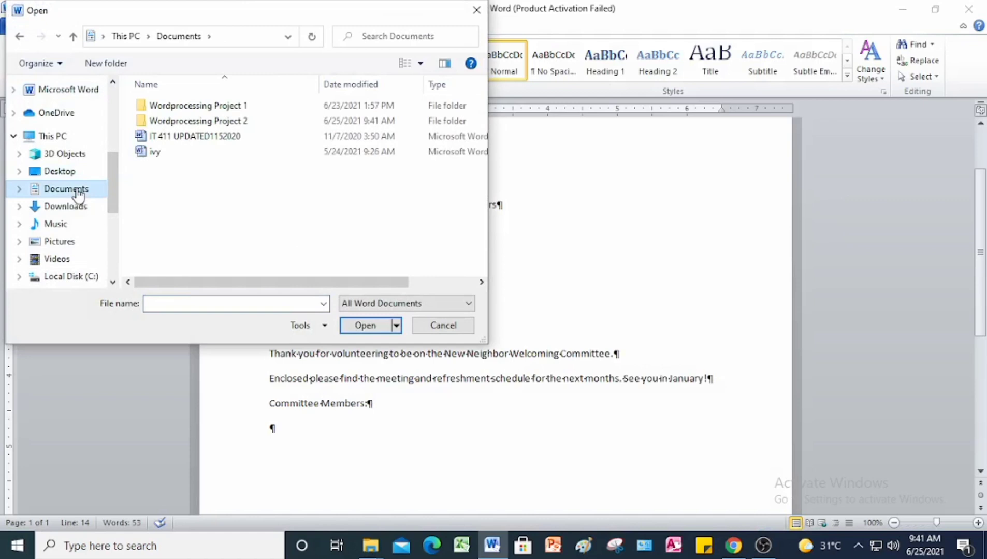
{"action": "double_click", "coordinate": [234, 122]}
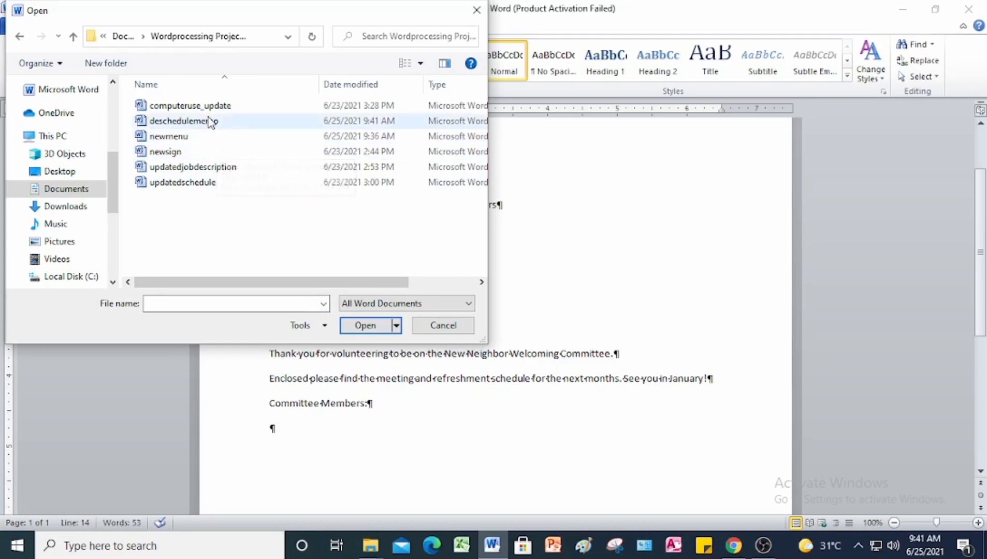
{"action": "left_click", "coordinate": [216, 185]}
{"action": "left_click", "coordinate": [367, 328]}
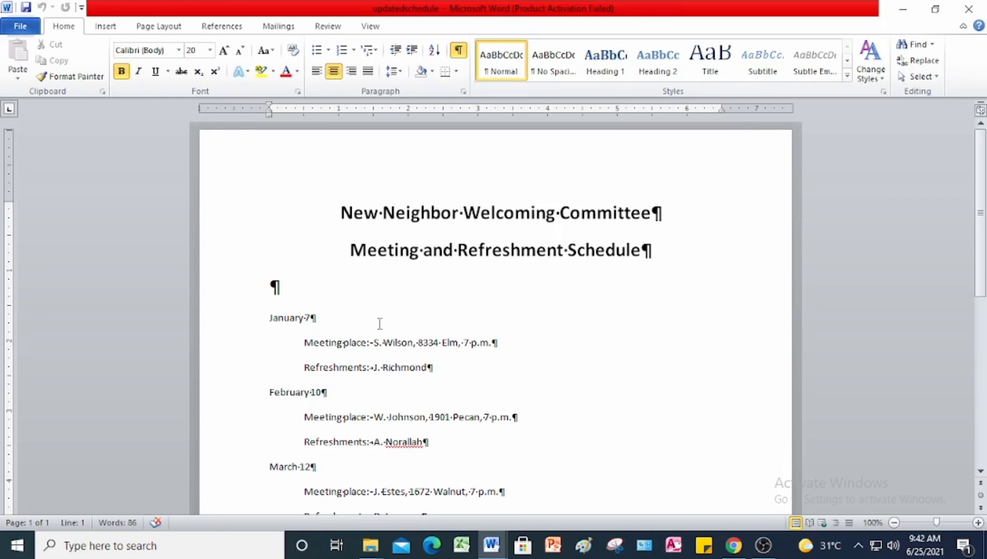
- Arrange all open document windows so updatedschedule and deschedulememo are both in view
{"action": "left_click", "coordinate": [361, 30]}
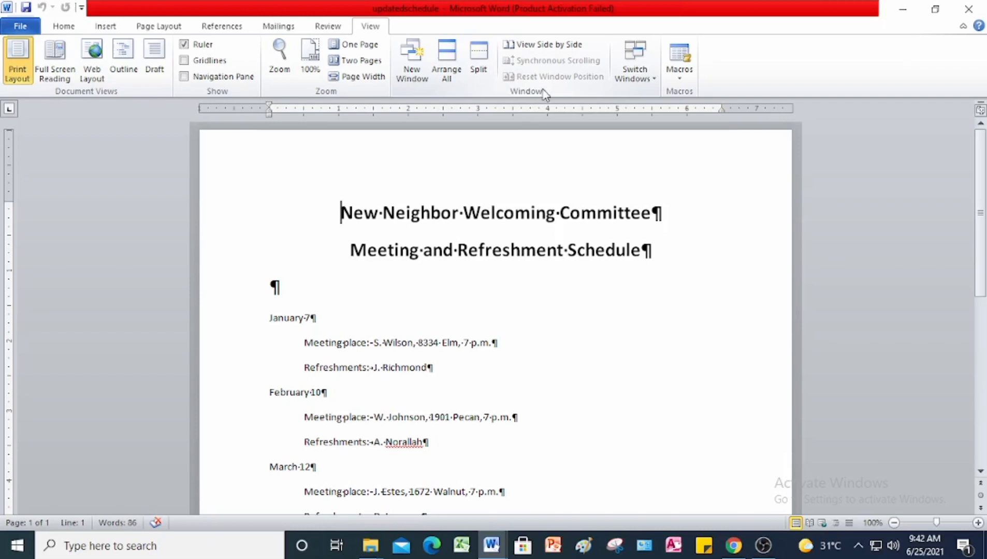
{"action": "left_click", "coordinate": [447, 64]}
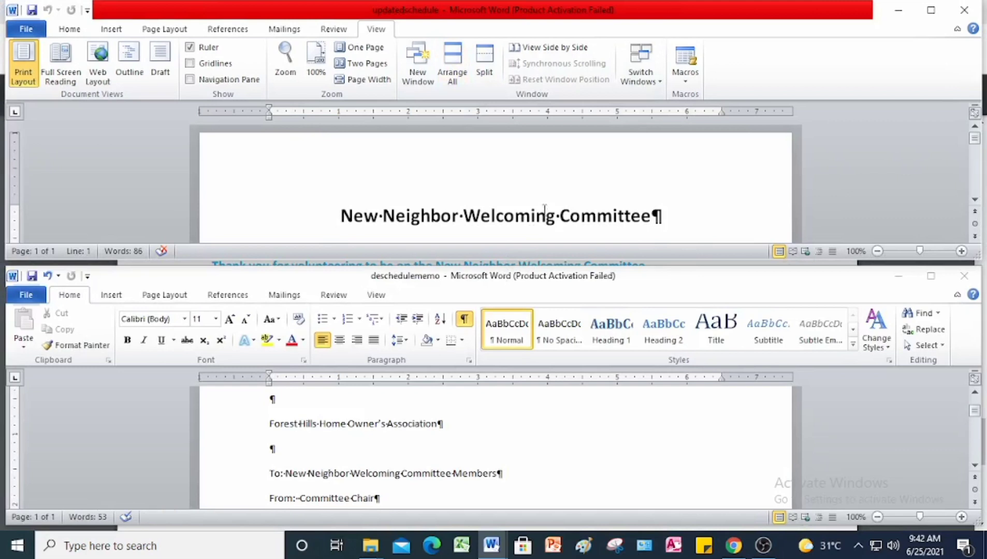
- Look through the headings and meeting entries in updatedschedule, and find the empty paragraph after "Committee Members:" in deschedulememo
{"action": "scroll", "coordinate": [452, 181], "scroll_direction": "down", "scroll_amount": 2}
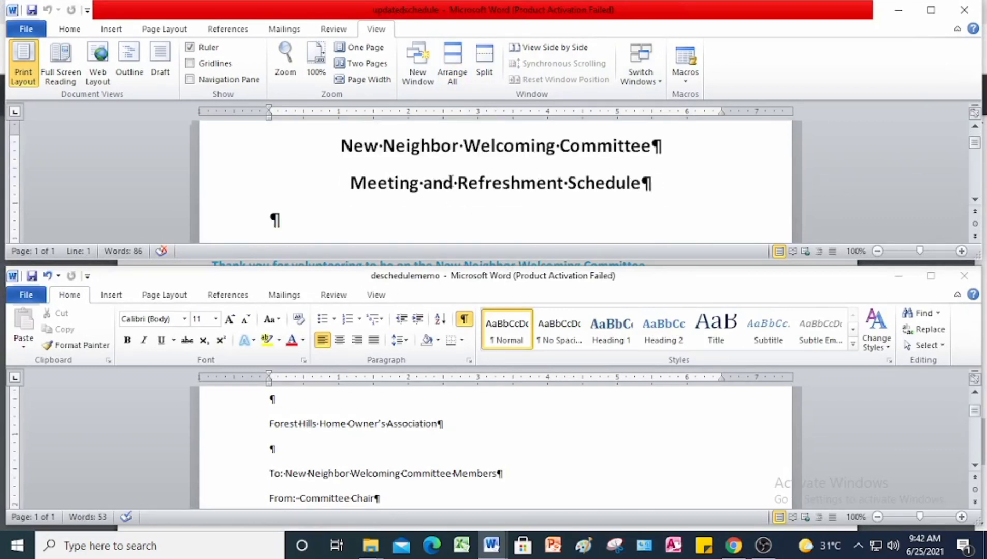
{"action": "scroll", "coordinate": [451, 178], "scroll_direction": "up", "scroll_amount": 2}
{"action": "scroll", "coordinate": [451, 180], "scroll_direction": "down", "scroll_amount": 3}
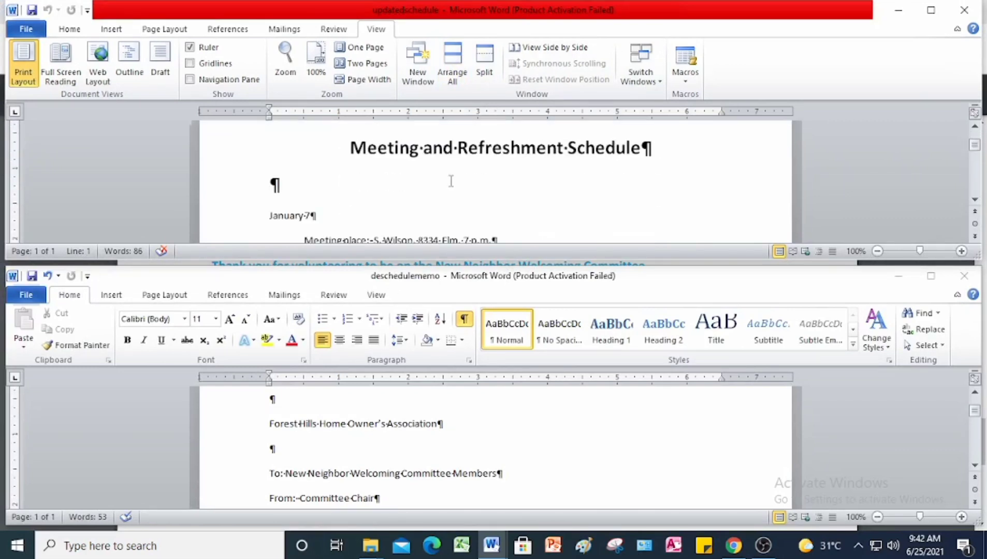
{"action": "scroll", "coordinate": [450, 181], "scroll_direction": "up", "scroll_amount": 2}
{"action": "scroll", "coordinate": [450, 181], "scroll_direction": "down", "scroll_amount": 2}
{"action": "scroll", "coordinate": [439, 428], "scroll_direction": "down", "scroll_amount": 1}
{"action": "scroll", "coordinate": [440, 428], "scroll_direction": "up", "scroll_amount": 1}
{"action": "scroll", "coordinate": [460, 176], "scroll_direction": "down", "scroll_amount": 4}
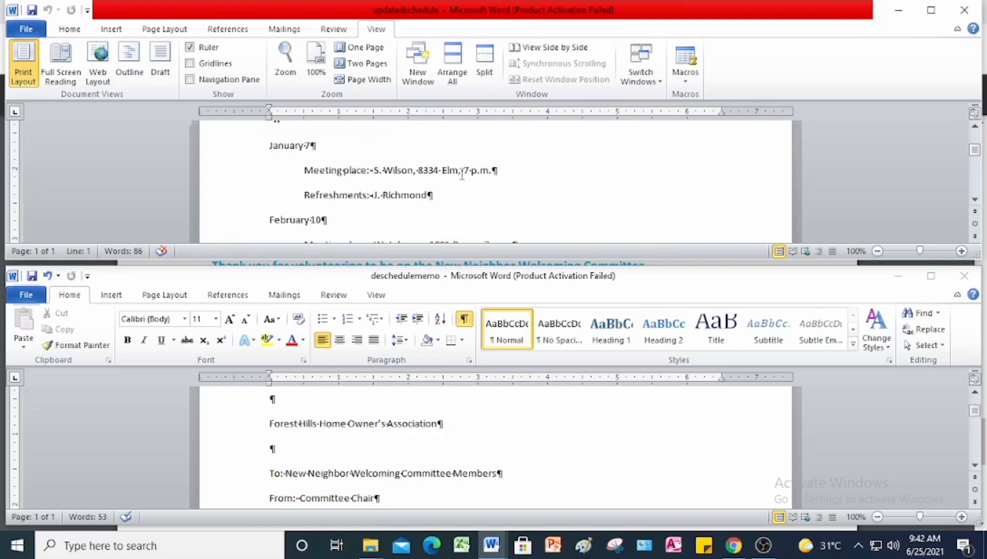
{"action": "scroll", "coordinate": [474, 163], "scroll_direction": "up", "scroll_amount": 3}
{"action": "scroll", "coordinate": [454, 197], "scroll_direction": "down", "scroll_amount": 3}
{"action": "scroll", "coordinate": [454, 207], "scroll_direction": "up", "scroll_amount": 5}
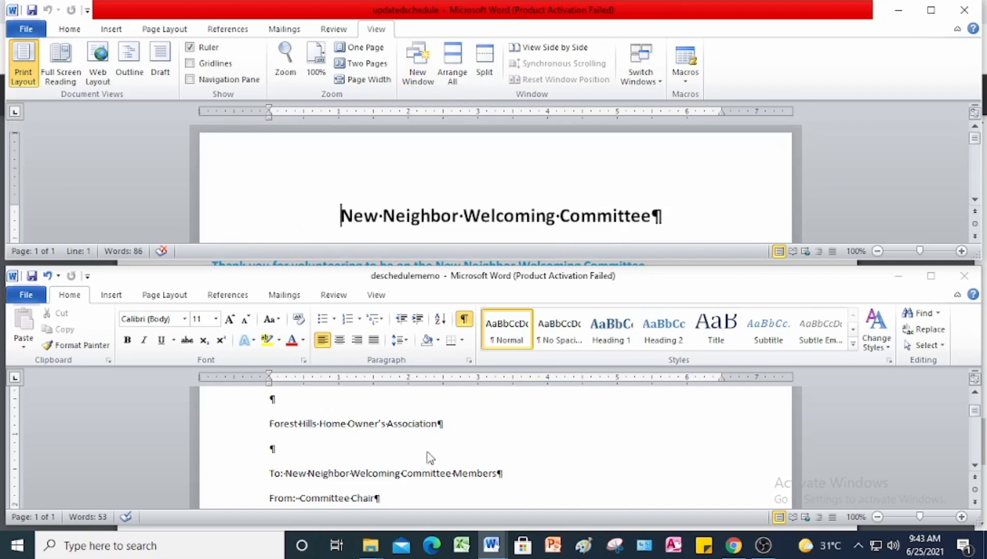
{"action": "scroll", "coordinate": [417, 448], "scroll_direction": "down", "scroll_amount": 8}
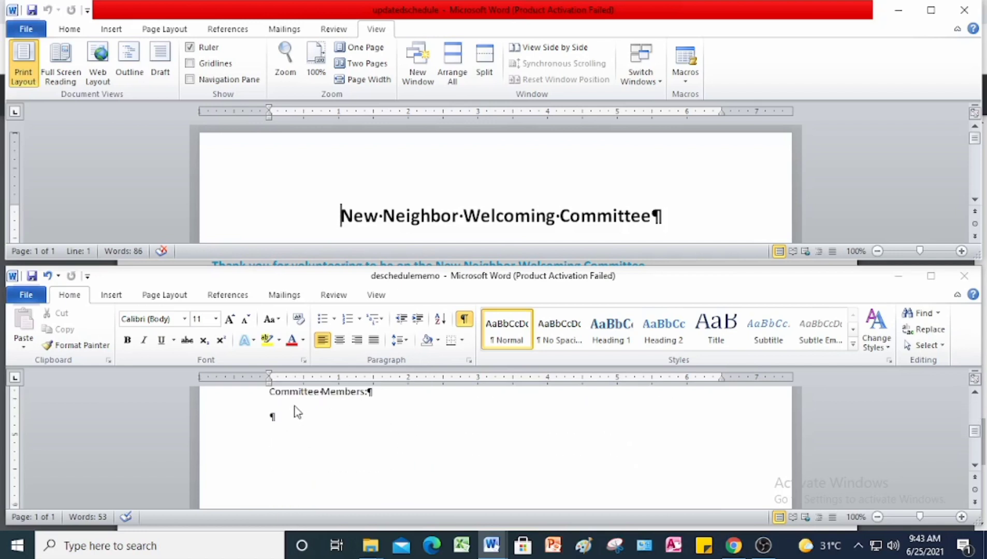
- Below "Committee Members:" in deschedulememo, enter the refreshments members for January 7 and February 10 from updatedschedule, one name per paragraph
{"action": "left_click", "coordinate": [270, 416]}
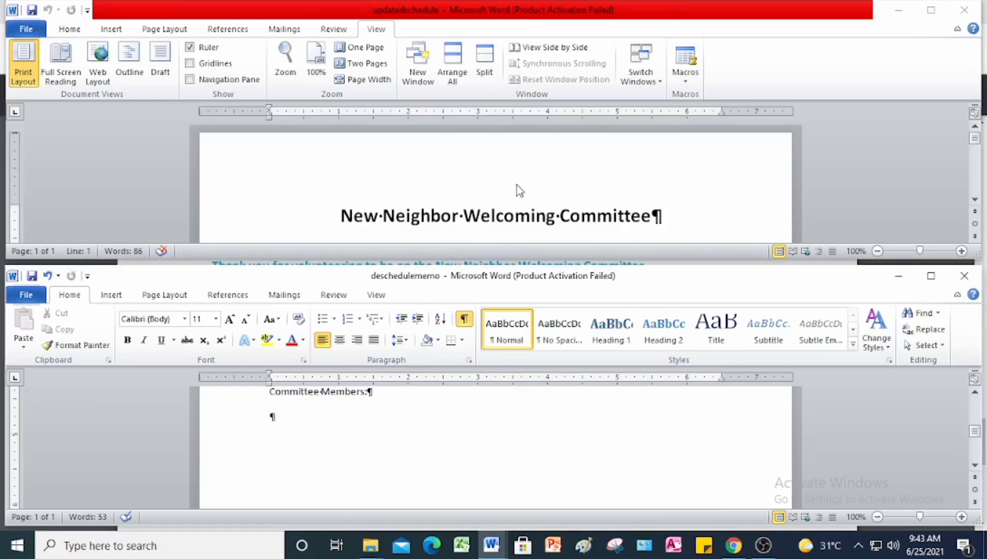
{"action": "scroll", "coordinate": [518, 191], "scroll_direction": "down", "scroll_amount": 6}
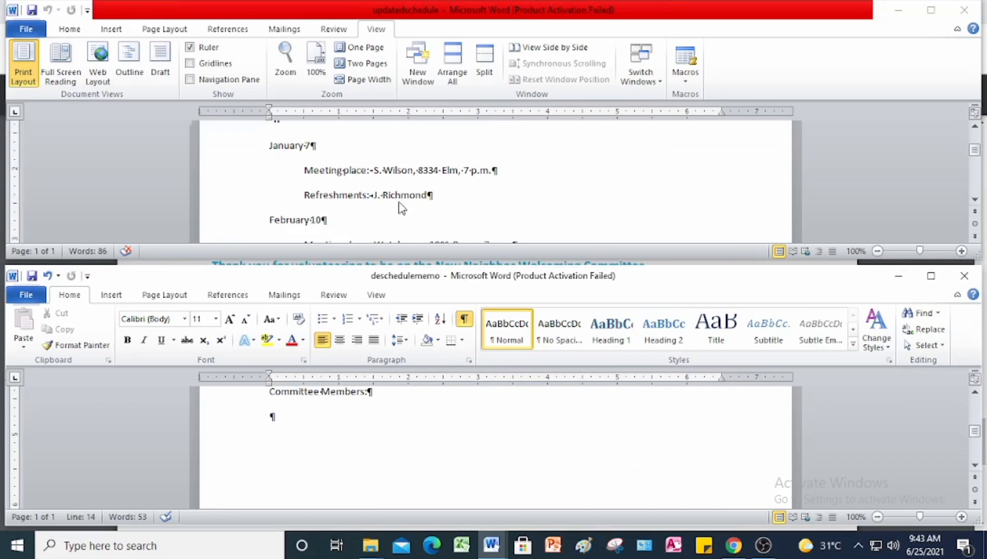
{"action": "scroll", "coordinate": [376, 201], "scroll_direction": "up", "scroll_amount": 3}
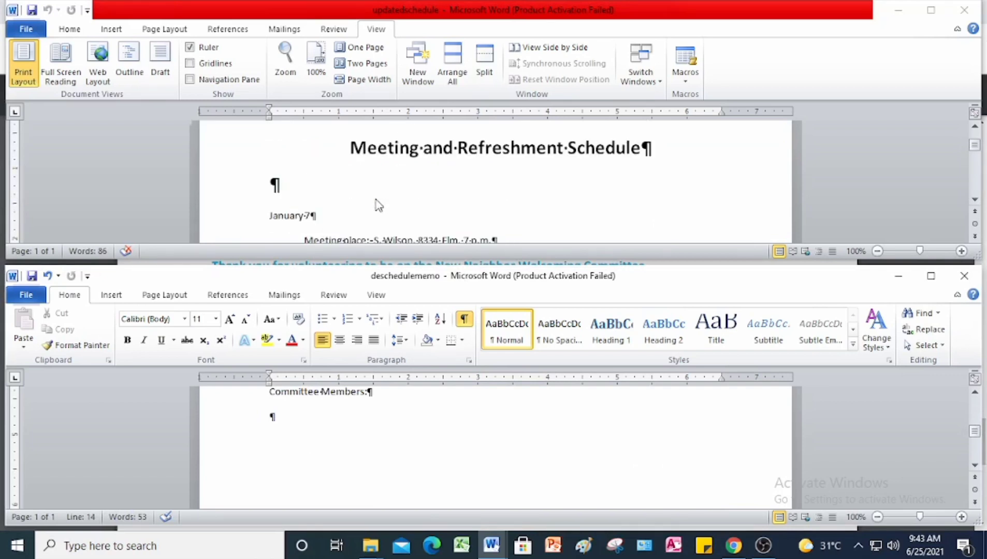
{"action": "scroll", "coordinate": [376, 203], "scroll_direction": "down", "scroll_amount": 3}
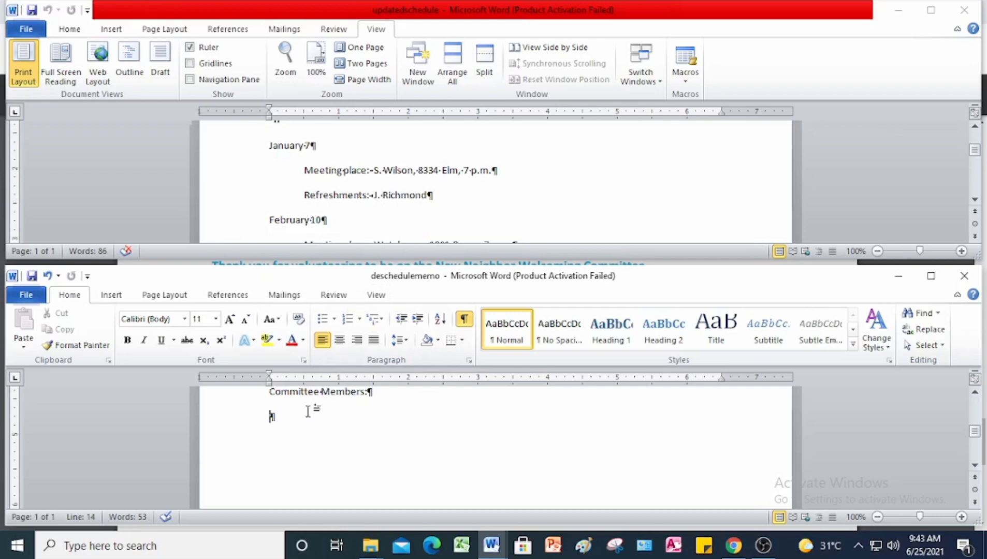
{"action": "type", "text": "J. Richmond"}
{"action": "key", "text": "Return"}
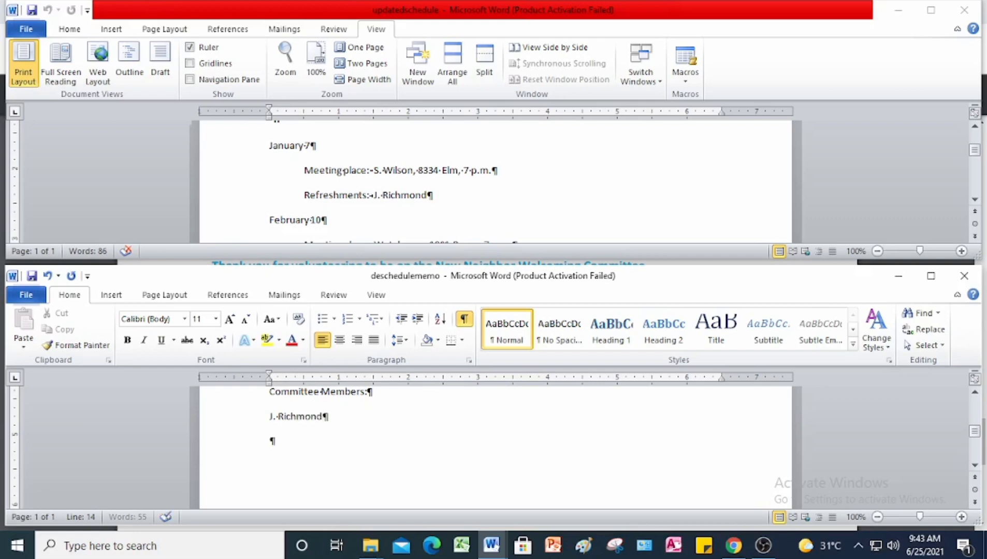
{"action": "scroll", "coordinate": [434, 207], "scroll_direction": "down", "scroll_amount": 2}
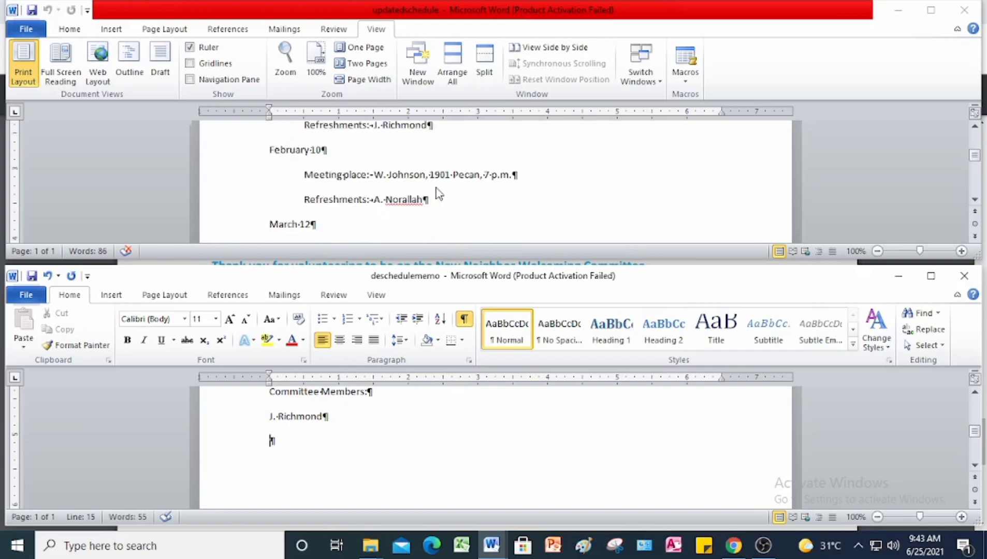
{"action": "type", "text": "A. Norallah"}
{"action": "key", "text": "Return"}
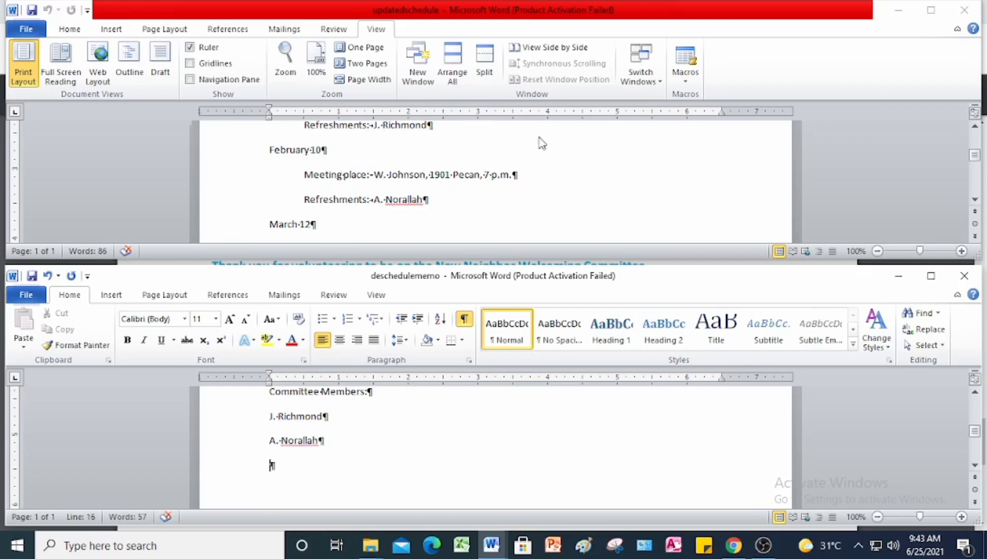
- Add the March 12 and April 9 refreshments members from updatedschedule to the memo's committee list, each in its own paragraph
{"action": "scroll", "coordinate": [532, 162], "scroll_direction": "down", "scroll_amount": 2}
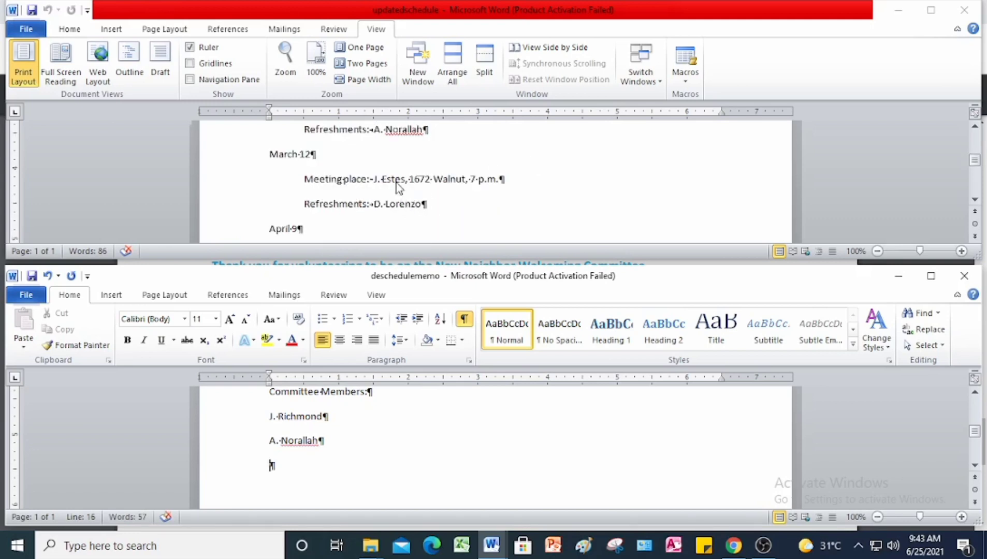
{"action": "scroll", "coordinate": [398, 205], "scroll_direction": "up", "scroll_amount": 1}
{"action": "scroll", "coordinate": [400, 212], "scroll_direction": "down", "scroll_amount": 1}
{"action": "type", "text": "D. Lorenz"}
{"action": "type", "text": "o"}
{"action": "key", "text": "Return"}
{"action": "scroll", "coordinate": [454, 161], "scroll_direction": "down", "scroll_amount": 3}
{"action": "scroll", "coordinate": [454, 162], "scroll_direction": "up", "scroll_amount": 1}
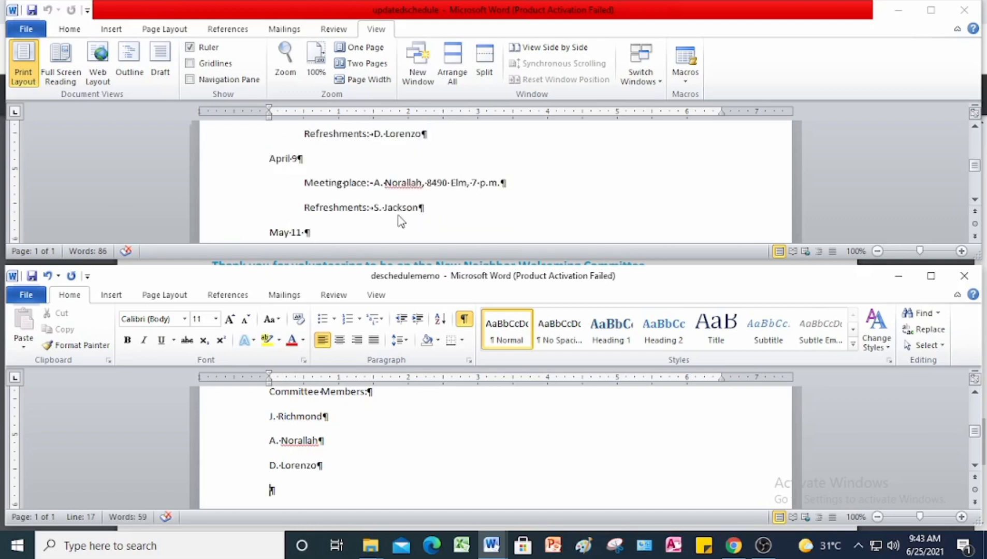
{"action": "type", "text": "S. Jackson"}
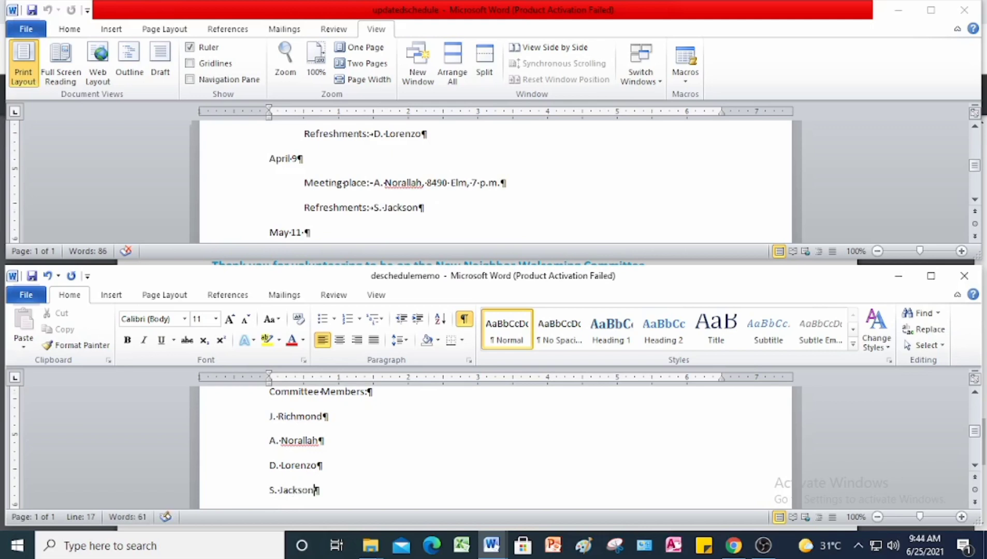
{"action": "key", "text": "Return"}
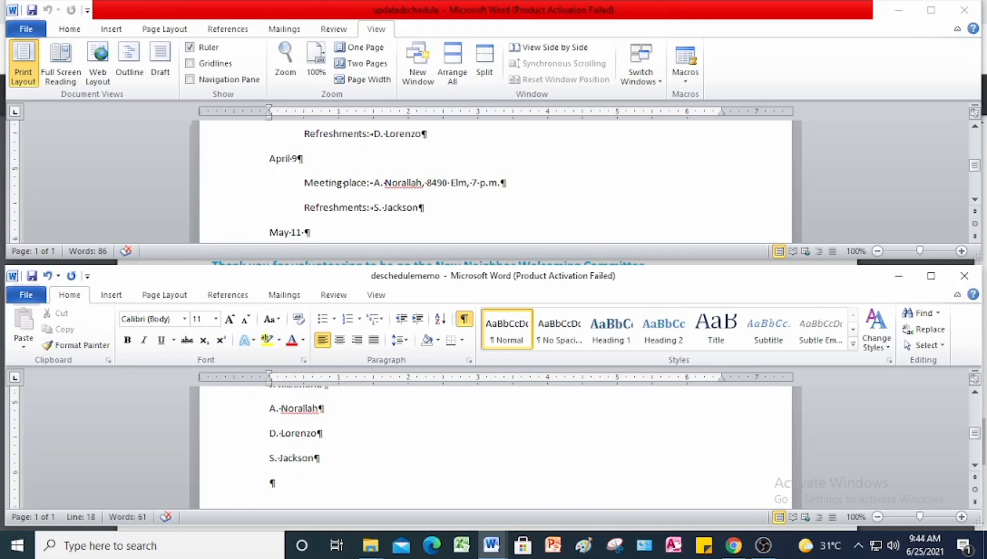
- Continue the memo's committee list with the names of the May 11 and June 15 refreshments members from updatedschedule
{"action": "scroll", "coordinate": [415, 179], "scroll_direction": "down", "scroll_amount": 2}
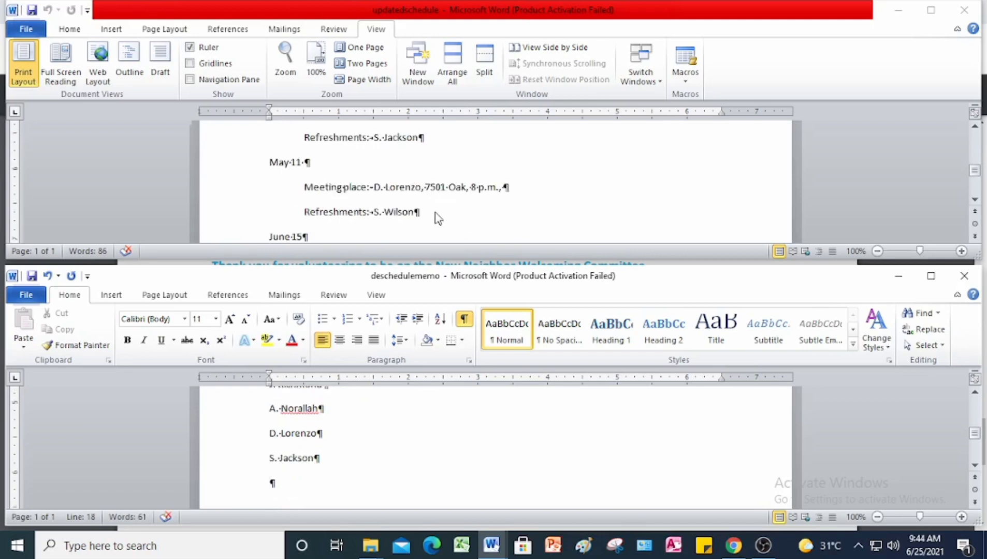
{"action": "type", "text": "S. Wilson"}
{"action": "key", "text": "Return"}
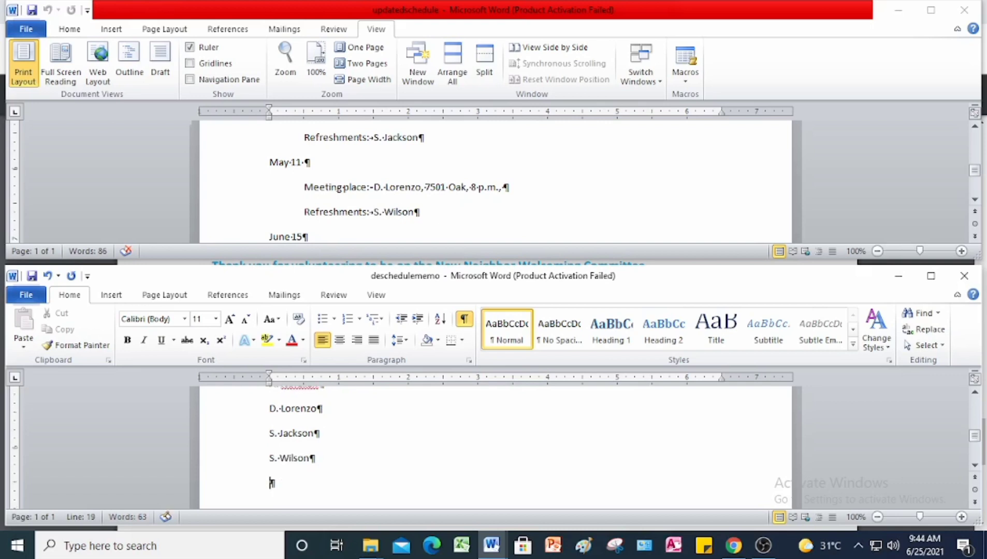
{"action": "scroll", "coordinate": [436, 205], "scroll_direction": "down", "scroll_amount": 2}
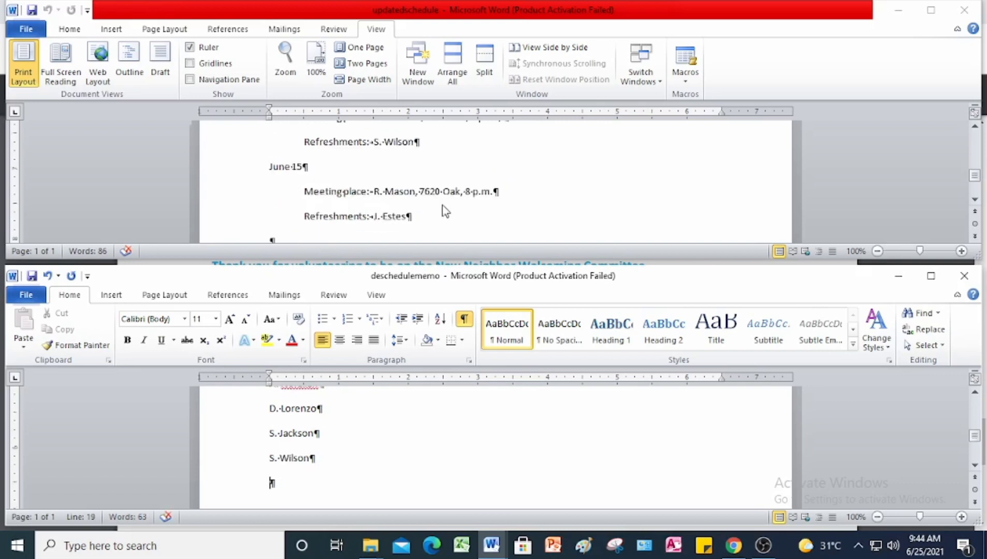
{"action": "type", "text": "J. Estes"}
{"action": "key", "text": "Return"}
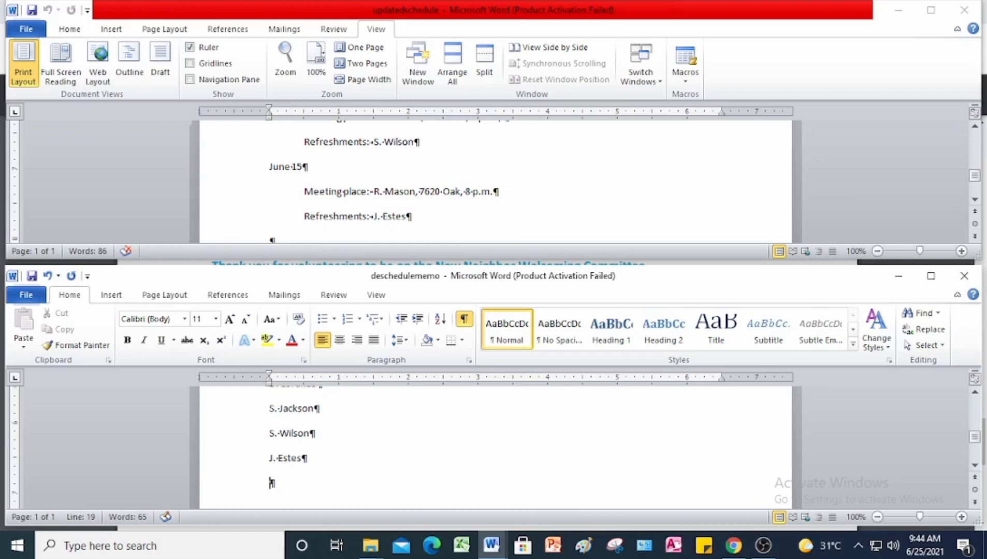
- Check the names under "Committee Members:" in deschedulememo against the meeting place and refreshments entries in updatedschedule
{"action": "scroll", "coordinate": [499, 154], "scroll_direction": "down", "scroll_amount": 3}
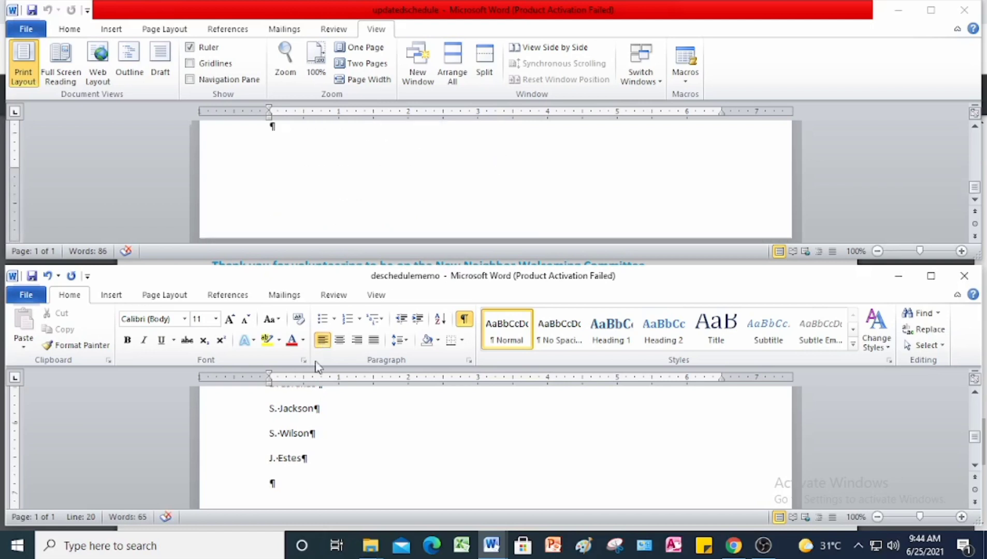
{"action": "scroll", "coordinate": [338, 421], "scroll_direction": "up", "scroll_amount": 1}
{"action": "scroll", "coordinate": [338, 421], "scroll_direction": "up", "scroll_amount": 1}
{"action": "scroll", "coordinate": [338, 425], "scroll_direction": "down", "scroll_amount": 1}
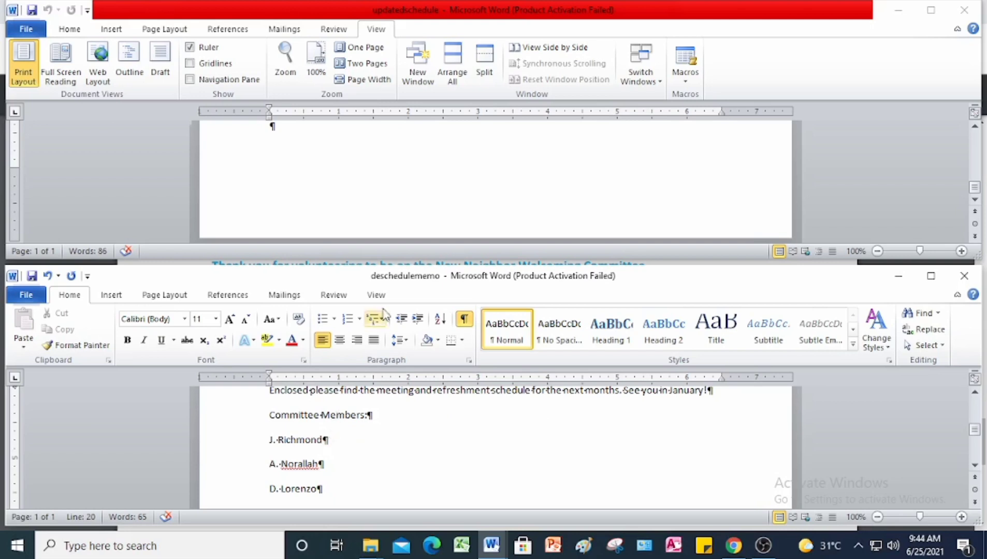
{"action": "scroll", "coordinate": [415, 165], "scroll_direction": "up", "scroll_amount": 3}
{"action": "scroll", "coordinate": [414, 165], "scroll_direction": "up", "scroll_amount": 5}
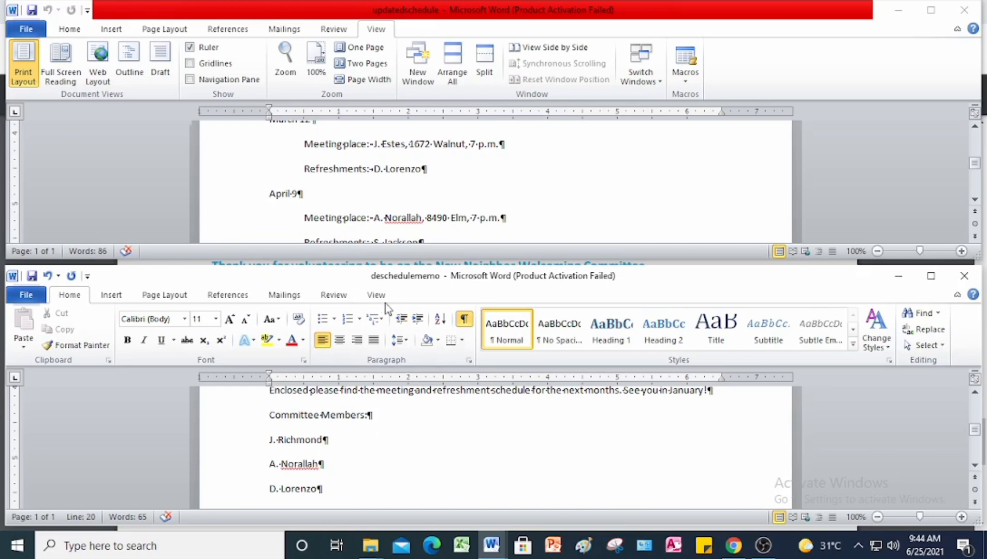
{"action": "scroll", "coordinate": [354, 420], "scroll_direction": "up", "scroll_amount": 1}
{"action": "scroll", "coordinate": [354, 420], "scroll_direction": "down", "scroll_amount": 2}
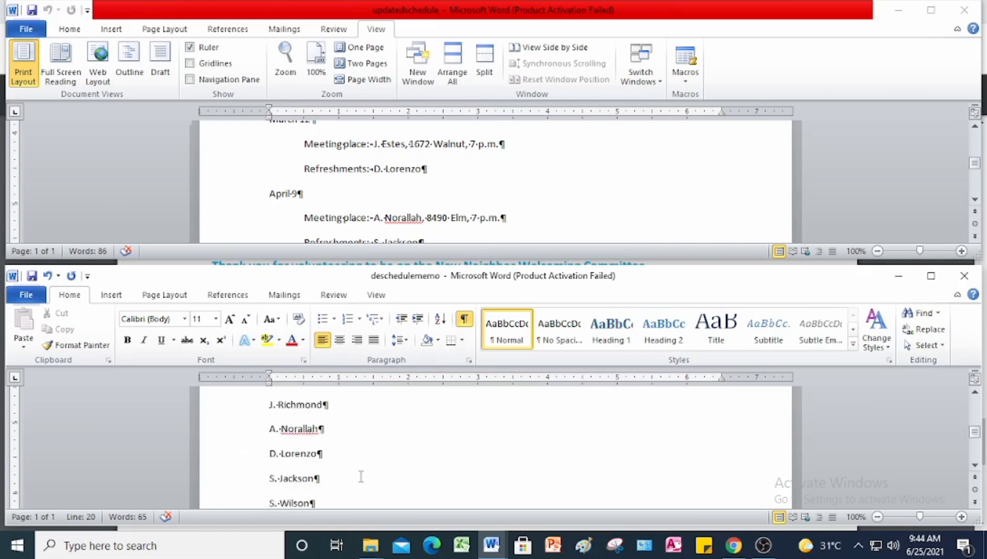
{"action": "scroll", "coordinate": [363, 475], "scroll_direction": "down", "scroll_amount": 1}
{"action": "scroll", "coordinate": [267, 484], "scroll_direction": "down", "scroll_amount": 2}
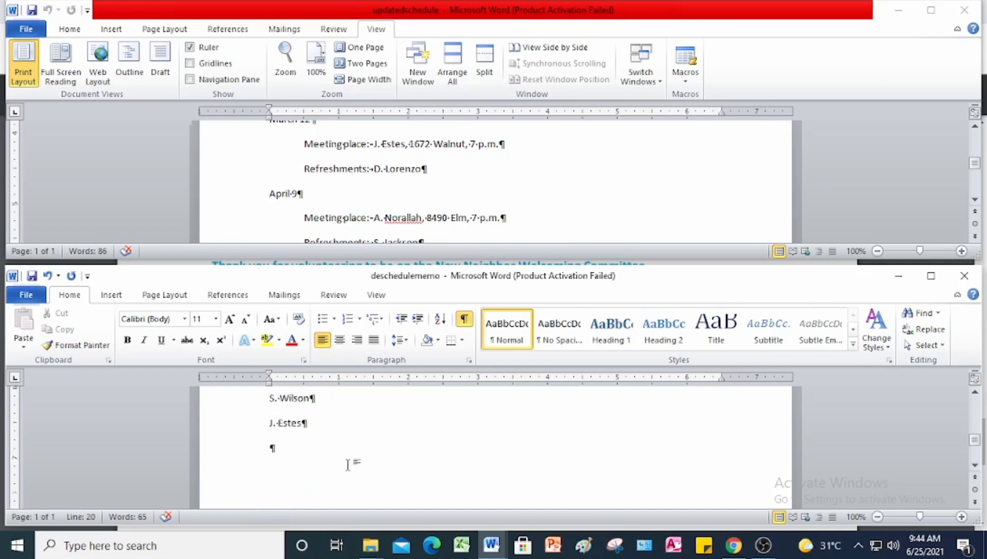
{"action": "scroll", "coordinate": [356, 465], "scroll_direction": "up", "scroll_amount": 3}
{"action": "scroll", "coordinate": [355, 465], "scroll_direction": "up", "scroll_amount": 5}
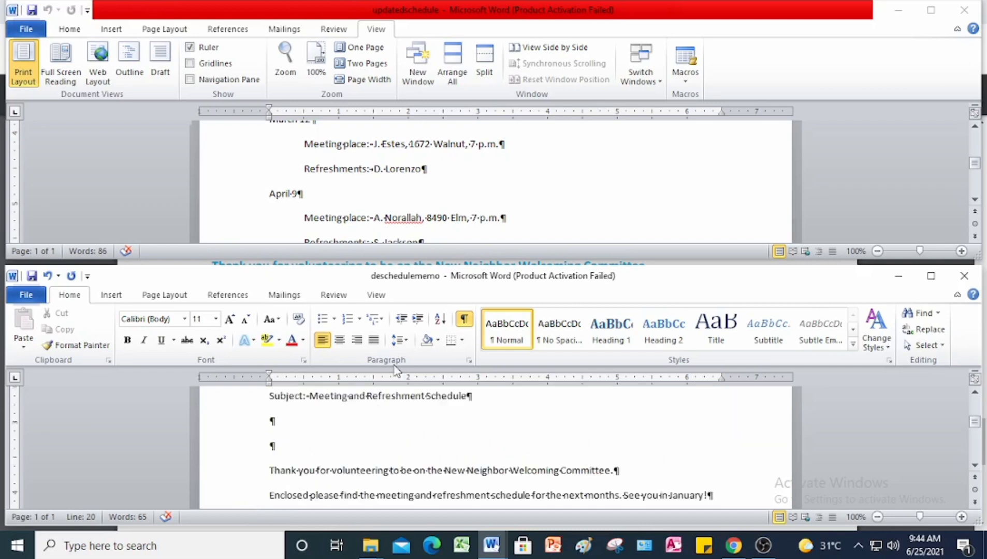
{"action": "scroll", "coordinate": [453, 200], "scroll_direction": "up", "scroll_amount": 5}
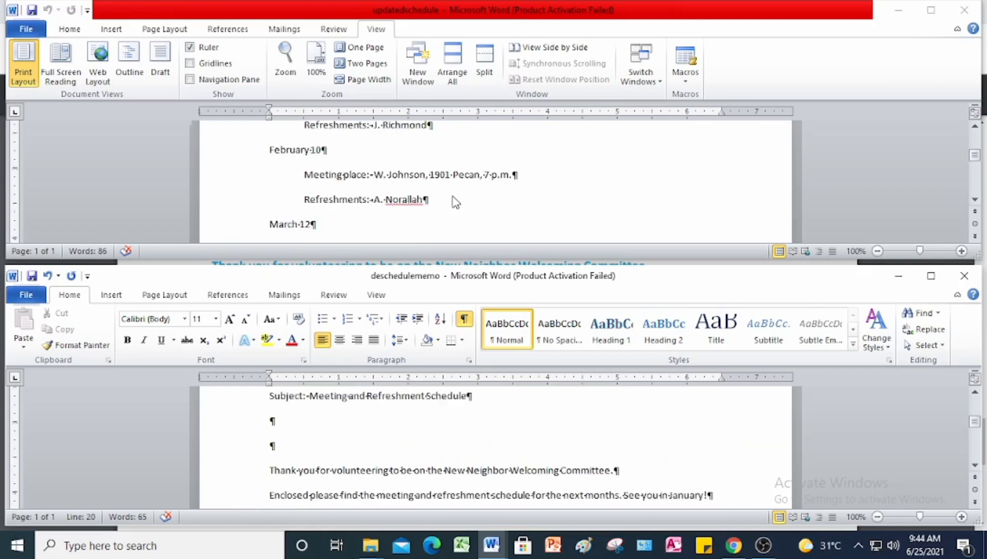
{"action": "scroll", "coordinate": [456, 202], "scroll_direction": "up", "scroll_amount": 3}
{"action": "scroll", "coordinate": [455, 201], "scroll_direction": "down", "scroll_amount": 1}
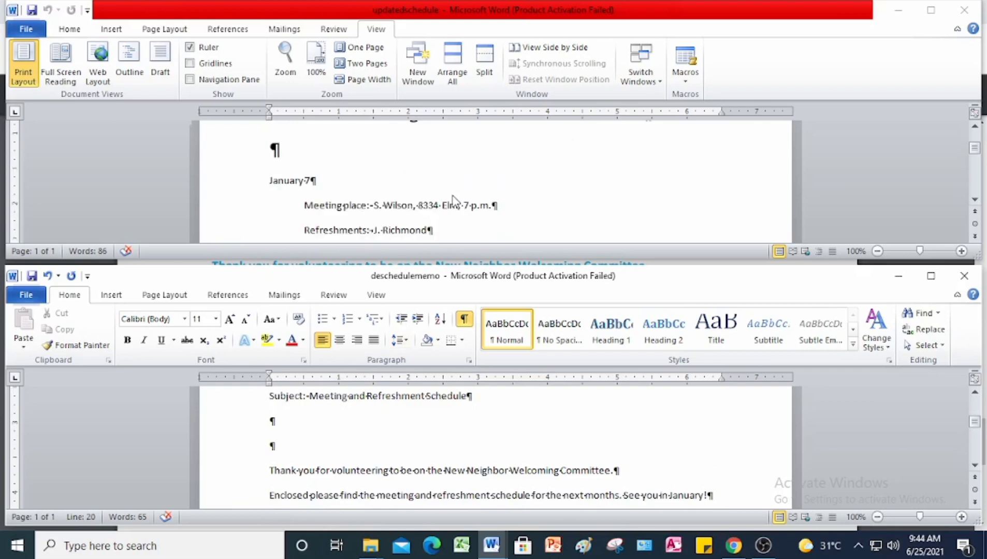
{"action": "scroll", "coordinate": [452, 200], "scroll_direction": "down", "scroll_amount": 2}
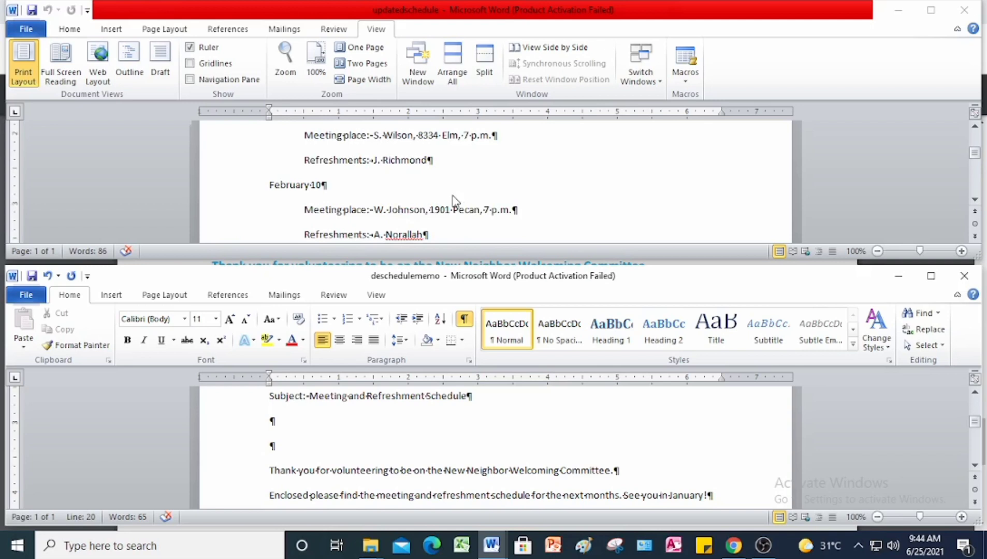
{"action": "scroll", "coordinate": [454, 201], "scroll_direction": "down", "scroll_amount": 2}
{"action": "scroll", "coordinate": [455, 201], "scroll_direction": "down", "scroll_amount": 10}
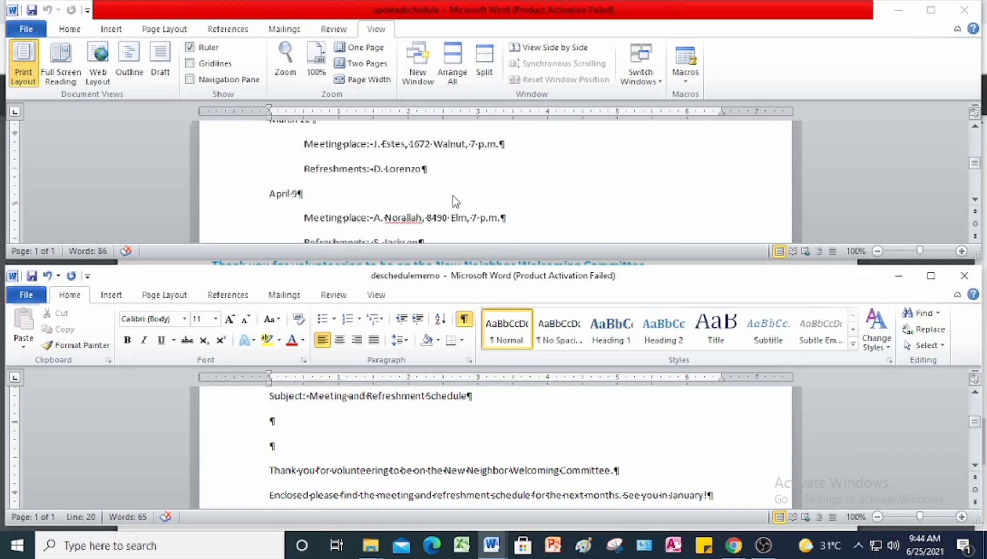
{"action": "scroll", "coordinate": [455, 200], "scroll_direction": "up", "scroll_amount": 6}
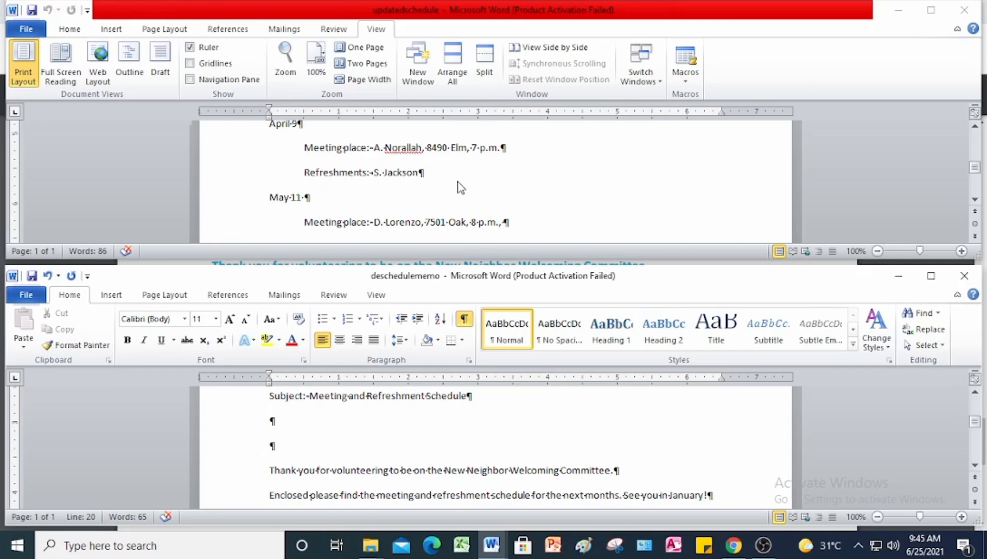
- Maximize the deschedulememo window, save the memo under its current name and close it
{"action": "left_click", "coordinate": [931, 285]}
{"action": "left_click", "coordinate": [25, 9]}
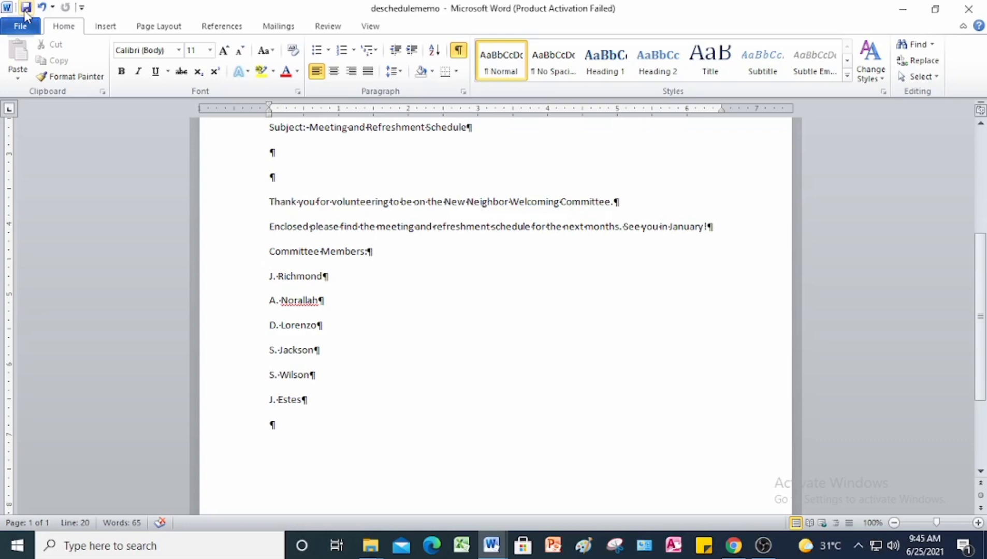
{"action": "left_click", "coordinate": [24, 27]}
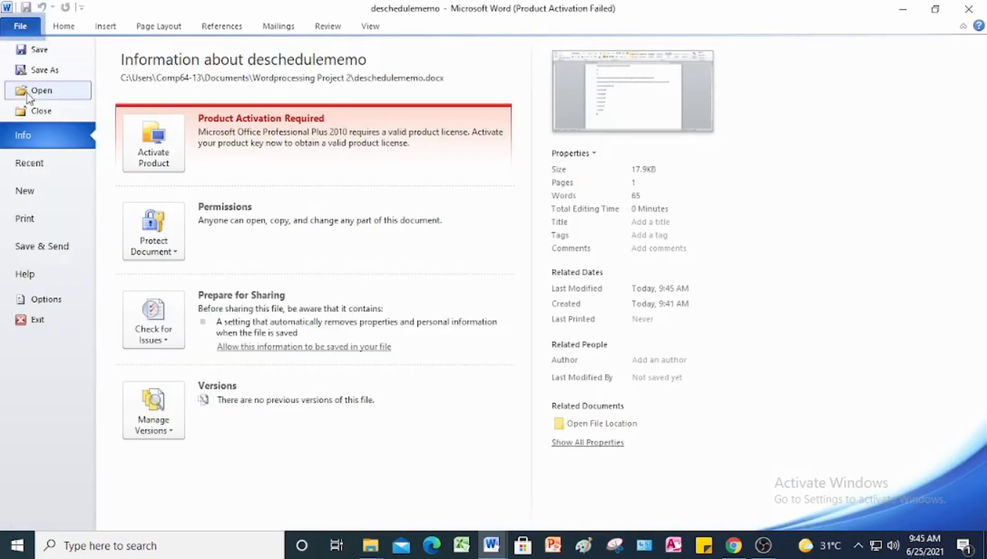
{"action": "left_click", "coordinate": [41, 111]}
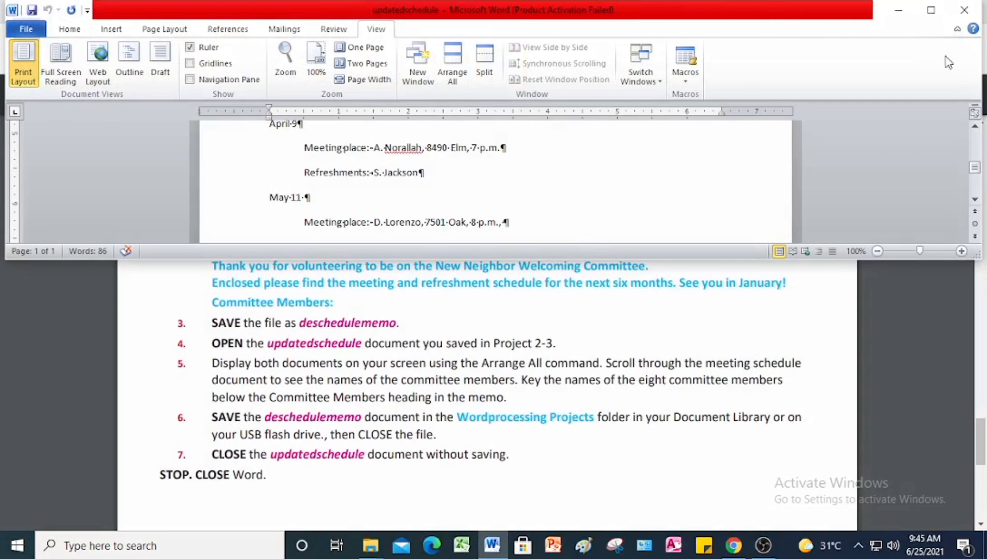
- Maximize the updatedschedule window and hide the formatting marks in the document
{"action": "left_click", "coordinate": [931, 12]}
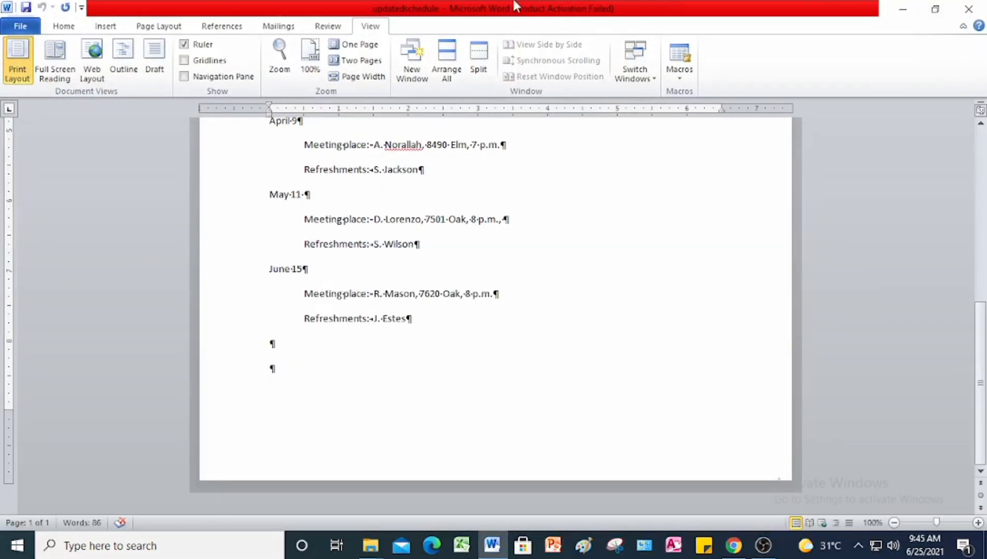
{"action": "scroll", "coordinate": [486, 386], "scroll_direction": "up", "scroll_amount": 12}
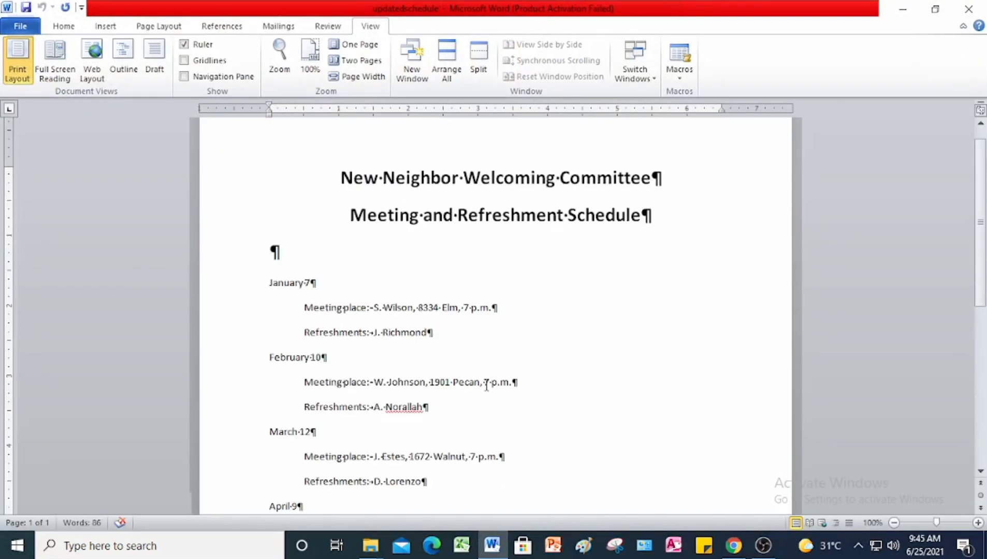
{"action": "scroll", "coordinate": [485, 386], "scroll_direction": "up", "scroll_amount": 1}
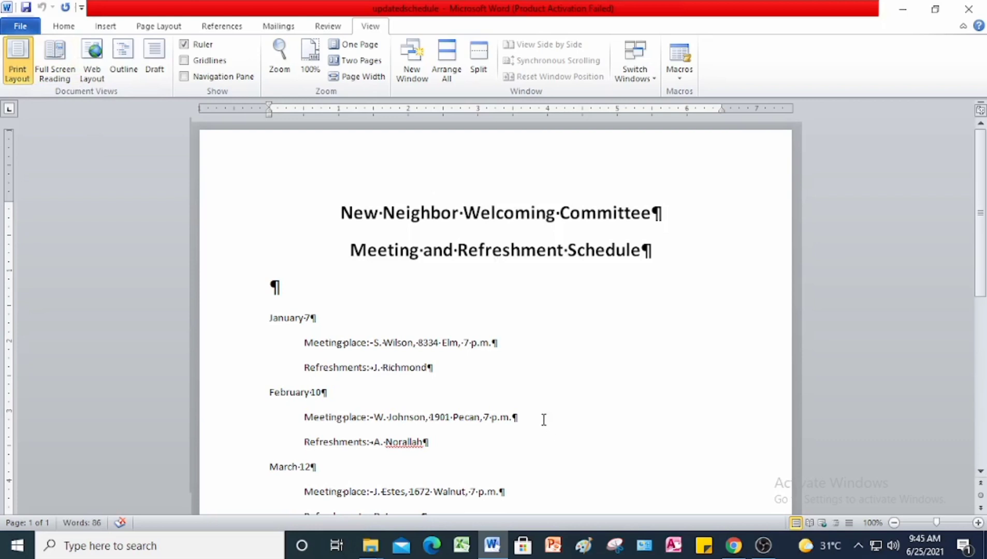
{"action": "left_click", "coordinate": [72, 27]}
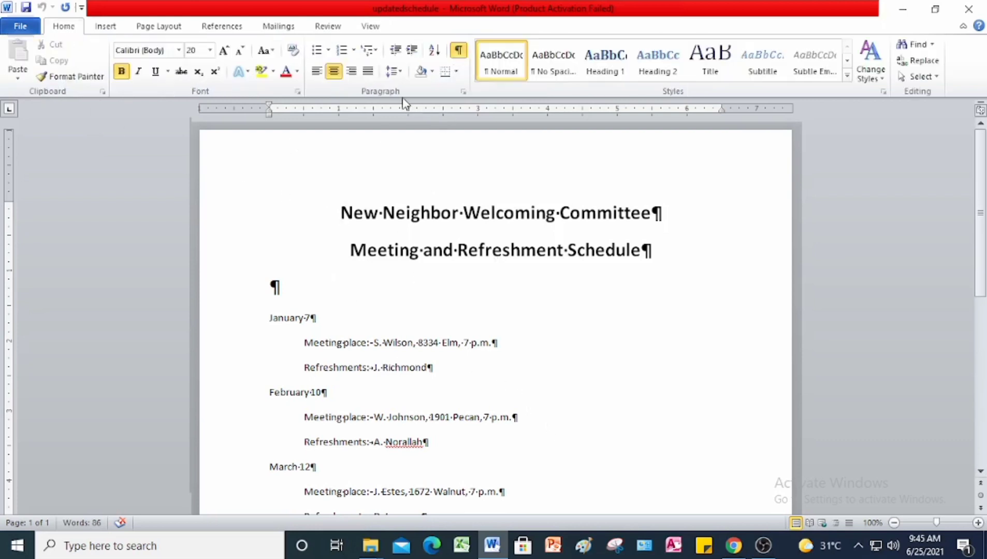
{"action": "left_click", "coordinate": [460, 51]}
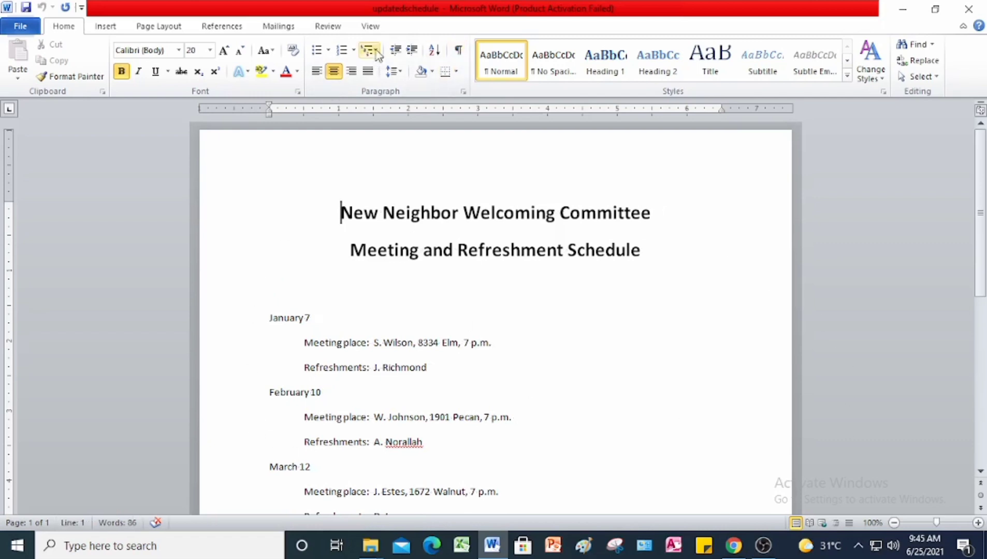
- Close the updatedschedule document without saving it and exit Word
{"action": "left_click", "coordinate": [23, 27]}
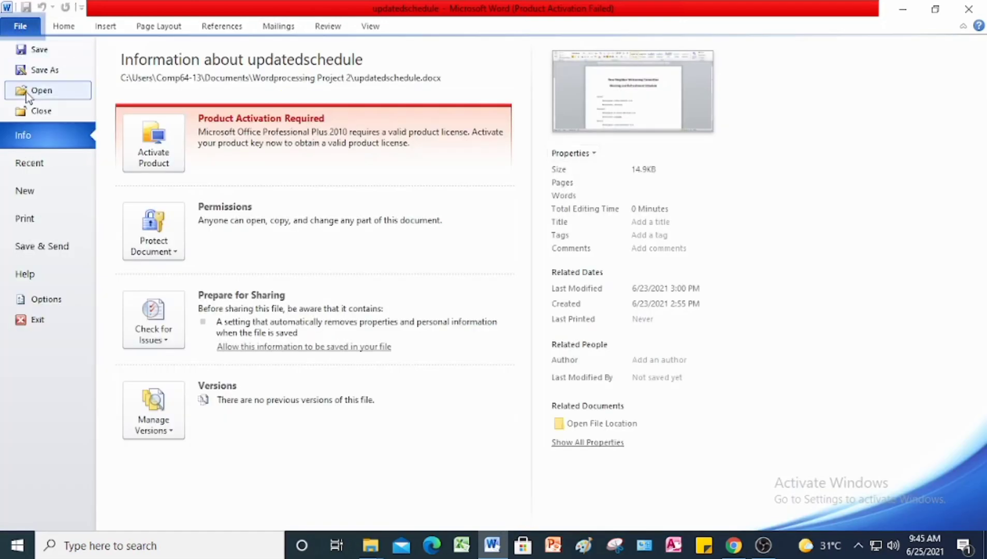
{"action": "left_click", "coordinate": [42, 113]}
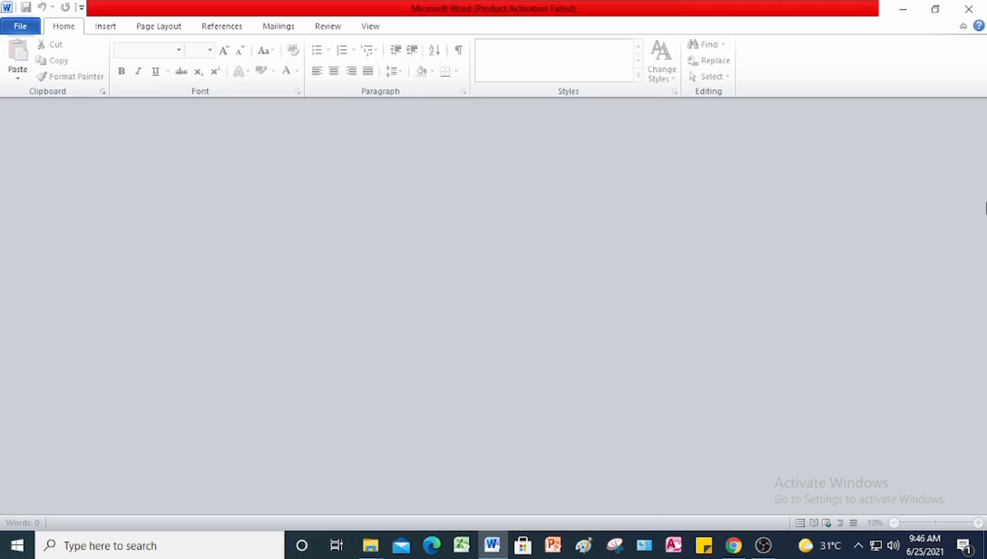
{"action": "left_click", "coordinate": [978, 14]}
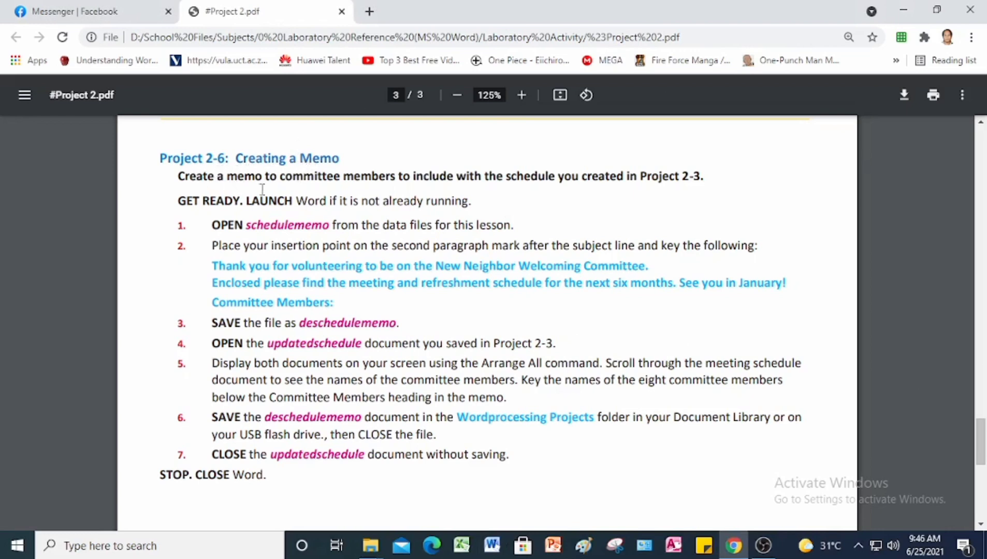
- Review the Project 2 instructions PDF from the end of Project 2-6 back to the start of Project 2-1
{"action": "scroll", "coordinate": [403, 410], "scroll_direction": "down", "scroll_amount": 4}
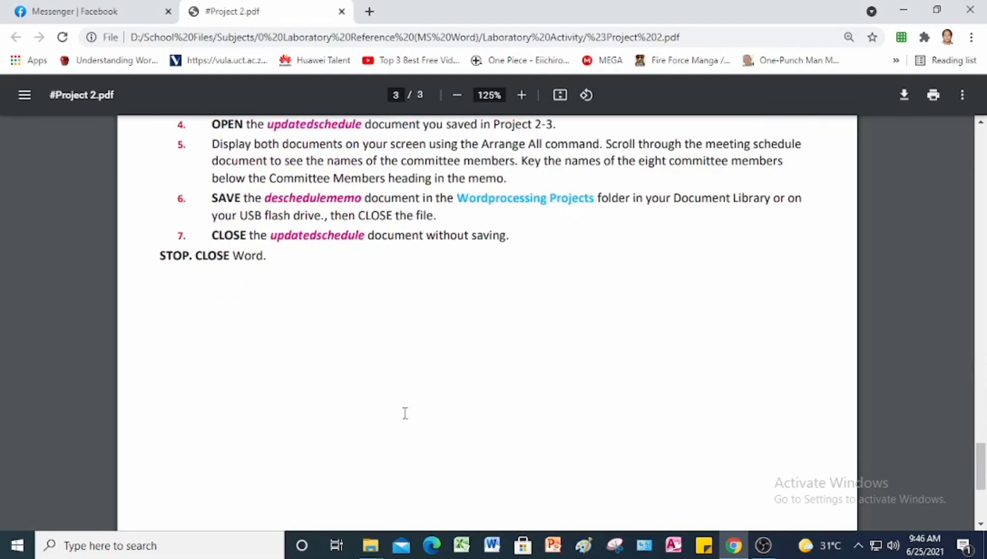
{"action": "scroll", "coordinate": [403, 412], "scroll_direction": "up", "scroll_amount": 5}
{"action": "scroll", "coordinate": [405, 412], "scroll_direction": "up", "scroll_amount": 15}
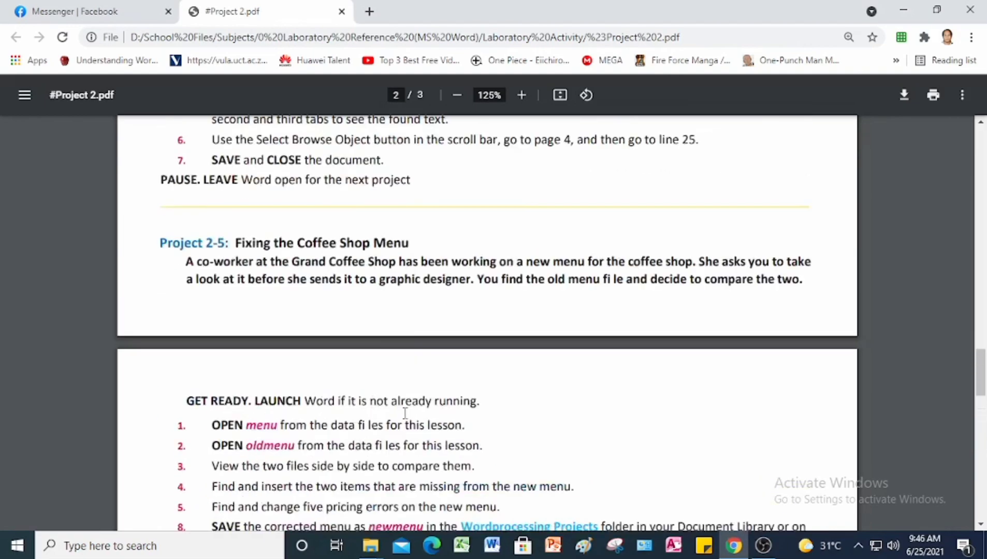
{"action": "scroll", "coordinate": [405, 413], "scroll_direction": "up", "scroll_amount": 20}
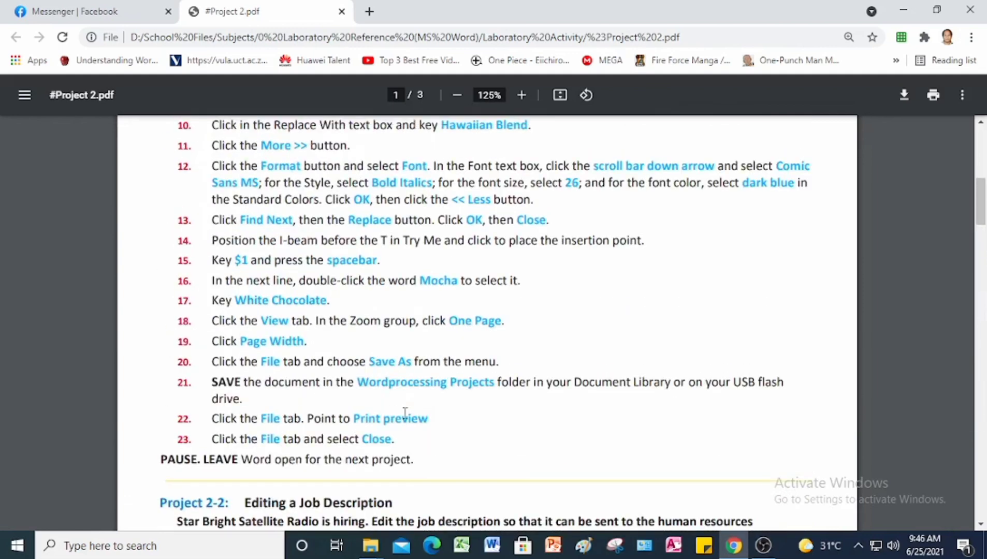
{"action": "scroll", "coordinate": [405, 413], "scroll_direction": "up", "scroll_amount": 3}
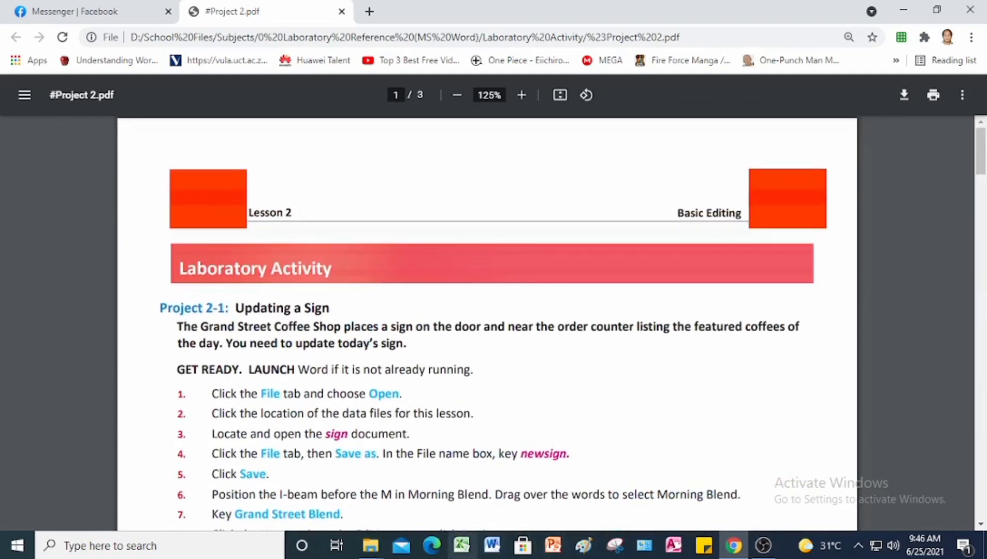
- Switch to File Explorer, check the saved files in the Wordprocessing Project 2 folder, and return to the Project 2 PDF in Chrome
{"action": "mouse_move", "coordinate": [377, 554]}
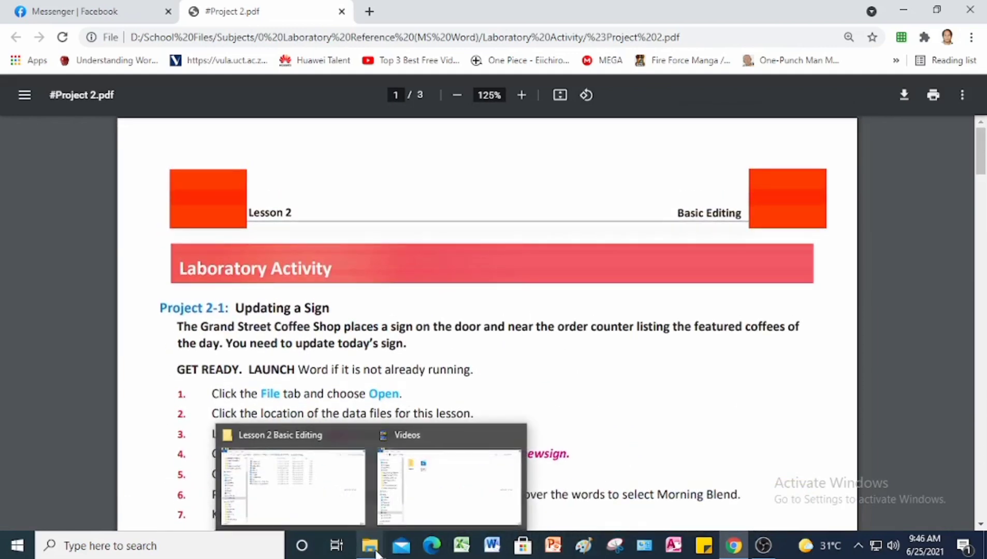
{"action": "left_click", "coordinate": [320, 493]}
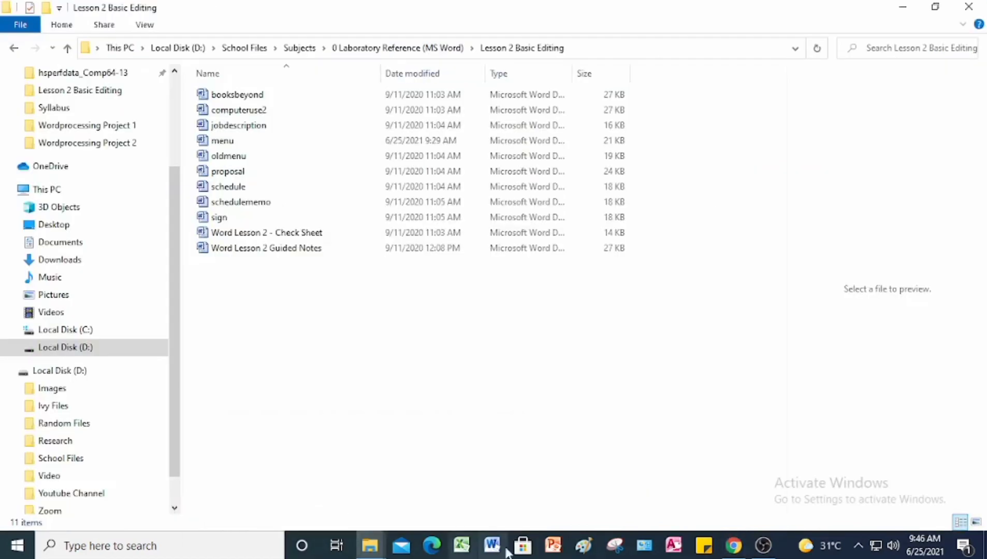
{"action": "left_click", "coordinate": [83, 144]}
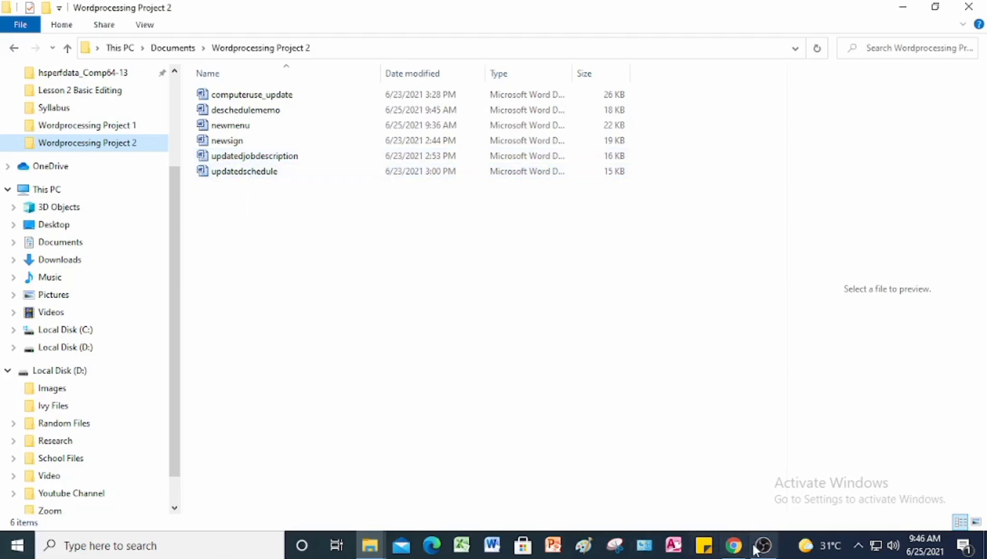
{"action": "left_click", "coordinate": [733, 546]}
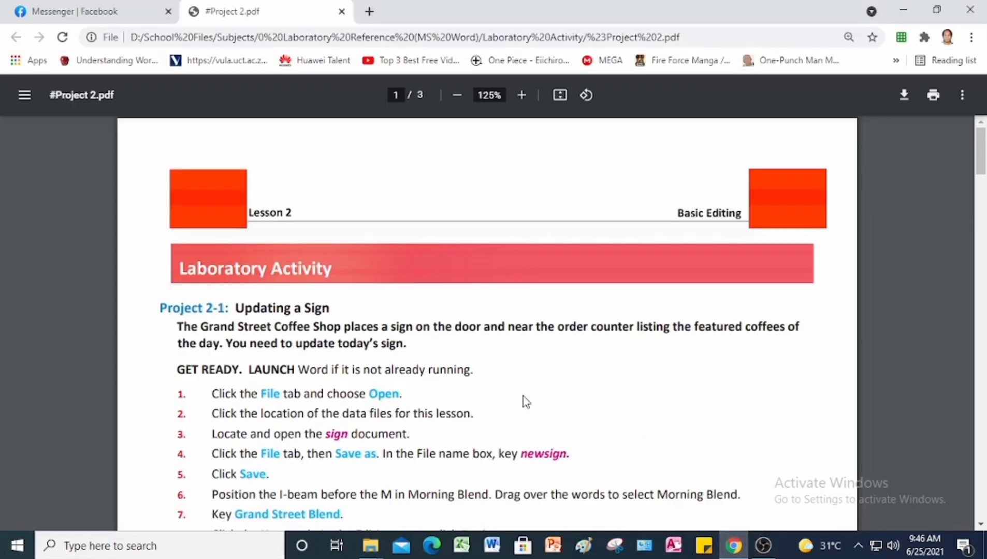